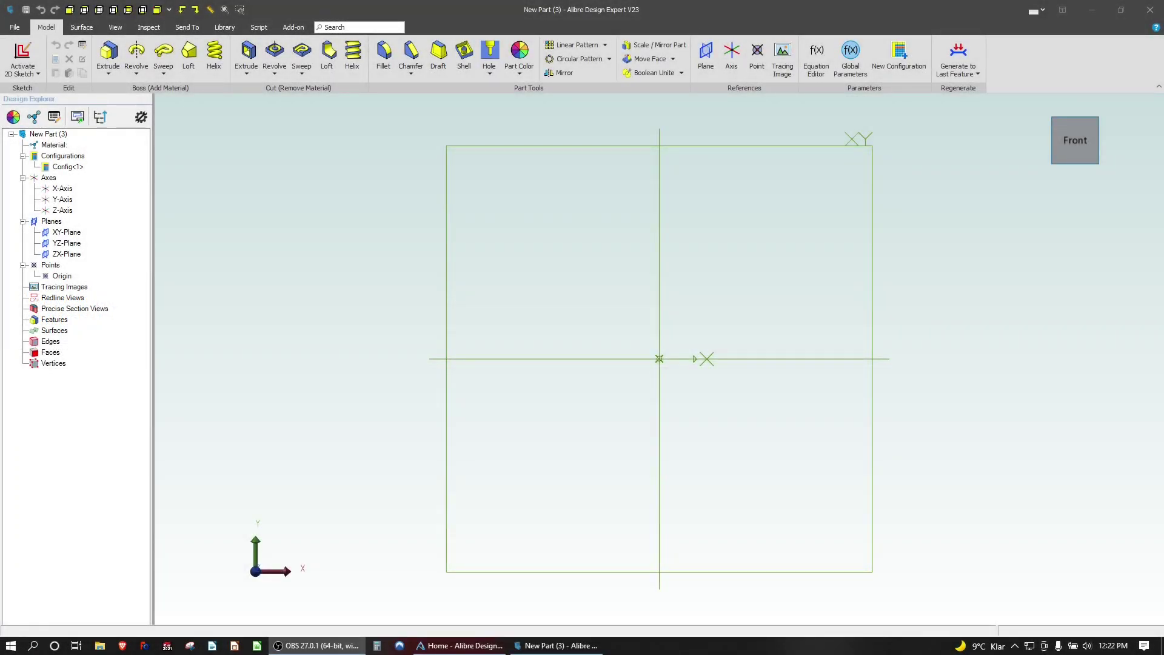
Start a 2D sketch on the XY plane and draw a rectangle enclosing the origin
click(482, 146)
click(23, 56)
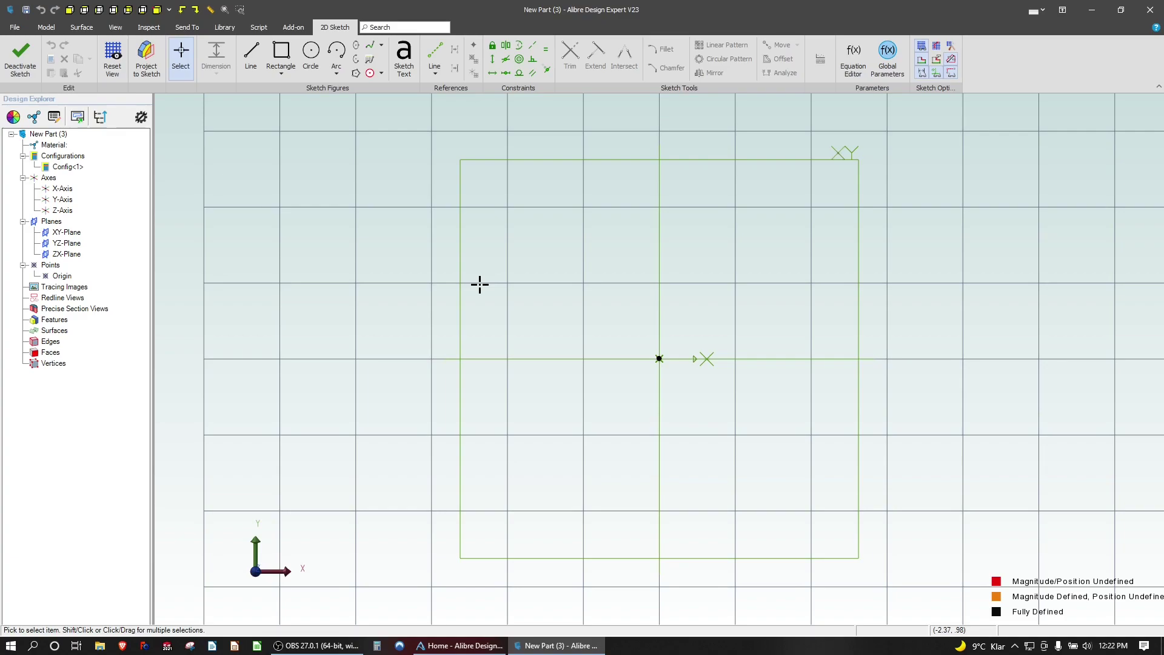
click(281, 53)
click(479, 240)
click(780, 476)
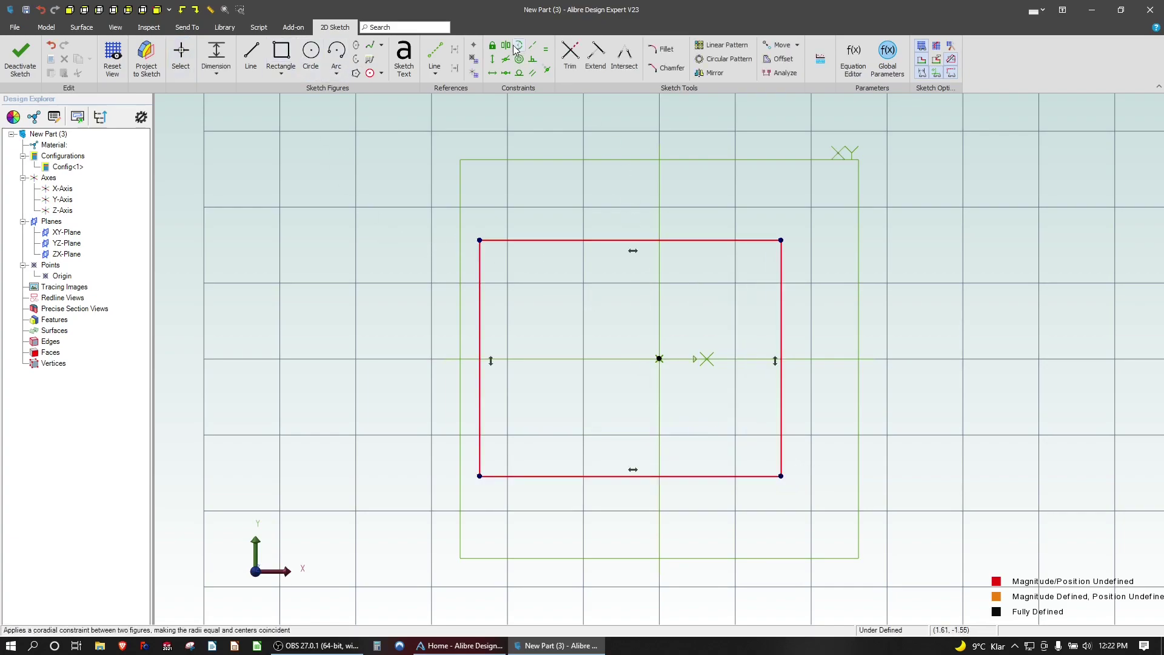
Draw two reference lines joining the rectangle's lower-left corner to the origin and the origin to its upper-right corner
click(432, 56)
click(479, 476)
click(659, 358)
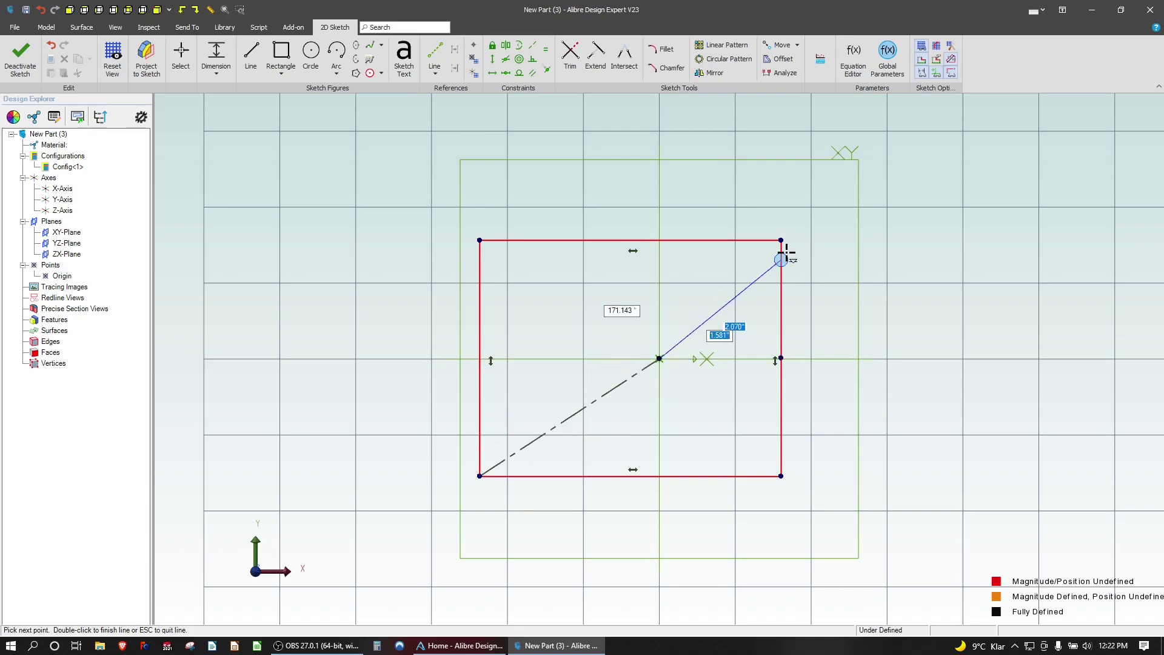
click(780, 240)
Constrain the two diagonal reference lines to be equal in length and collinear, centring the rectangle on the origin
click(545, 49)
click(613, 387)
click(735, 274)
click(532, 45)
click(629, 376)
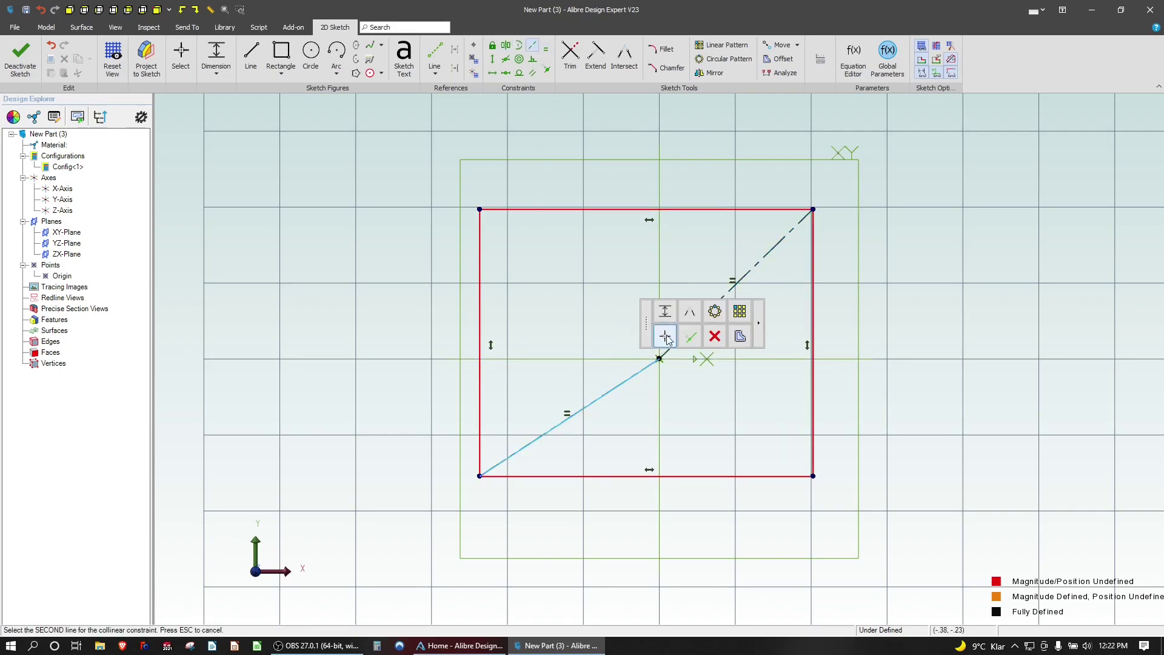
click(766, 253)
key(Escape)
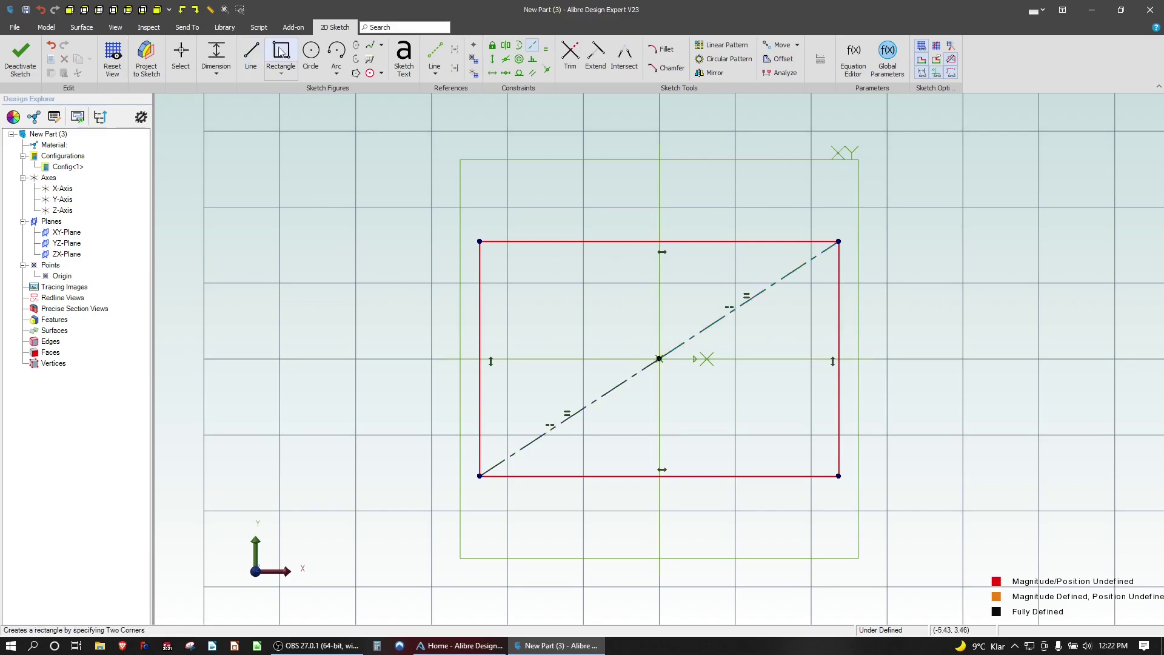
Dimension the rectangle's top edge to 10 in
click(566, 241)
click(562, 222)
text(410)
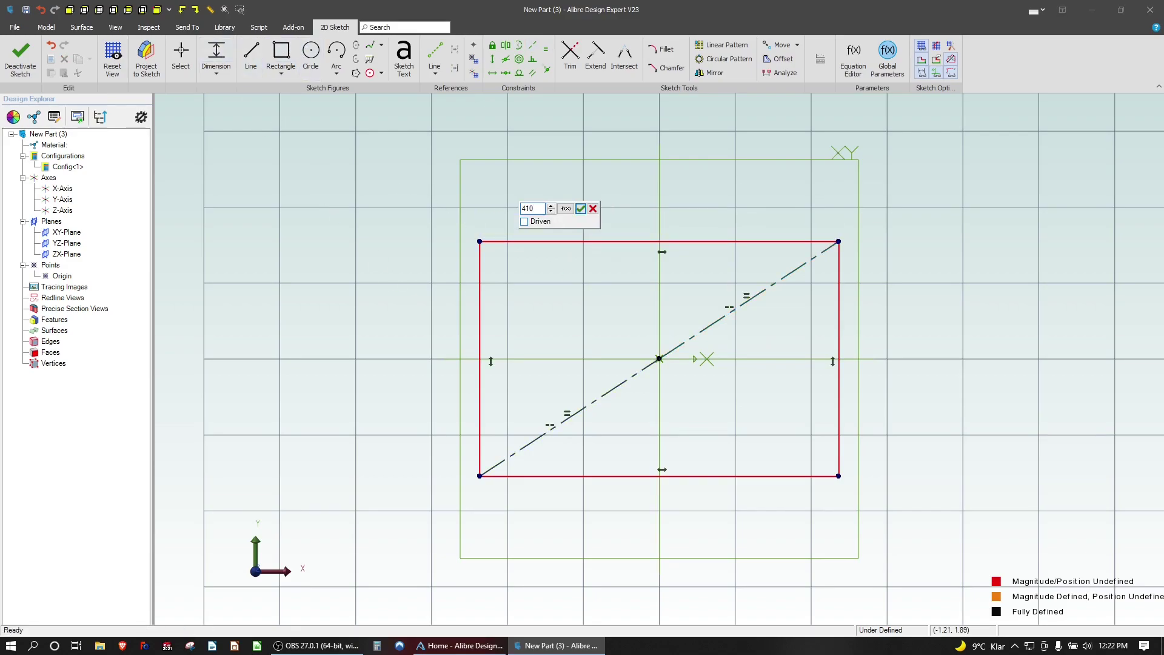
text(10)
key(Return)
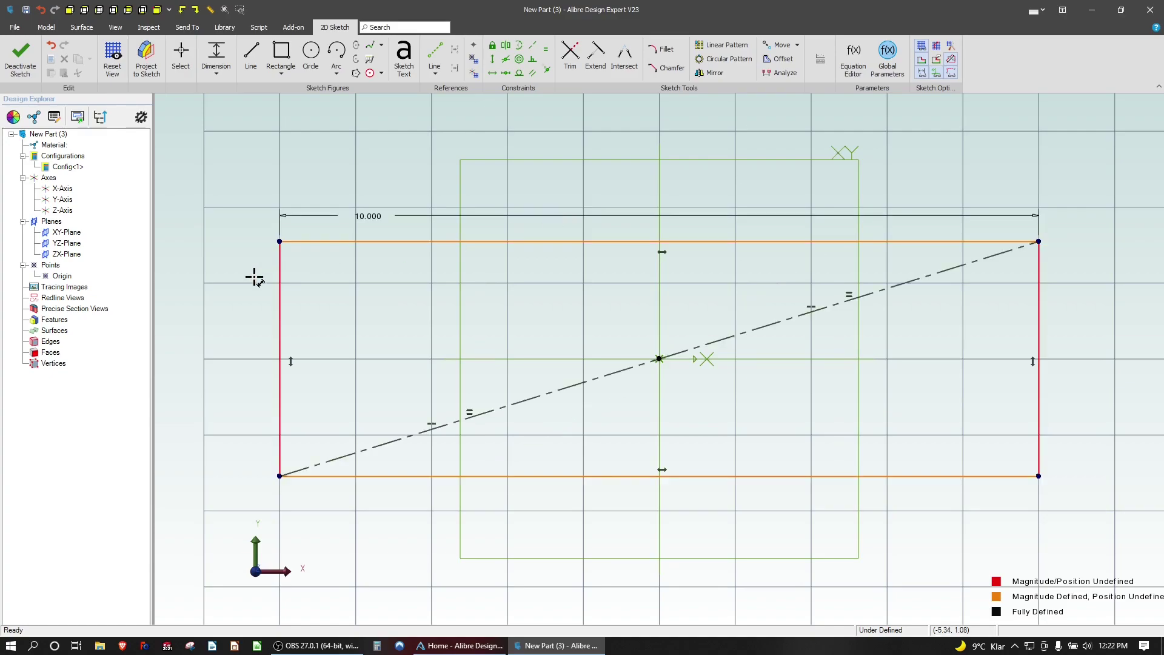
Dimension the rectangle's left edge to 6 in and exit the sketch
click(279, 282)
click(251, 287)
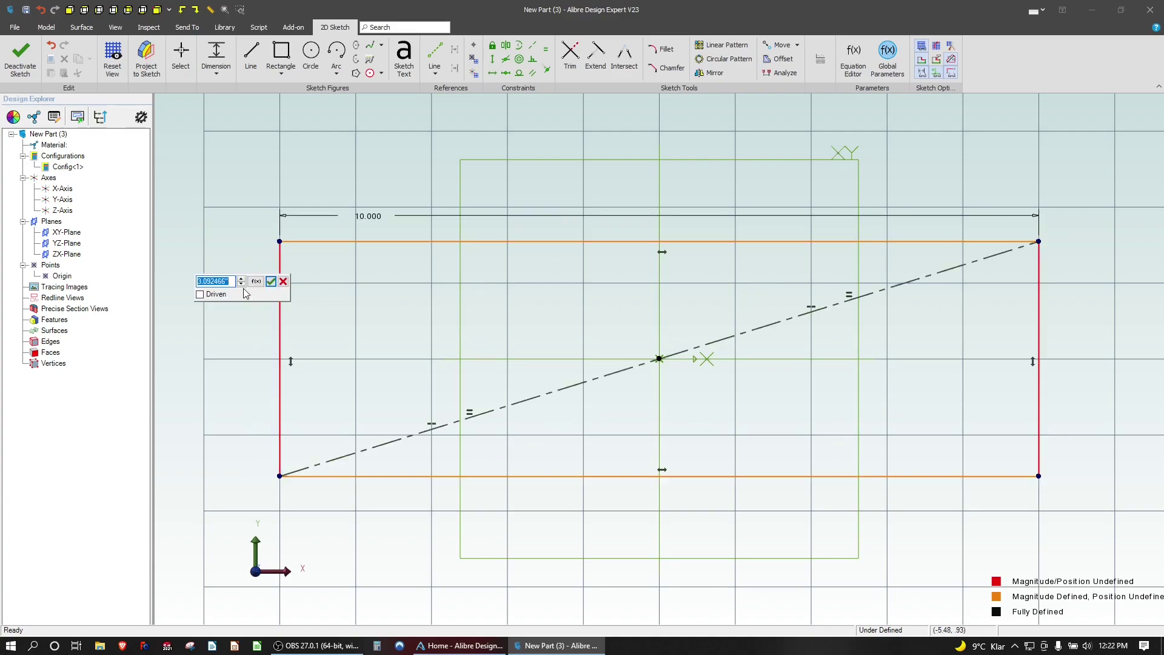
text(6)
key(Return)
scroll(297, 307, up, 2)
scroll(303, 305, down, 3)
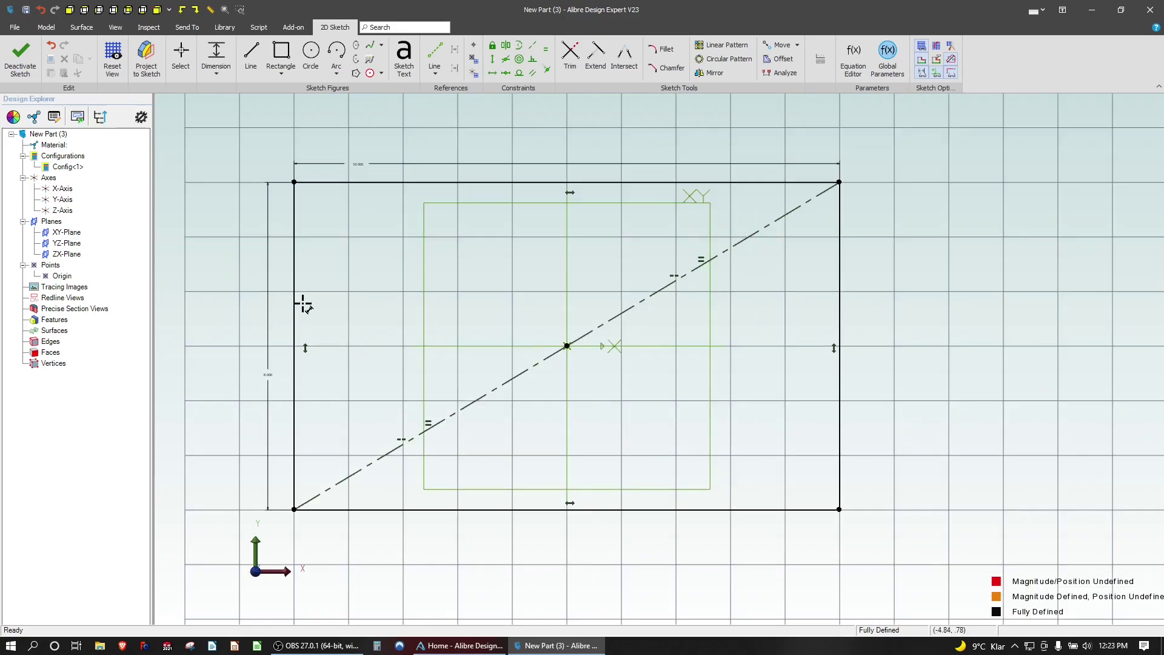
scroll(655, 291, down, 3)
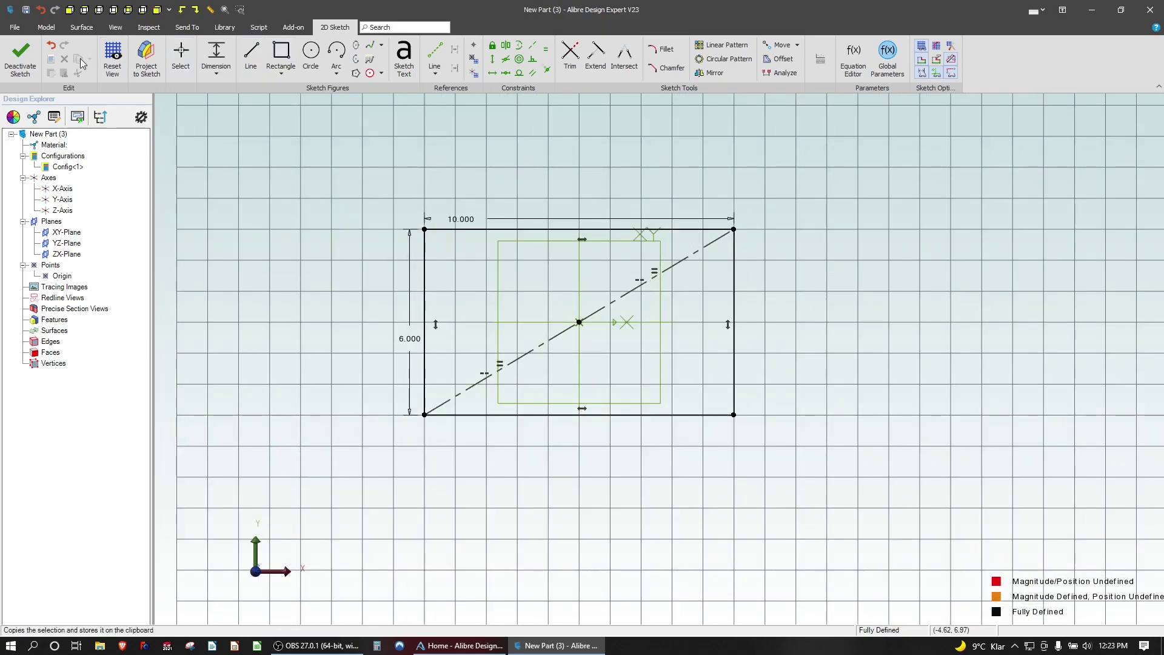
click(23, 62)
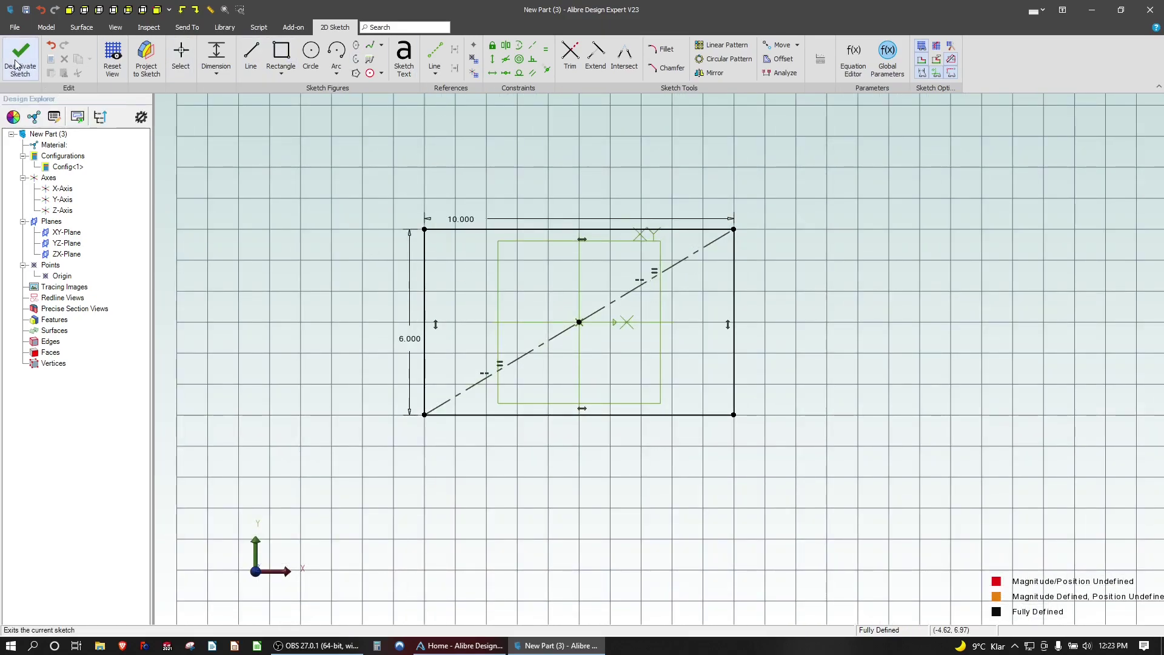
Insert a reference plane offset 1 in from the XY plane
middle_drag(499, 288, 504, 292)
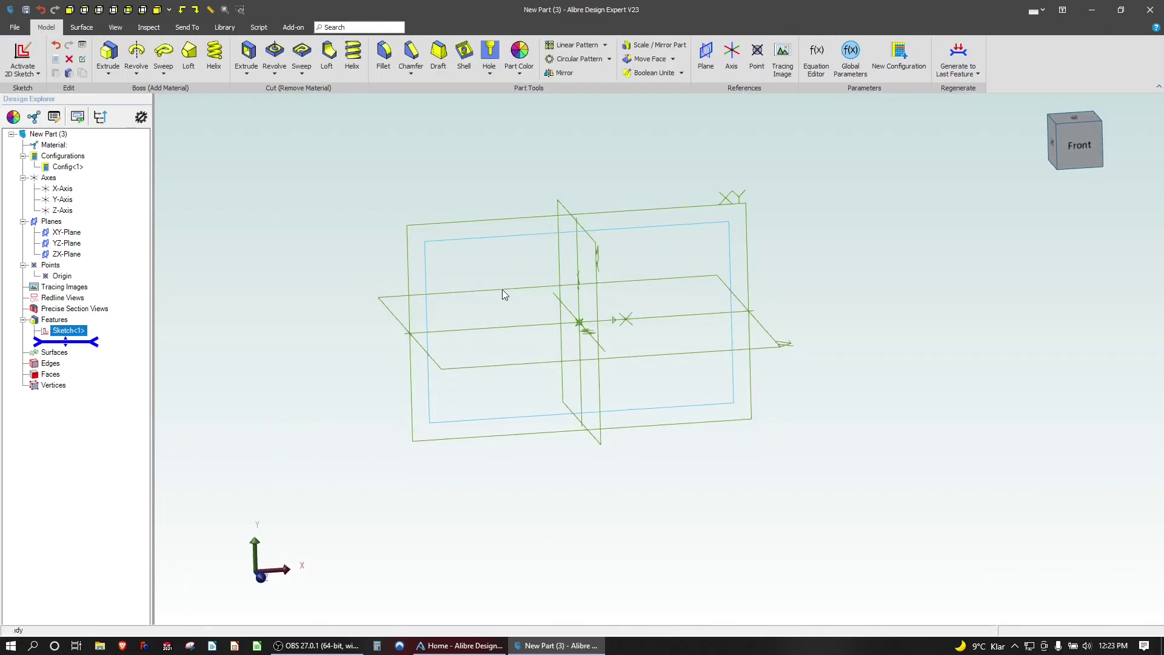
click(610, 214)
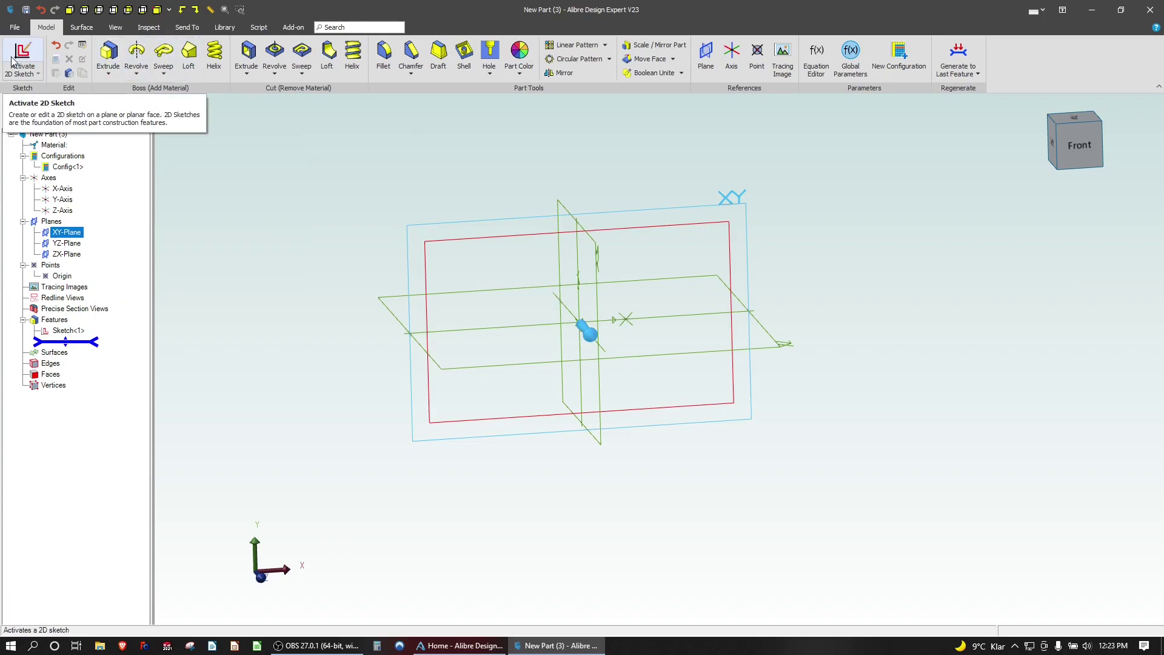
click(705, 54)
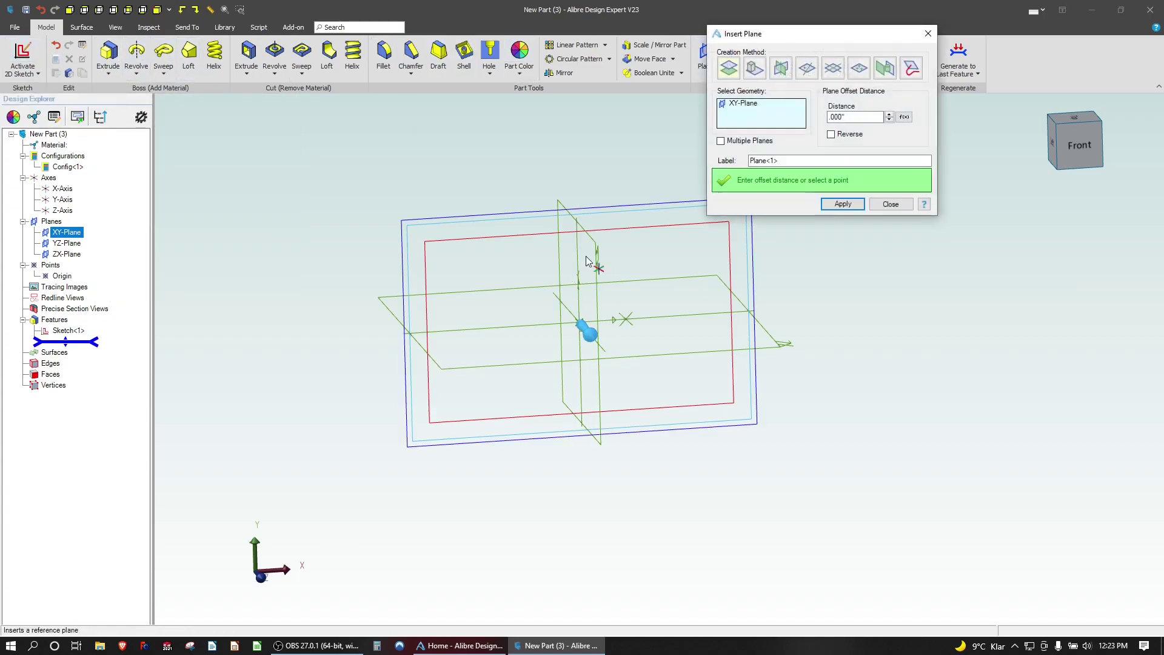
key(Tab)
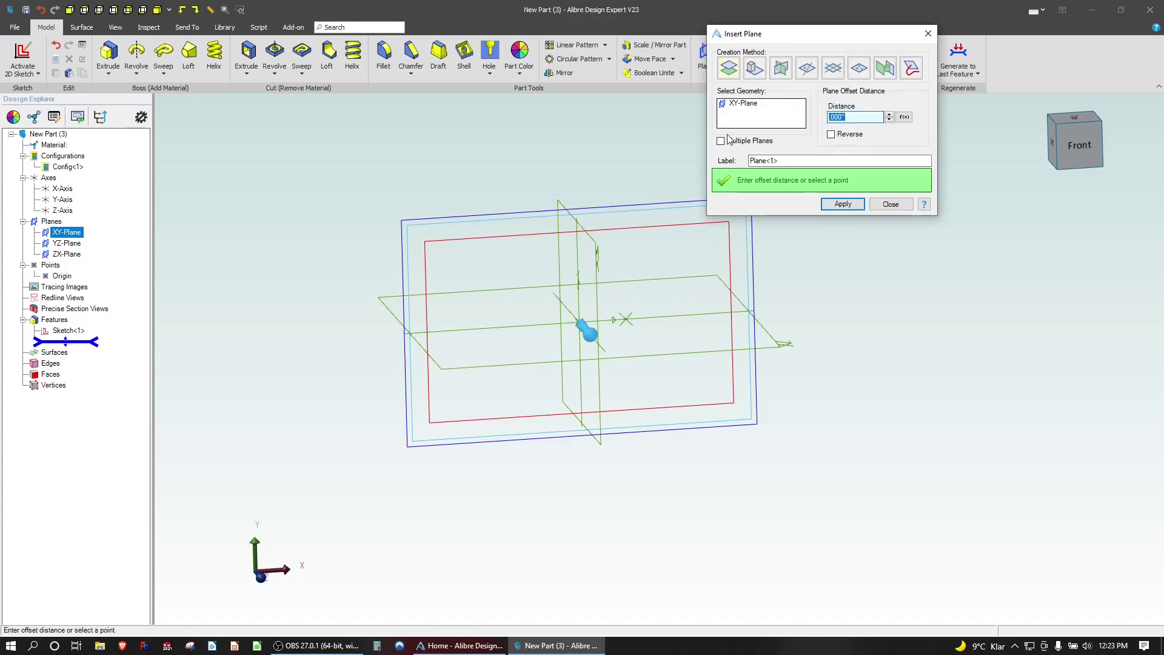
text(1)
key(Return)
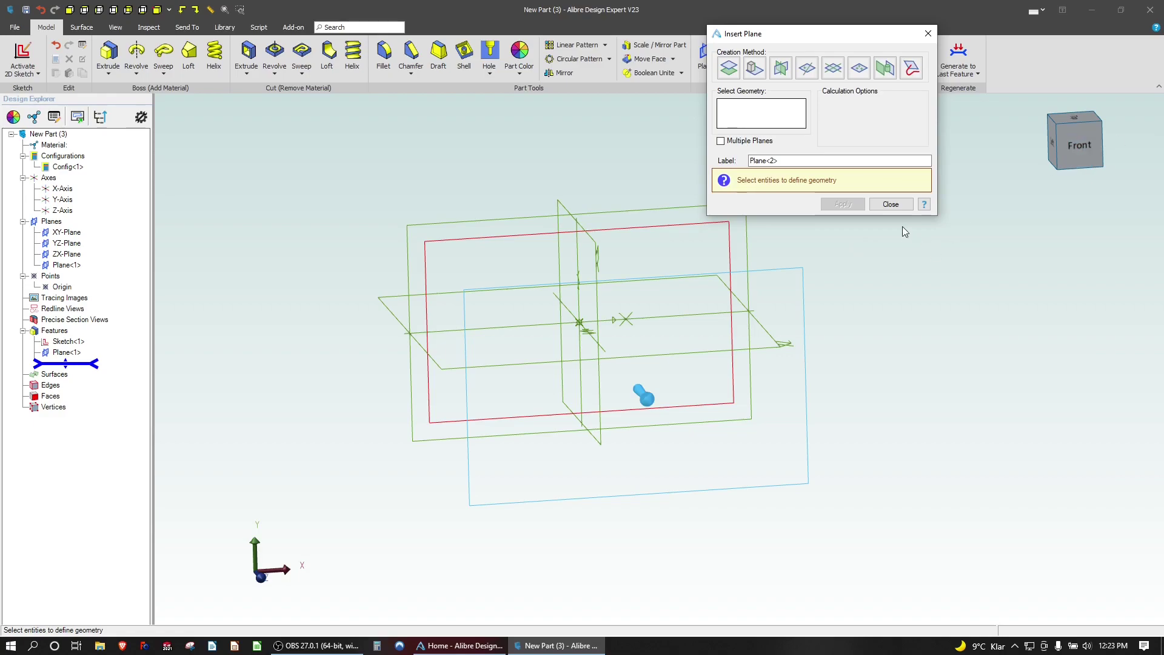
click(894, 206)
Start a sketch on the offset plane and draw a circular arc centred on the sketch origin across the upper side
click(779, 274)
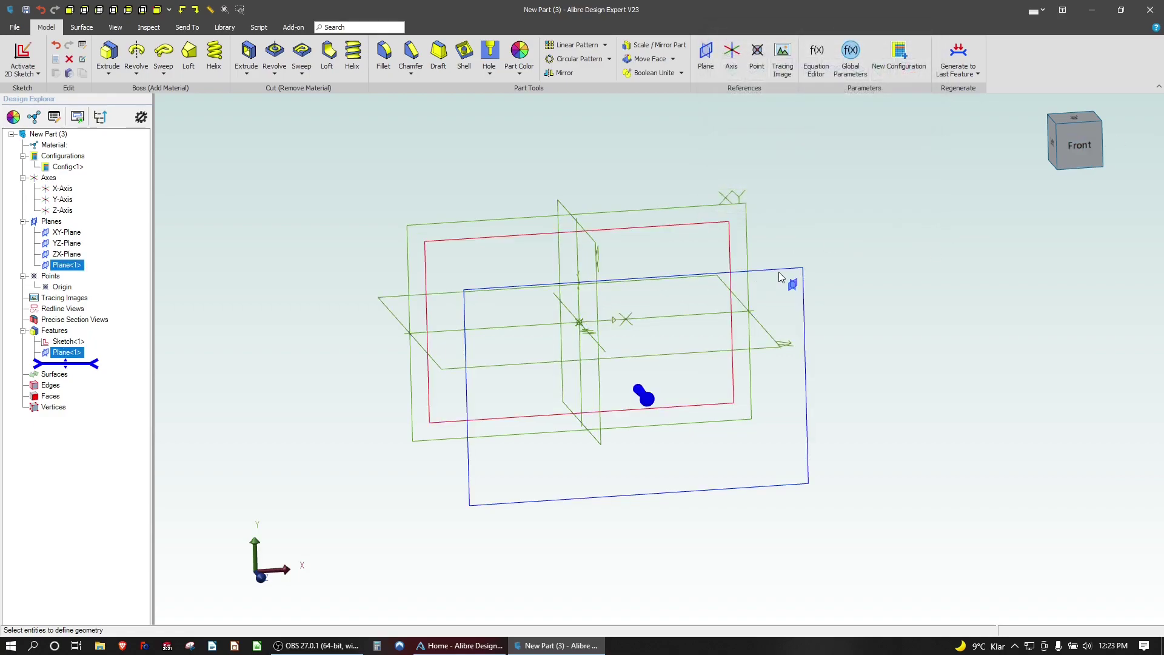
click(23, 53)
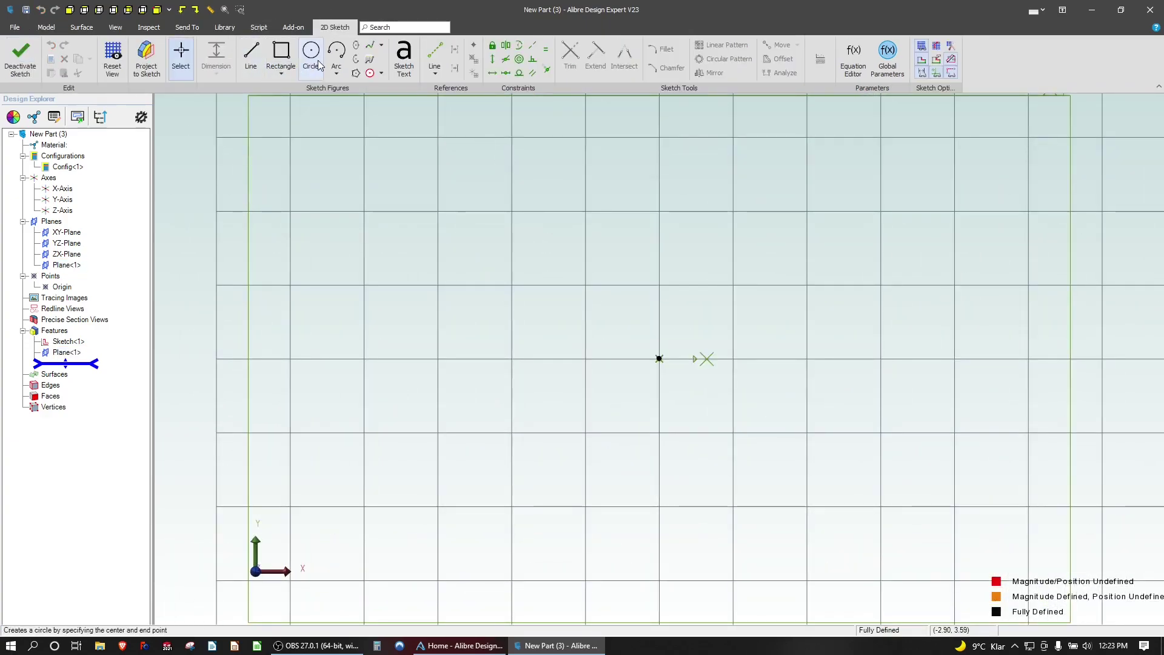
scroll(808, 260, up, 2)
scroll(808, 260, down, 5)
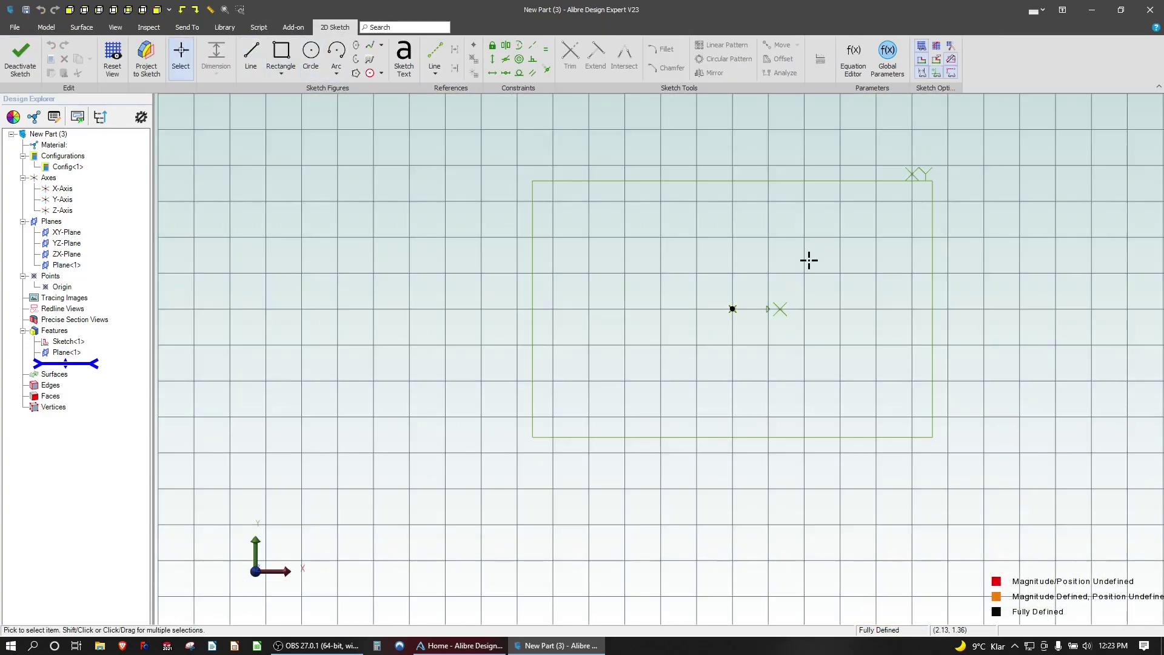
scroll(836, 234, up, 2)
scroll(753, 220, up, 1)
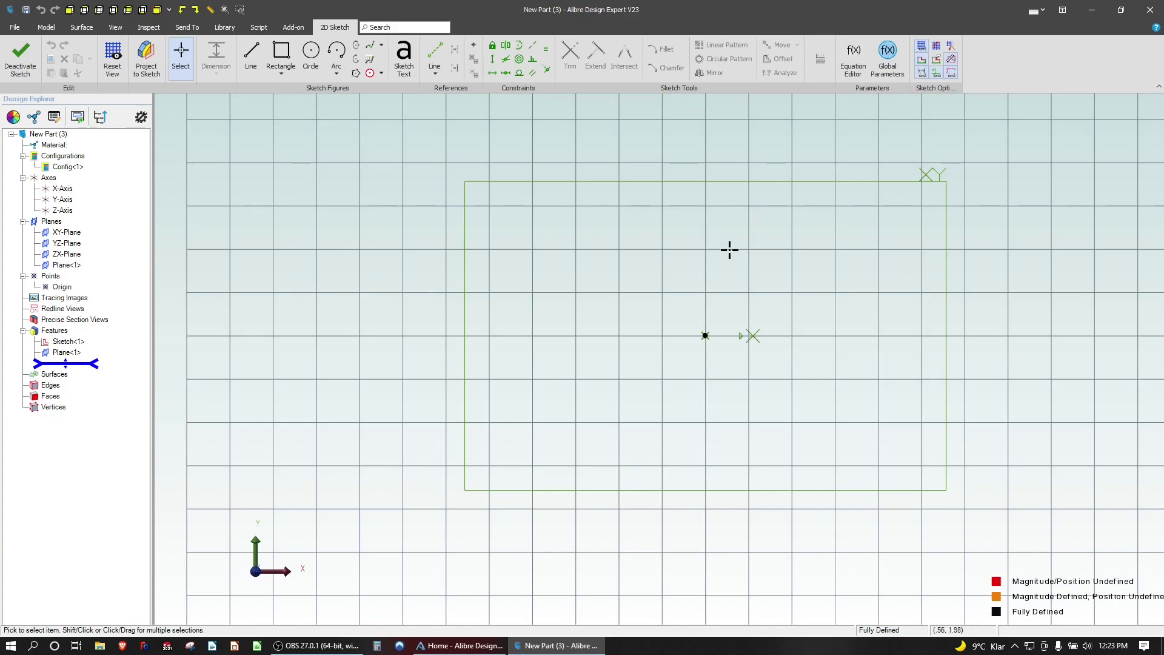
scroll(729, 249, up, 2)
middle_drag(722, 252, 707, 255)
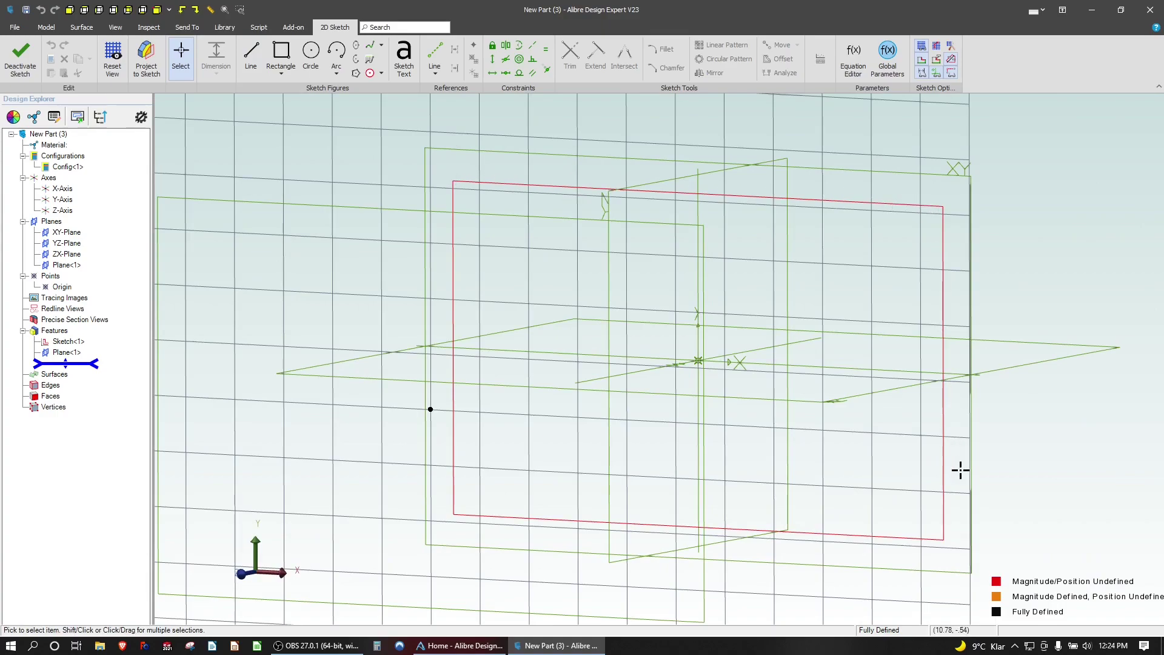
click(337, 54)
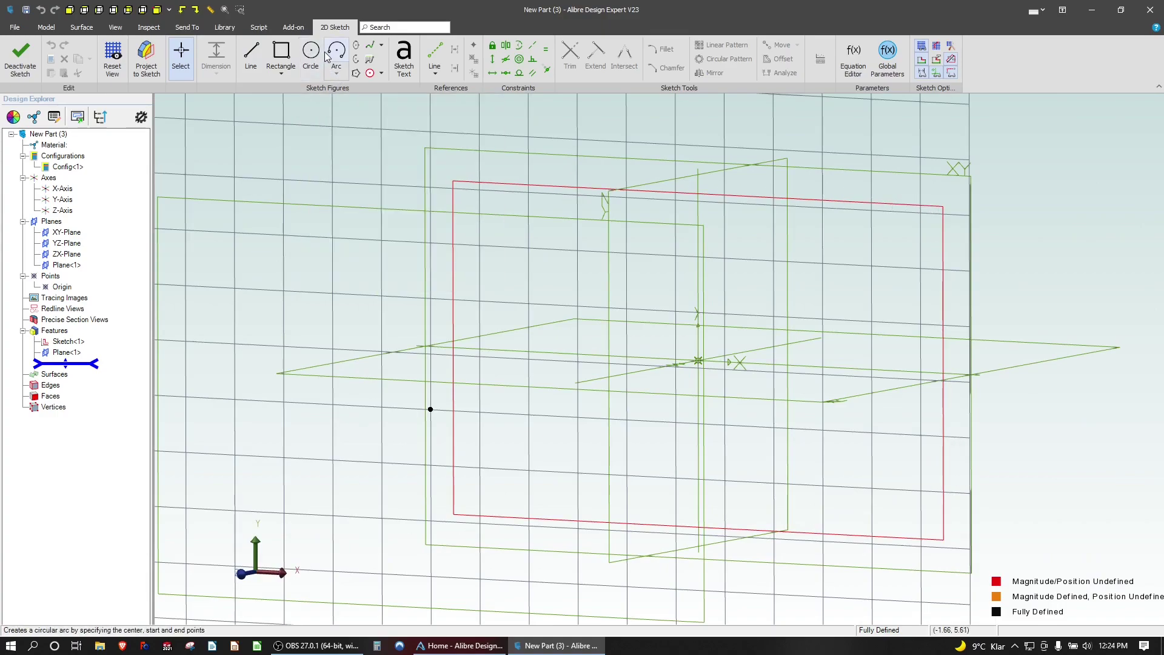
click(431, 409)
click(321, 208)
click(598, 284)
Complete the circle with three more arcs about the same centre, joined end to end with the first arc
click(430, 408)
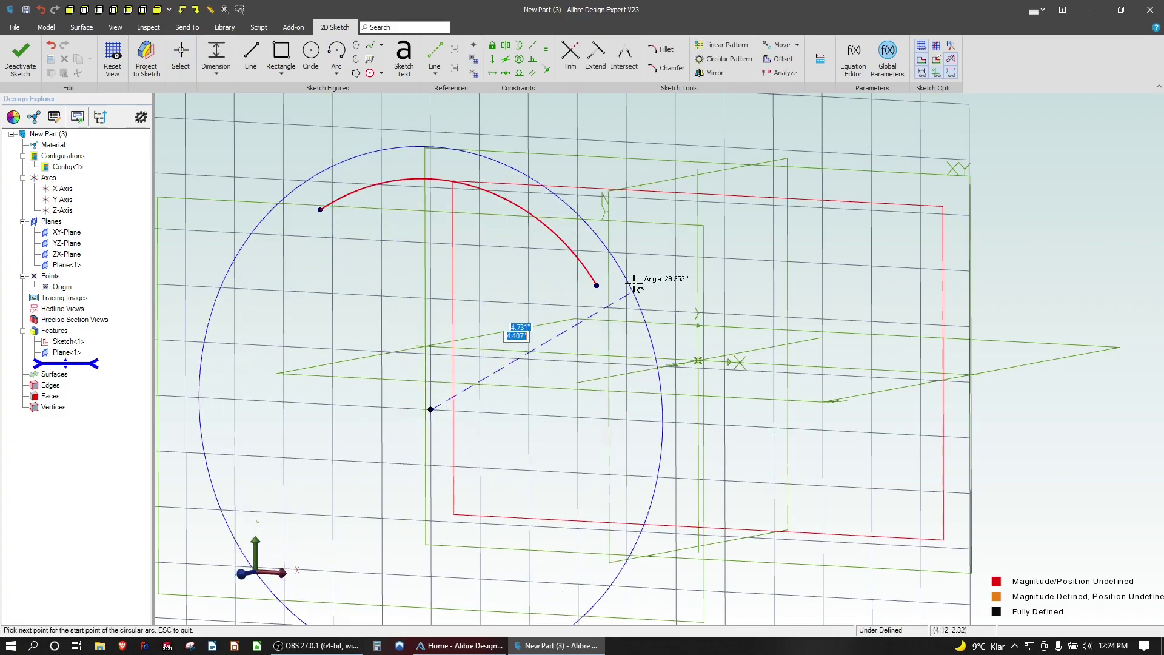
click(596, 285)
key(Escape)
click(431, 409)
click(515, 620)
click(254, 514)
click(429, 409)
key(Escape)
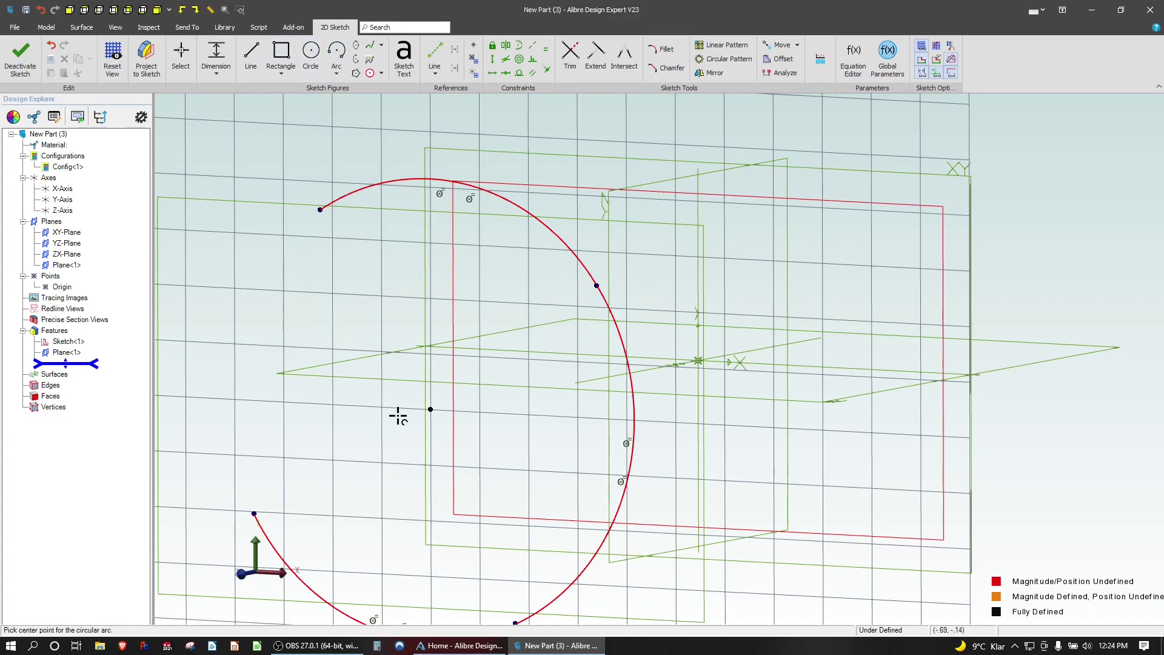
click(430, 409)
click(255, 514)
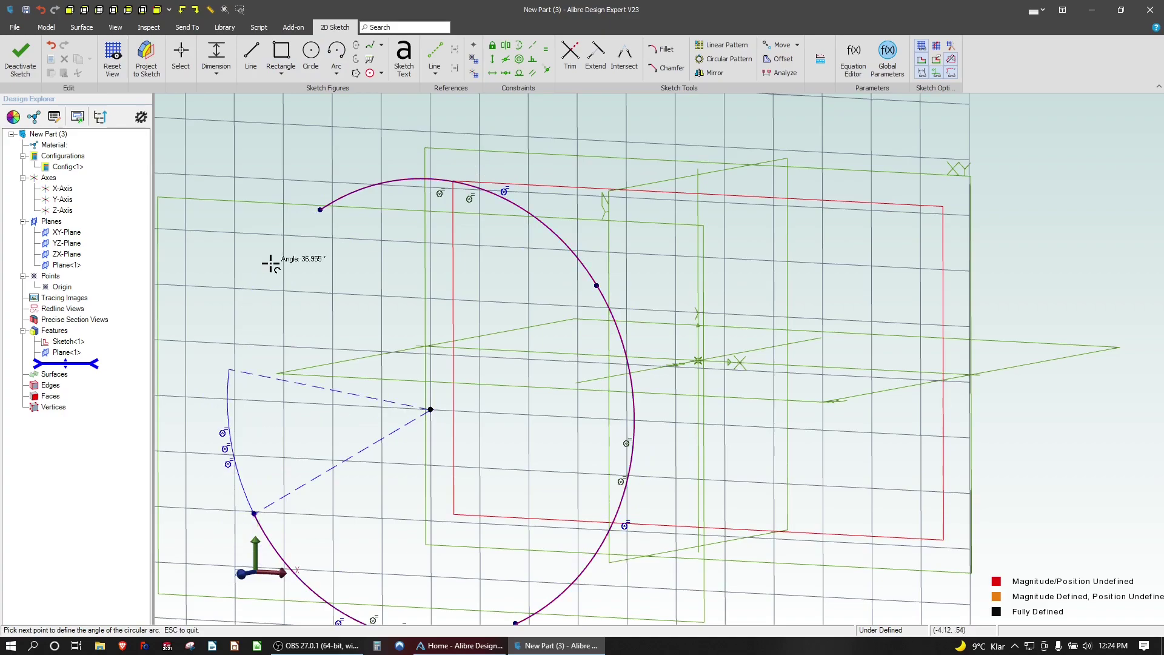
click(320, 209)
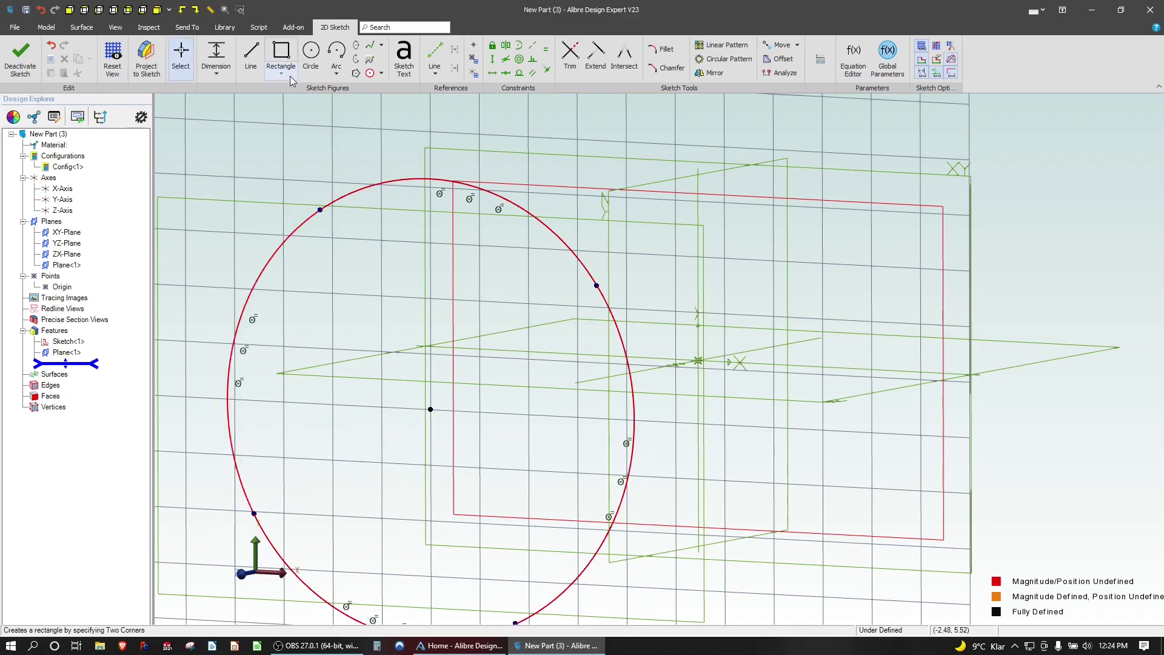
Apply horizontal constraints between the two upper arc endpoints and between the two lower ones
click(493, 72)
click(320, 209)
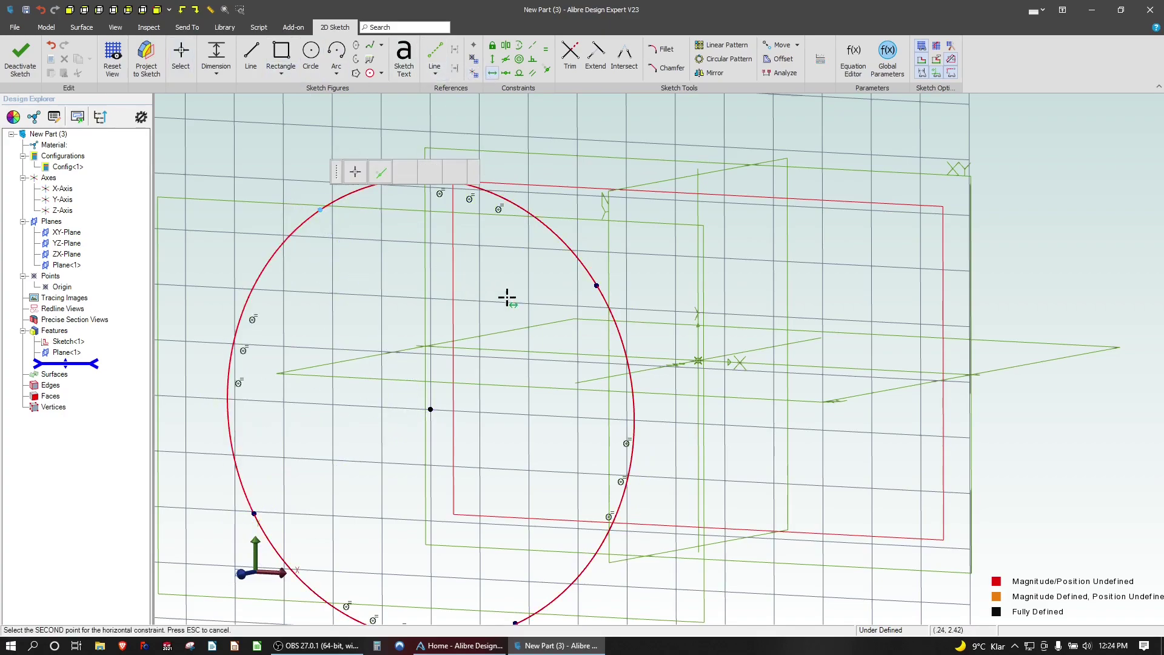
click(597, 285)
key(Escape)
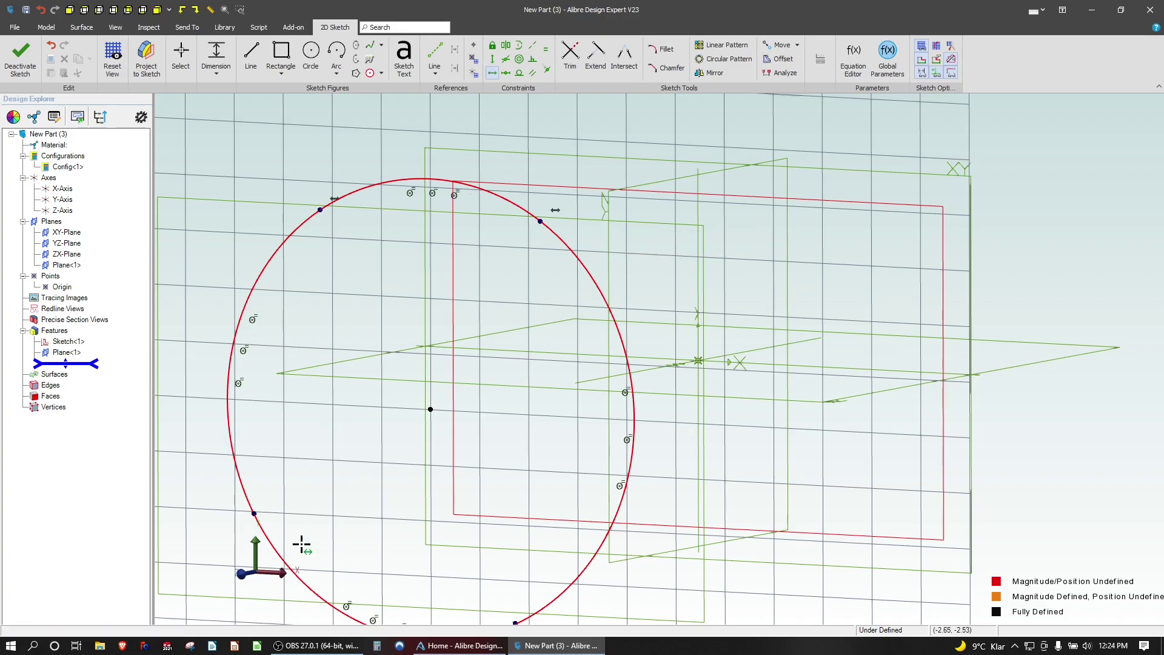
scroll(394, 541, down, 2)
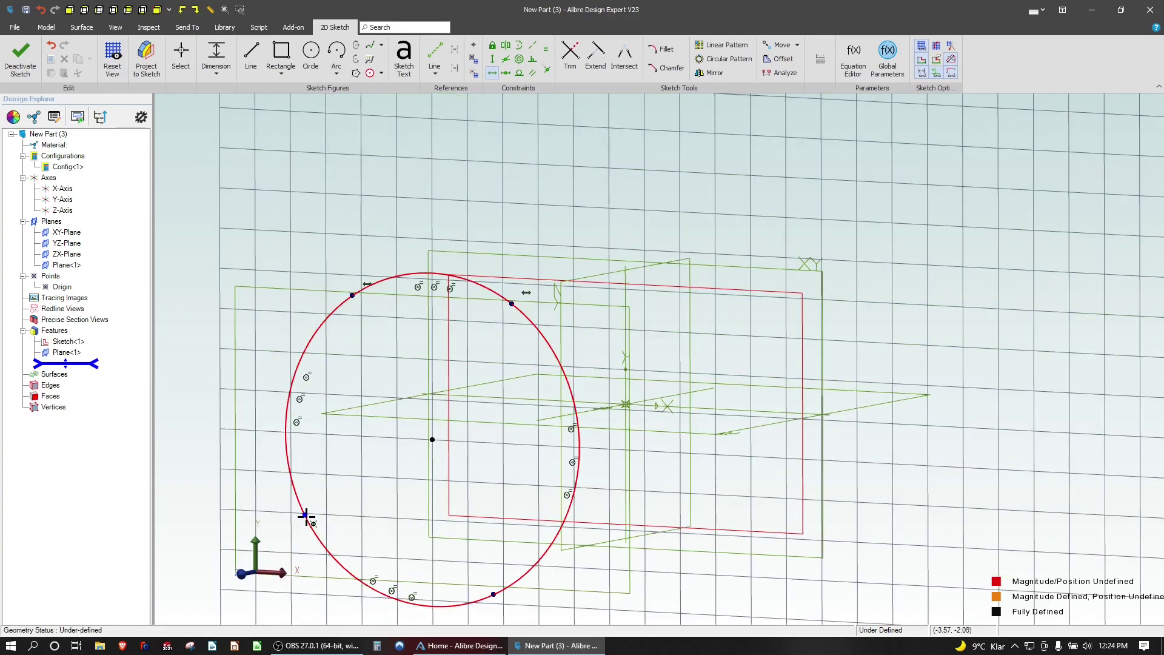
click(306, 516)
click(493, 593)
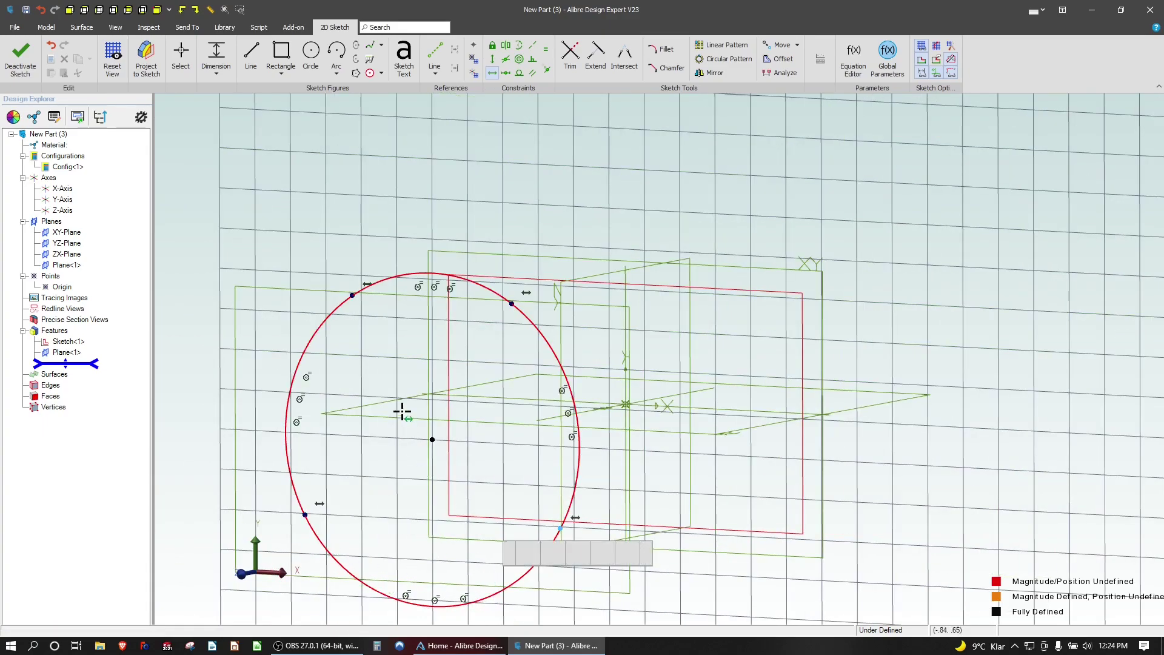
Apply a vertical constraint between the upper-right and lower-right arc endpoints
click(493, 58)
click(511, 304)
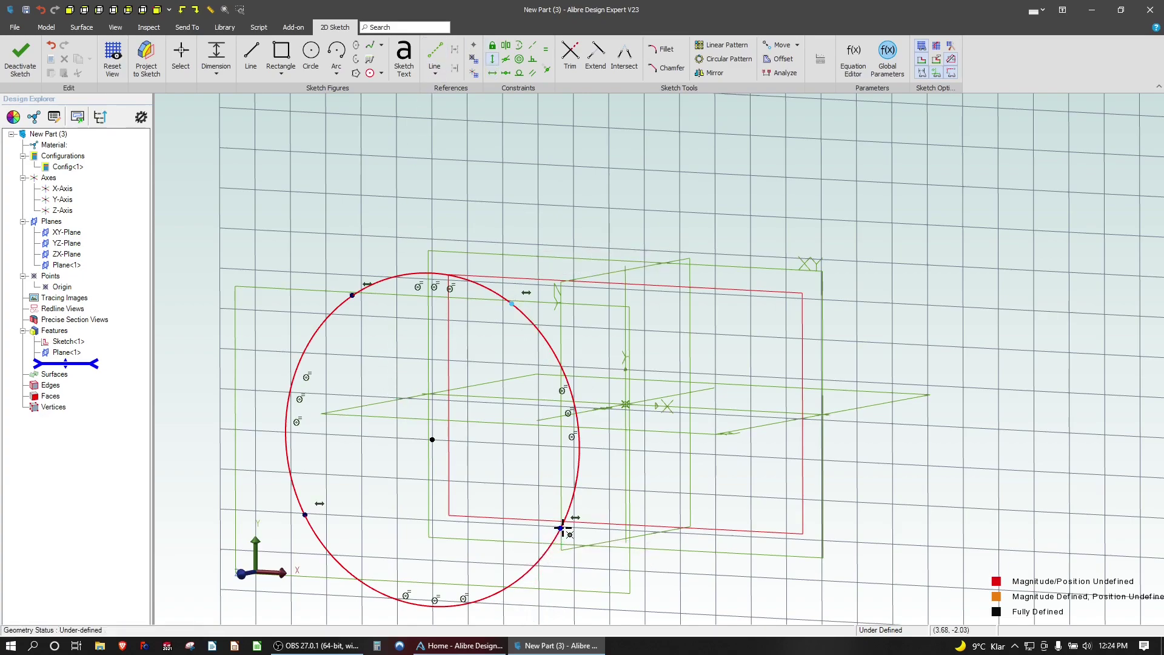
click(560, 528)
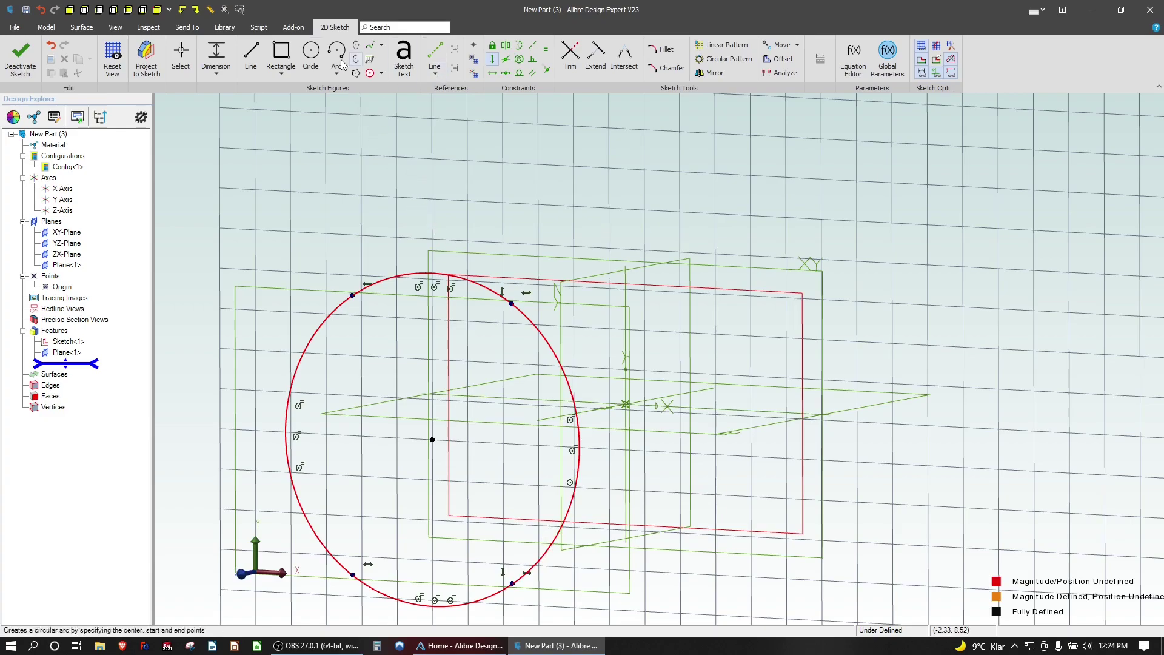
Project the top line of the first sketch's rectangle into the current sketch as a reference figure
click(146, 58)
click(728, 111)
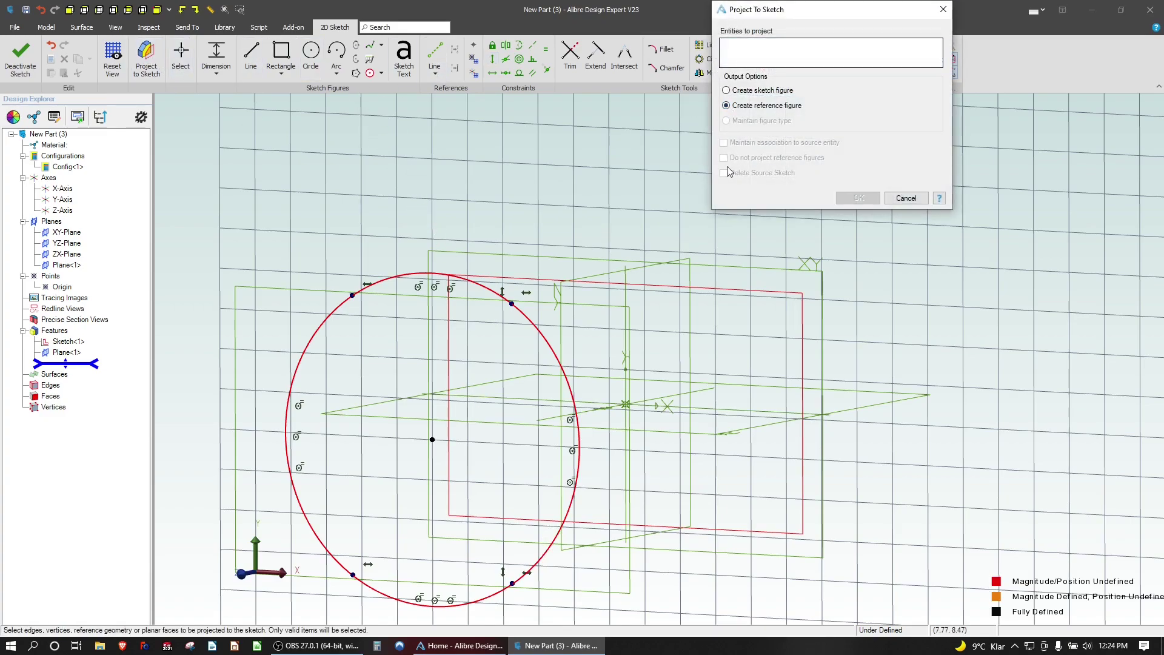
click(709, 292)
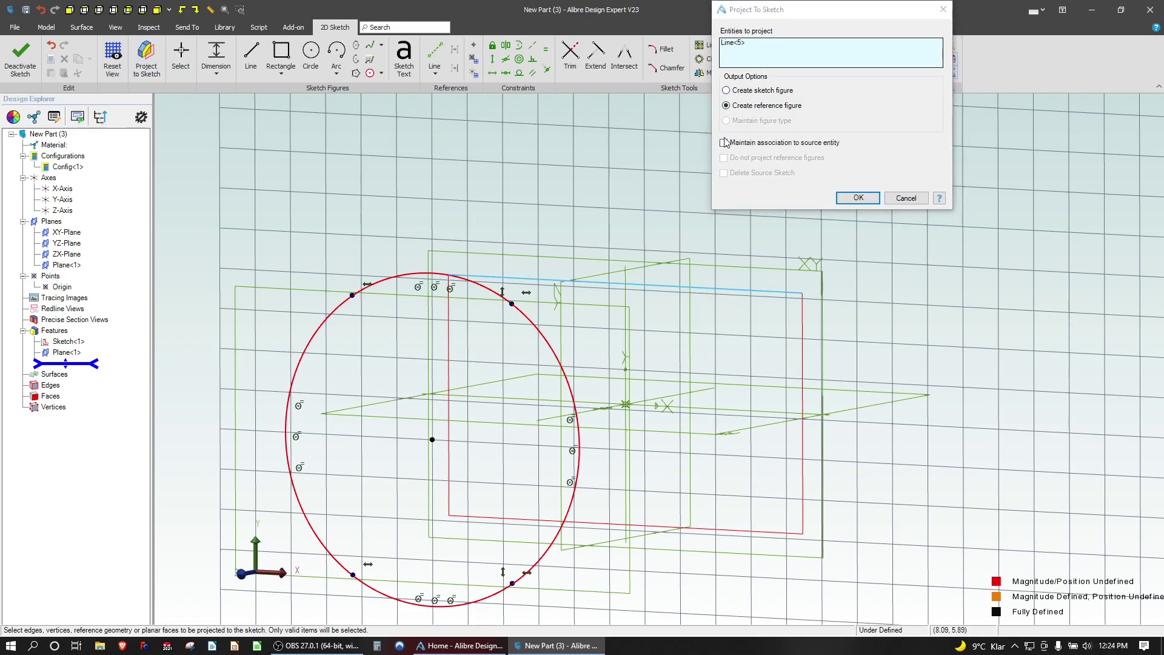
click(857, 198)
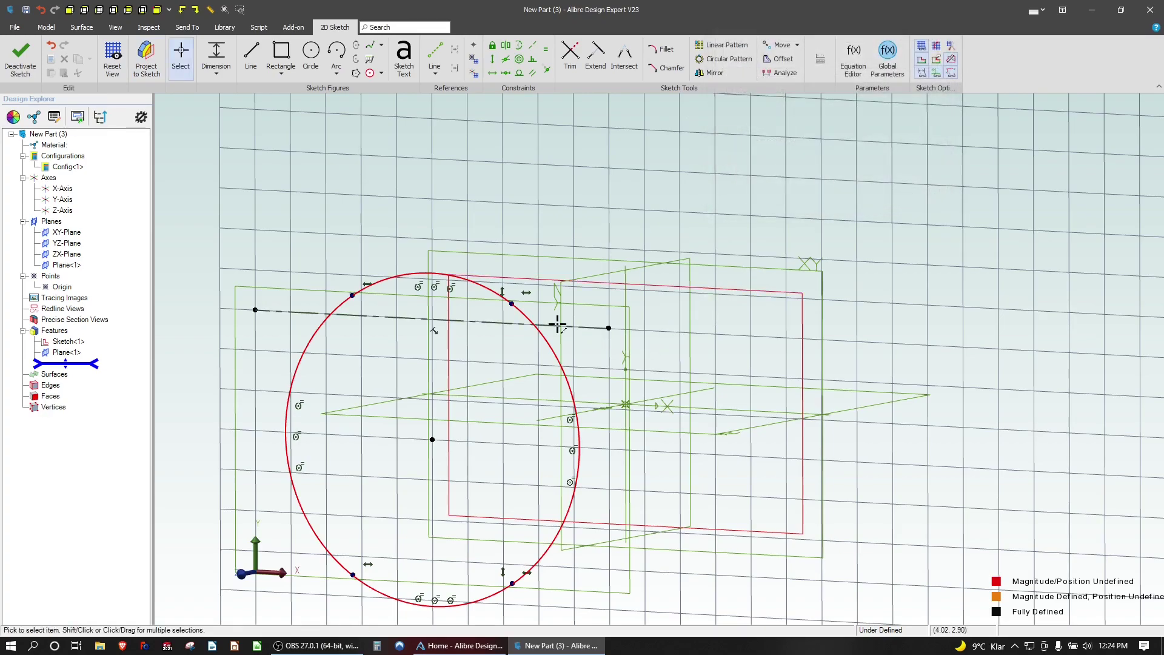
Apply a horizontal constraint between the upper-right arc endpoint and the right endpoint of the projected reference line
click(492, 73)
click(512, 303)
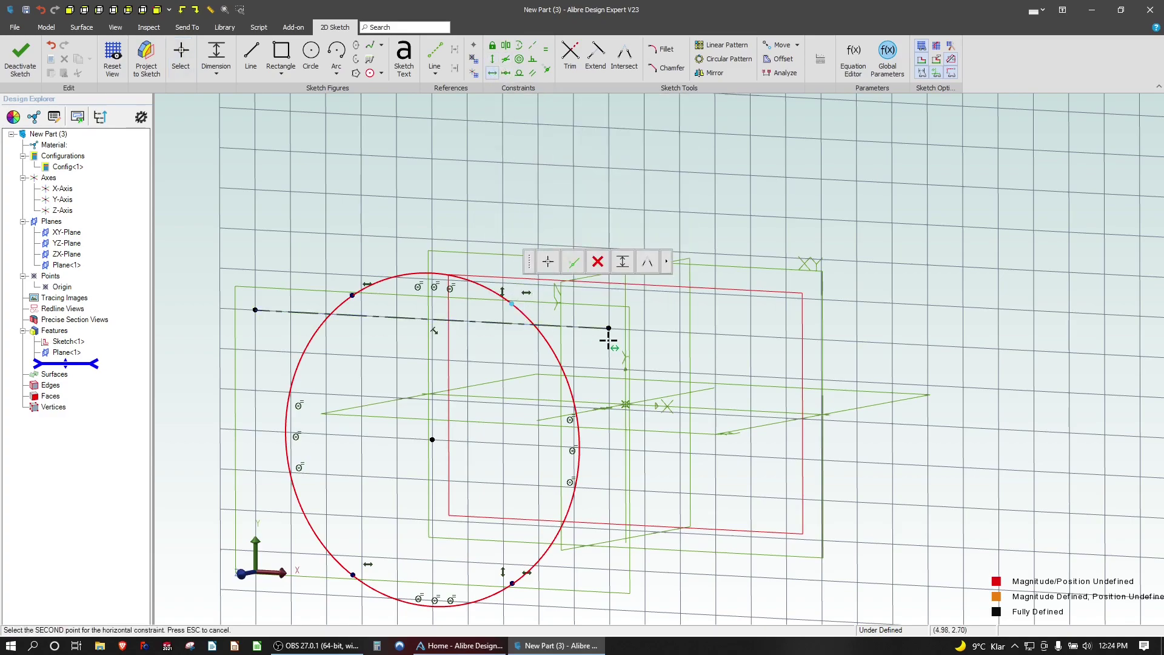
click(609, 328)
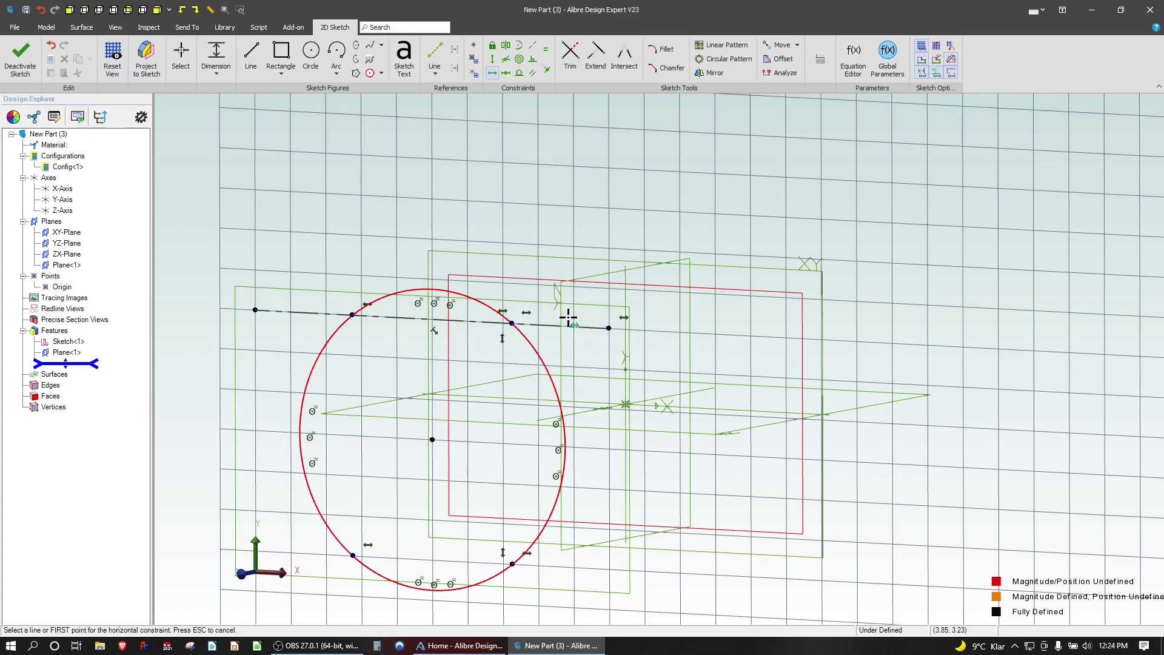
key(Escape)
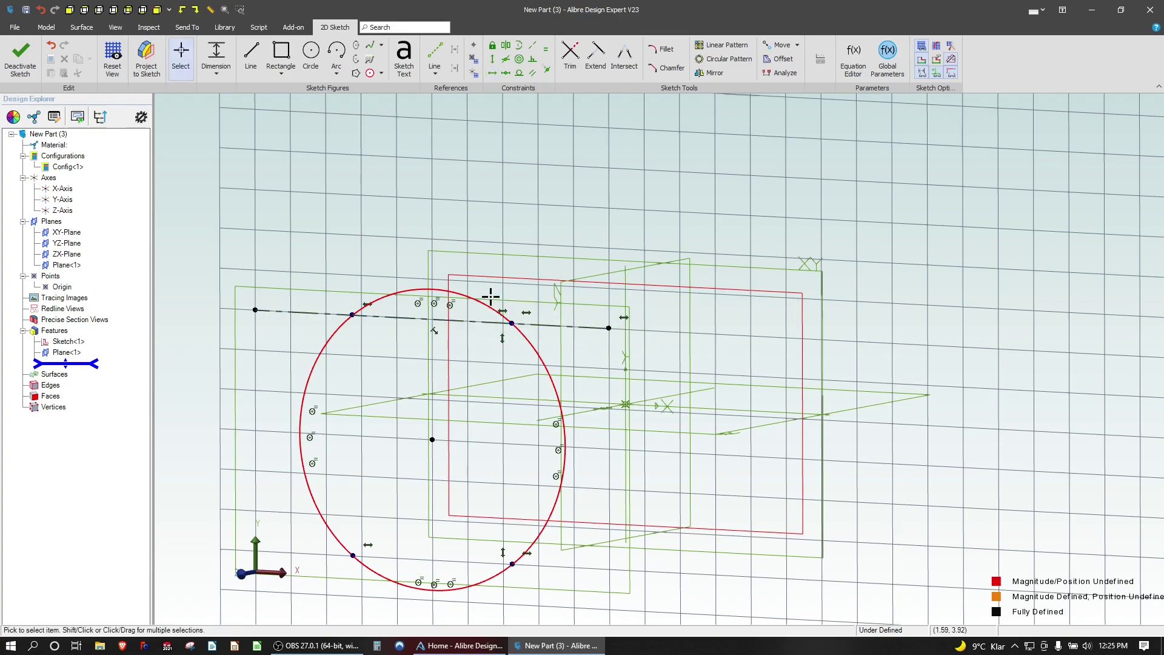
Enlarge the four-arc circle, dimension its radius as 7 in, and close the sketch
drag(508, 322, 665, 280)
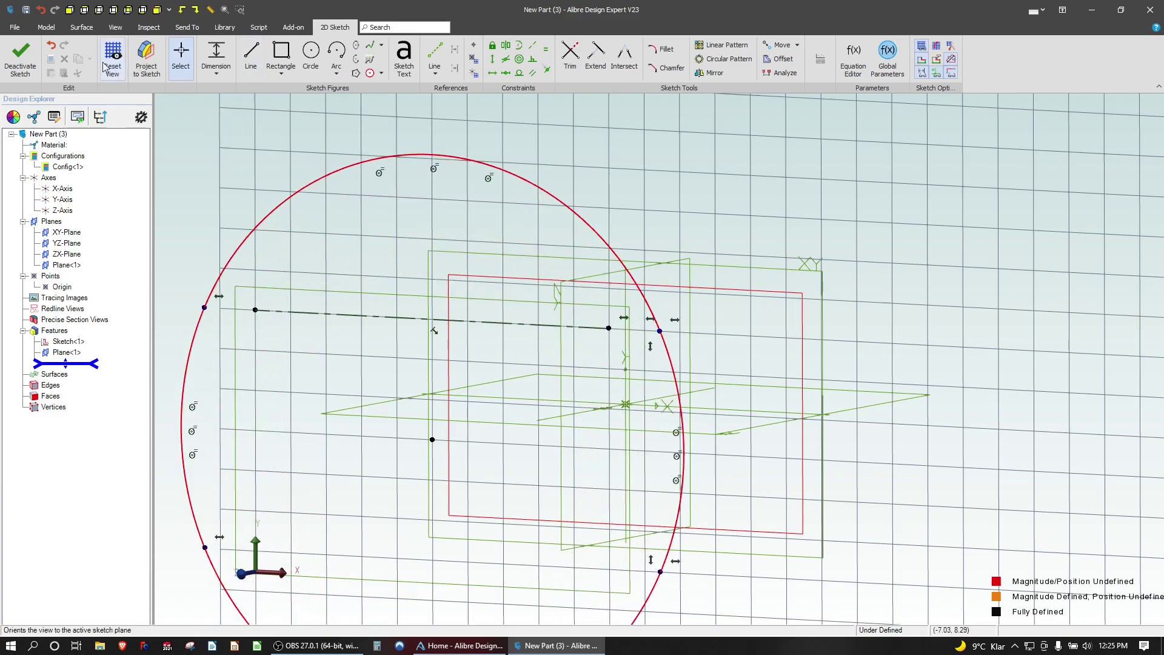
click(216, 54)
click(551, 192)
click(655, 148)
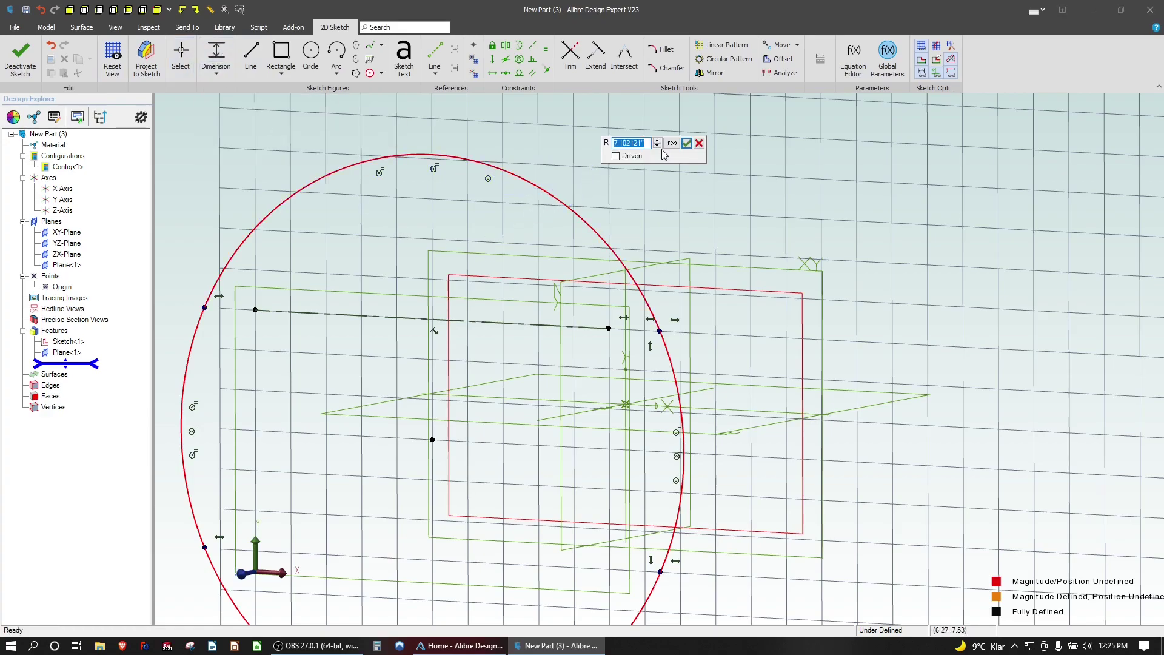
text(7)
key(Return)
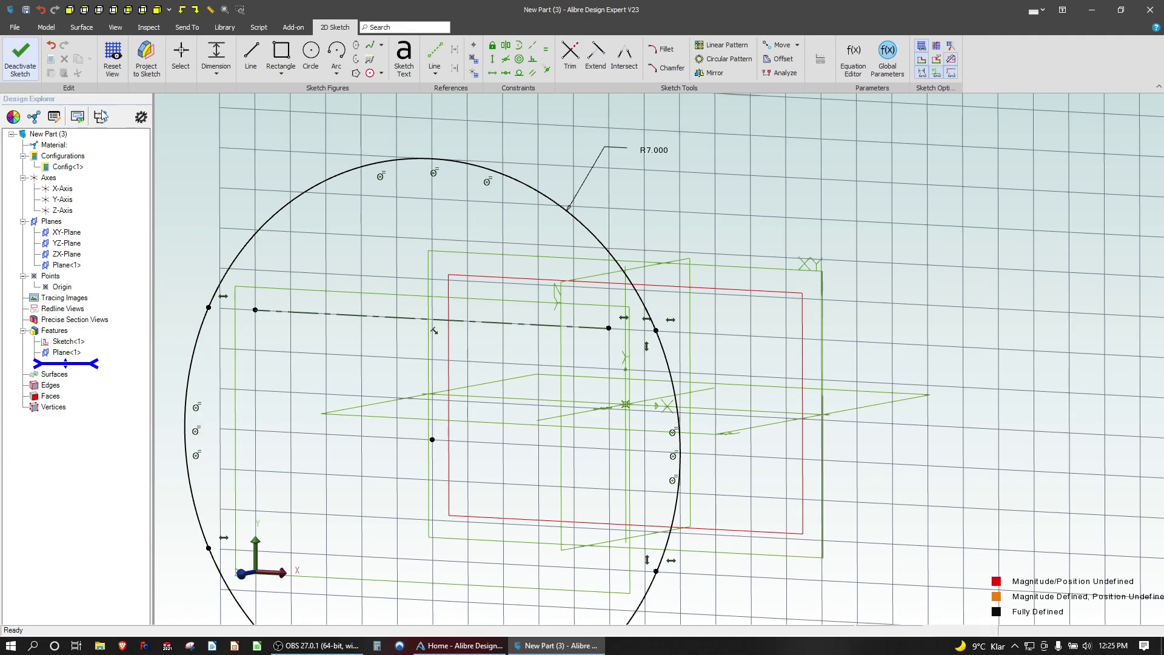
click(2, 82)
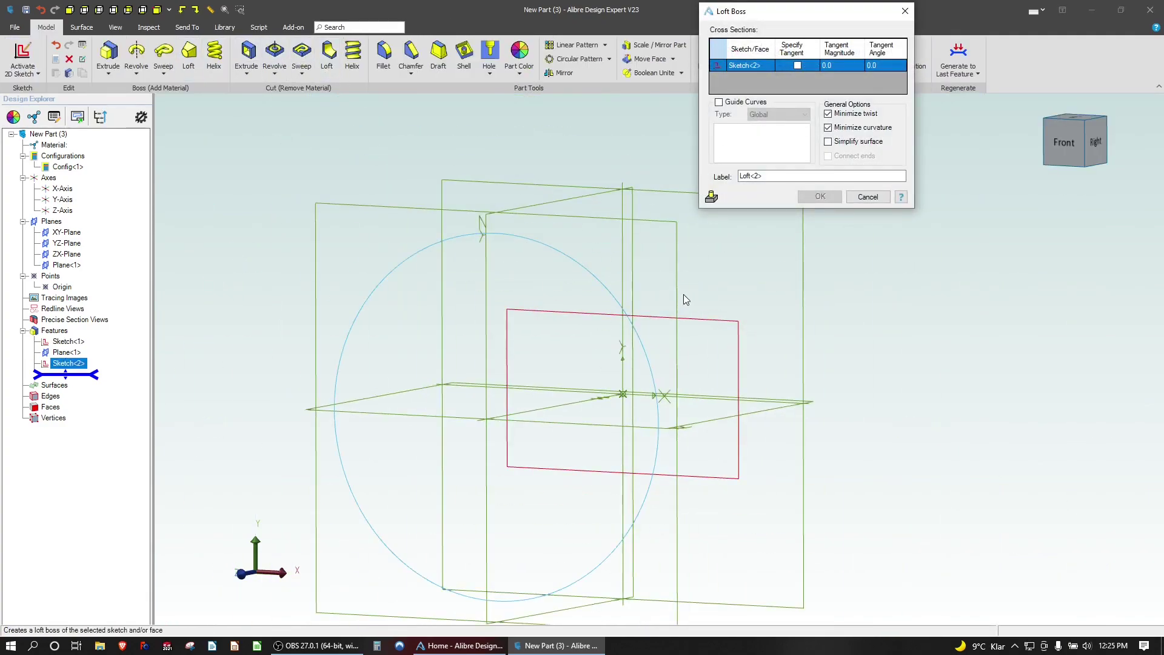
Try a boss loft from the four-arc circle sketch to the rectangle sketch with Minimize curvature off, viewing it from the back
click(683, 316)
mouse_move(776, 382)
middle_down()
mouse_move(676, 373)
mouse_move(691, 373)
middle_up()
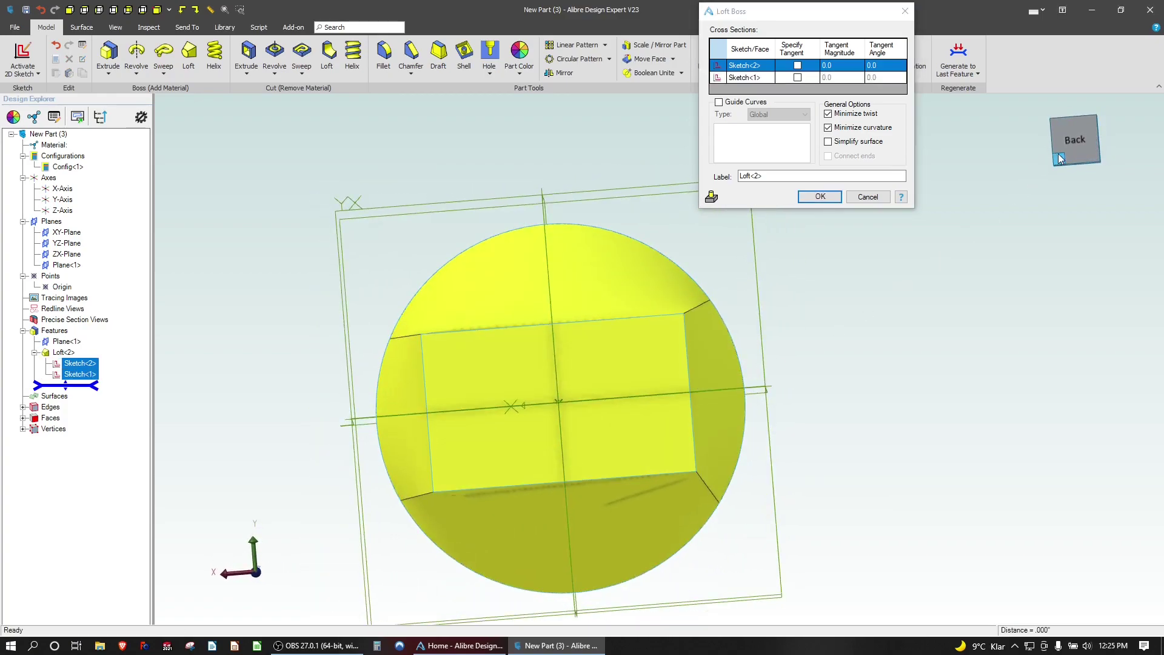
click(1057, 154)
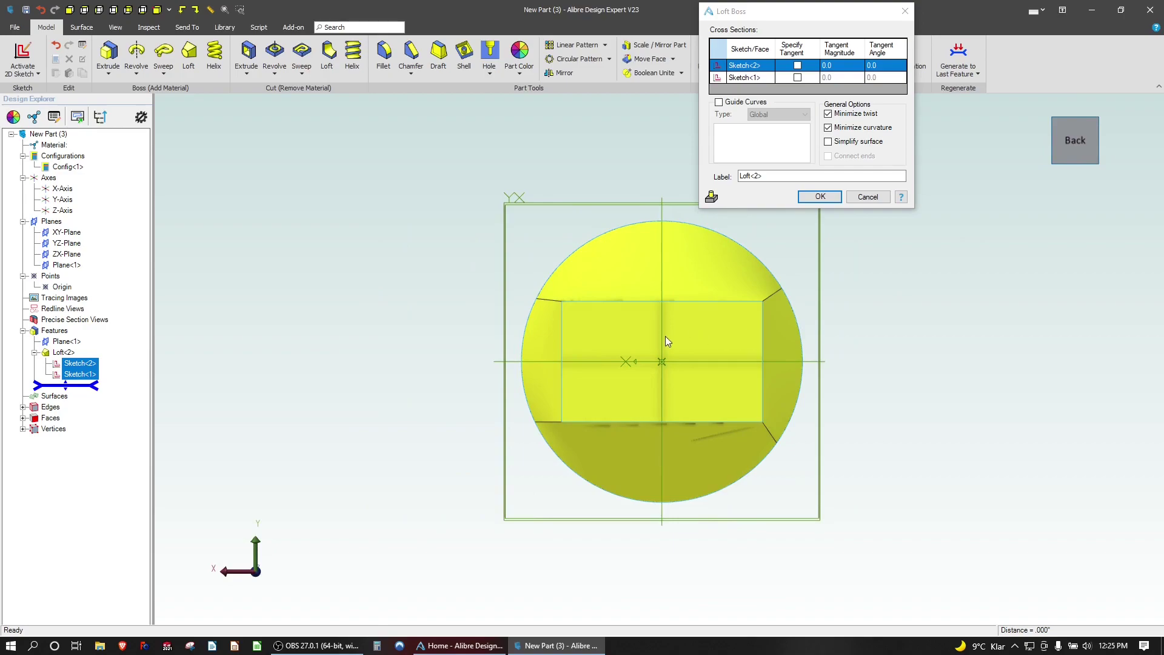
scroll(666, 336, up, 2)
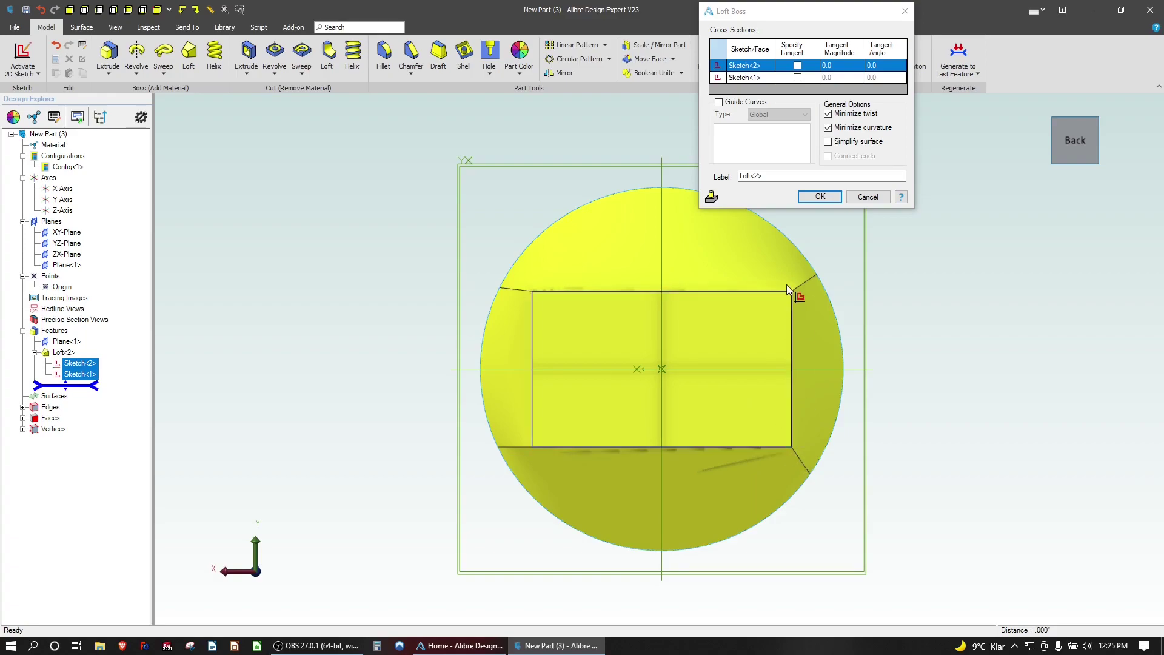
click(828, 114)
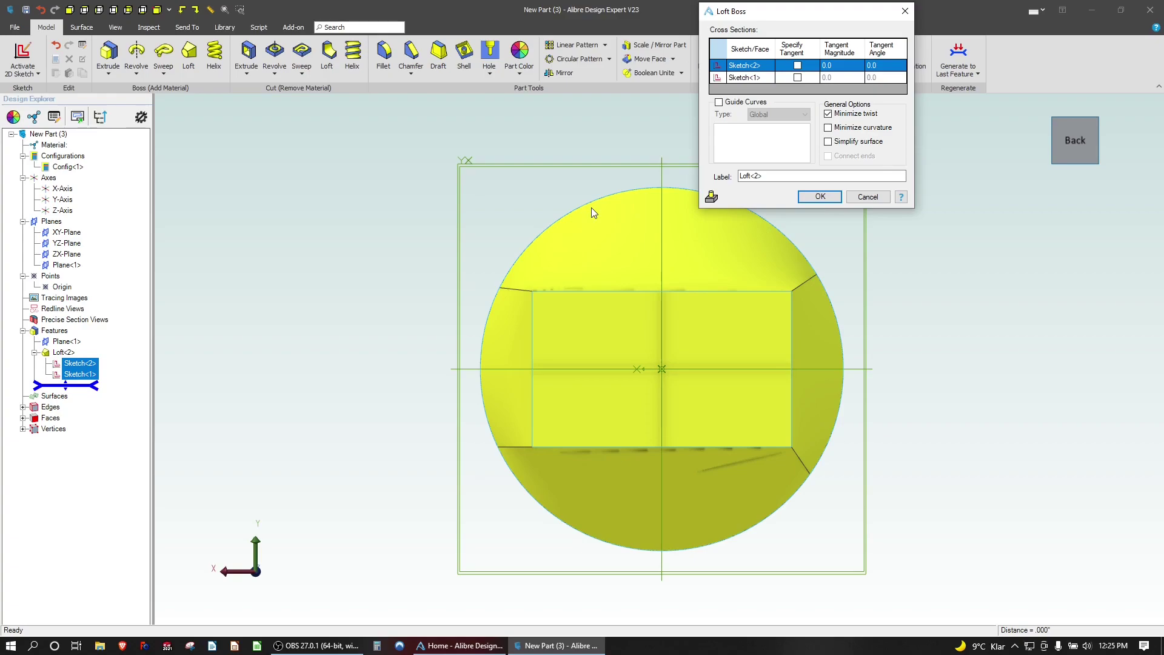
click(867, 197)
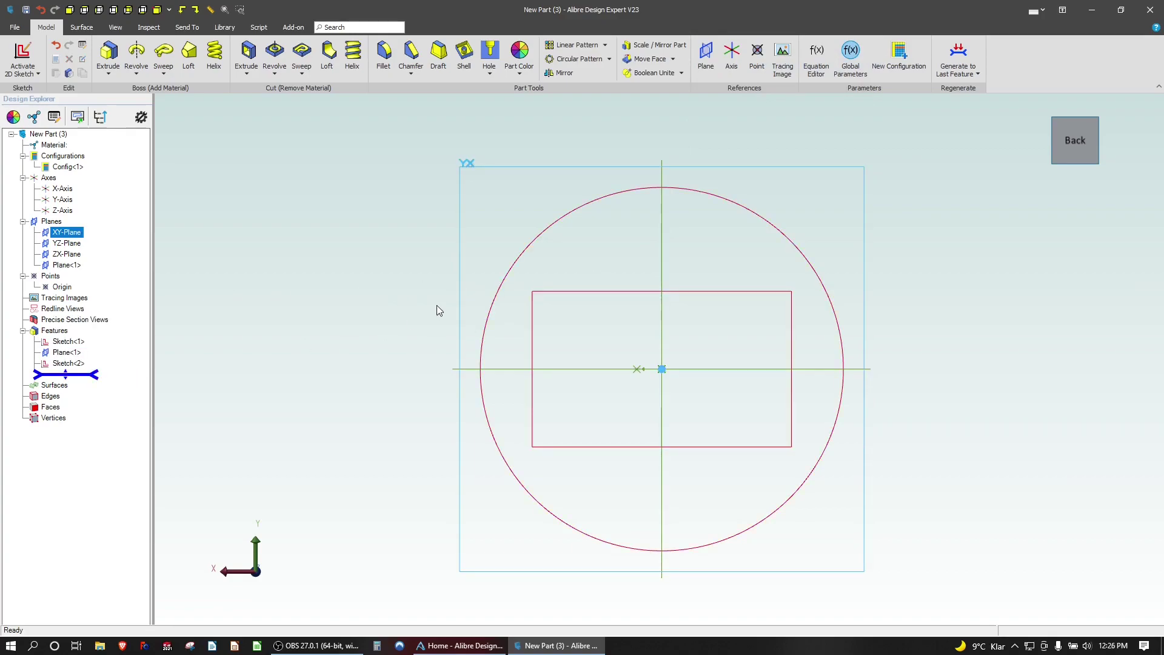
Reopen the circle sketch for editing and convert its four arcs to reference figures
right_click(511, 268)
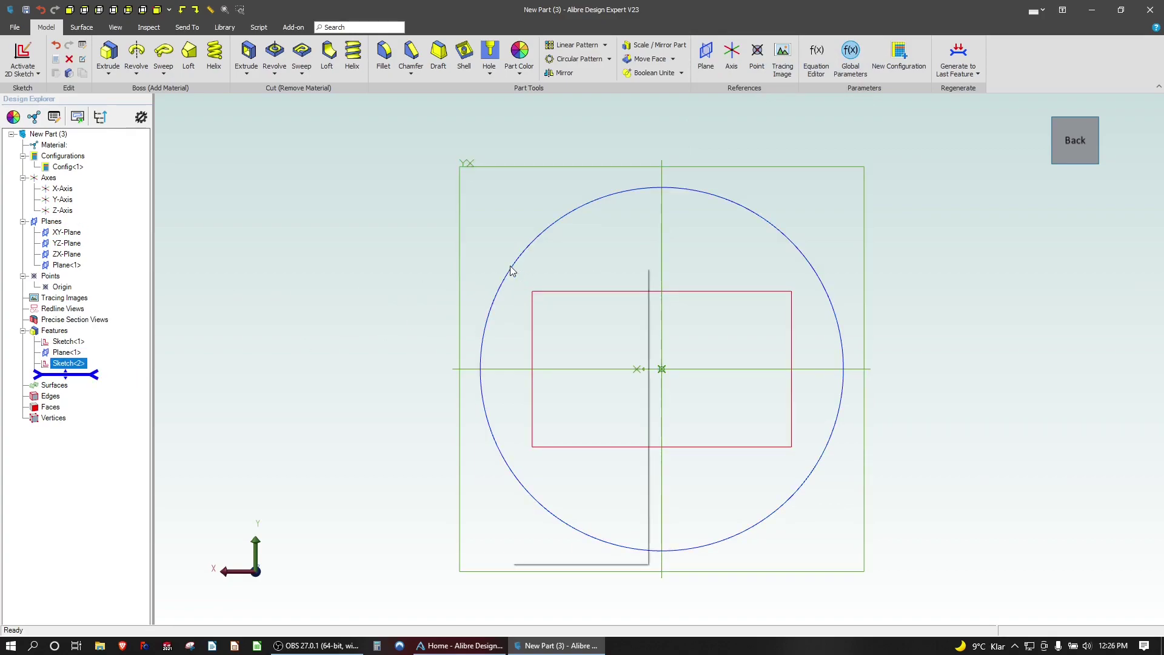
click(536, 292)
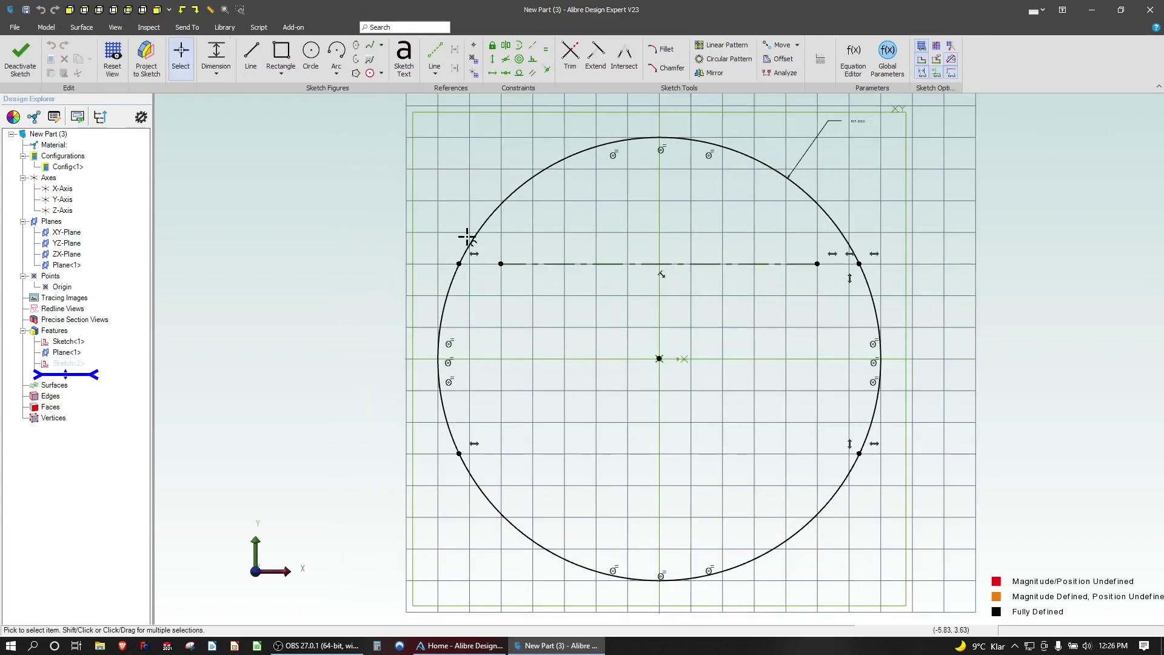
drag(322, 174, 813, 528)
right_click(734, 356)
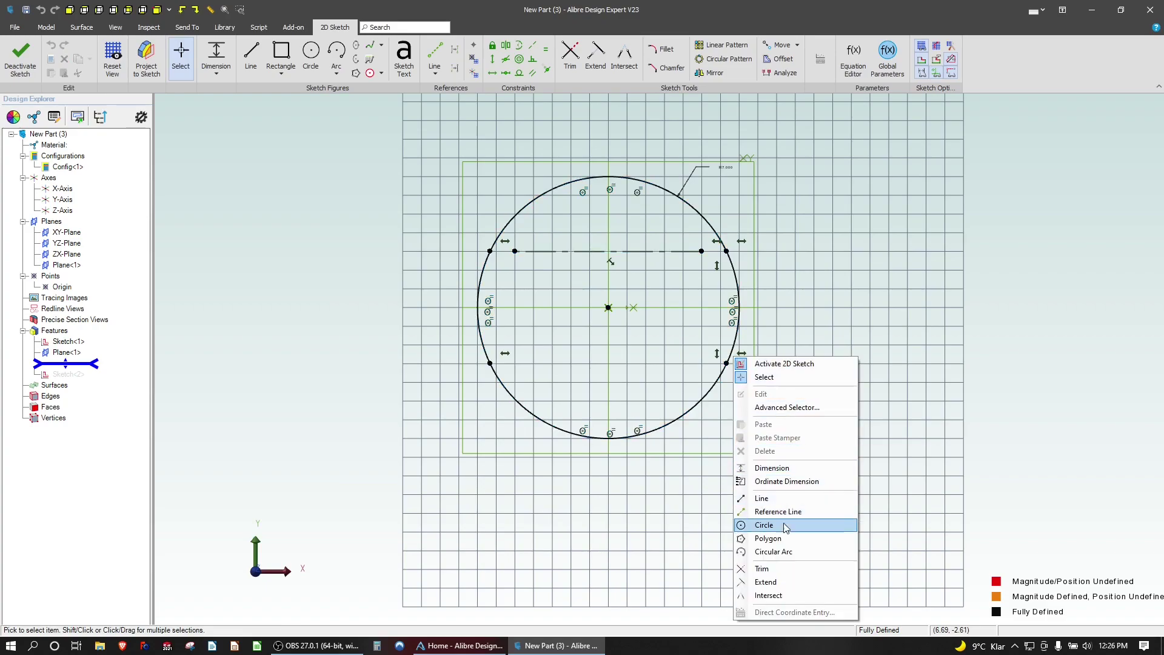
click(883, 530)
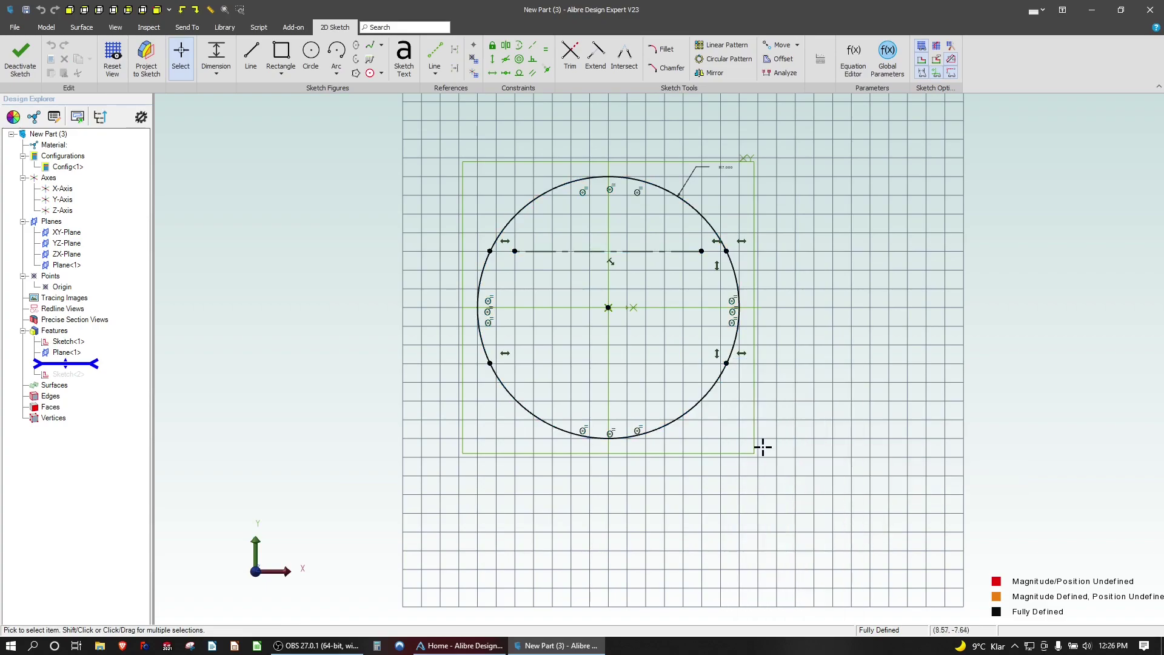
drag(376, 127, 893, 500)
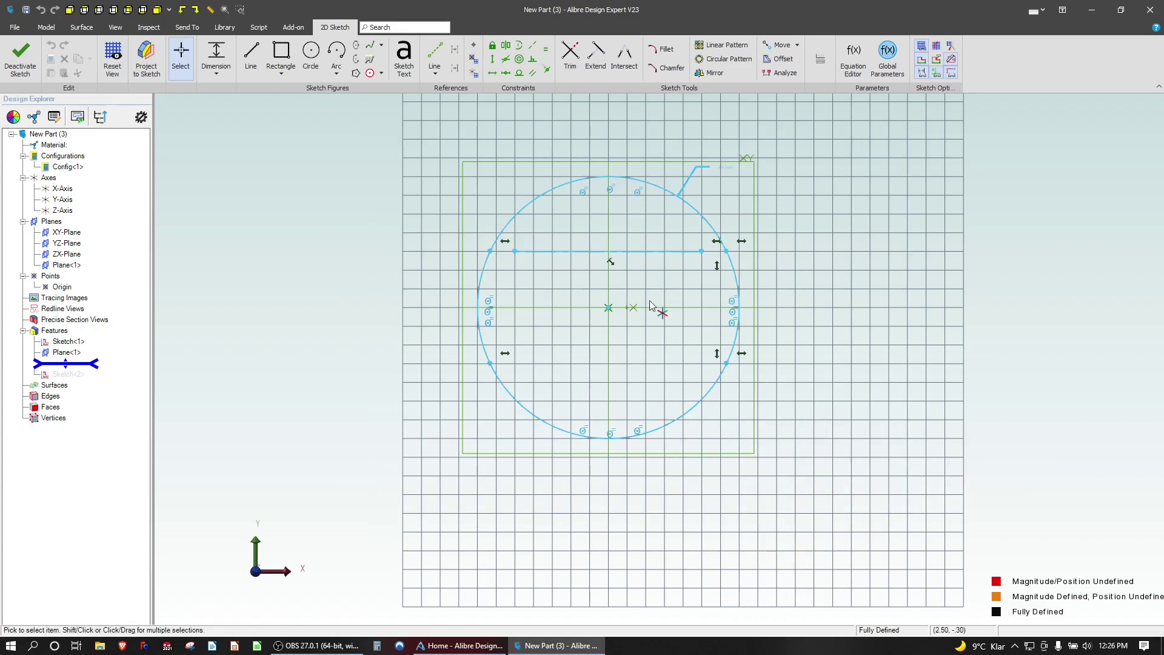
click(651, 251)
click(494, 174)
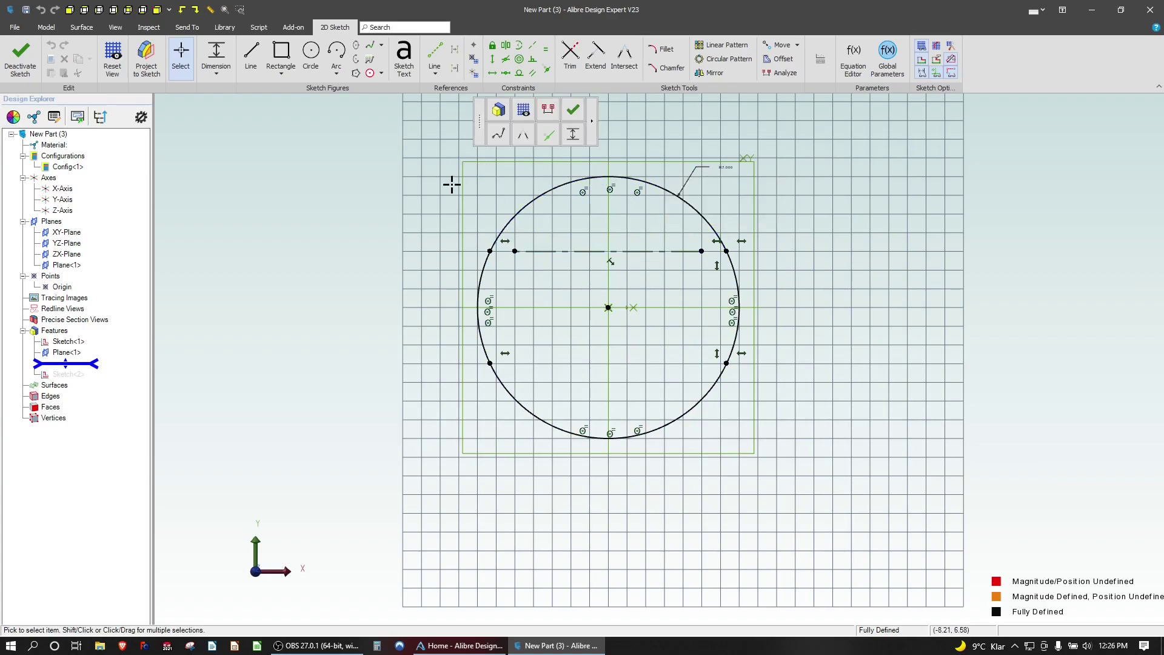
click(701, 224)
right_click(481, 284)
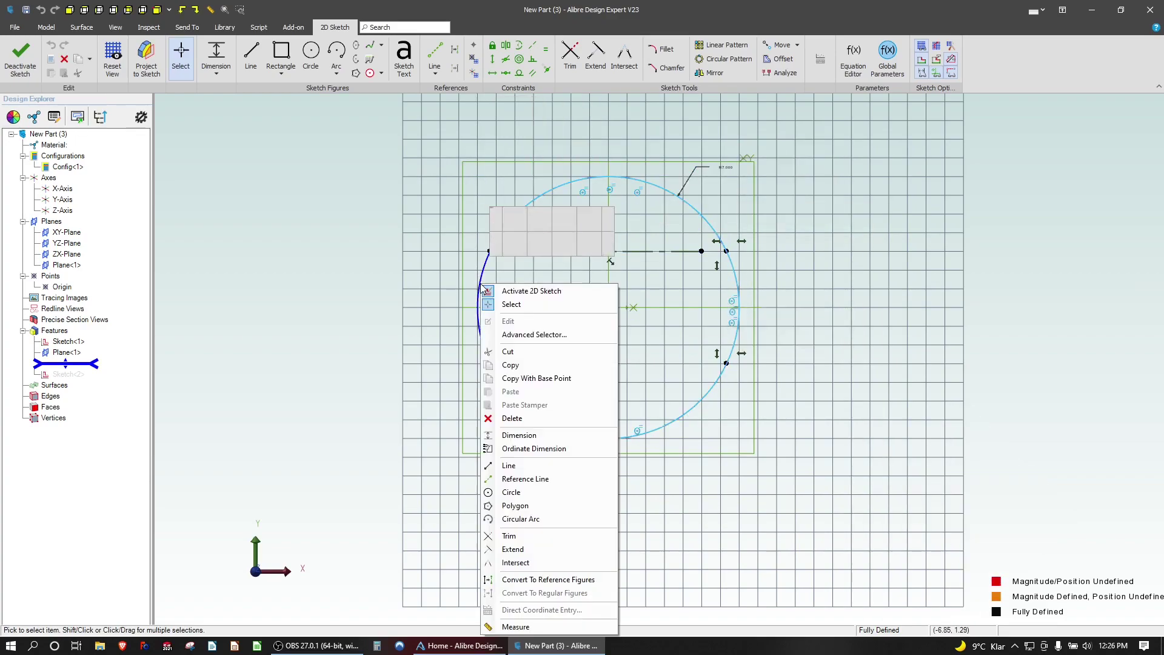
click(603, 581)
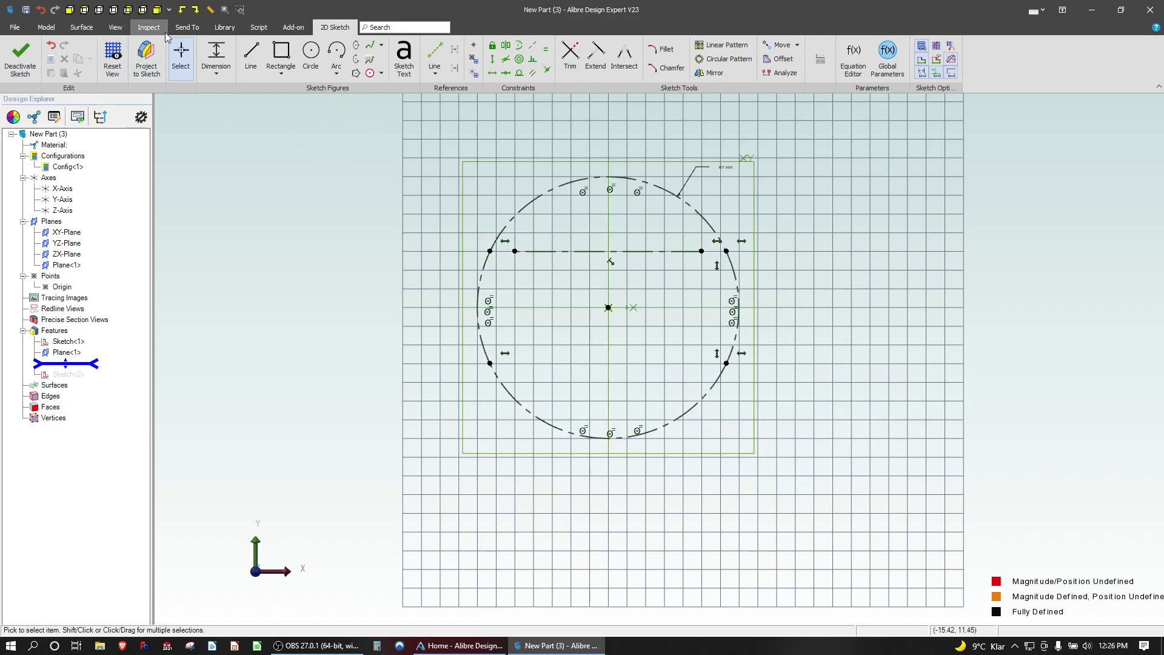
Draw a full circle about the arcs' centre, dimension its diameter as 14.1 in, and close the sketch
click(311, 53)
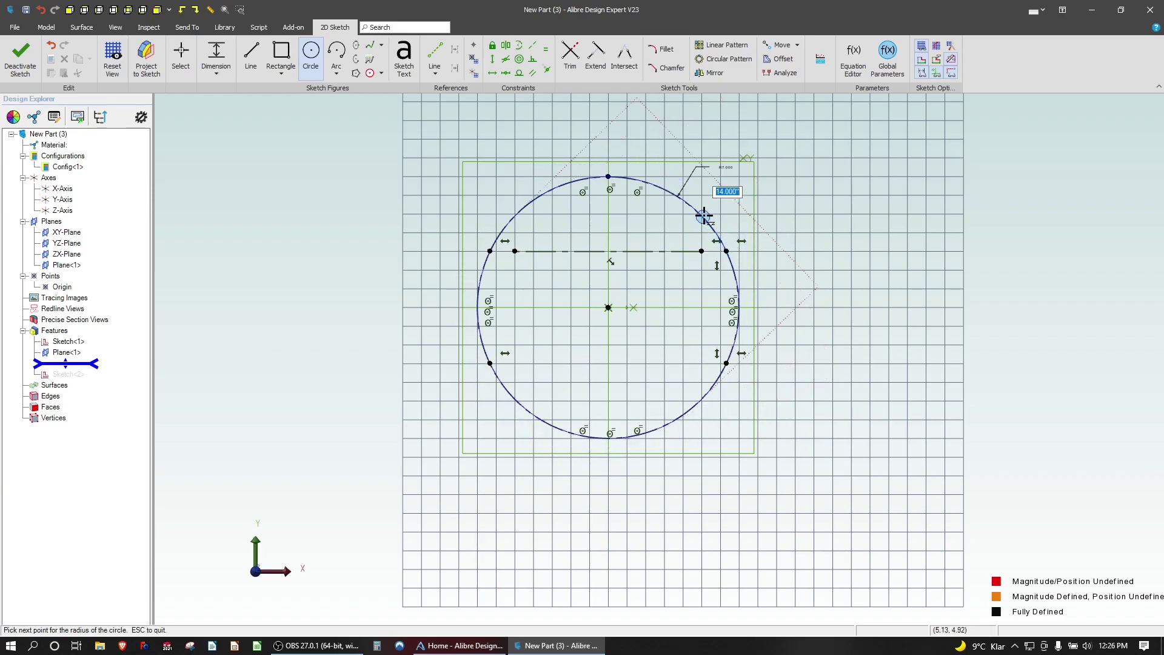
click(673, 182)
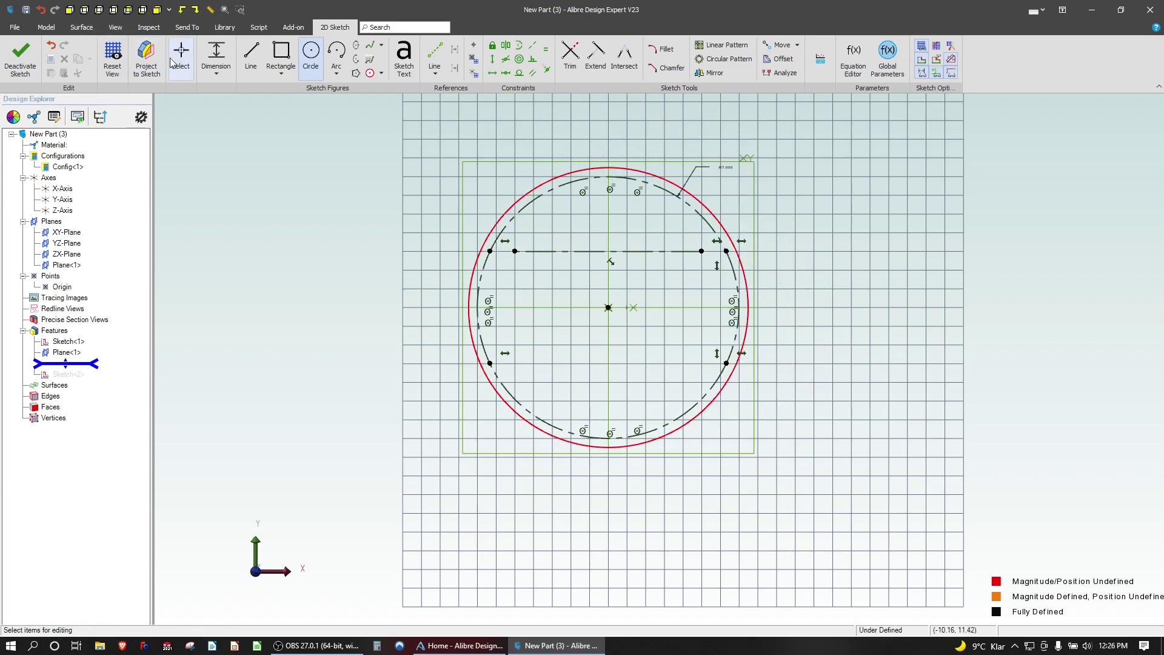
click(214, 56)
click(585, 169)
click(616, 137)
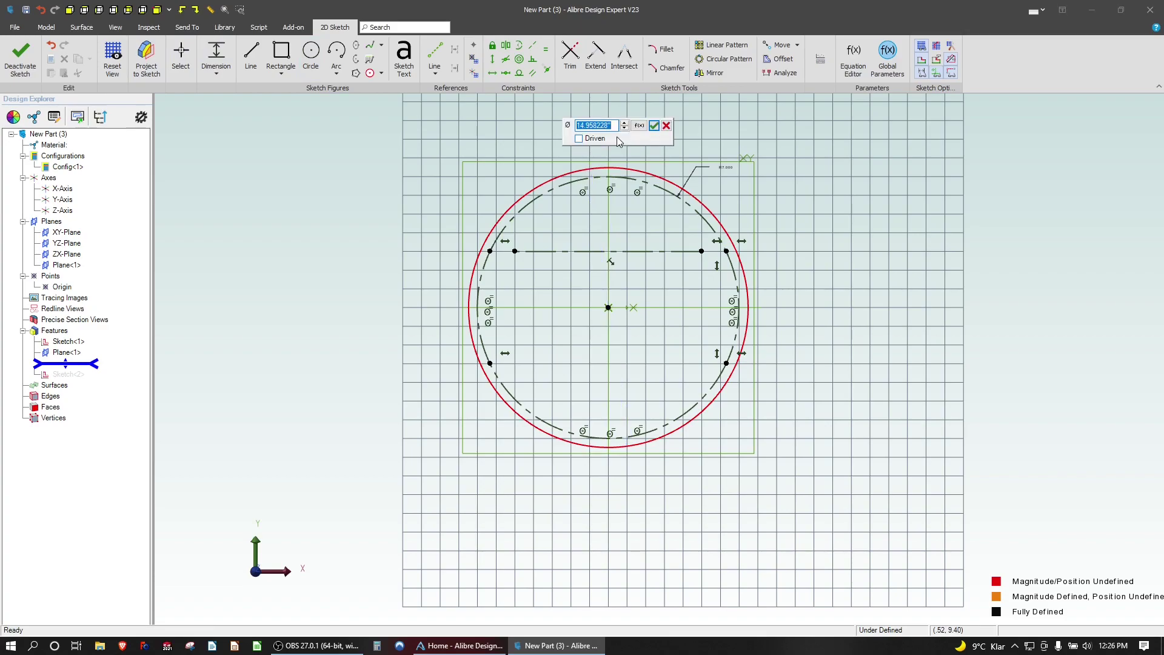
text(14.1)
key(Return)
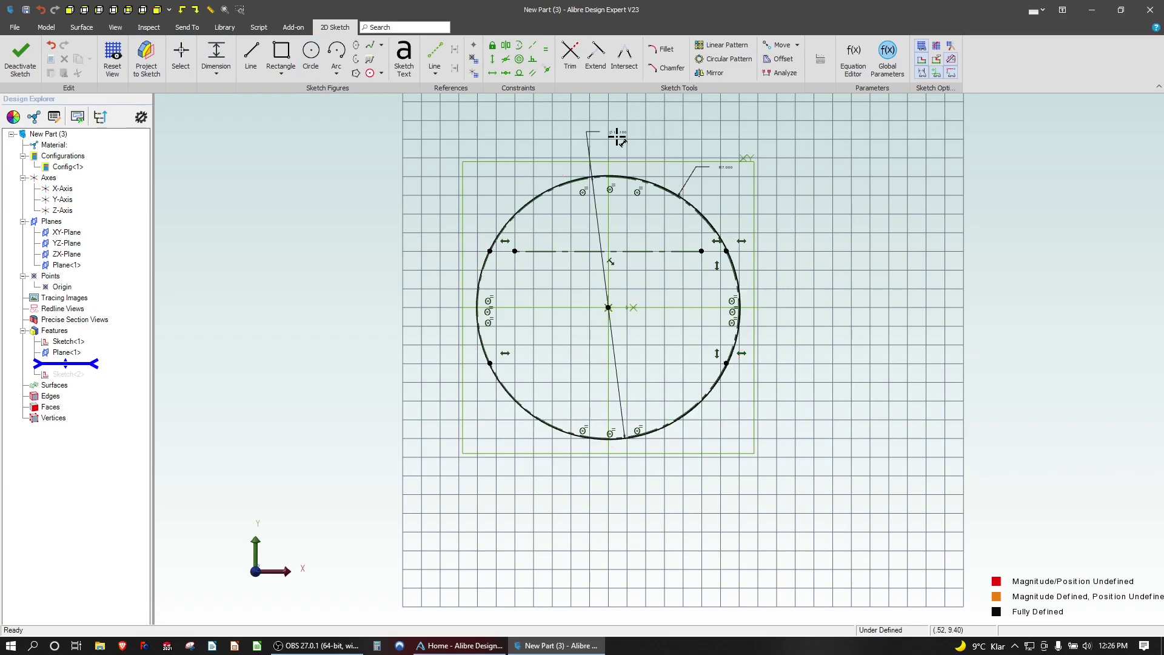
scroll(614, 138, down, 2)
scroll(585, 195, up, 6)
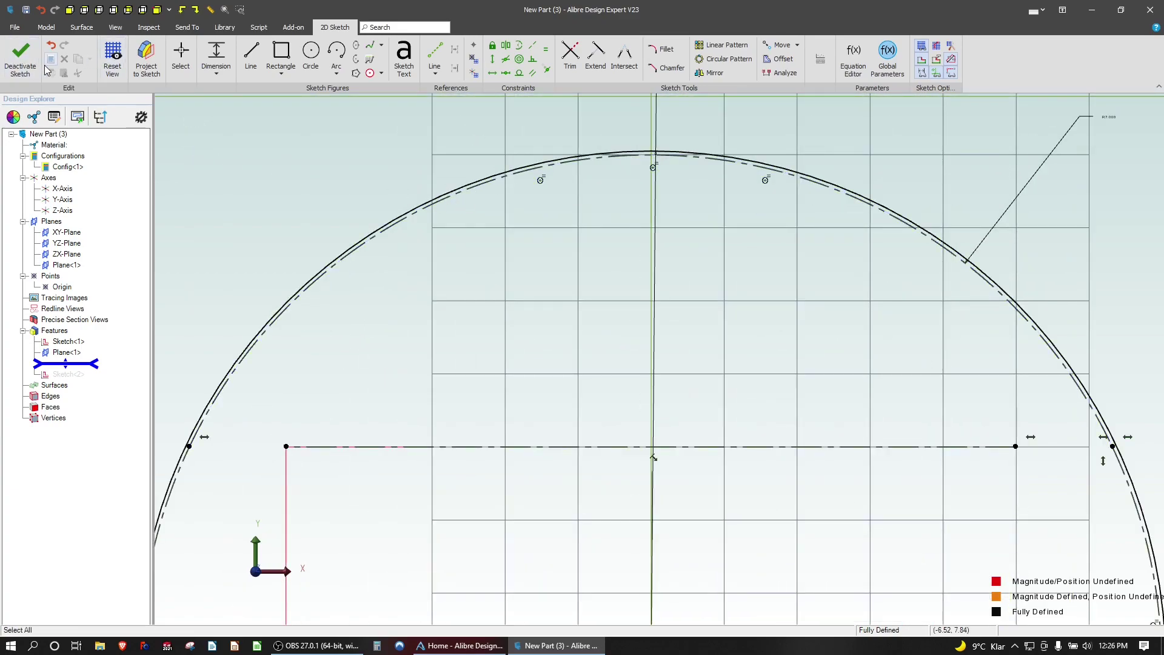
click(20, 56)
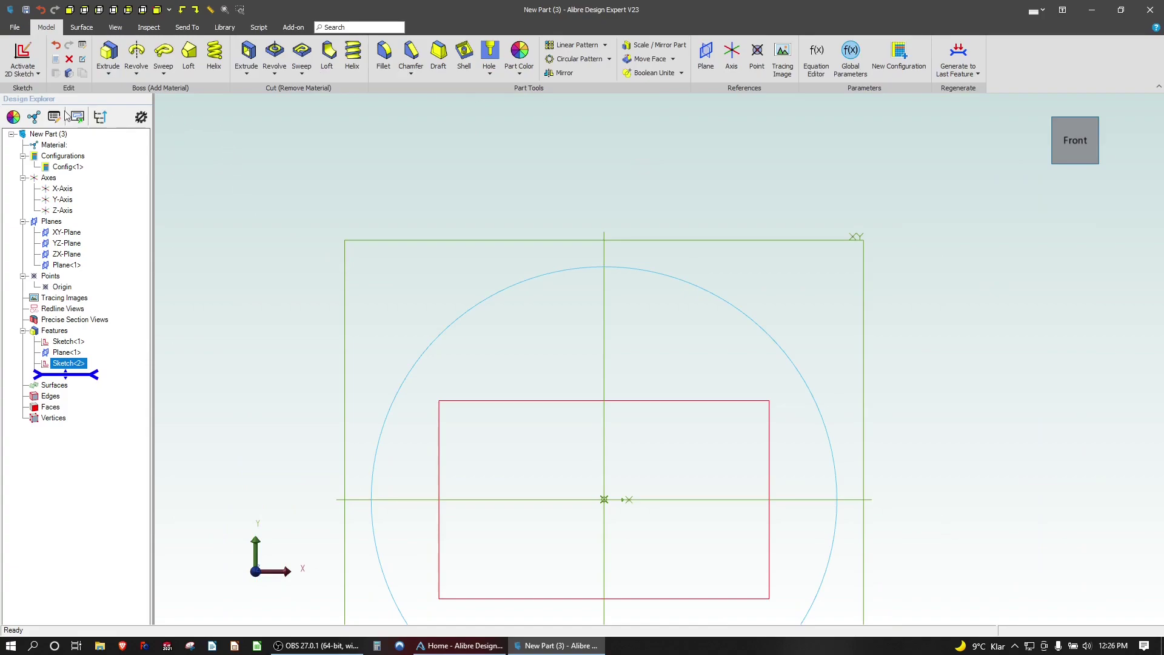
Create a boss loft from the full-circle sketch to the rectangle sketch with Minimize twist on and Minimize curvature off
click(188, 54)
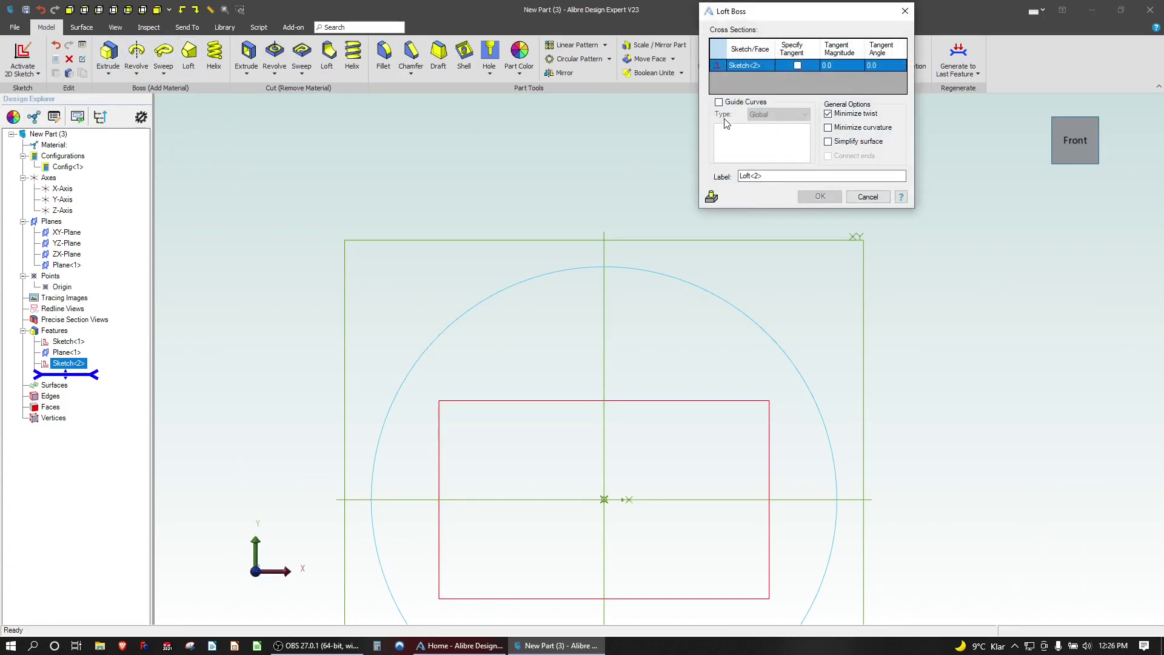
click(653, 401)
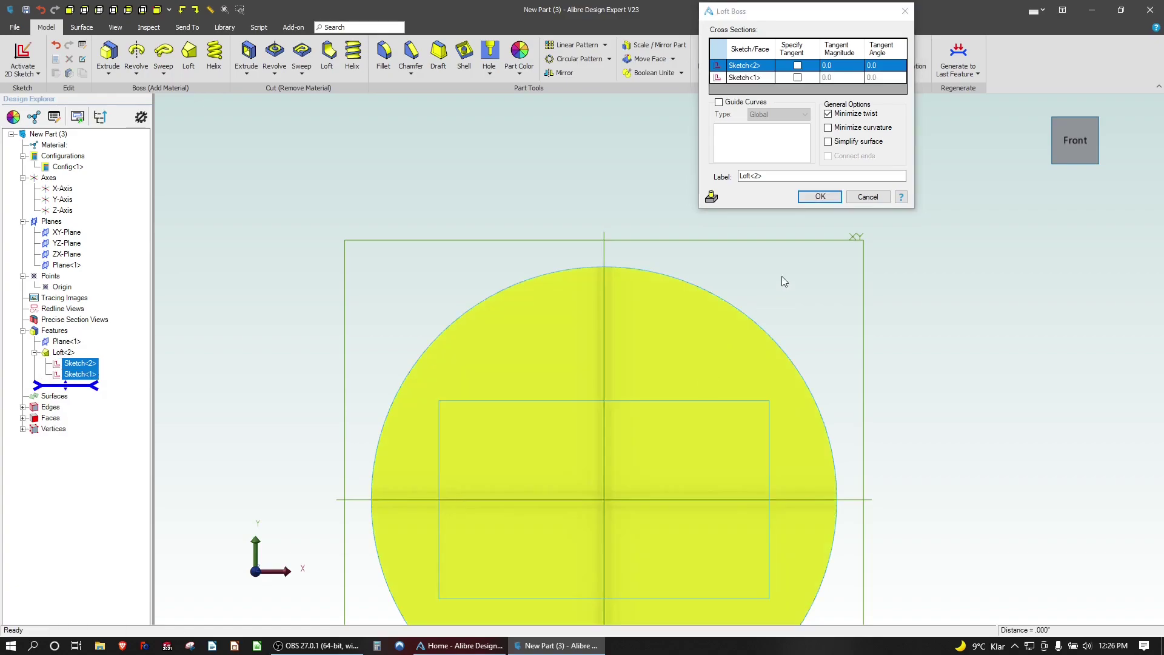
scroll(711, 307, down, 5)
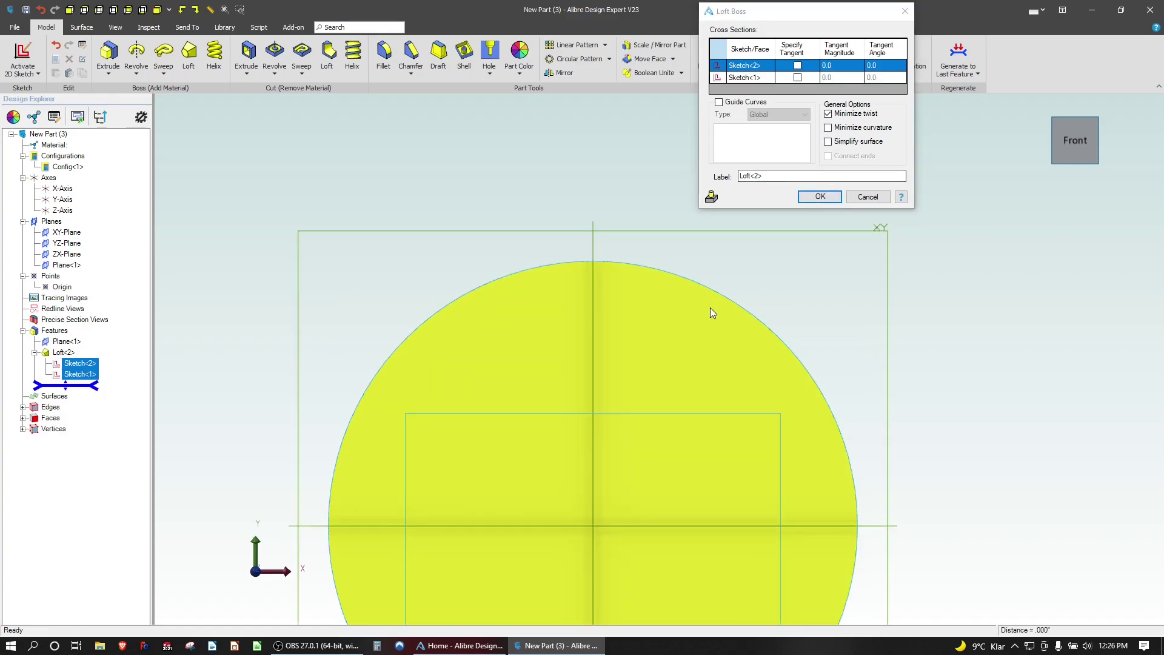
middle_drag(594, 493, 849, 485)
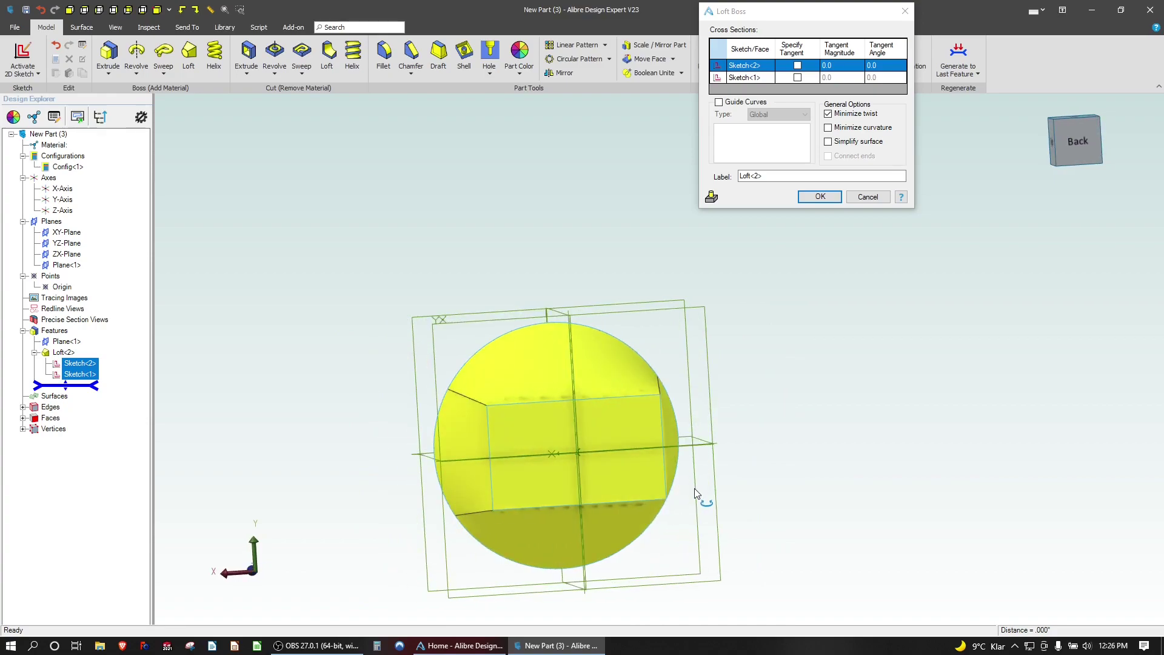
mouse_move(1072, 129)
mouse_down()
mouse_move(1076, 145)
mouse_move(1061, 144)
mouse_up()
click(1060, 143)
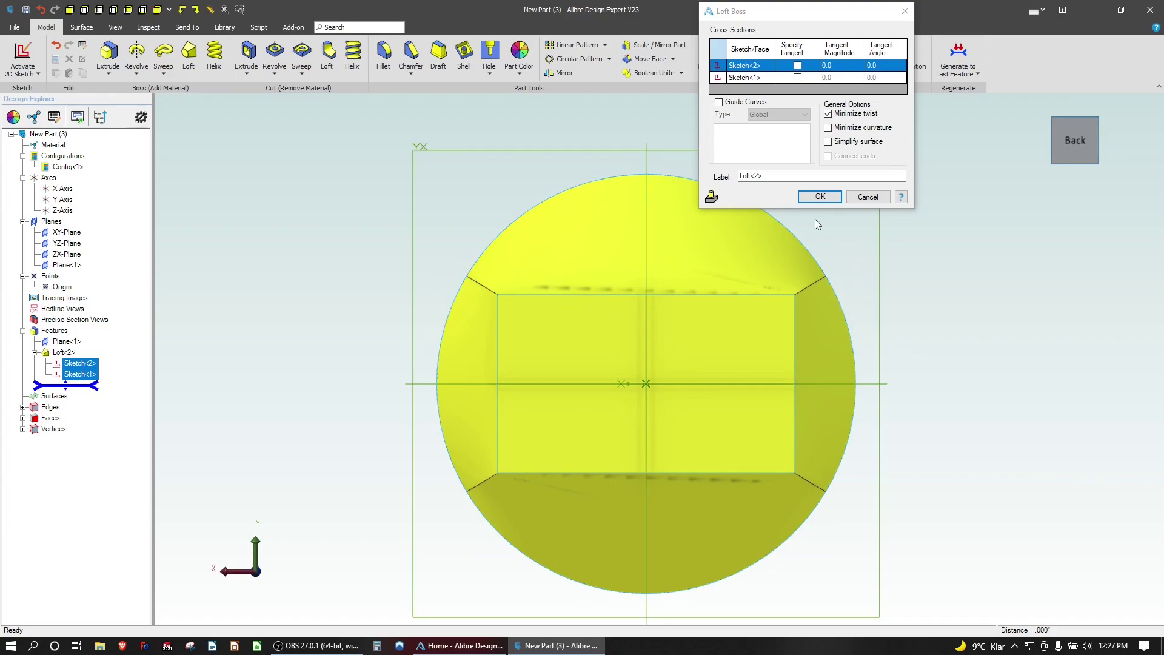
click(820, 197)
Delete the loft feature while keeping the rectangle and circle sketches
scroll(776, 387, up, 3)
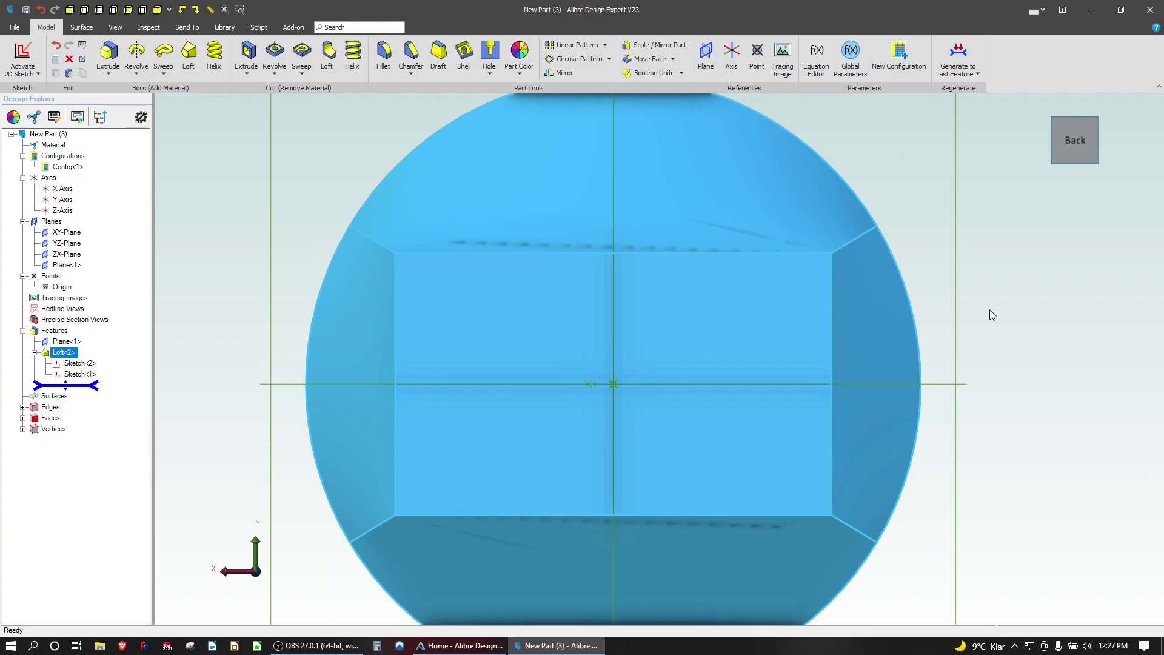
click(944, 270)
middle_drag(944, 271, 678, 350)
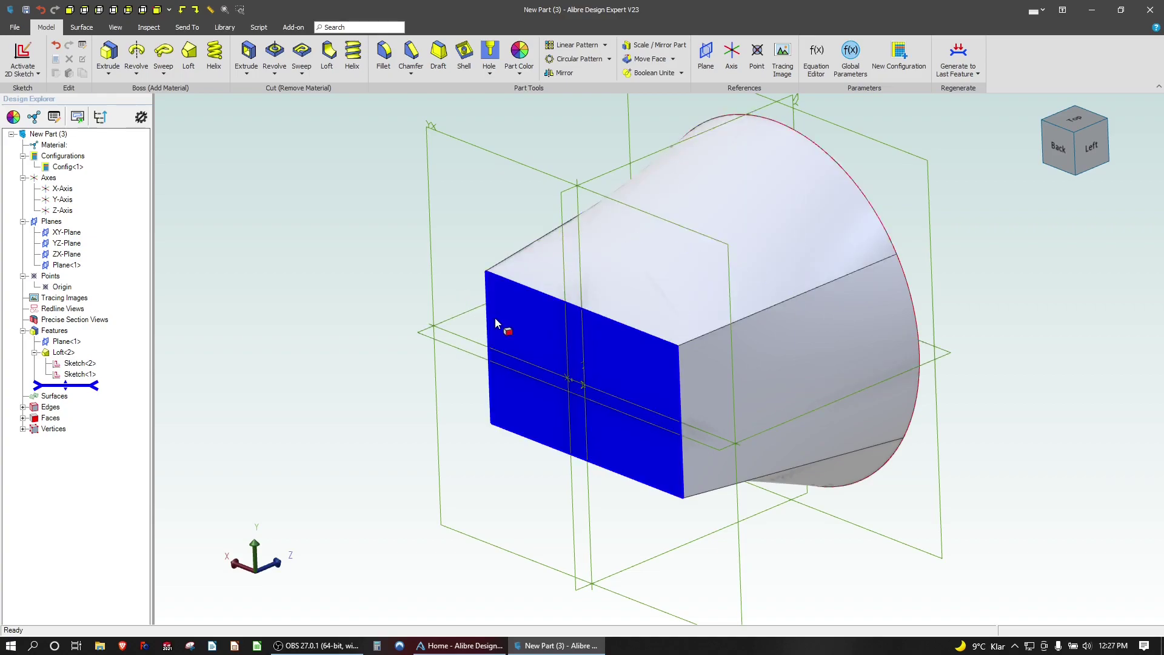
right_click(49, 353)
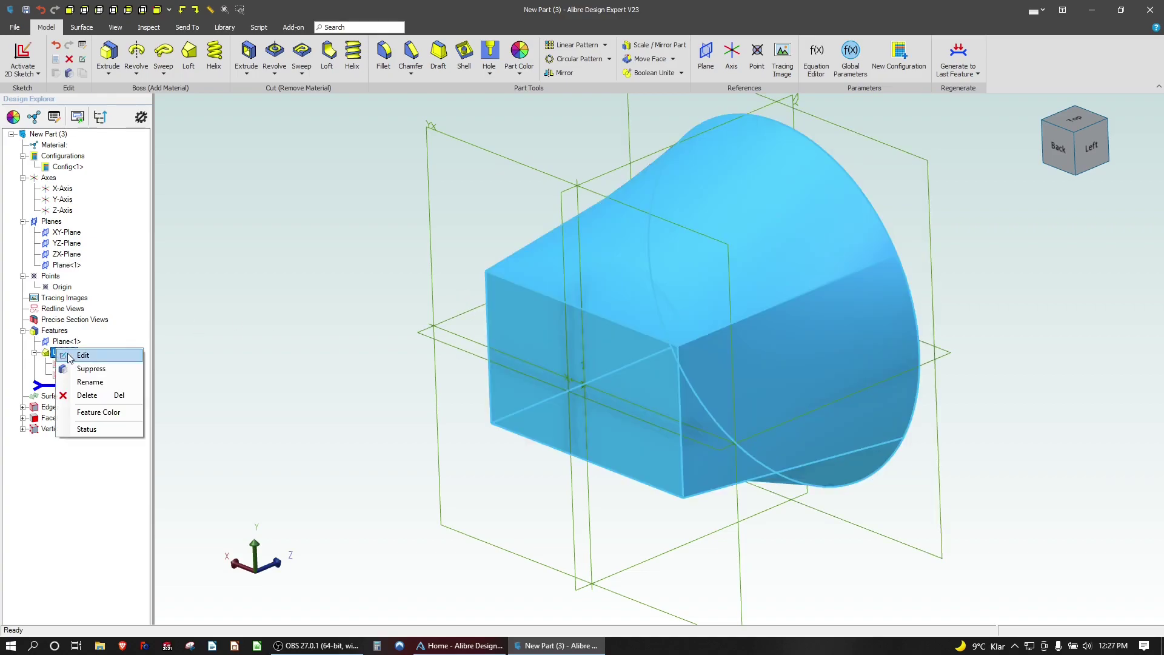
click(114, 393)
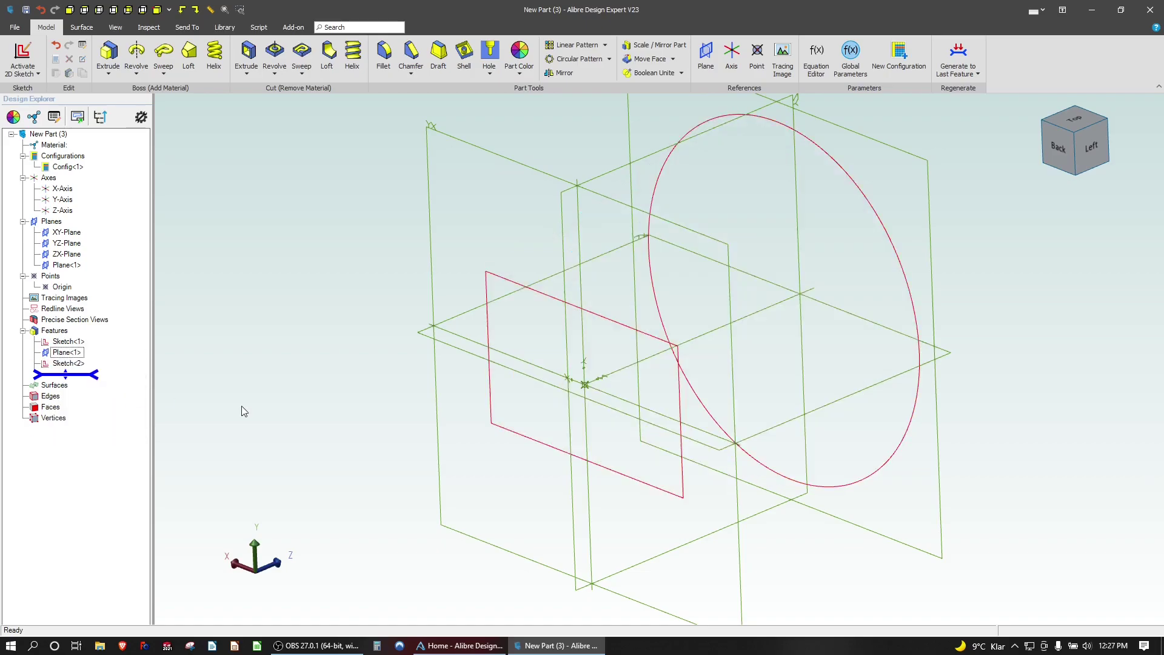
Reopen the circle sketch for editing and convert all its figures to regular figures
right_click(64, 342)
right_click(58, 363)
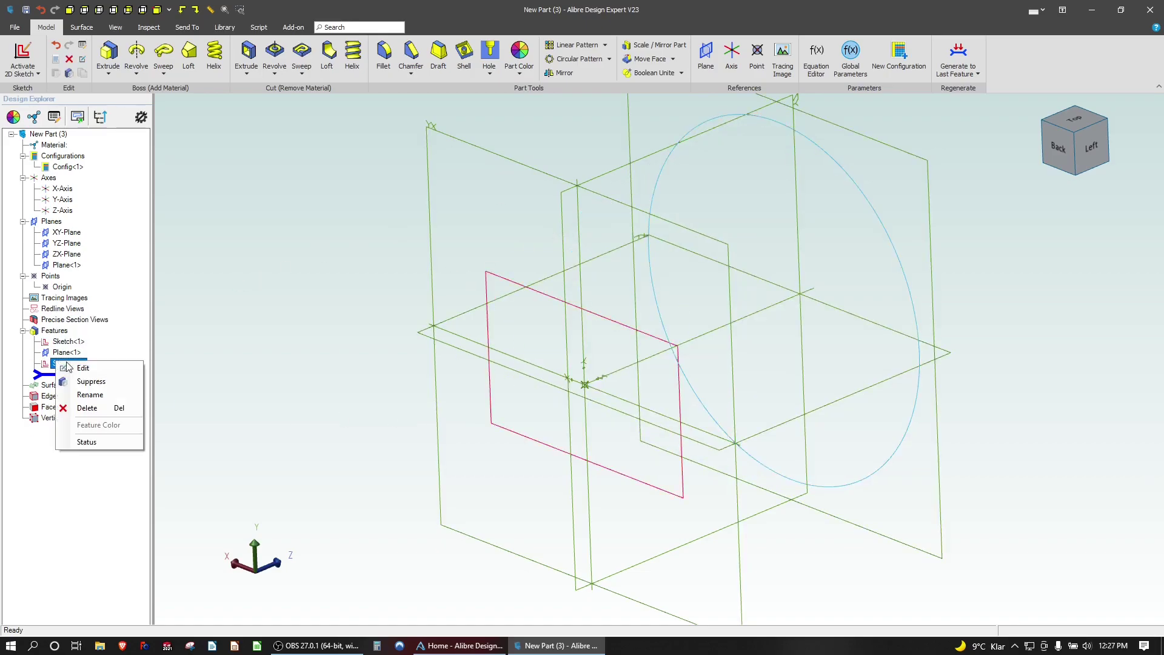
click(88, 371)
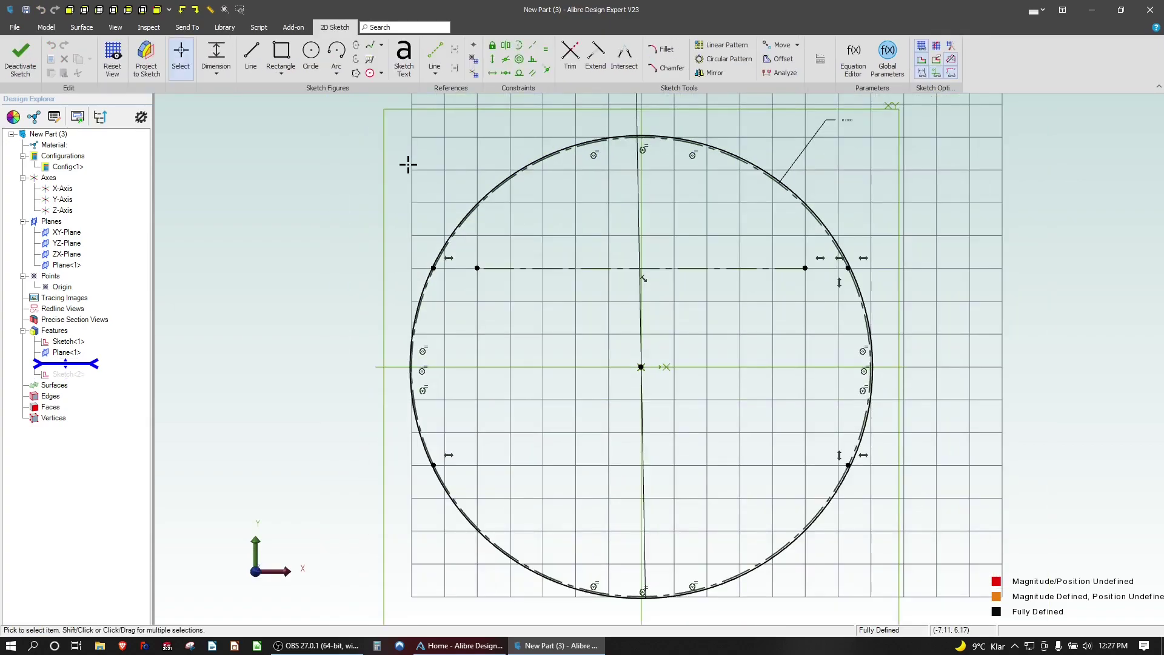
key(ctrl+a)
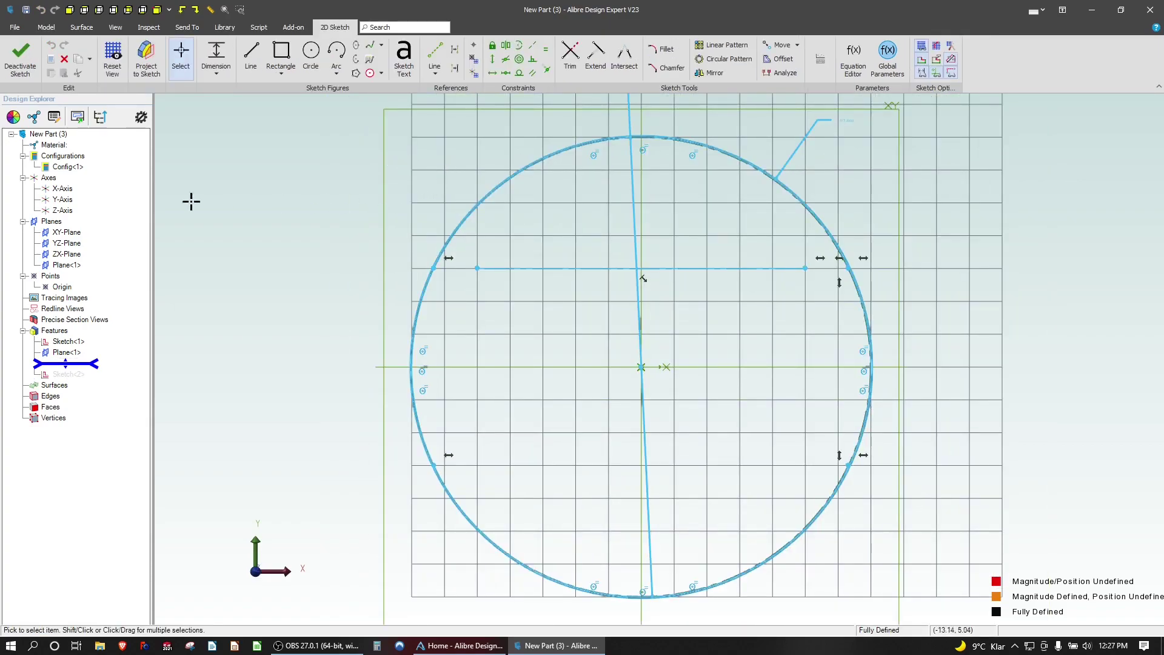
right_click(482, 195)
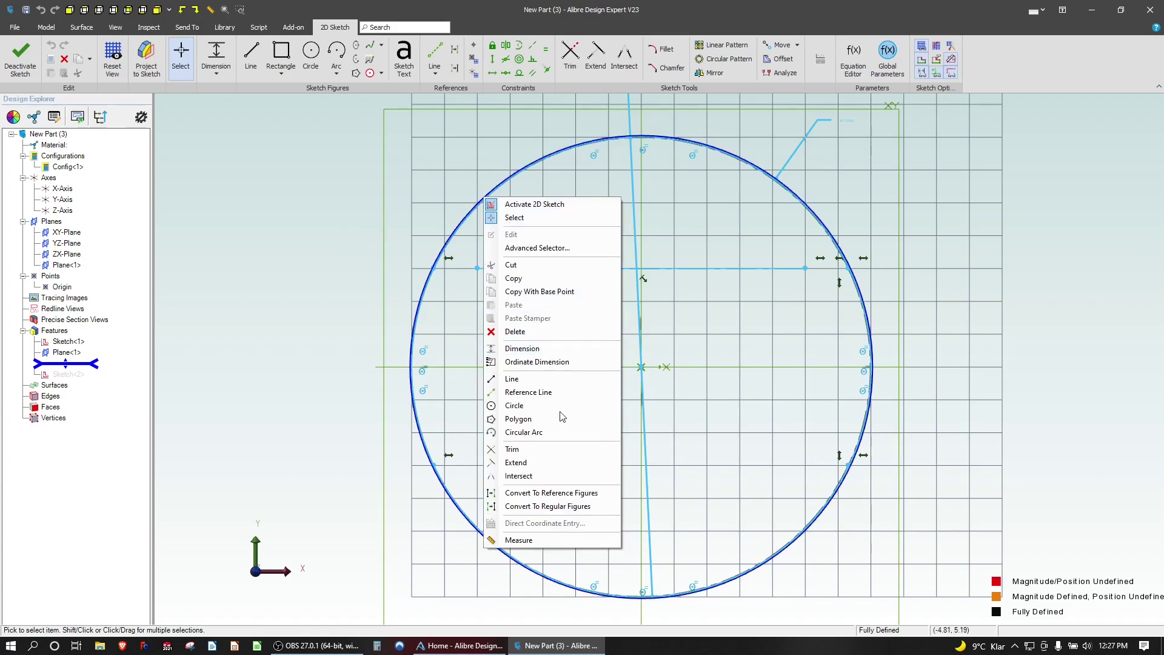
click(583, 506)
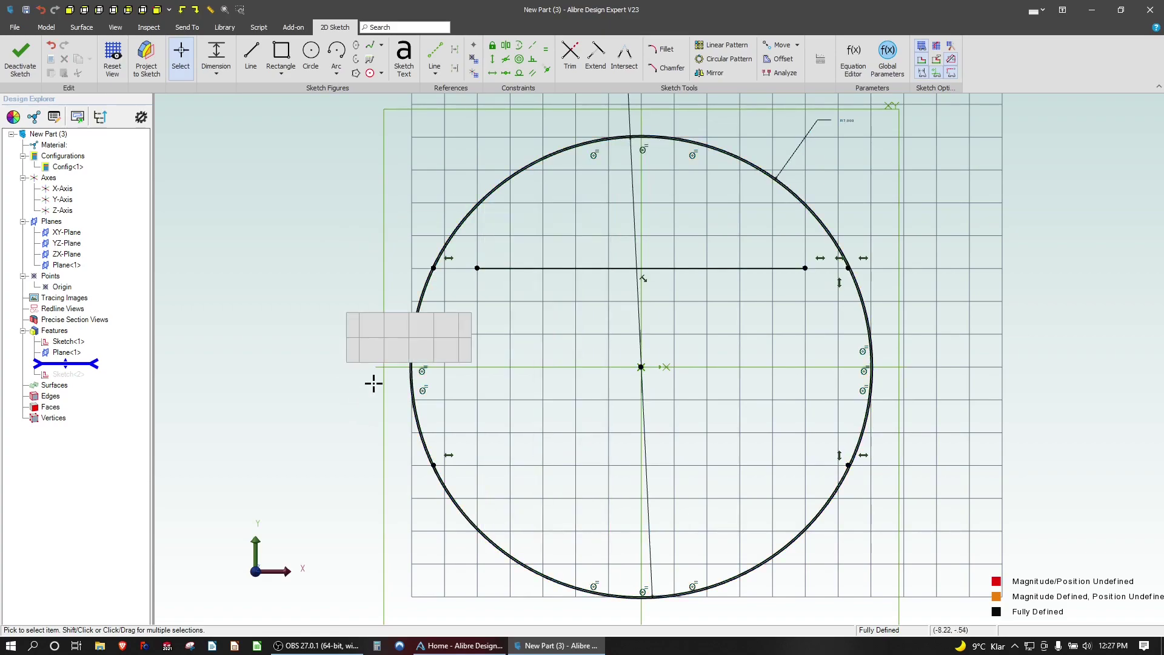
Convert the dimensioned full circle to a reference figure, leaving the four arcs regular
scroll(397, 365, up, 2)
scroll(338, 267, up, 3)
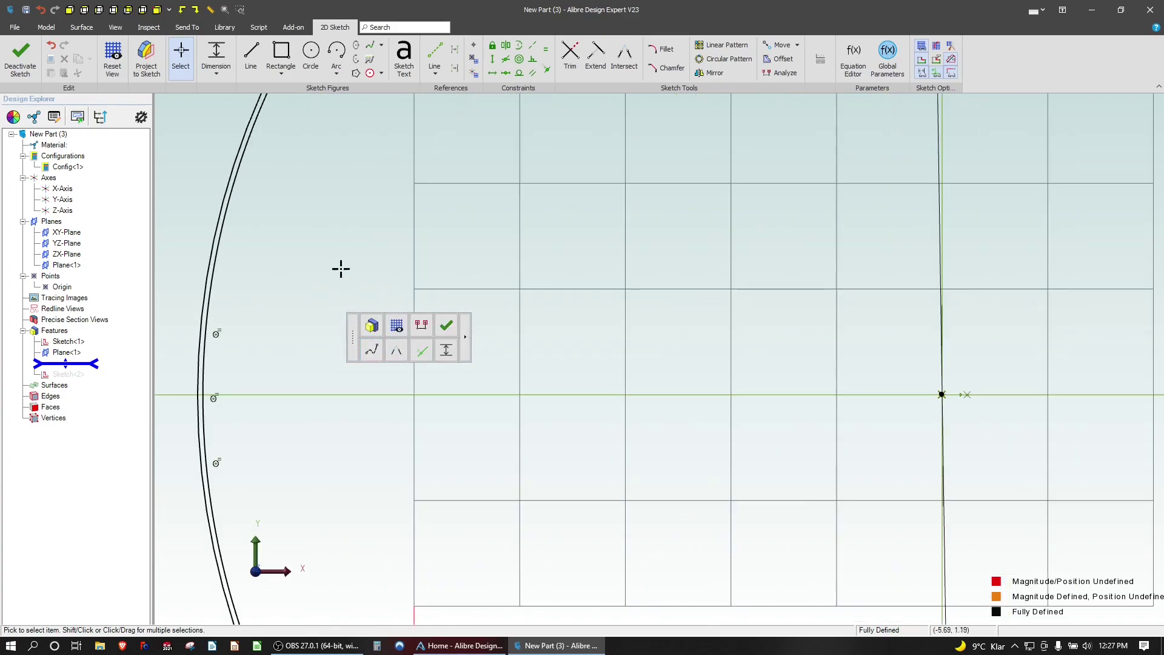
right_click(219, 231)
click(315, 525)
scroll(442, 441, up, 3)
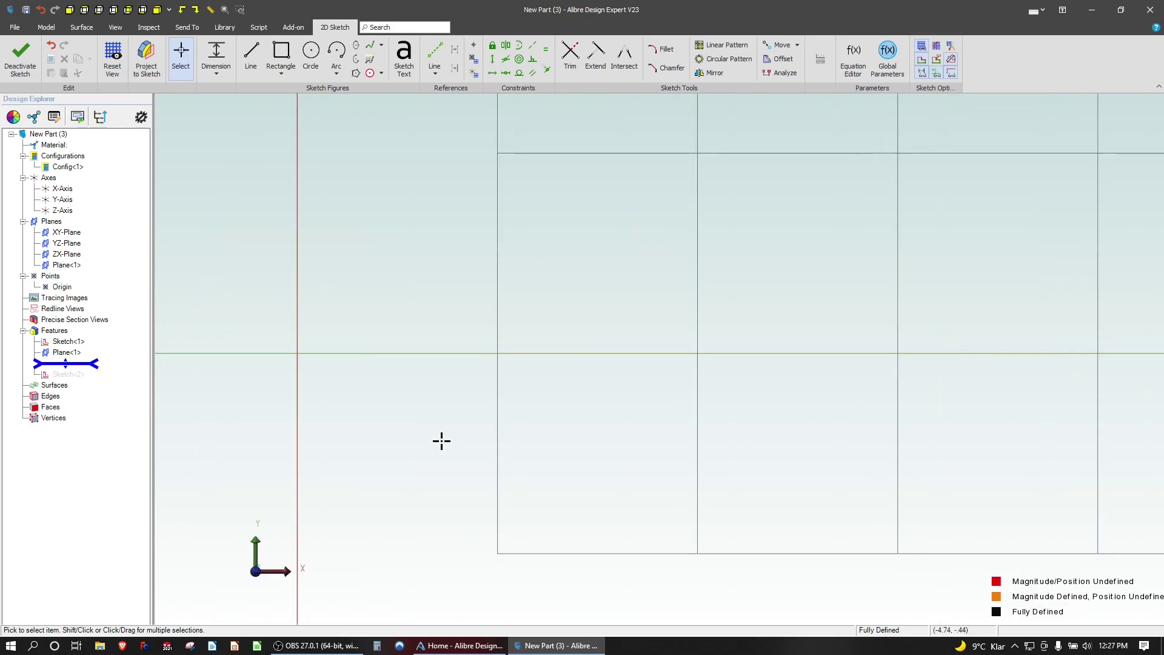
scroll(442, 441, down, 4)
Convert the horizontal line across the upper circle to a reference figure and close the sketch
right_click(564, 263)
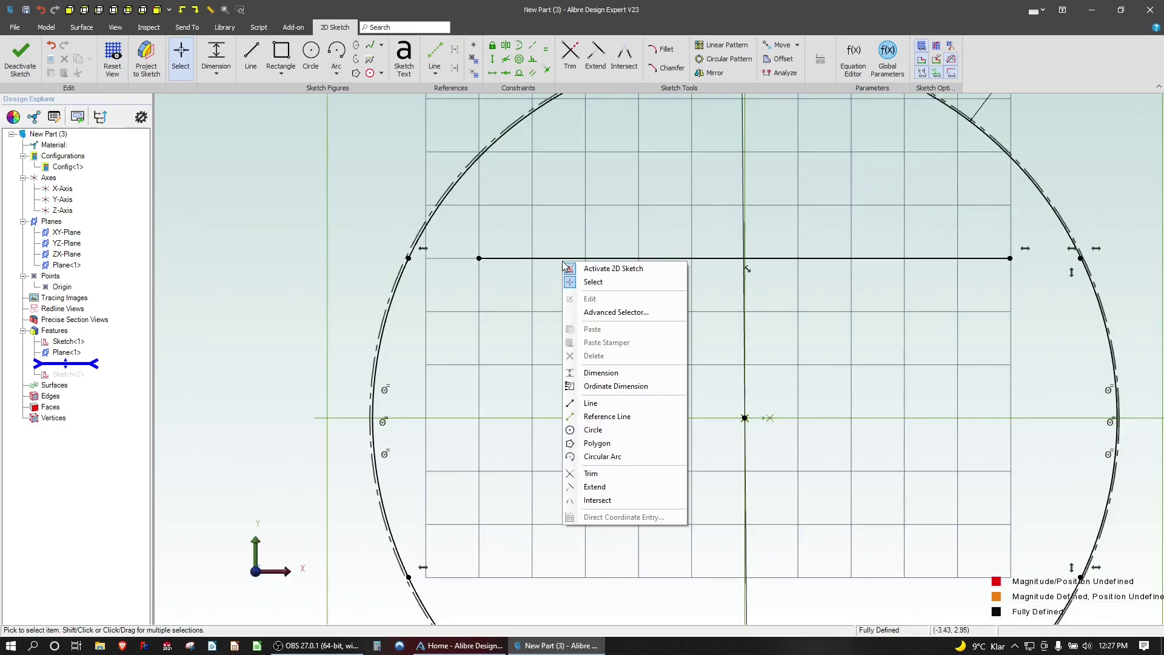
click(570, 259)
right_click(570, 259)
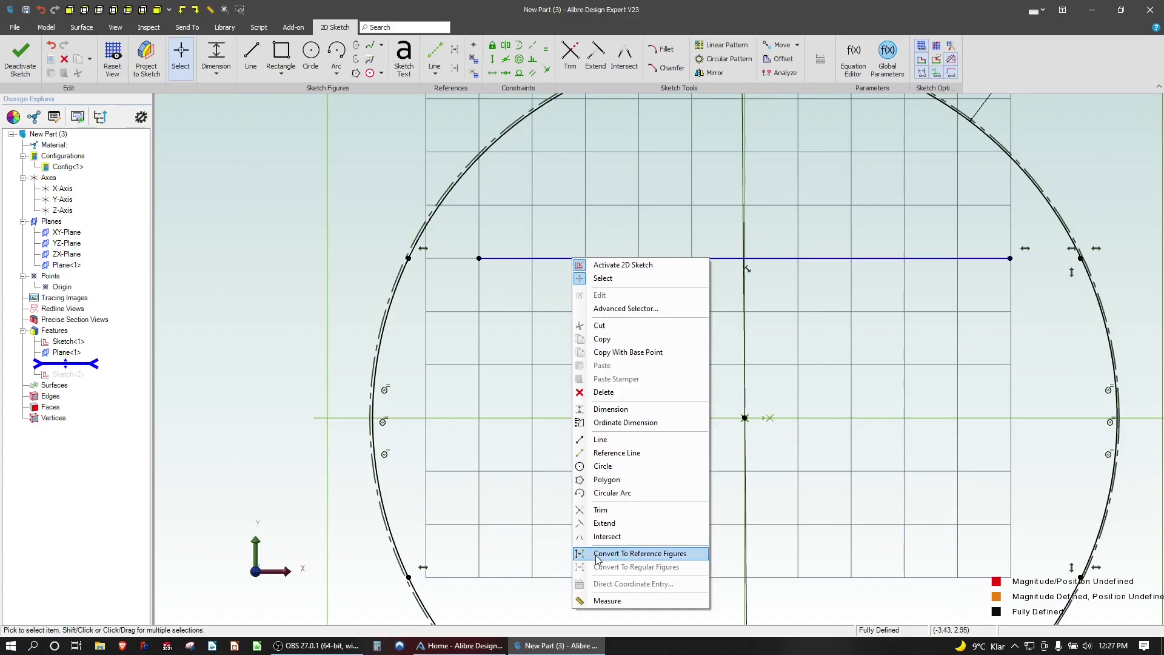
click(606, 552)
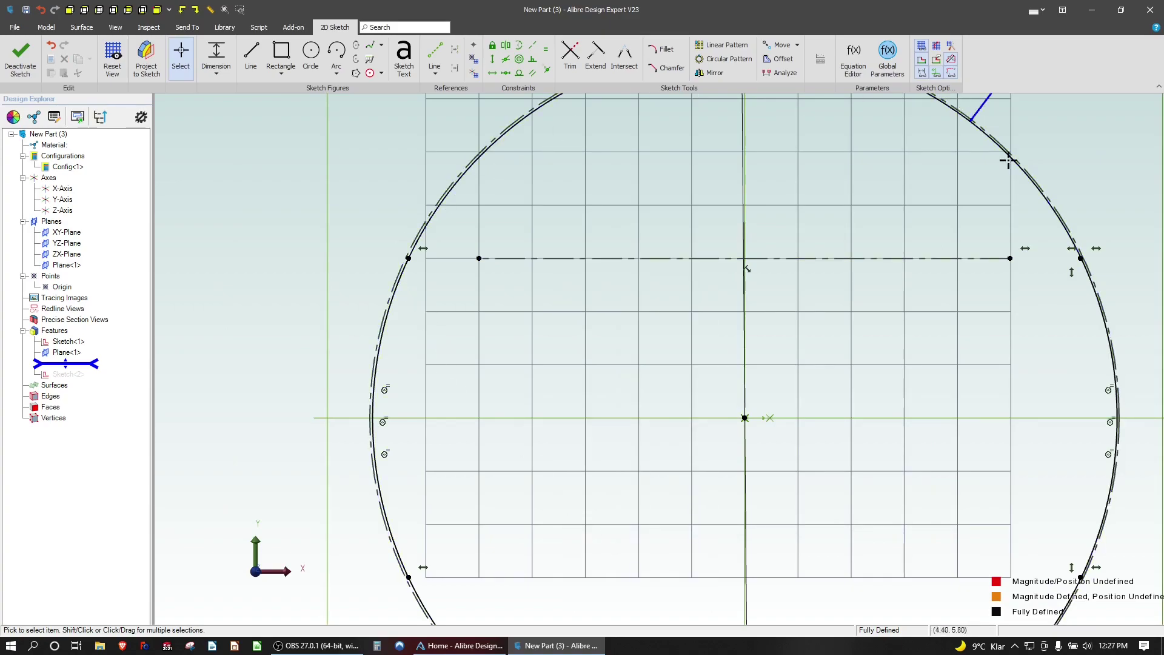
click(21, 56)
Create a boss loft from the four-arc circle sketch to the rectangle sketch with Minimize twist on
click(934, 332)
middle_drag(1005, 345, 977, 347)
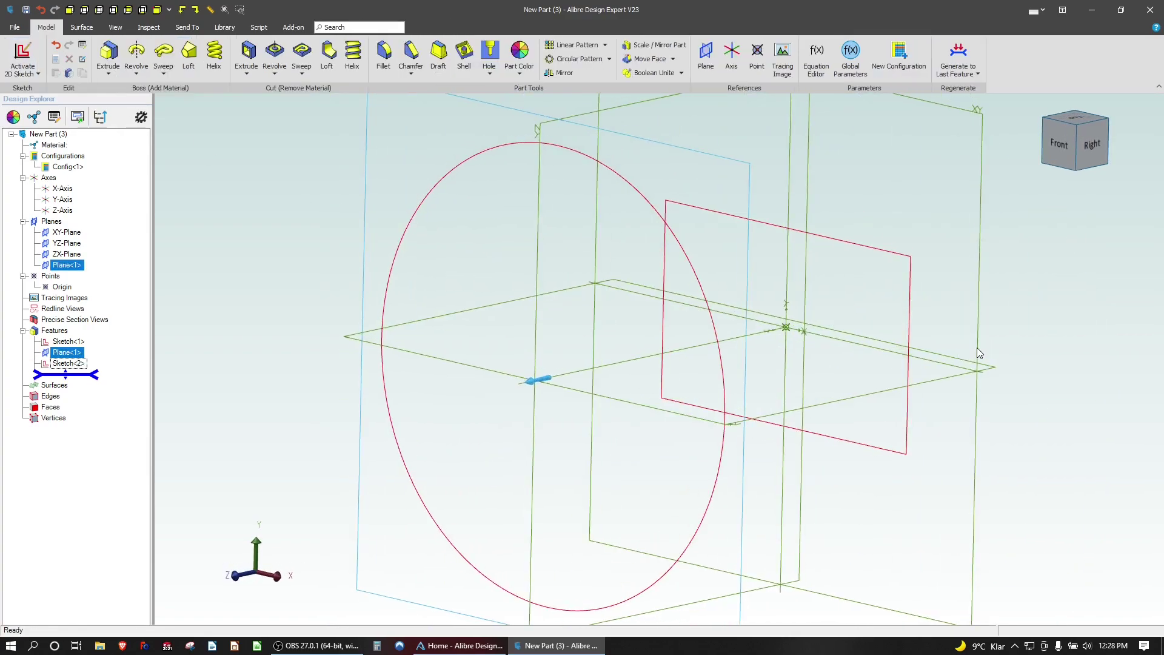
click(188, 52)
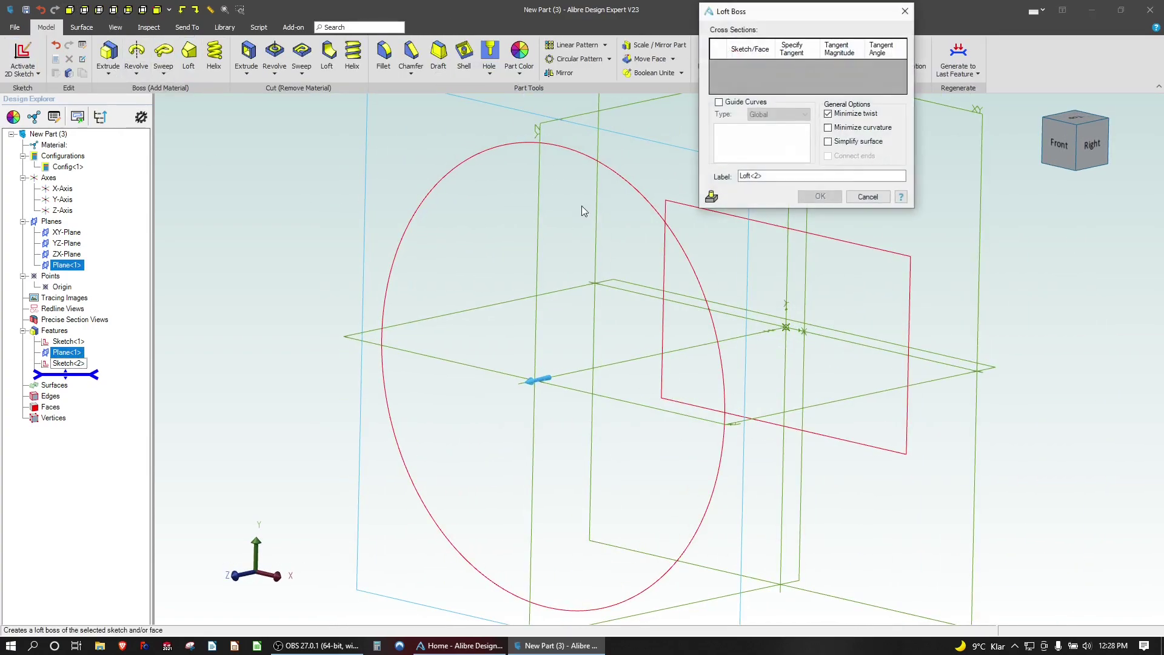
click(660, 213)
click(671, 210)
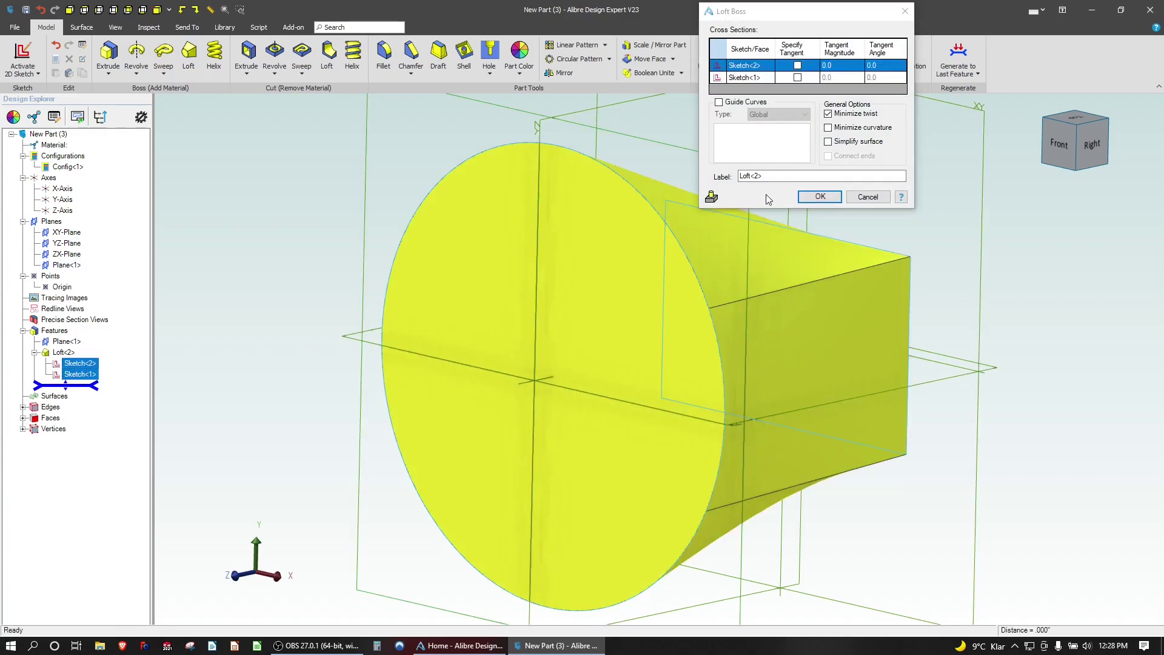
click(819, 196)
Examine the loft's faces and edges from the back and from above, between the rectangle and the four-arc circle
middle_drag(815, 253, 736, 251)
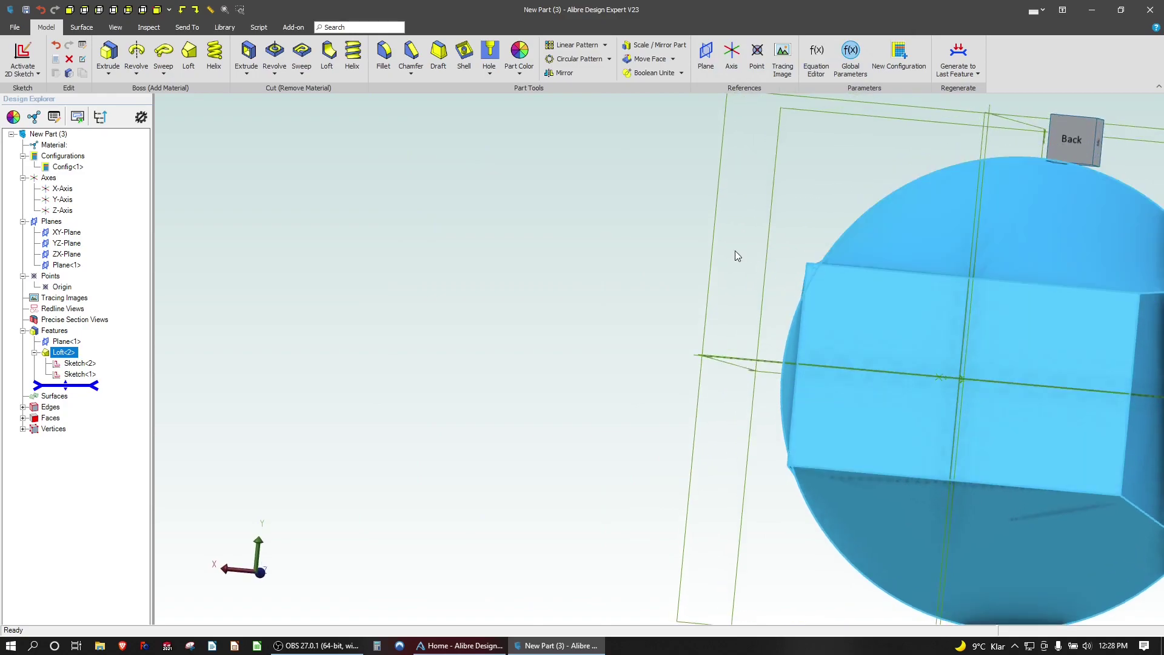
scroll(736, 251, down, 3)
middle_drag(864, 348, 873, 352)
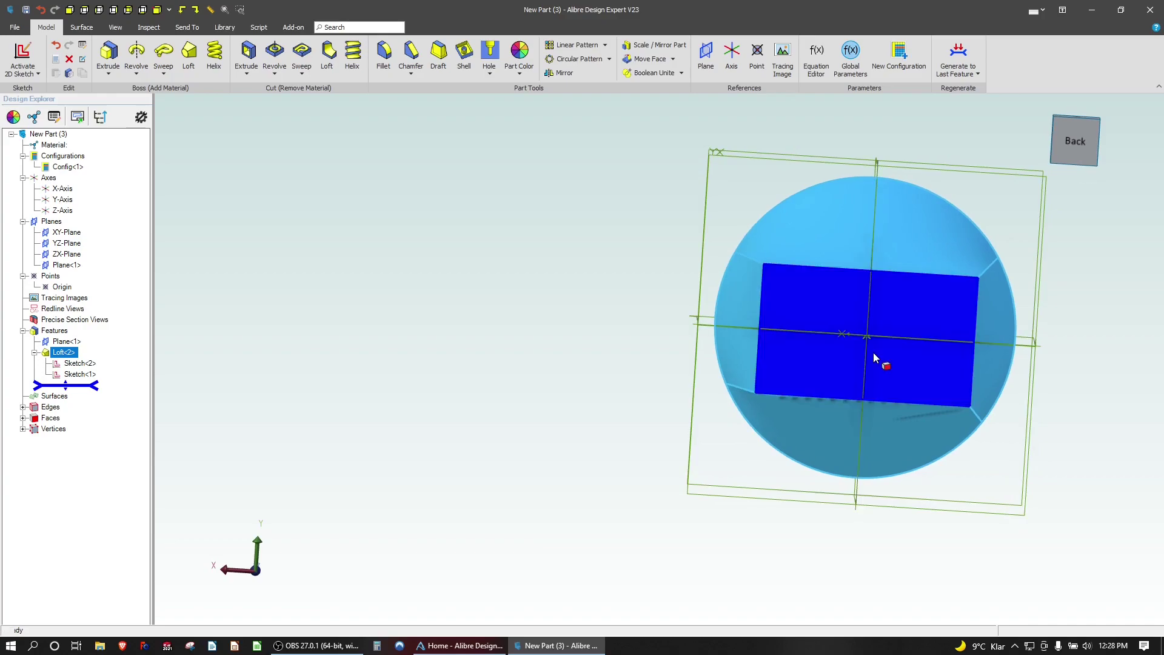
click(1076, 141)
mouse_move(570, 437)
middle_down()
mouse_move(670, 447)
mouse_move(633, 465)
mouse_move(663, 457)
mouse_move(618, 408)
mouse_move(588, 449)
middle_up()
middle_drag(677, 386, 618, 390)
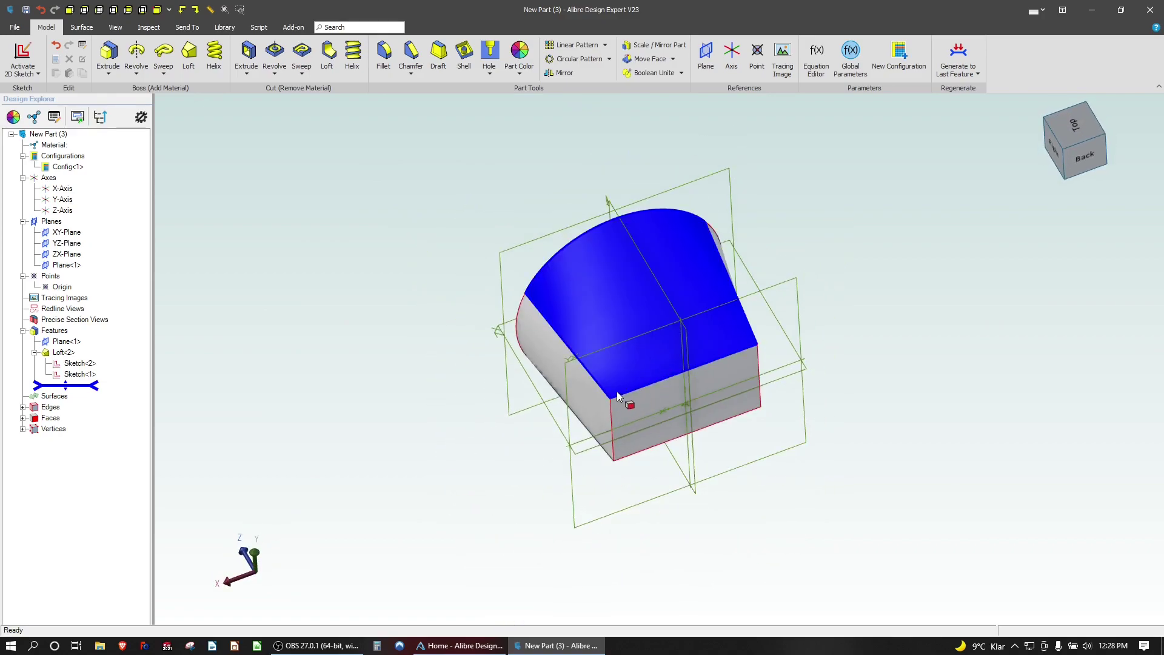
click(511, 316)
click(504, 281)
scroll(773, 234, up, 3)
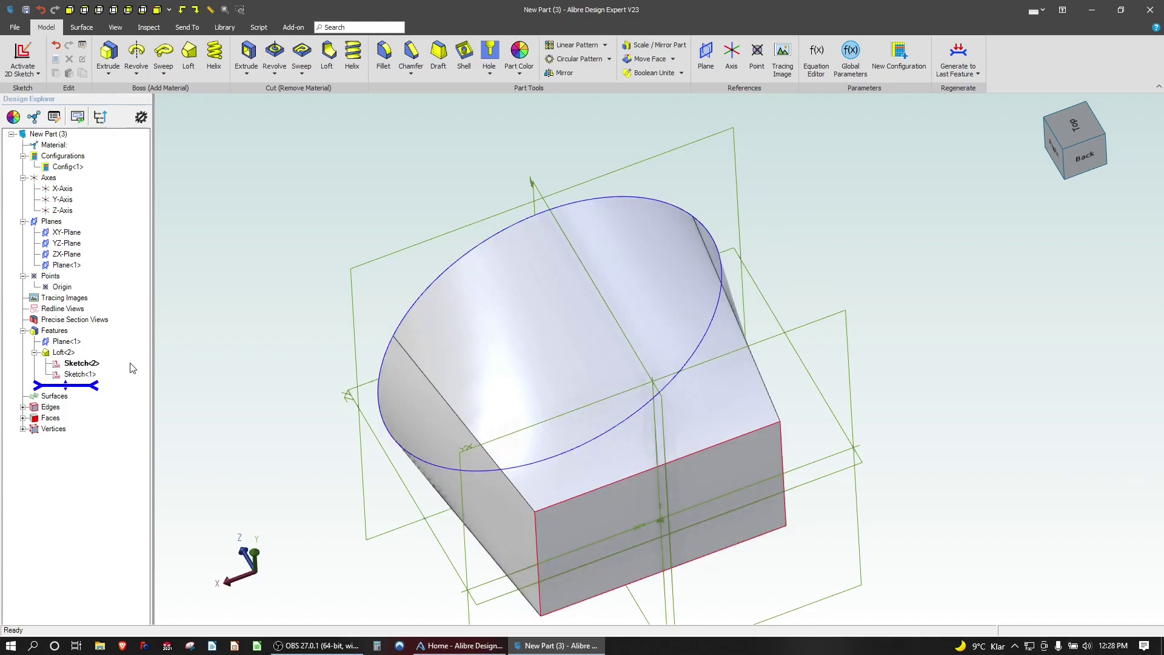
Delete the four-arc loft feature while keeping both of its profile sketches
click(74, 353)
click(314, 392)
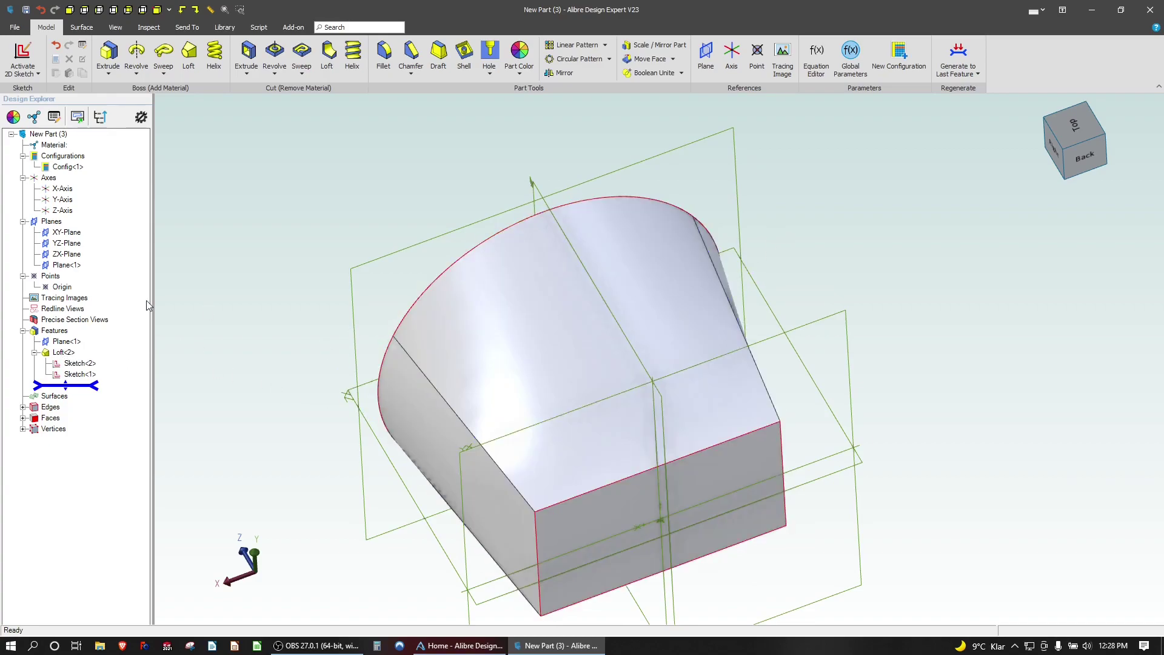
right_click(60, 352)
click(106, 396)
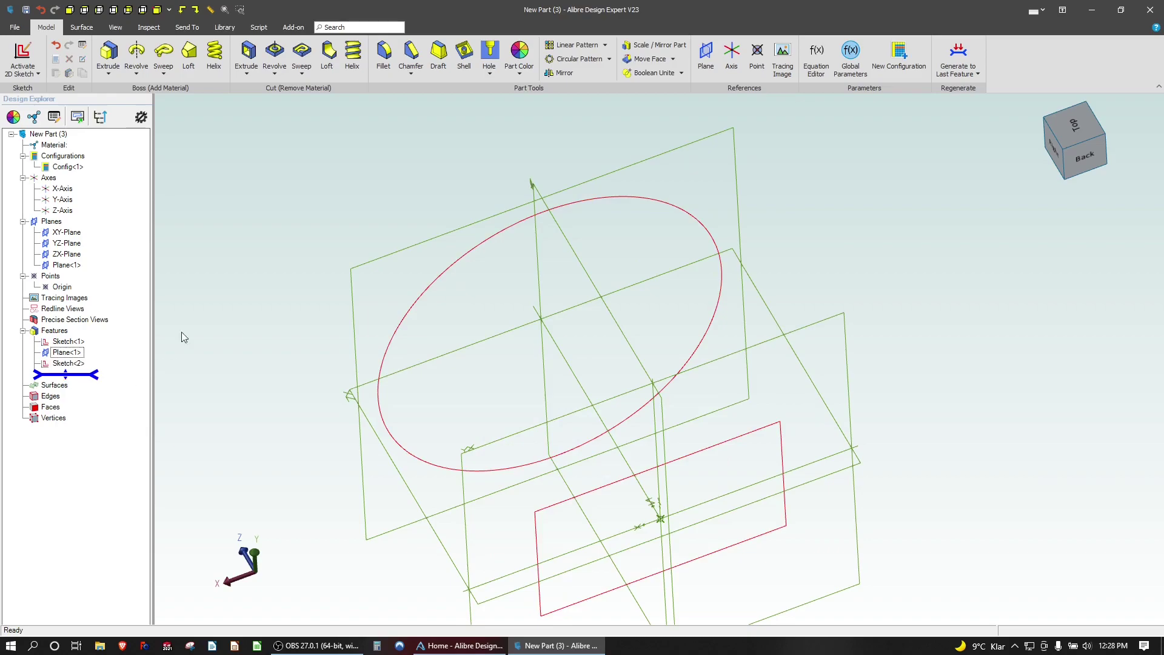
Insert a reference plane offset upward from the ZX-Plane
click(708, 49)
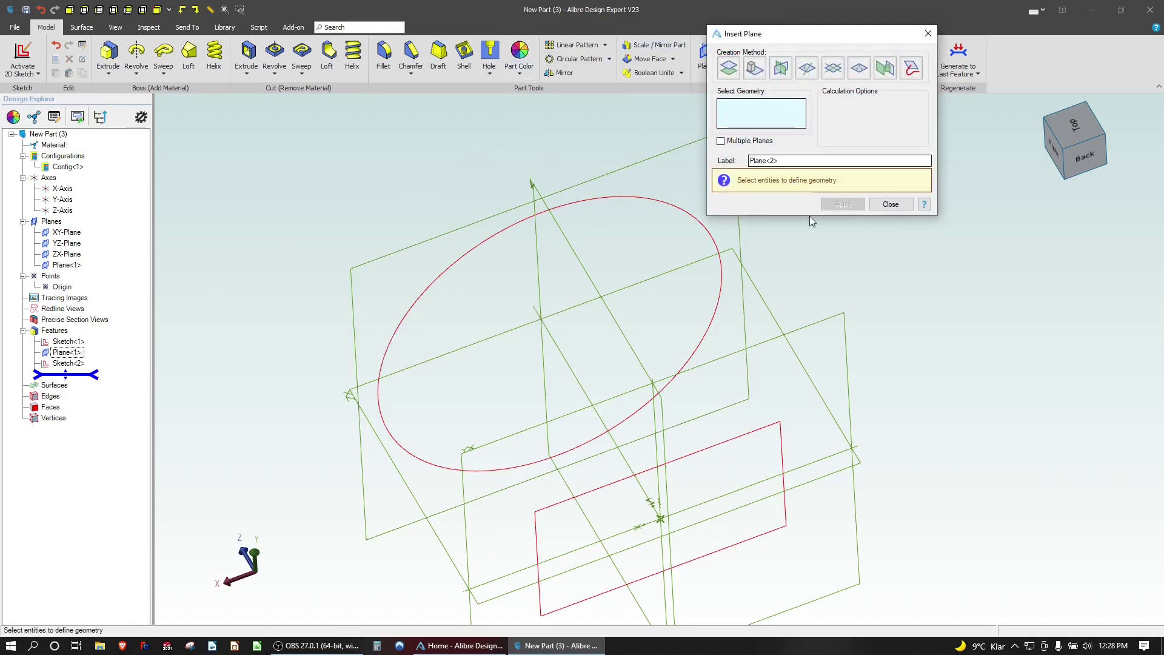
click(785, 339)
click(868, 117)
middle_drag(670, 243, 671, 244)
click(842, 203)
middle_drag(791, 346, 708, 282)
click(890, 204)
Edit the new horizontal plane and set its offset from the ZX-Plane to 3.000 in, level with the rectangle's upper edge
right_click(783, 339)
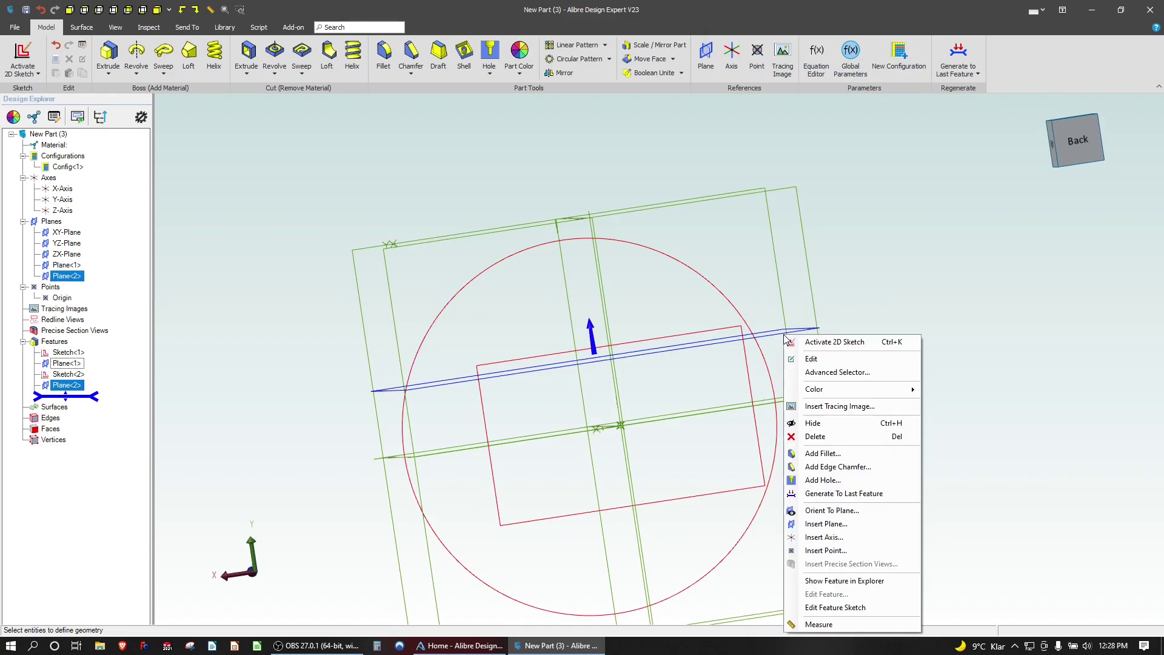
click(813, 360)
click(889, 115)
click(888, 115)
click(888, 115)
click(1096, 141)
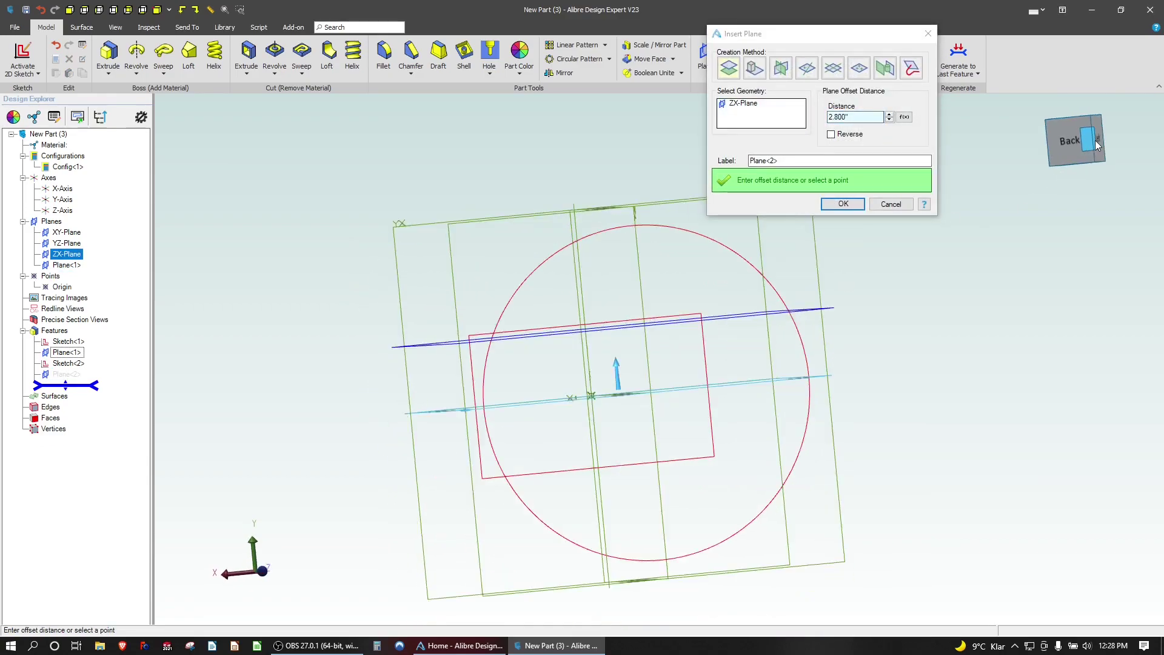
click(1064, 143)
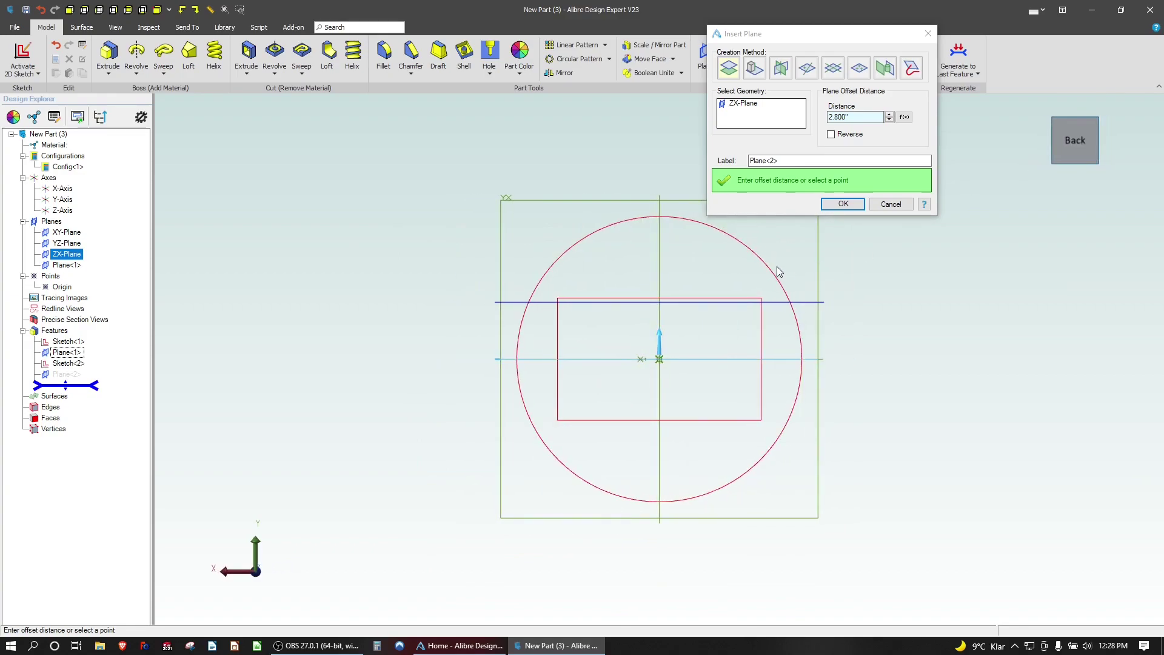
click(889, 115)
click(888, 115)
middle_drag(753, 296, 776, 311)
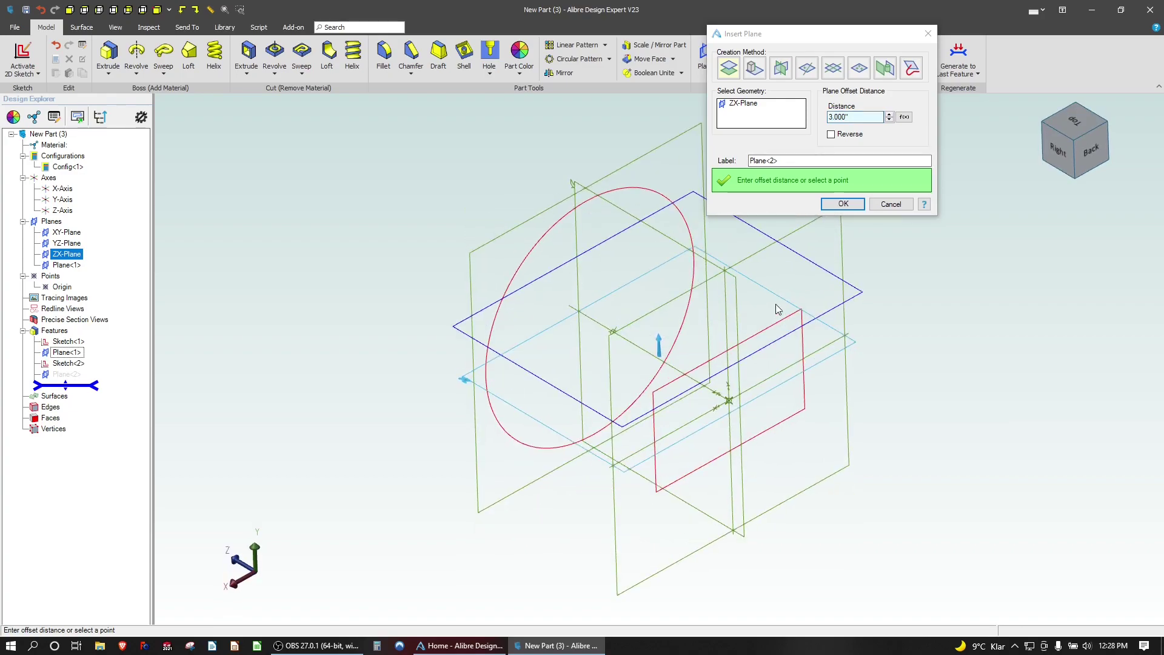
click(846, 210)
Start a 2D sketch on the horizontal plane offset from the ZX-Plane
scroll(748, 276, up, 5)
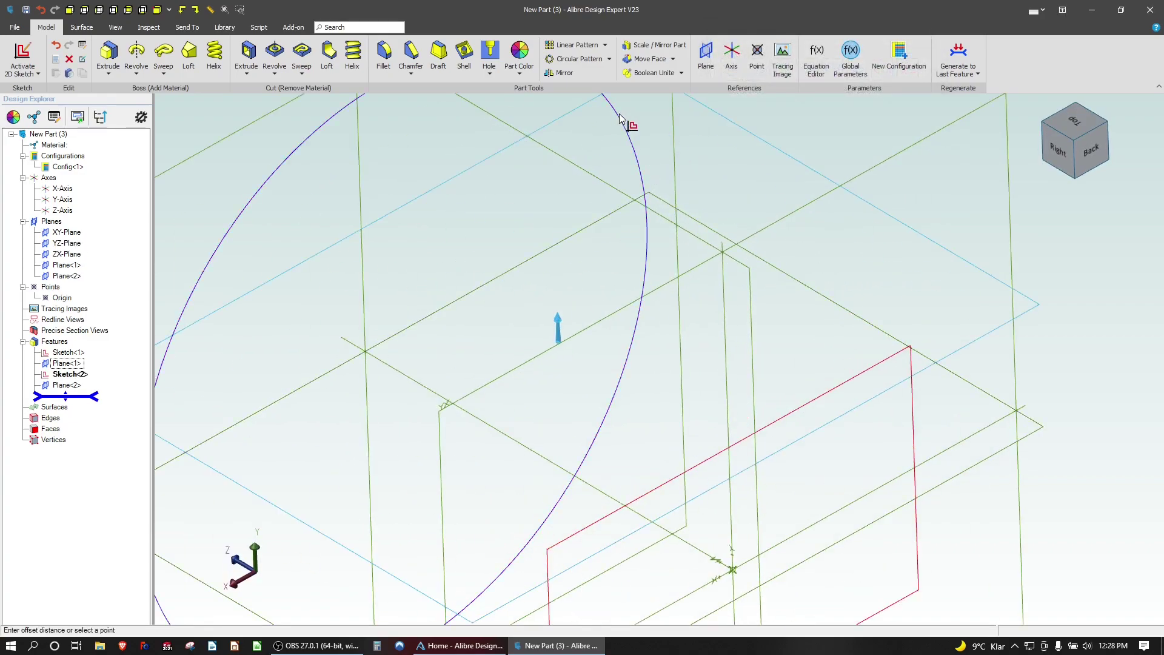
scroll(601, 240, down, 3)
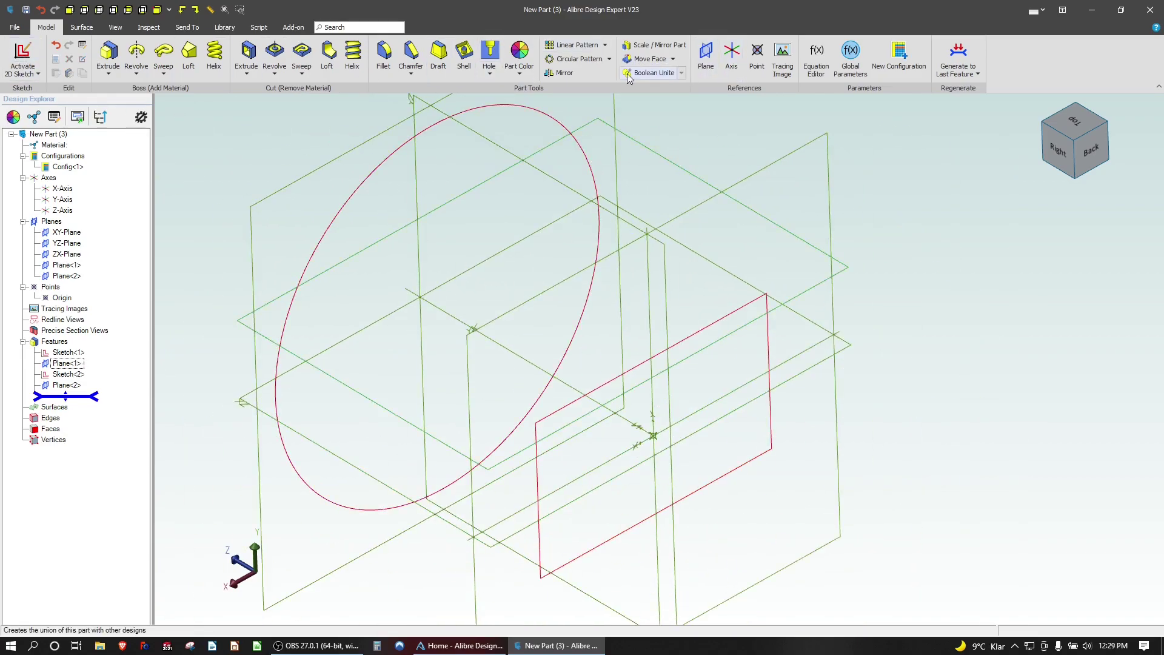
key(s)
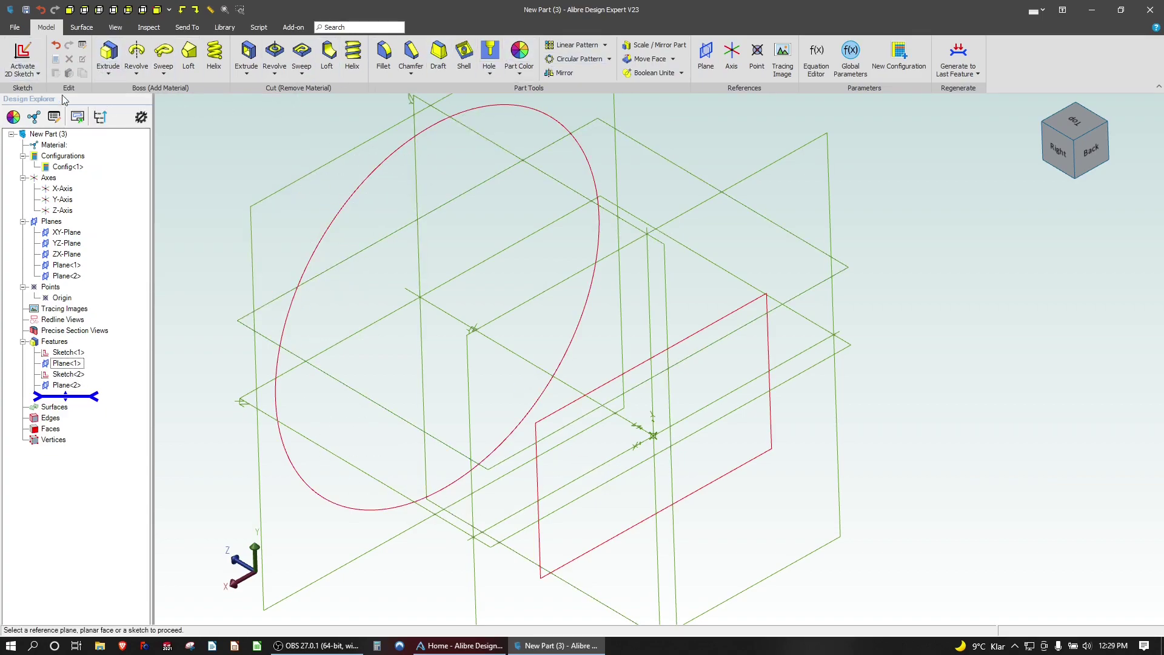
click(782, 225)
mouse_move(664, 341)
middle_down()
mouse_move(659, 274)
mouse_move(748, 274)
mouse_move(754, 251)
mouse_move(749, 241)
mouse_move(657, 317)
mouse_move(857, 176)
middle_up()
scroll(857, 176, up, 3)
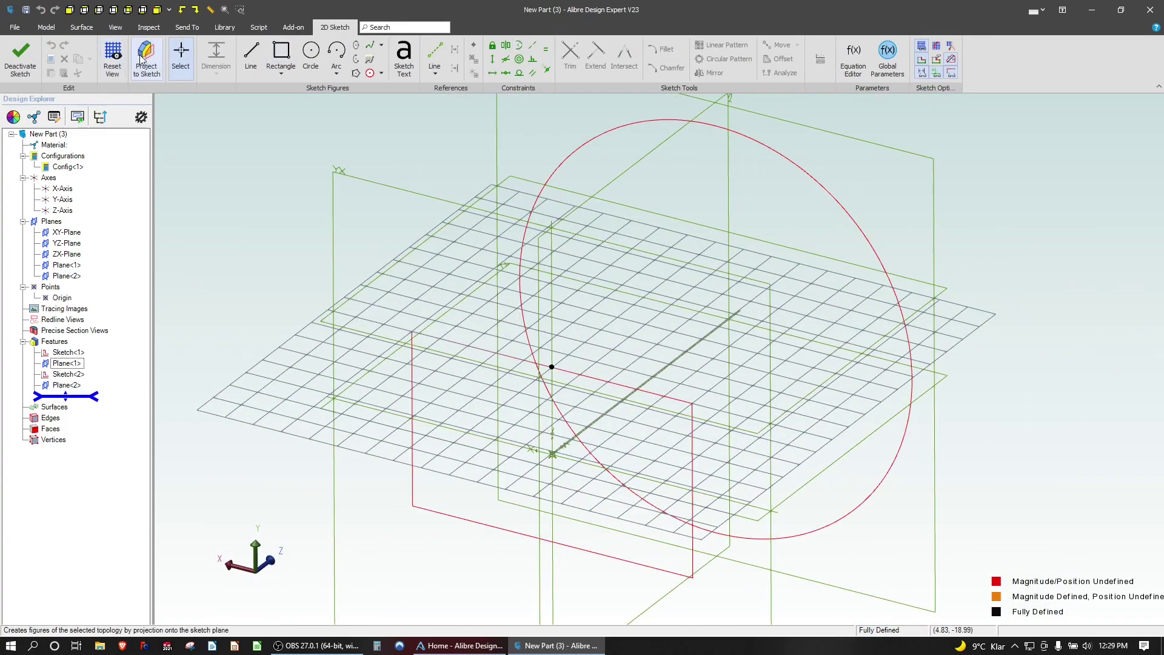
Project the circle's upper arc into the sketch as a reference figure, maintaining association to the source entity
click(142, 58)
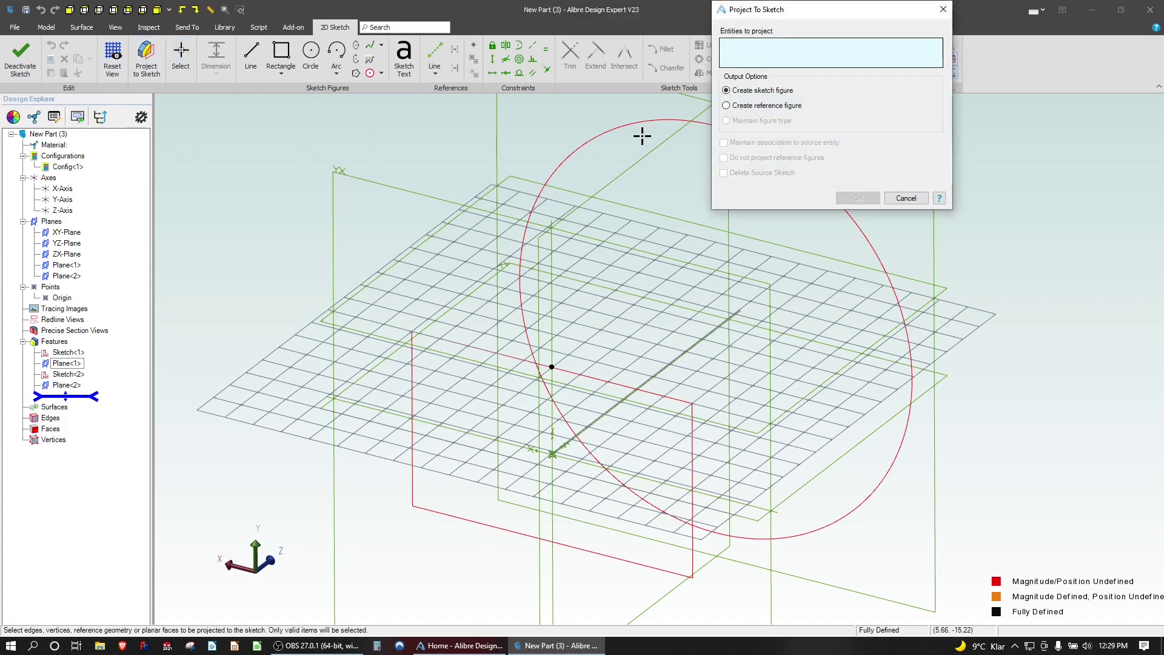
click(726, 106)
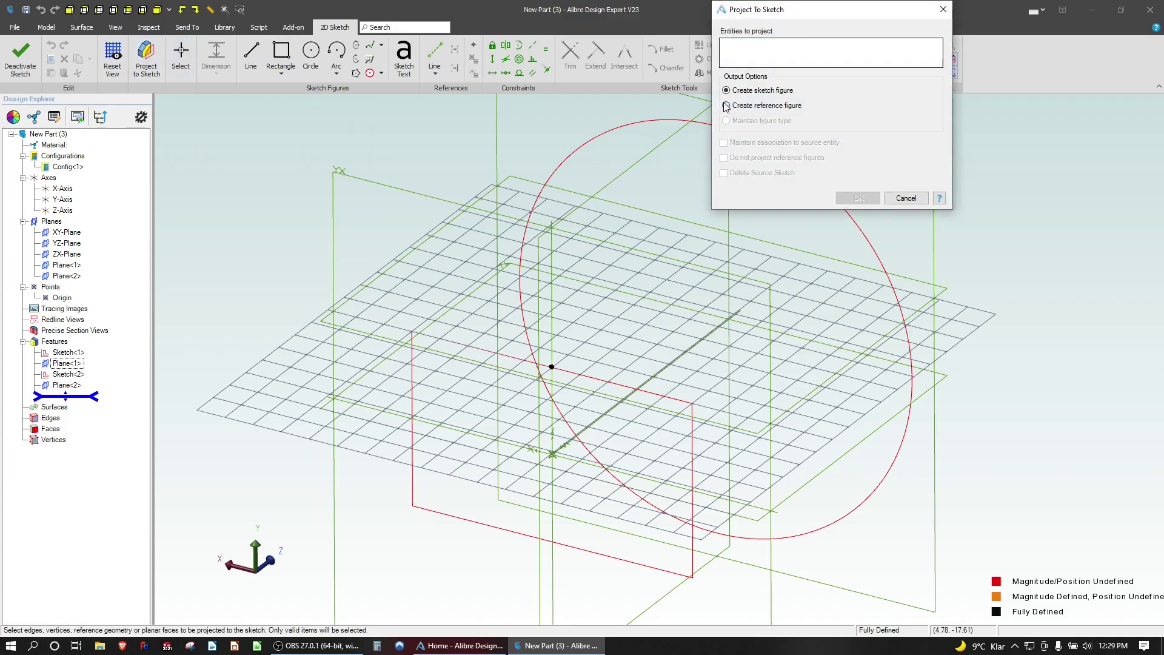
click(674, 120)
click(723, 143)
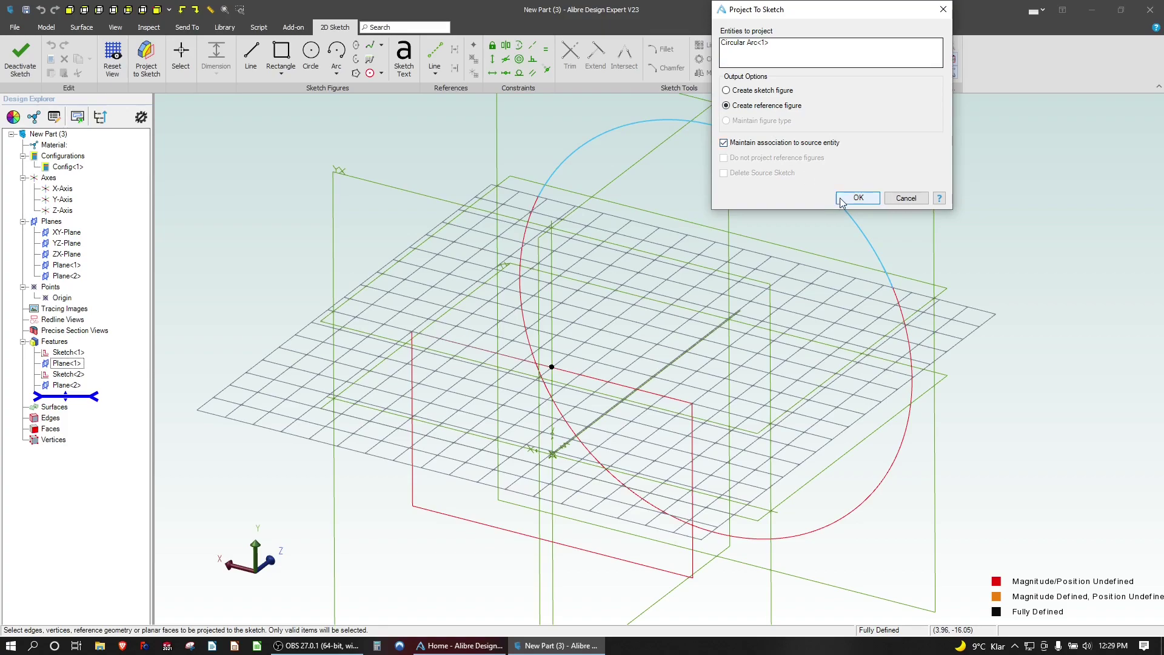
click(859, 199)
scroll(889, 299, down, 2)
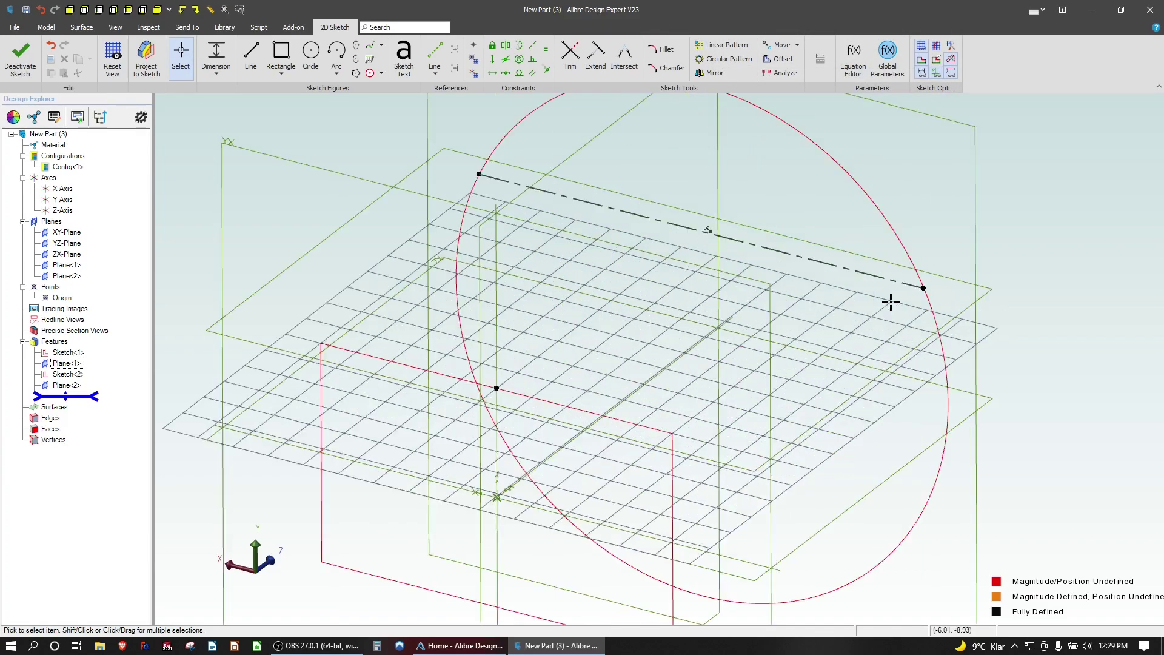
Project the rectangle's upper edge into the sketch as a reference figure, maintaining association to the source entity
scroll(963, 288, up, 5)
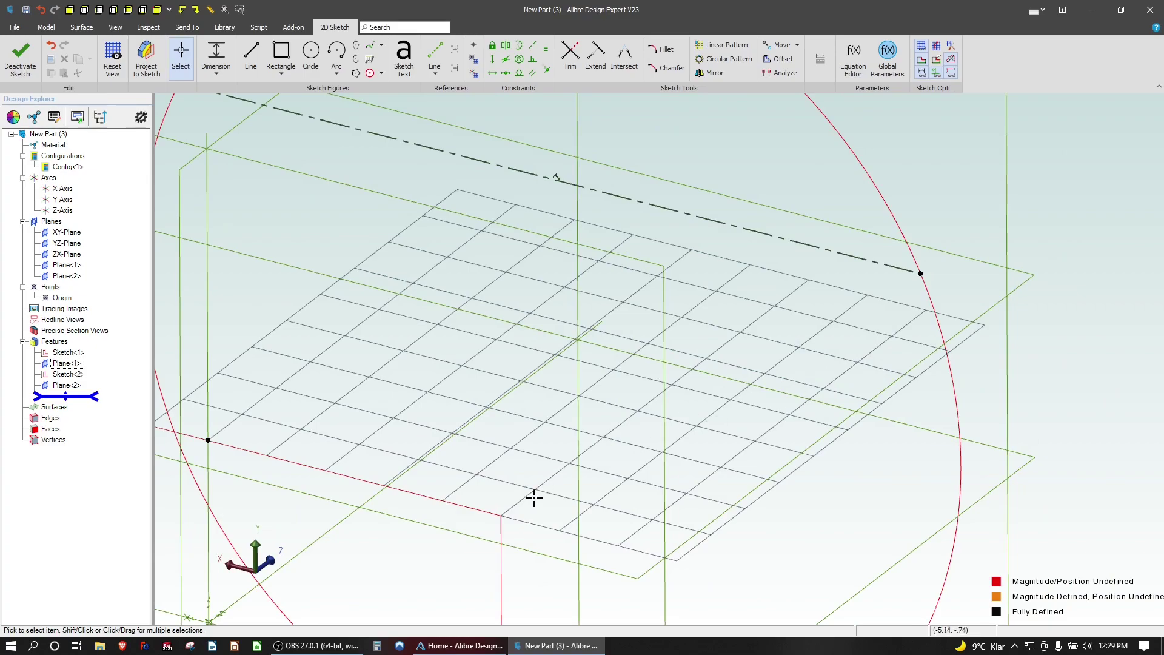
scroll(563, 466, down, 3)
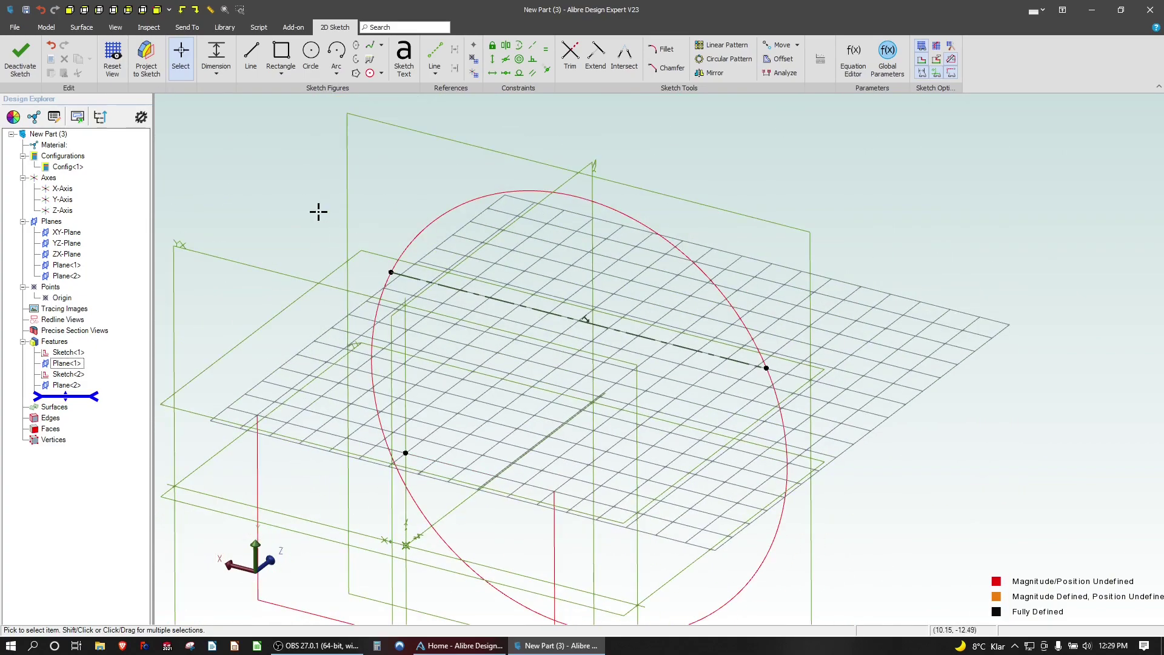
click(146, 58)
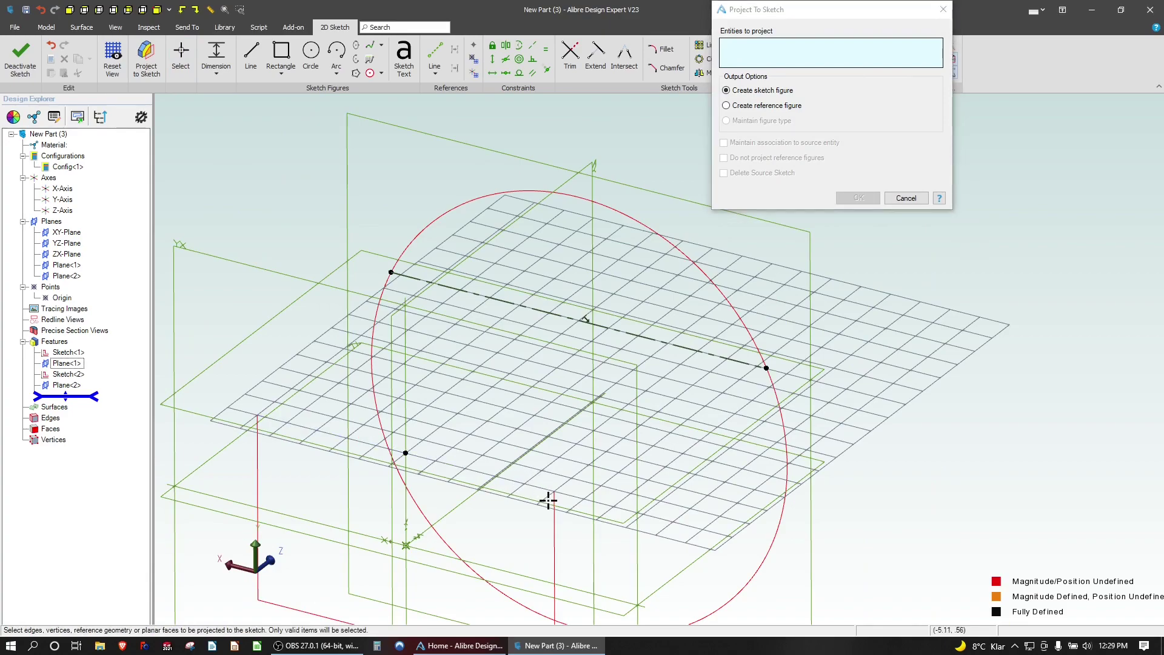
click(726, 105)
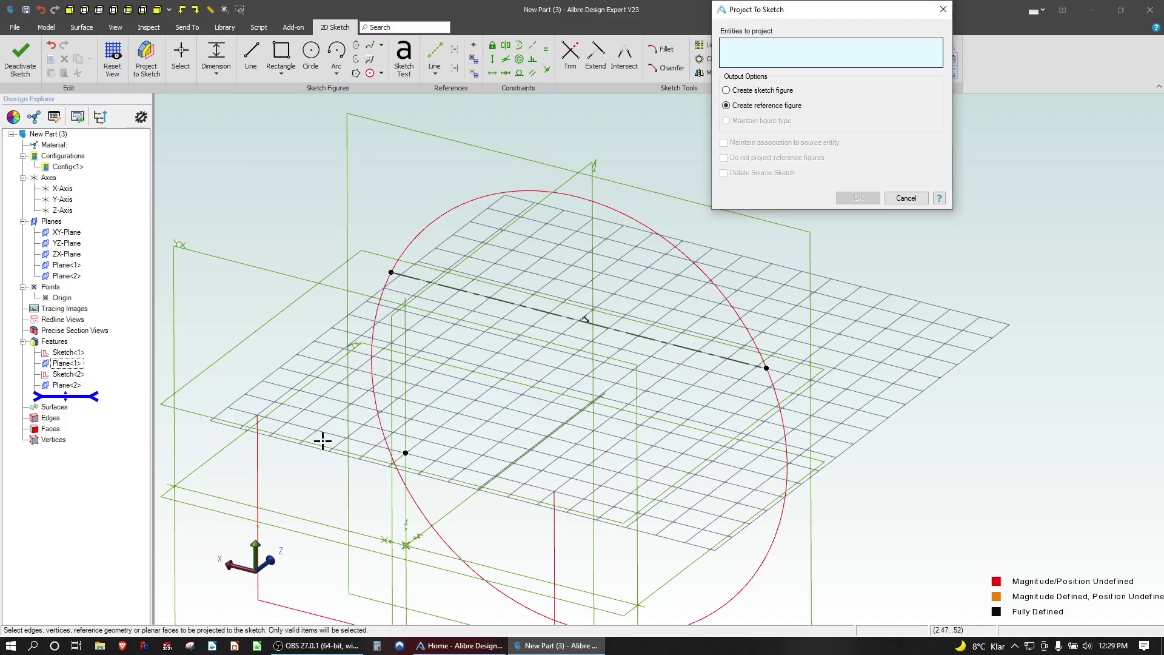
click(297, 428)
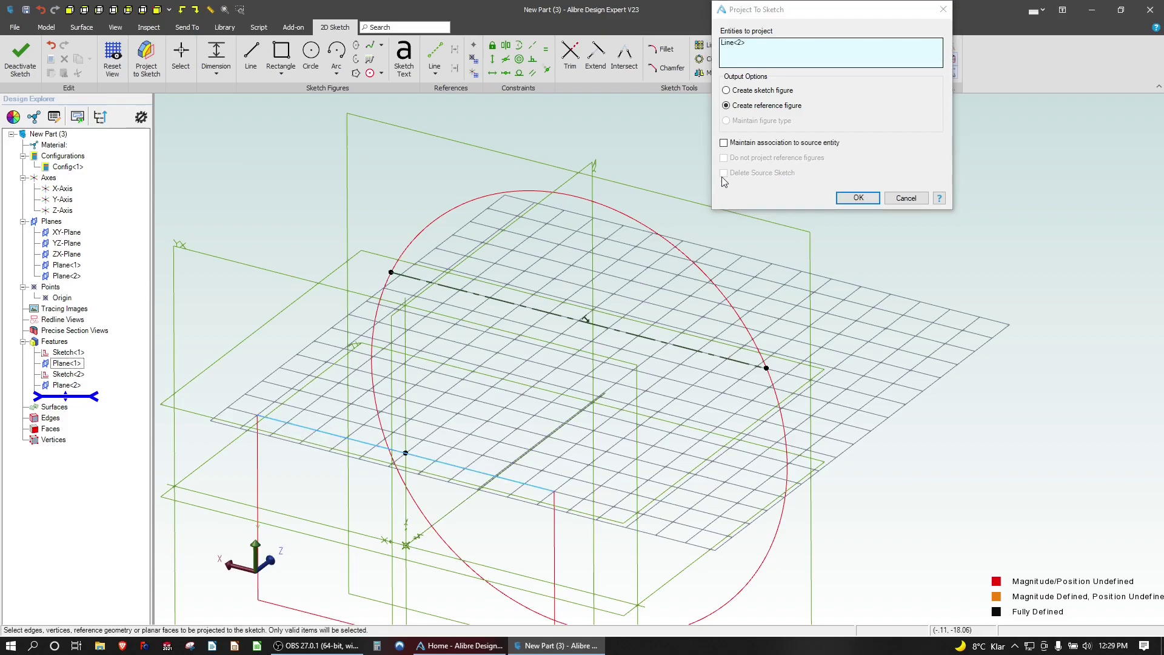
click(858, 198)
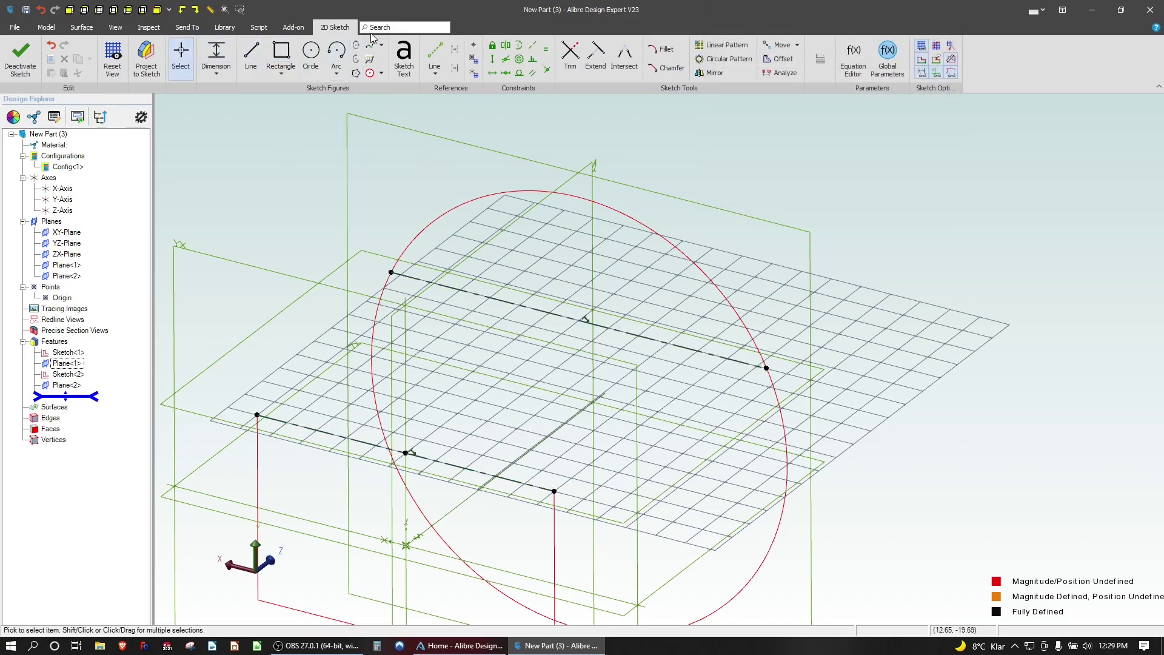
Draw a centre-point arc from the rectangle's upper corner to the end of the projected circle arc on the same side, centred outside the part
click(356, 59)
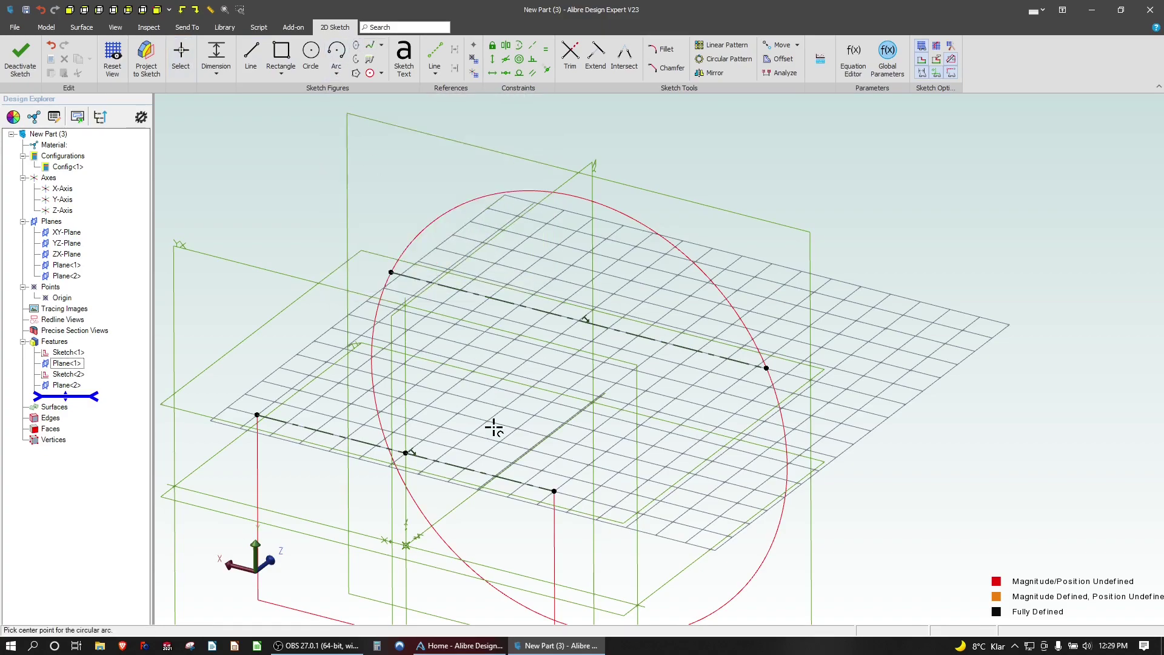
click(1022, 565)
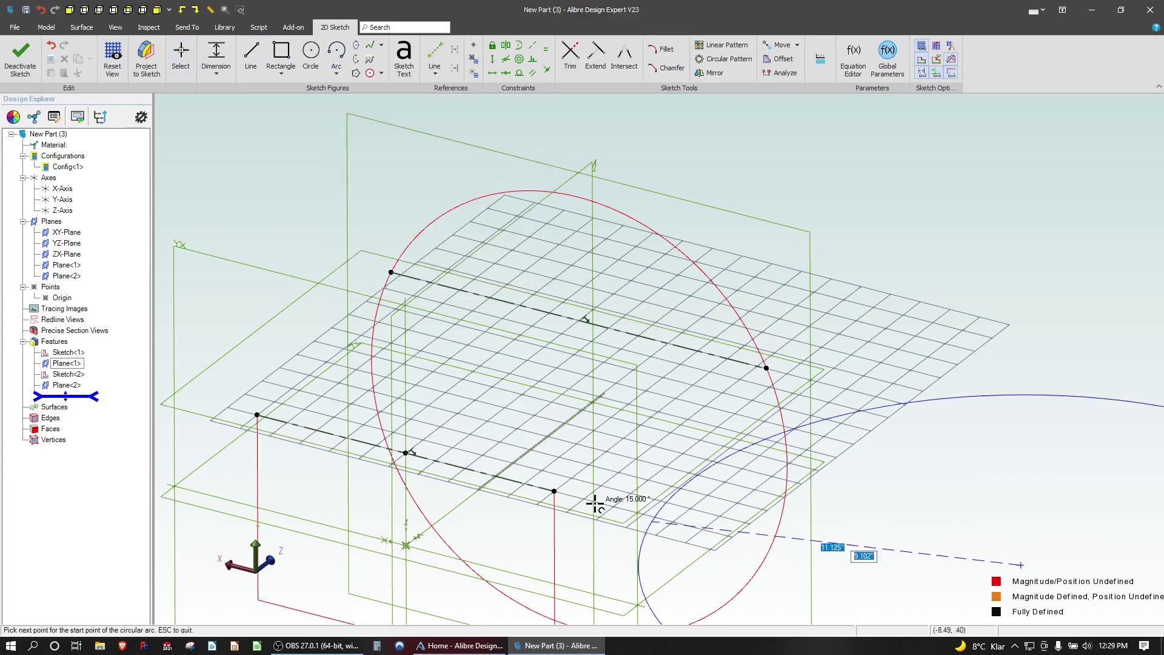
click(554, 490)
click(767, 367)
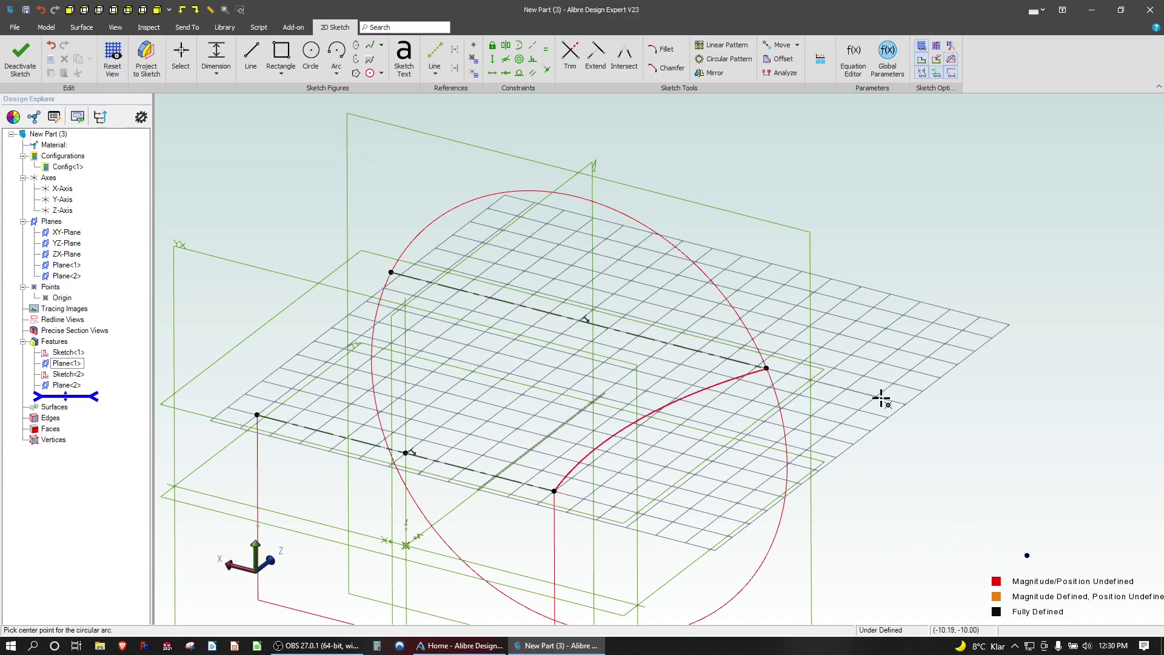
Dimension the new arc's radius at 14 in
click(214, 54)
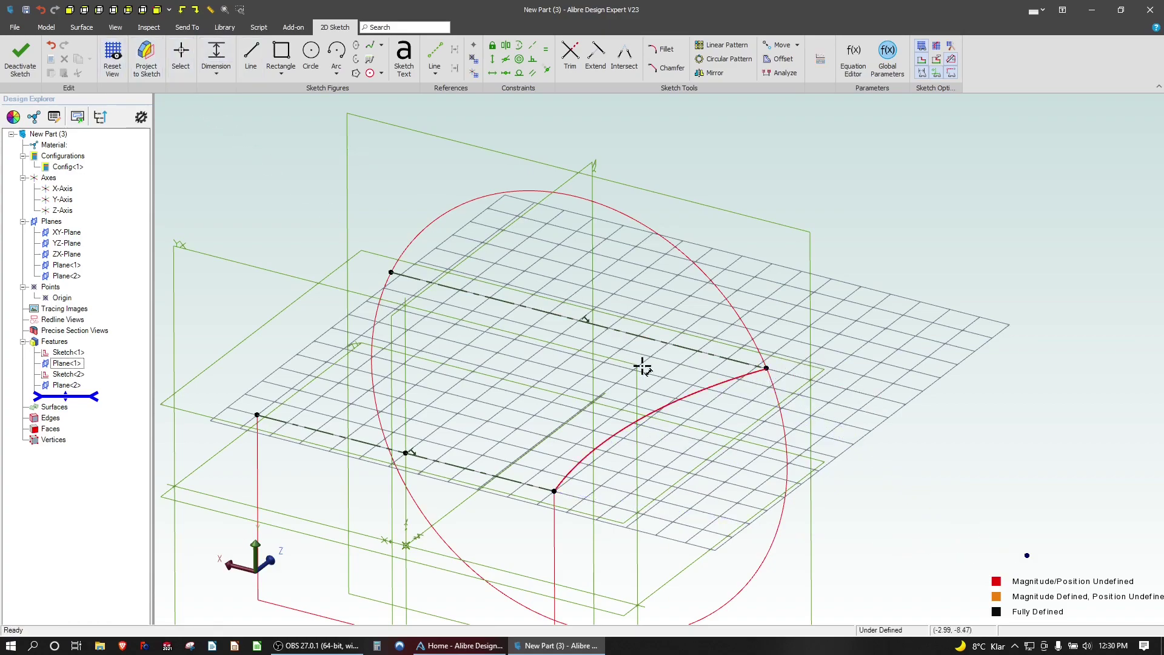
click(665, 407)
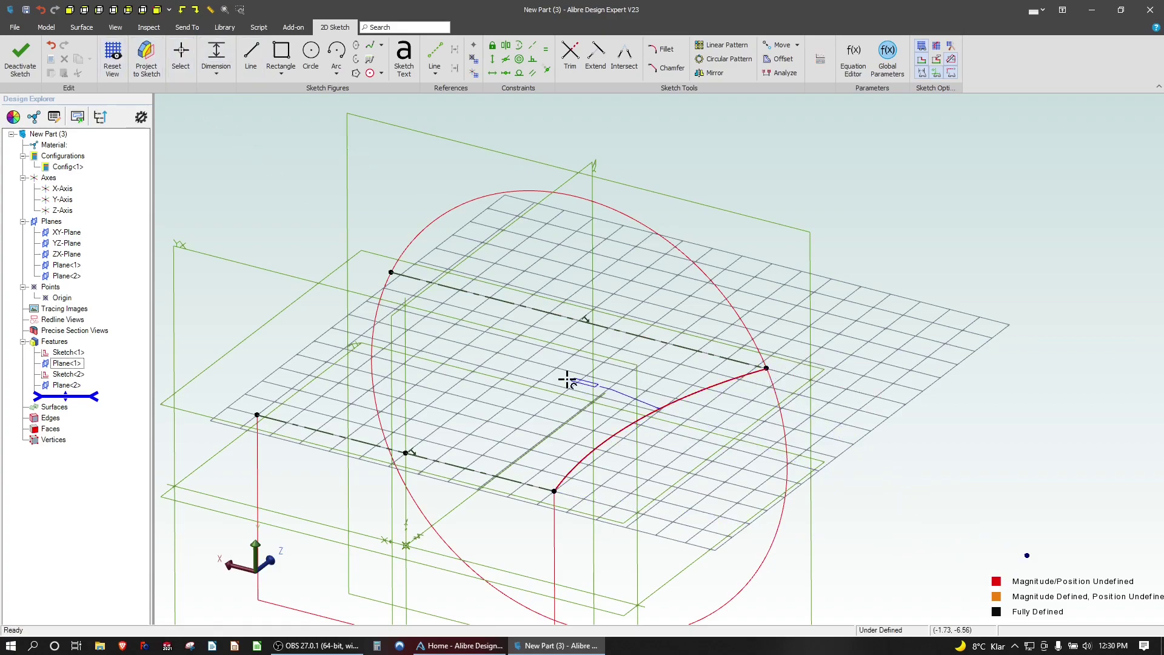
click(691, 362)
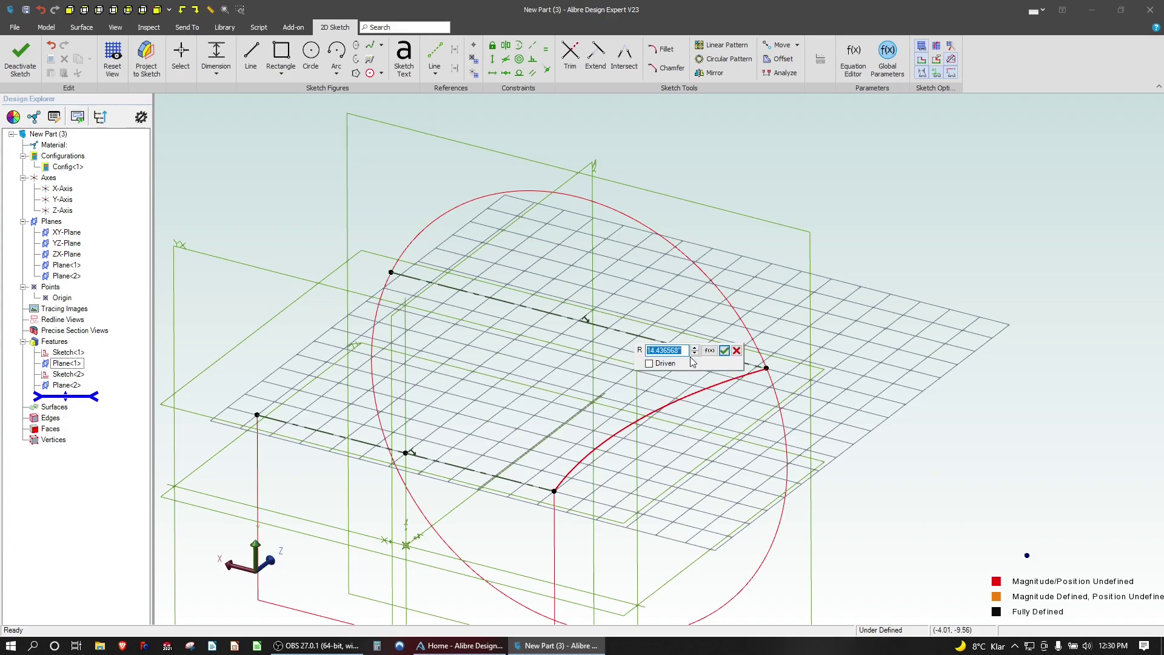
text(14)
key(Return)
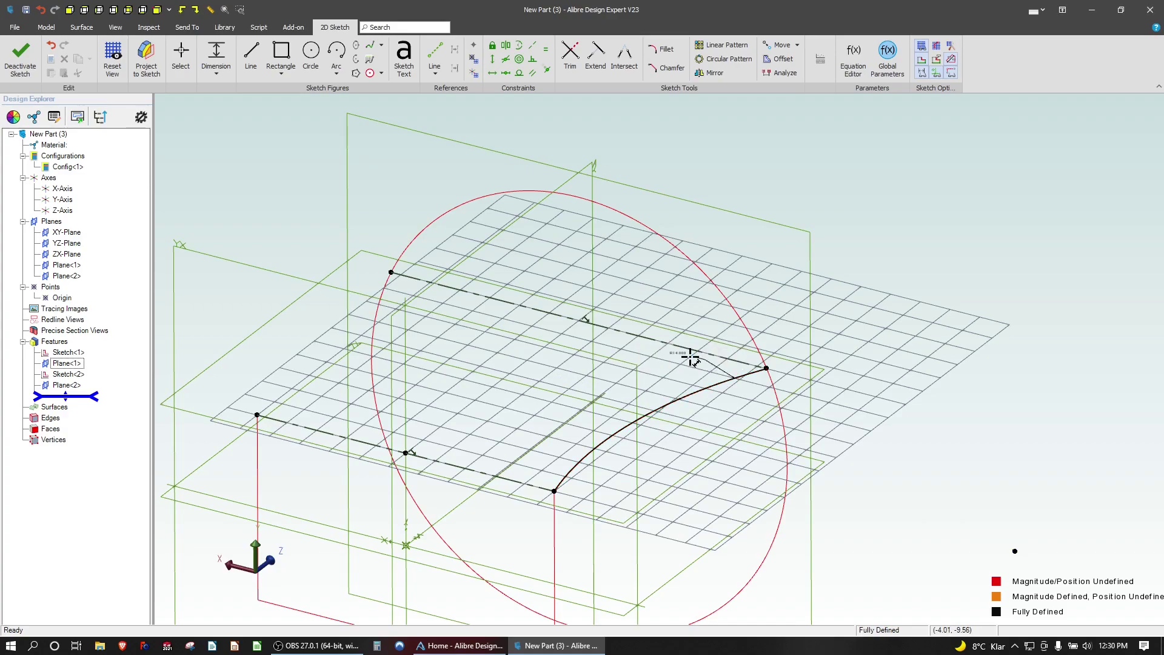
Finish the guide arc sketch and ignore the open-sketch warning
click(12, 60)
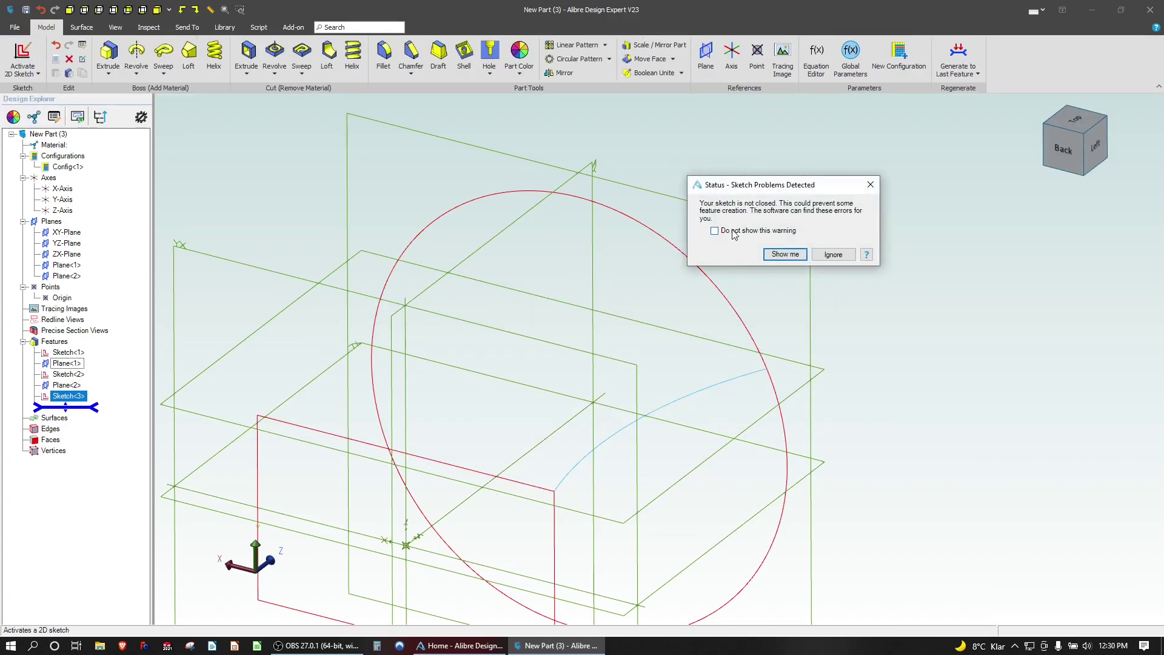
drag(764, 192, 619, 214)
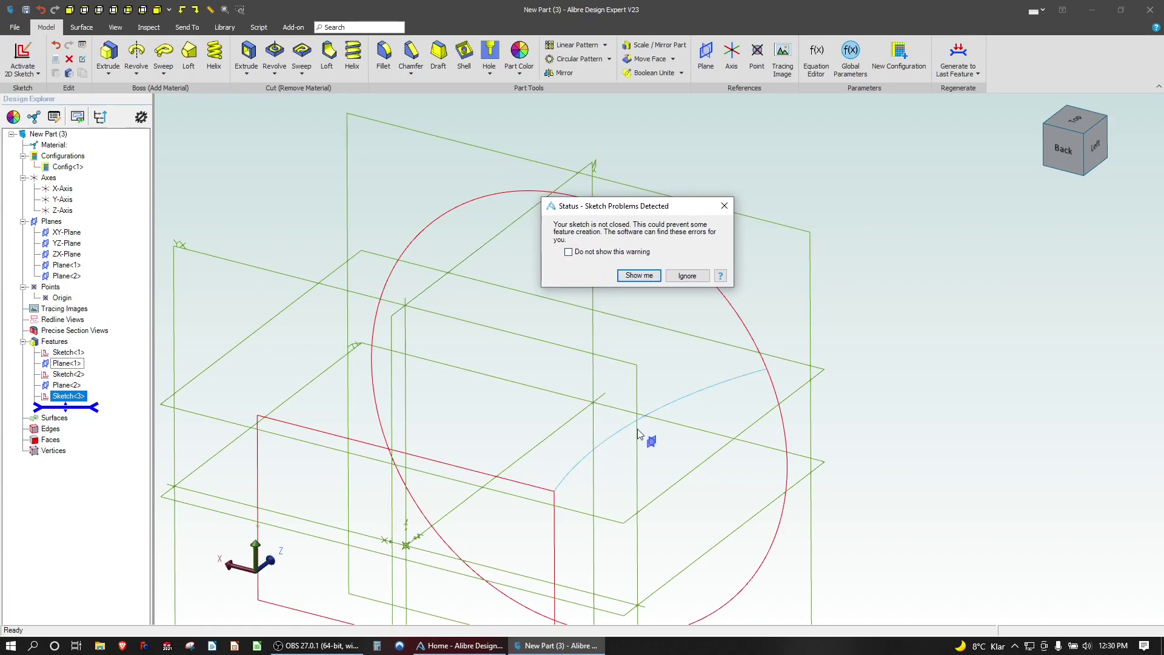
click(686, 274)
click(644, 337)
Set up a loft boss with the rectangle sketch and the circle sketch as its cross sections
scroll(780, 330, up, 2)
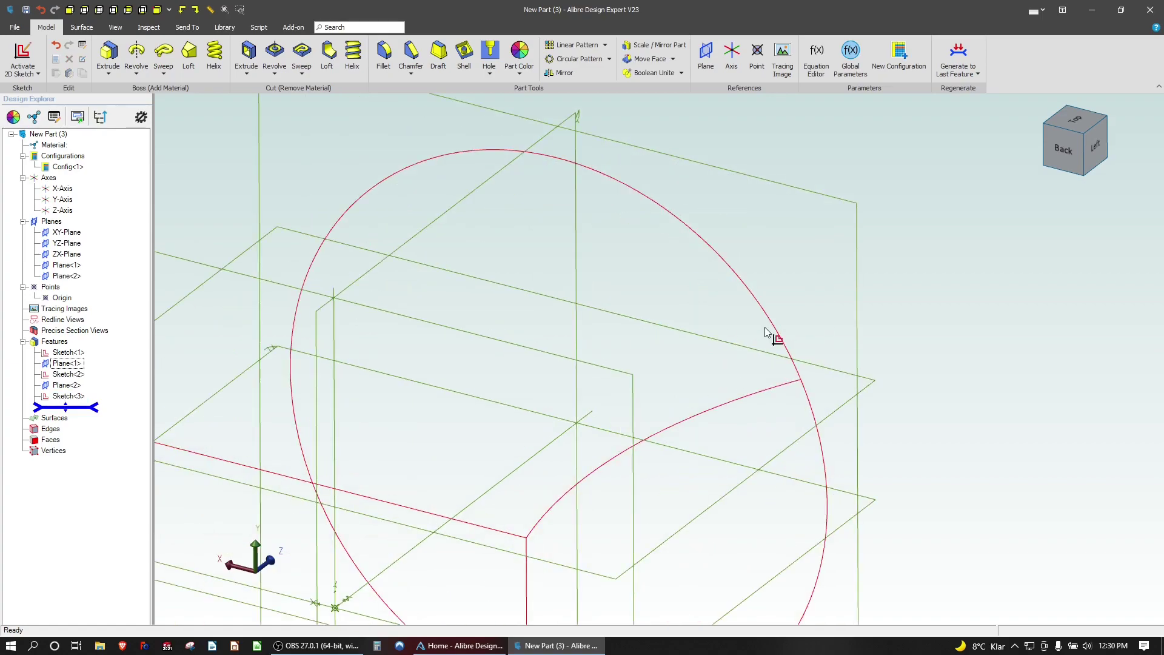
scroll(649, 315, down, 3)
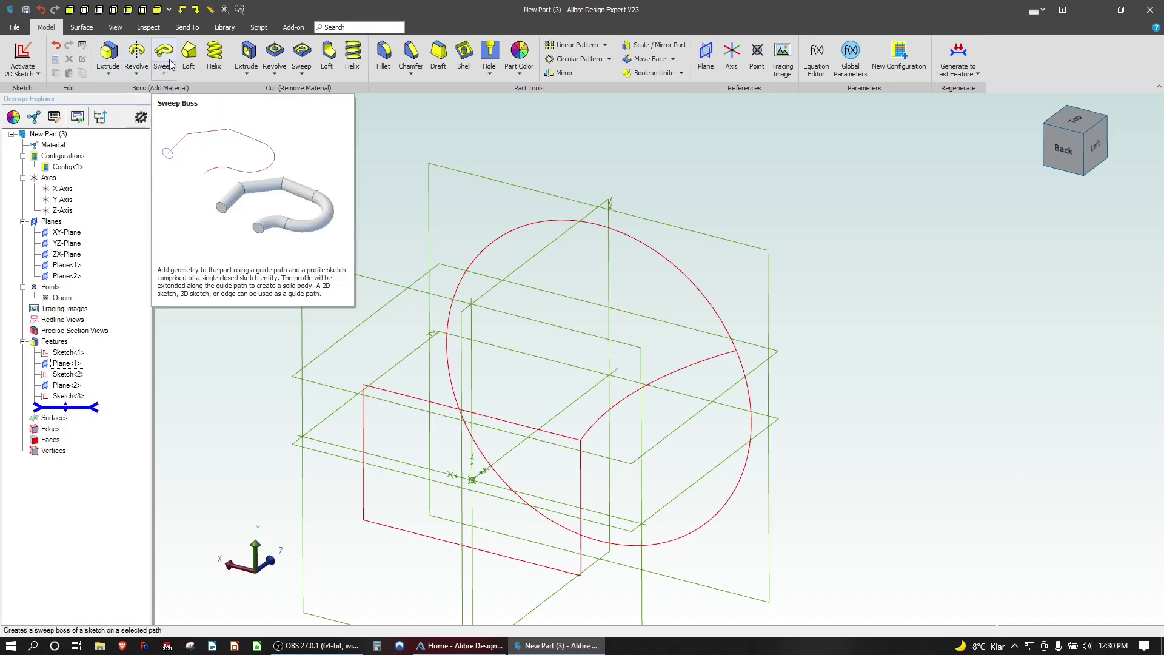
click(189, 56)
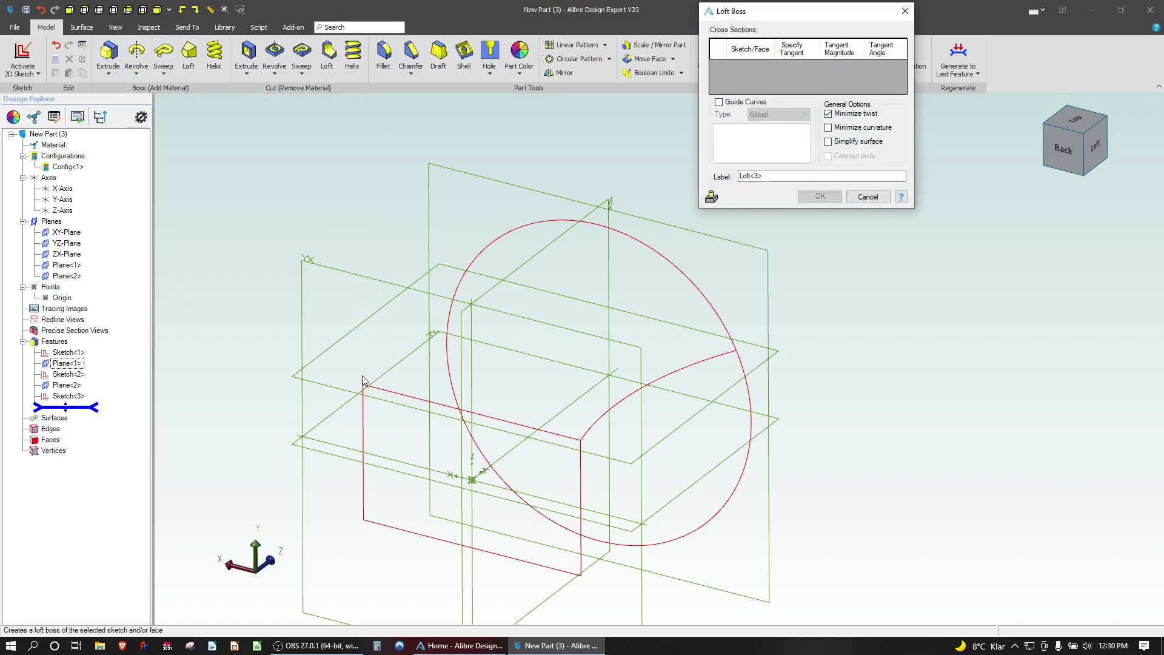
click(412, 398)
click(546, 221)
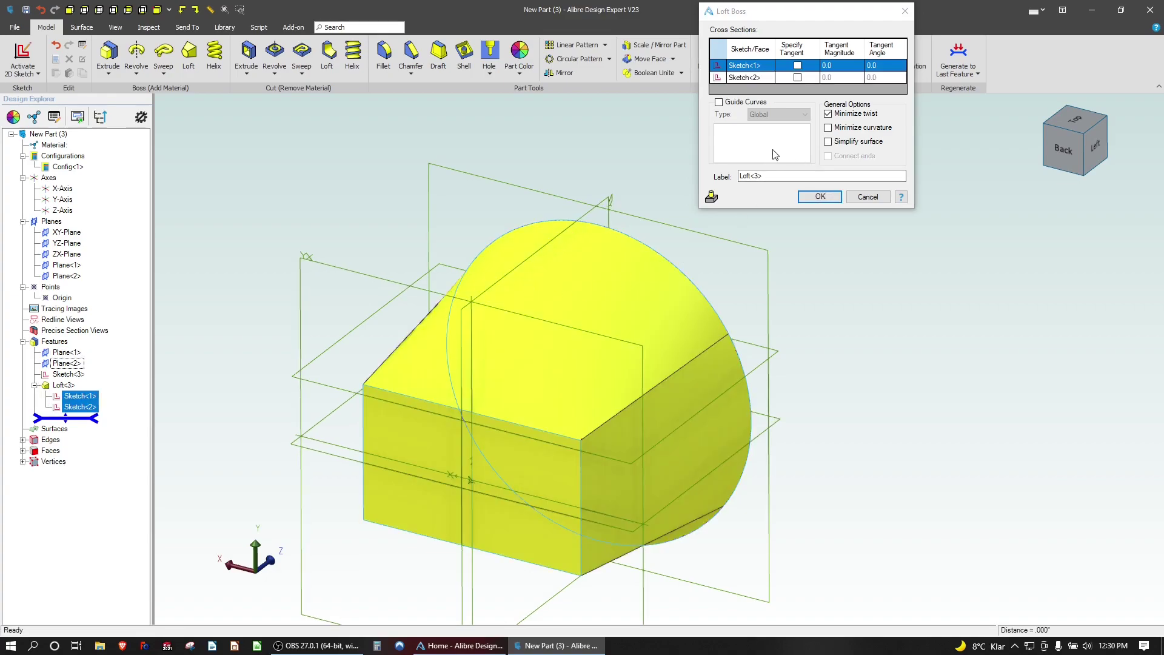
Add the arc sketch as a global guide curve and create the loft
click(718, 102)
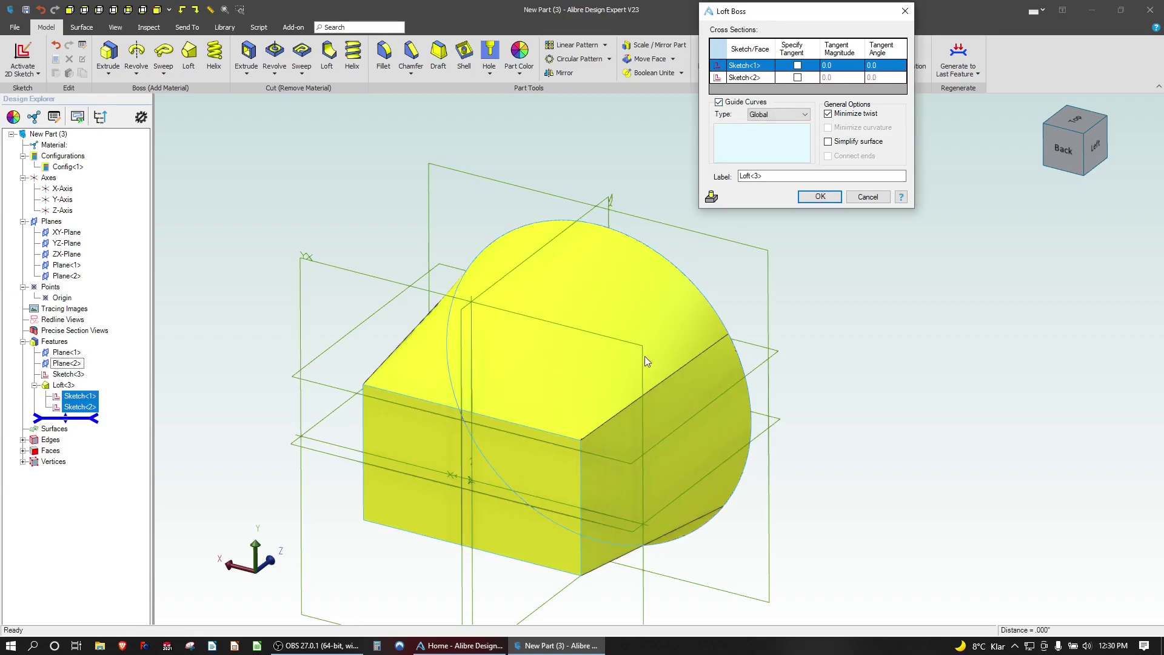
click(621, 401)
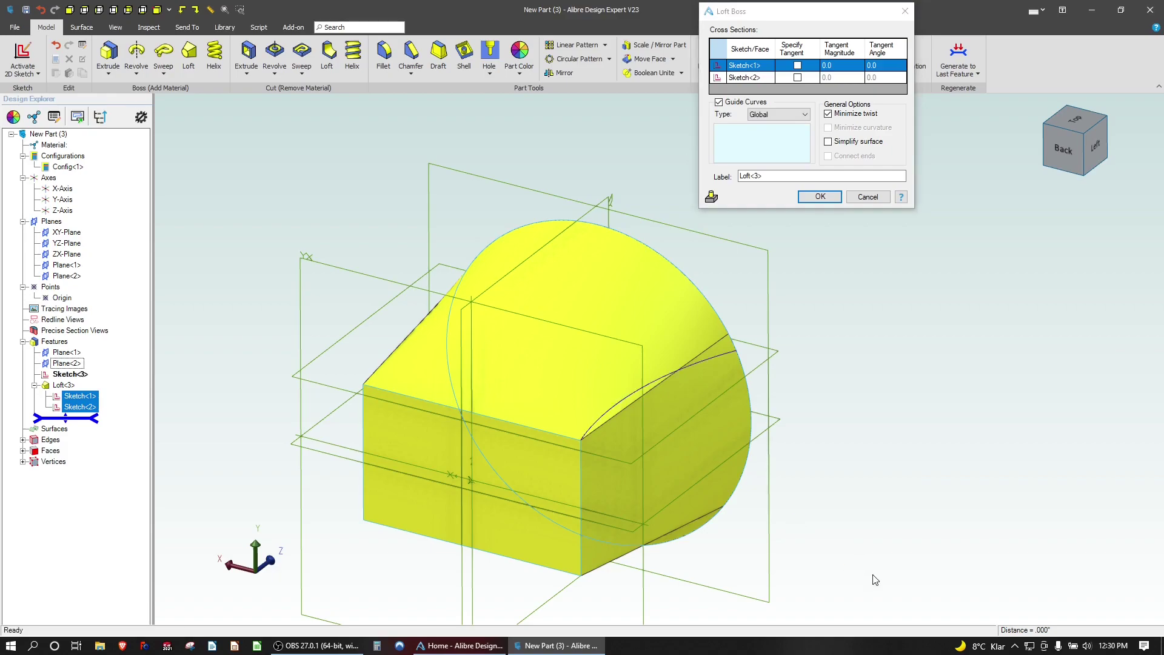
right_drag(584, 499, 646, 511)
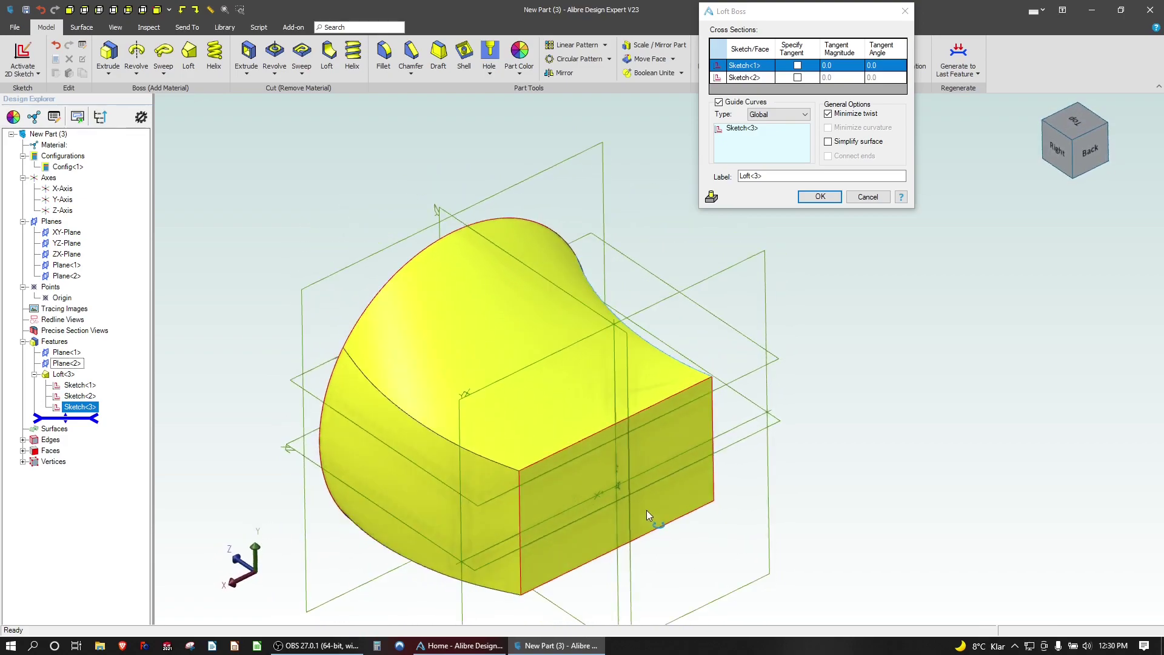
click(819, 198)
right_drag(801, 250, 769, 308)
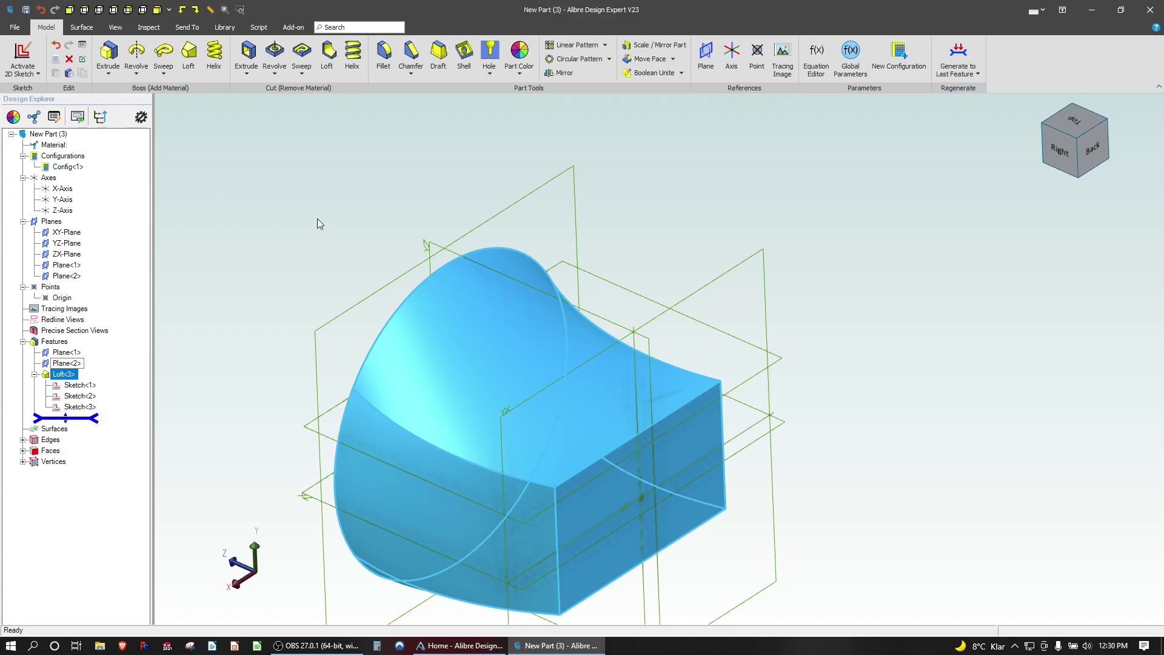
Delete the loft feature while keeping its sketches
click(343, 218)
click(58, 374)
key(Delete)
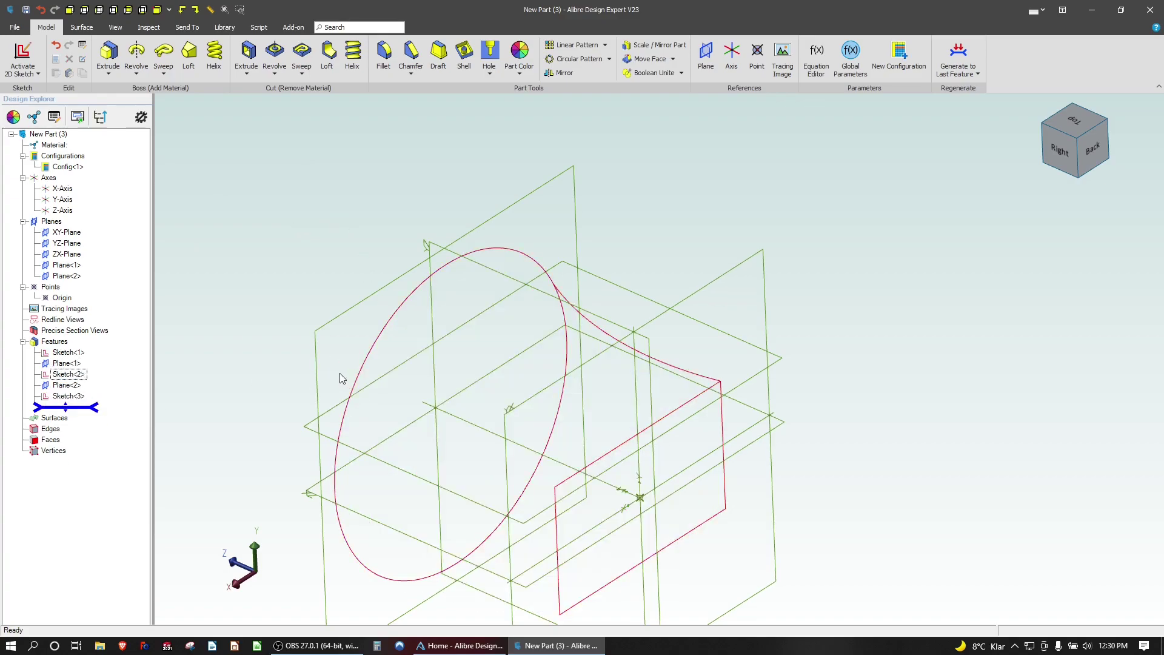
Start another 2D sketch on the horizontal plane level with the rectangle's upper edge
click(706, 55)
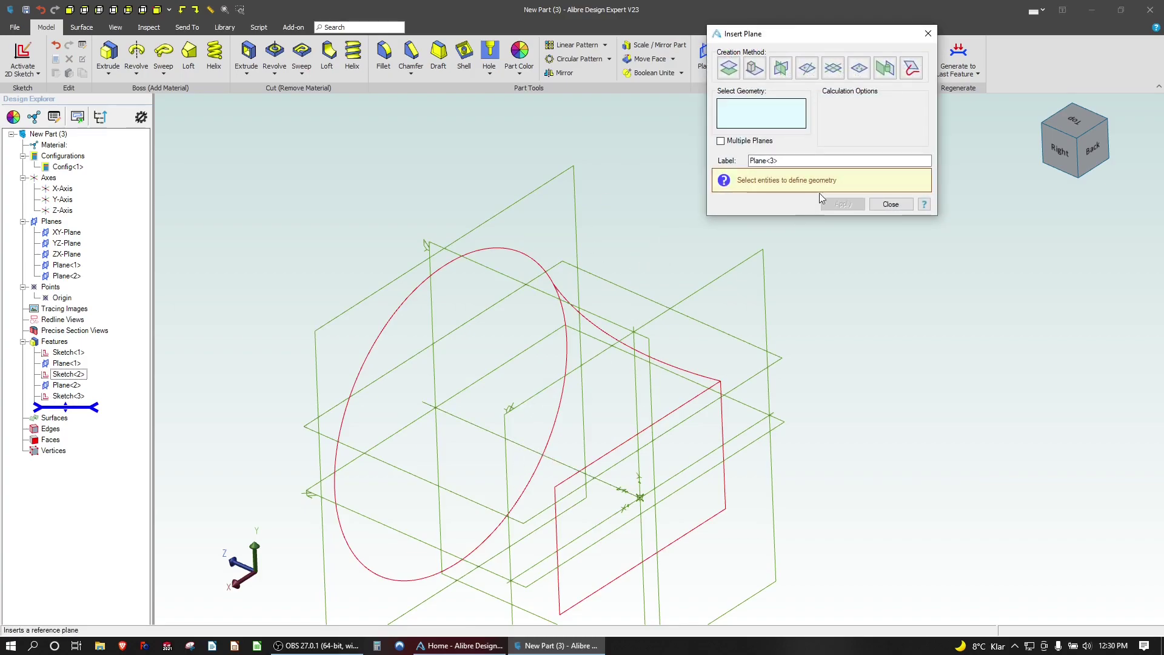
click(891, 205)
click(632, 327)
click(23, 58)
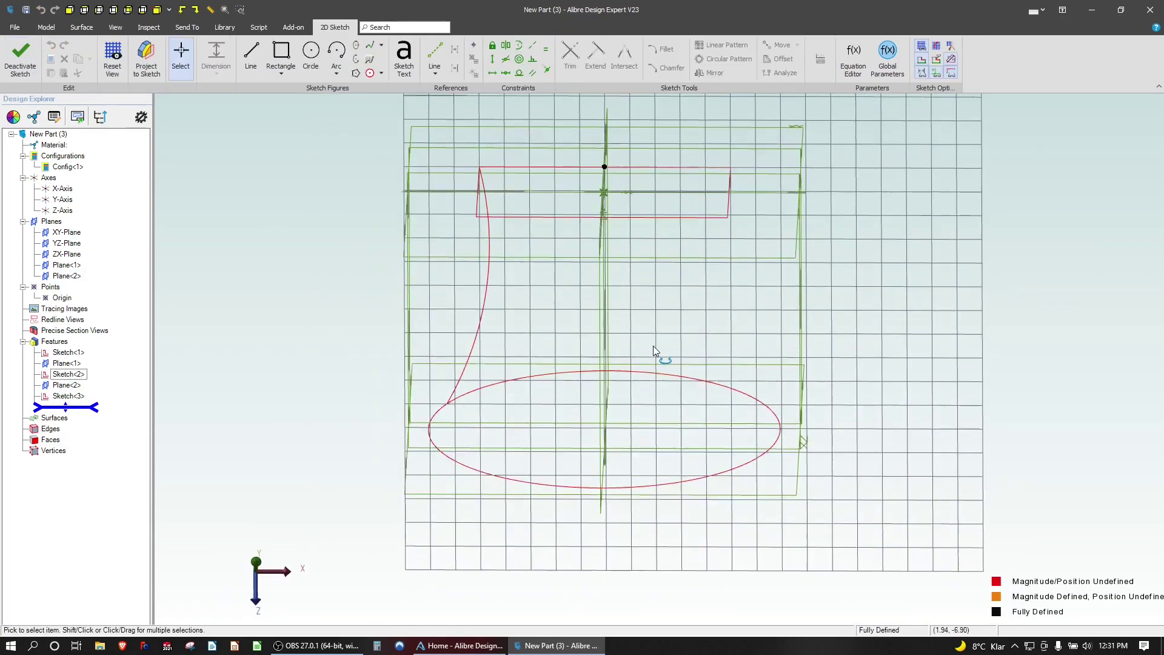
Project the circle's upper arc into the new sketch as a reference figure with association to the source entity maintained
click(147, 58)
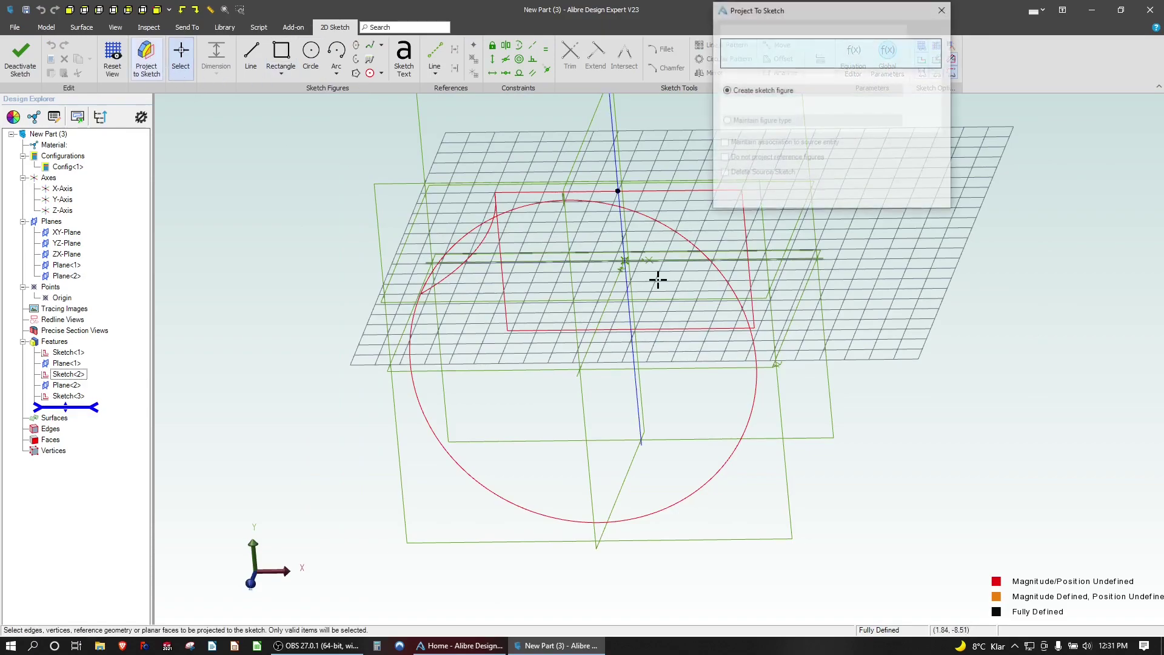
click(665, 232)
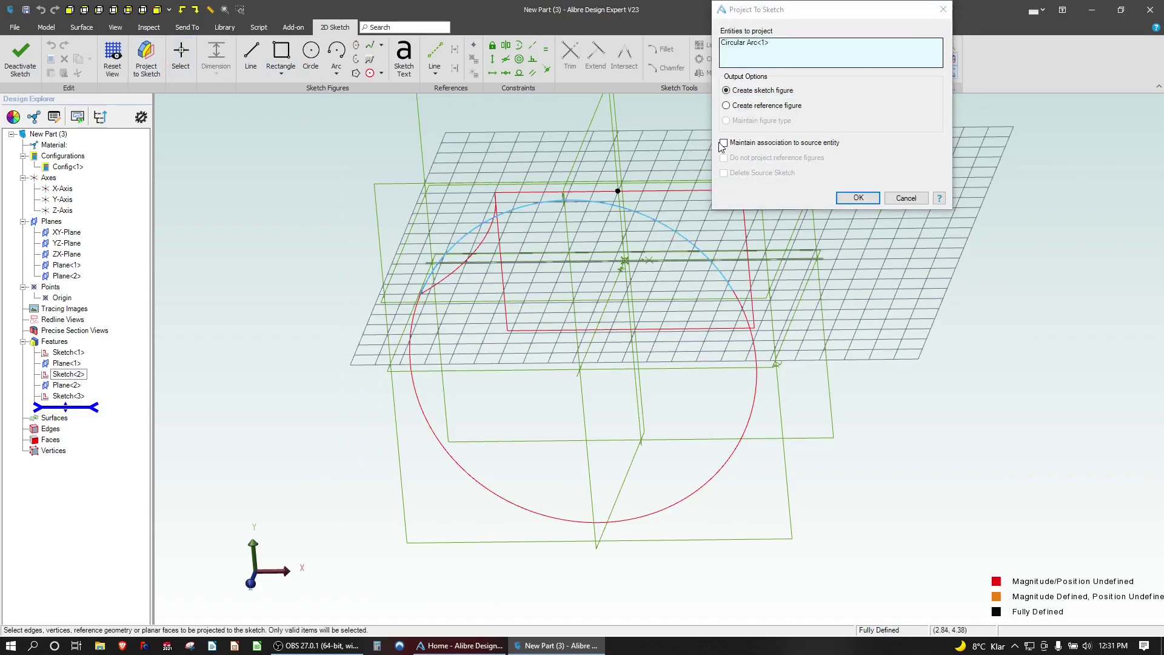
click(723, 143)
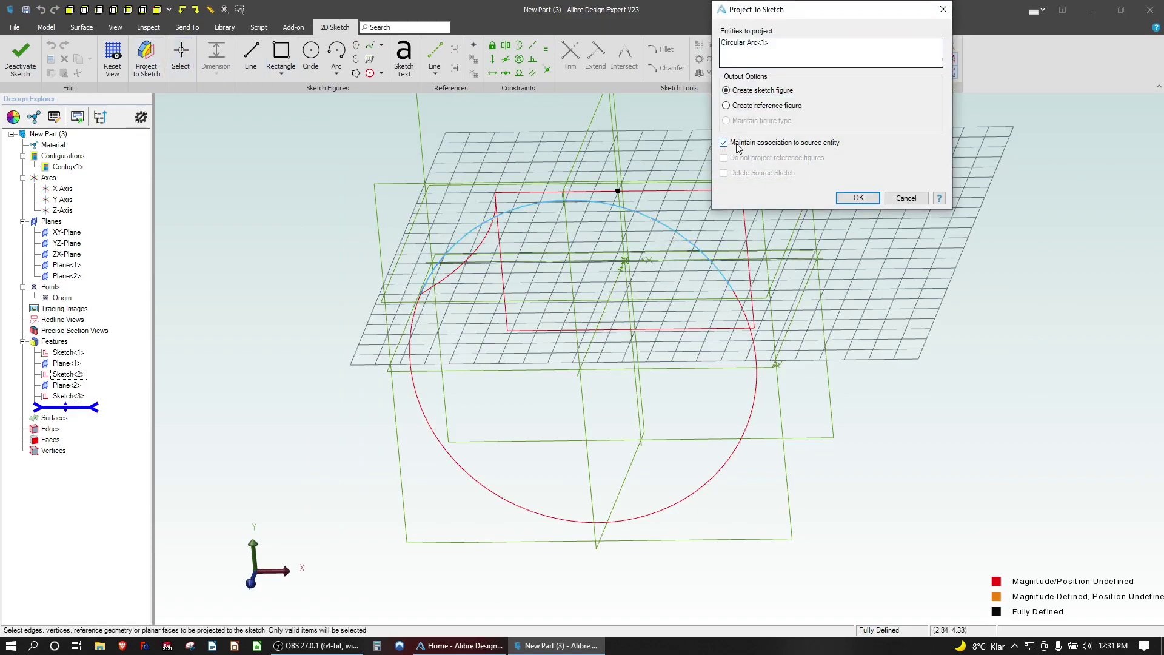
click(858, 198)
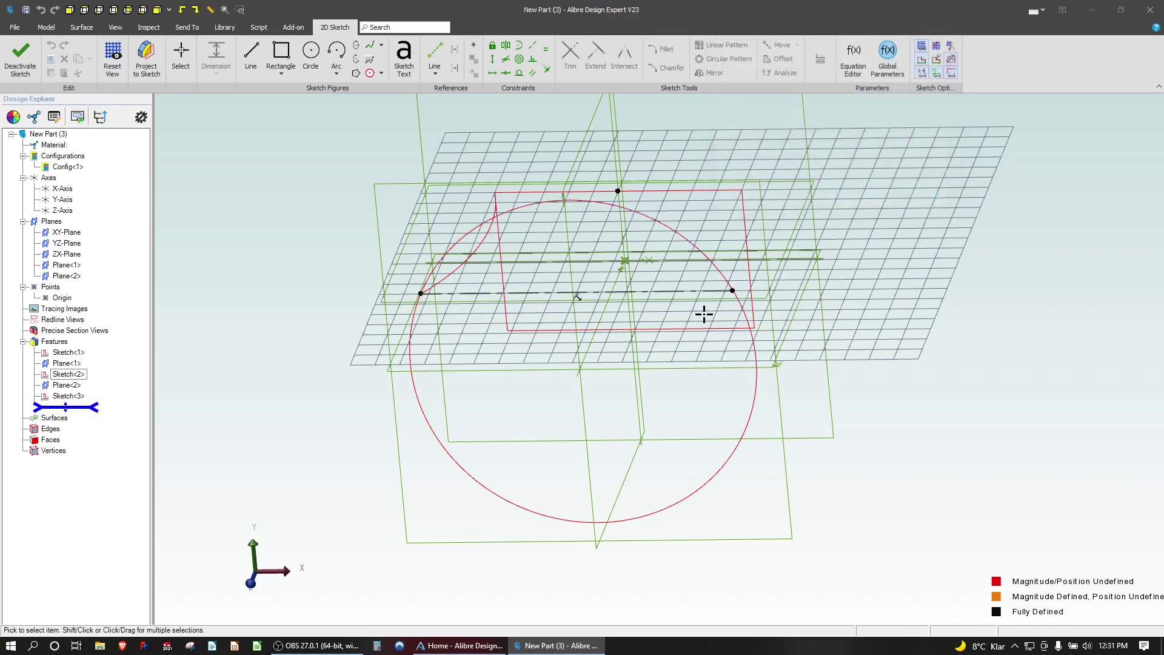
Project the rectangle's upper edge into the new sketch as a sketch figure, maintaining association to the source entity
middle_drag(702, 260, 674, 275)
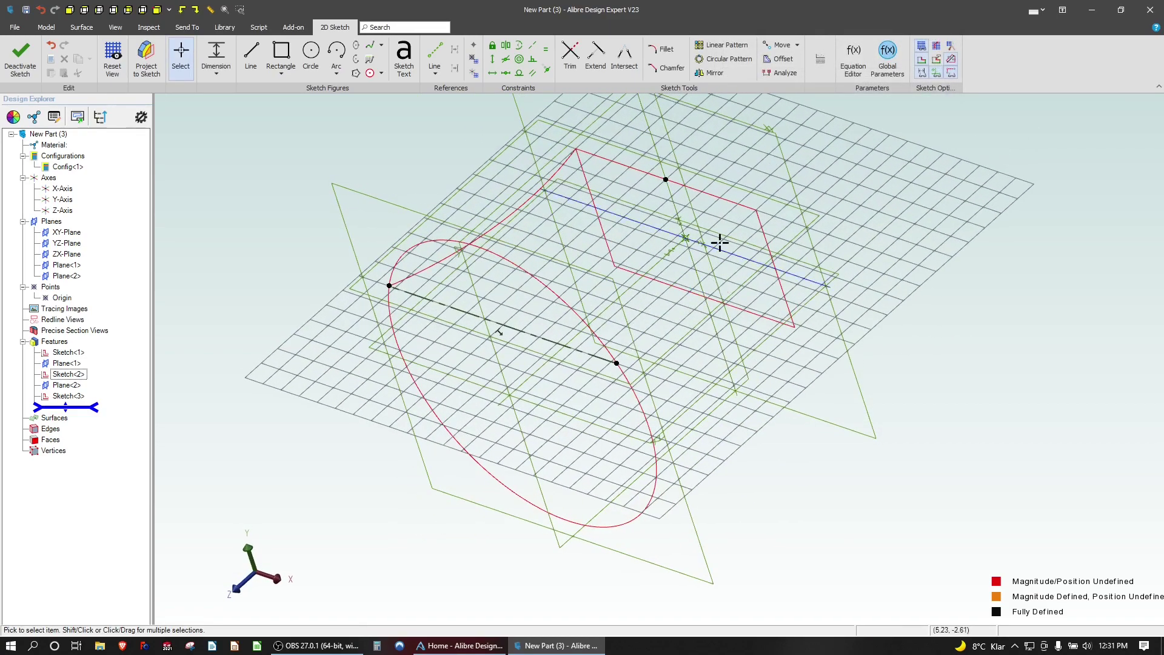
click(146, 51)
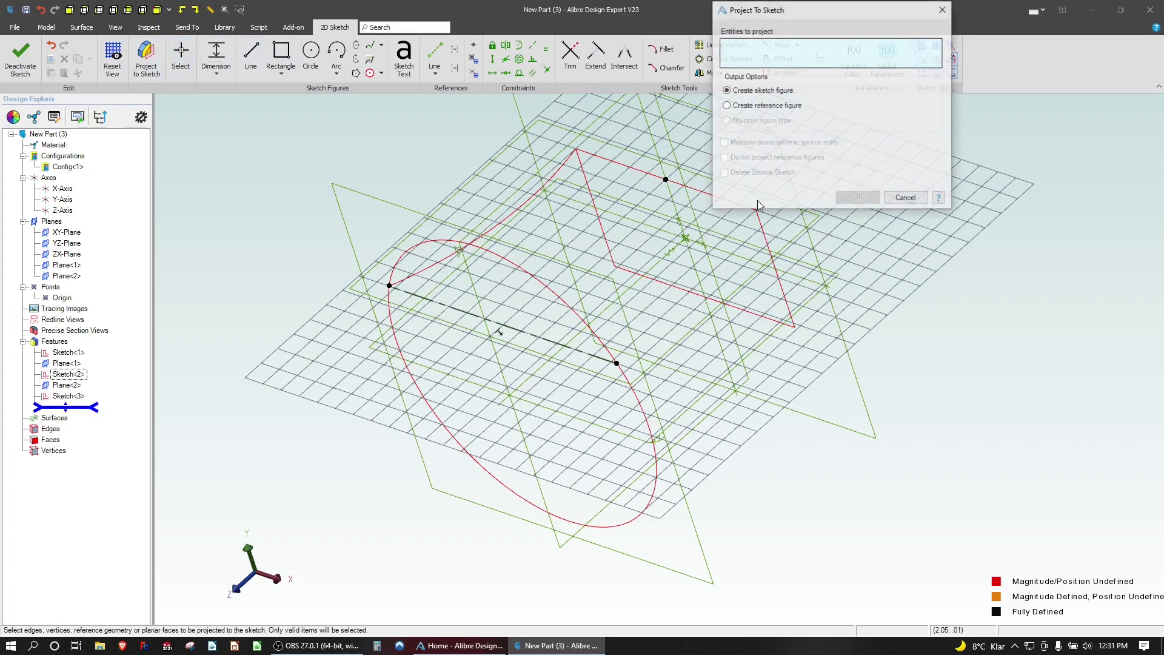
click(694, 189)
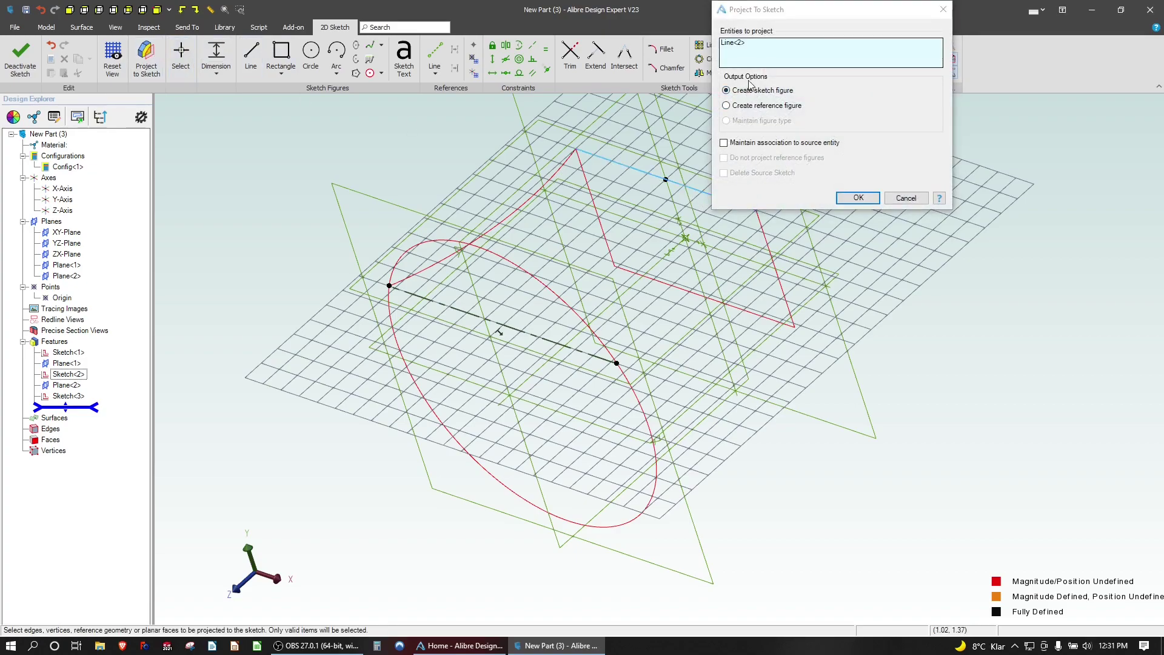
click(724, 143)
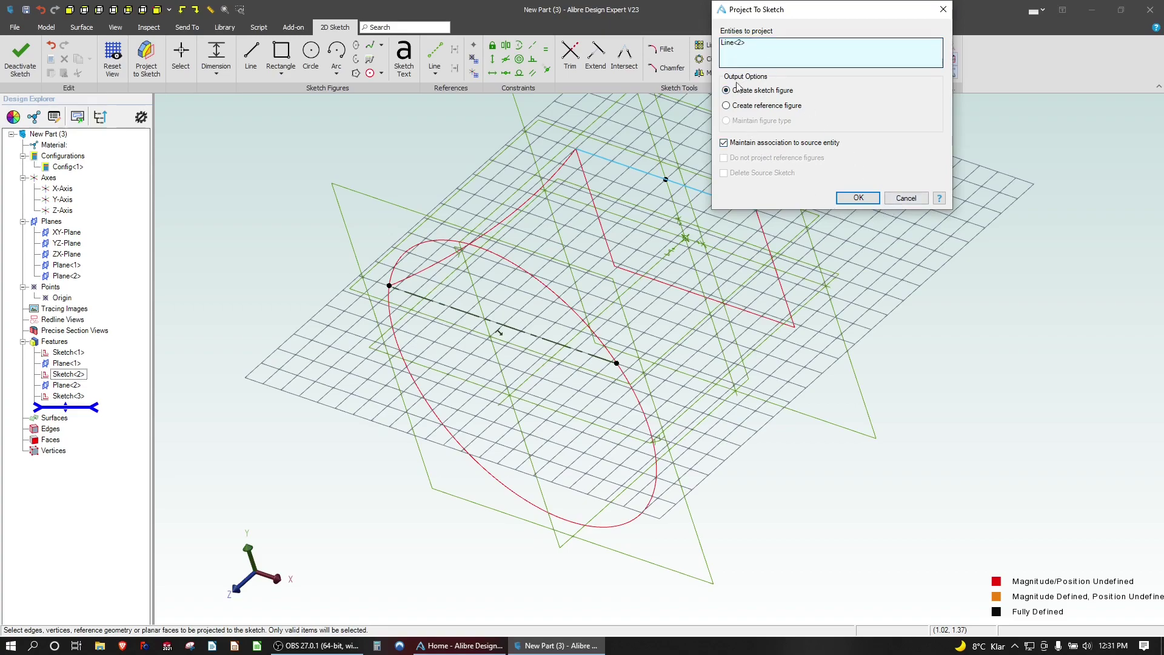
click(856, 199)
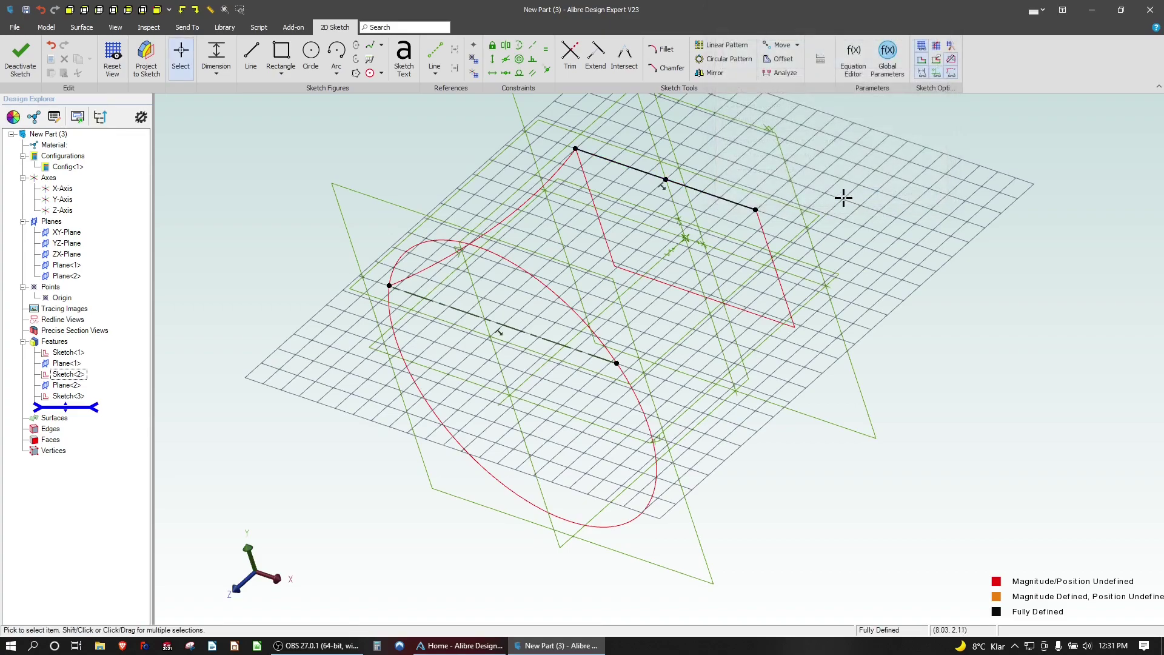
Convert the projected rectangle edge to a reference figure and draw a straight line joining it to the projected circle arc on the side opposite the curved guide
right_click(728, 197)
click(772, 494)
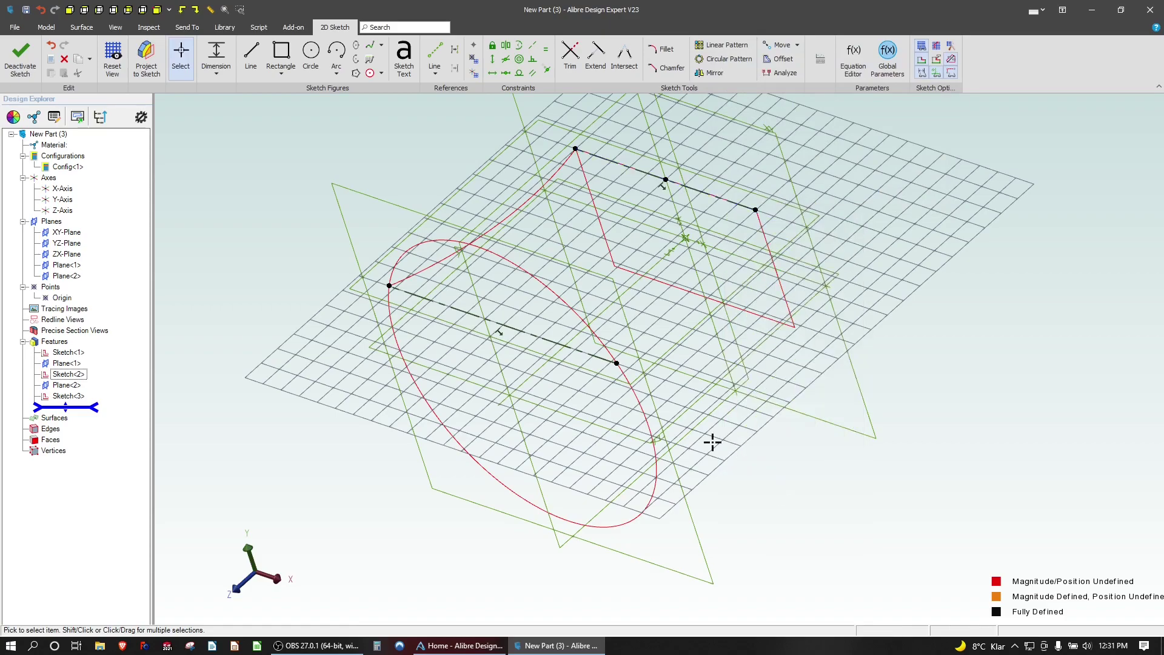
click(251, 54)
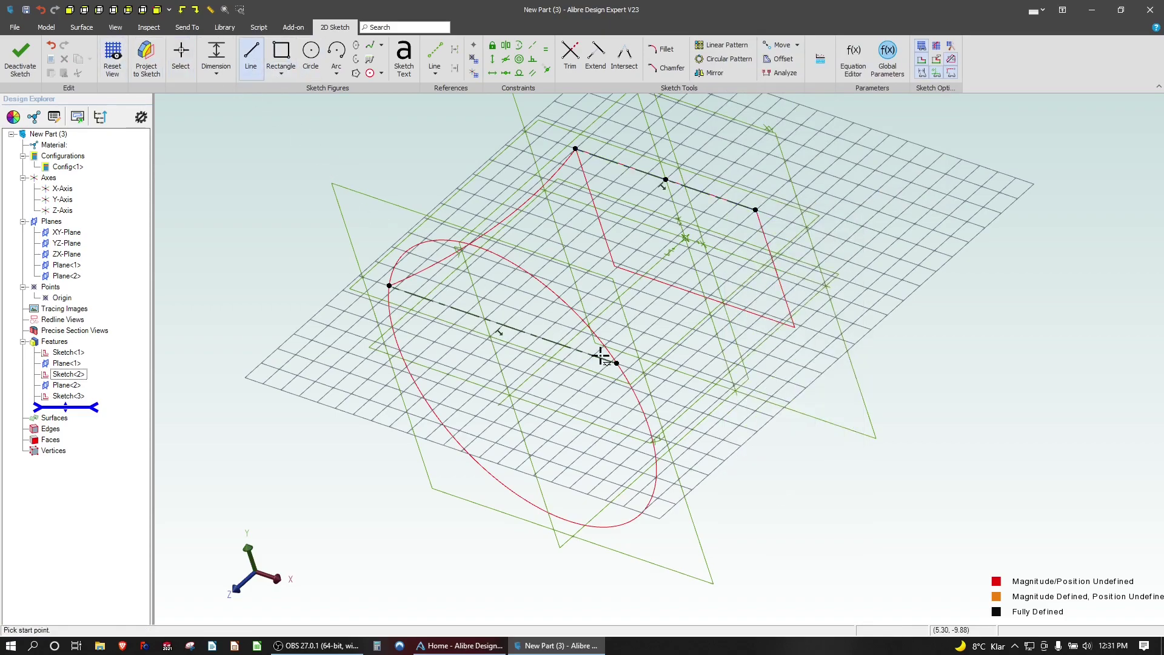
click(617, 362)
click(754, 210)
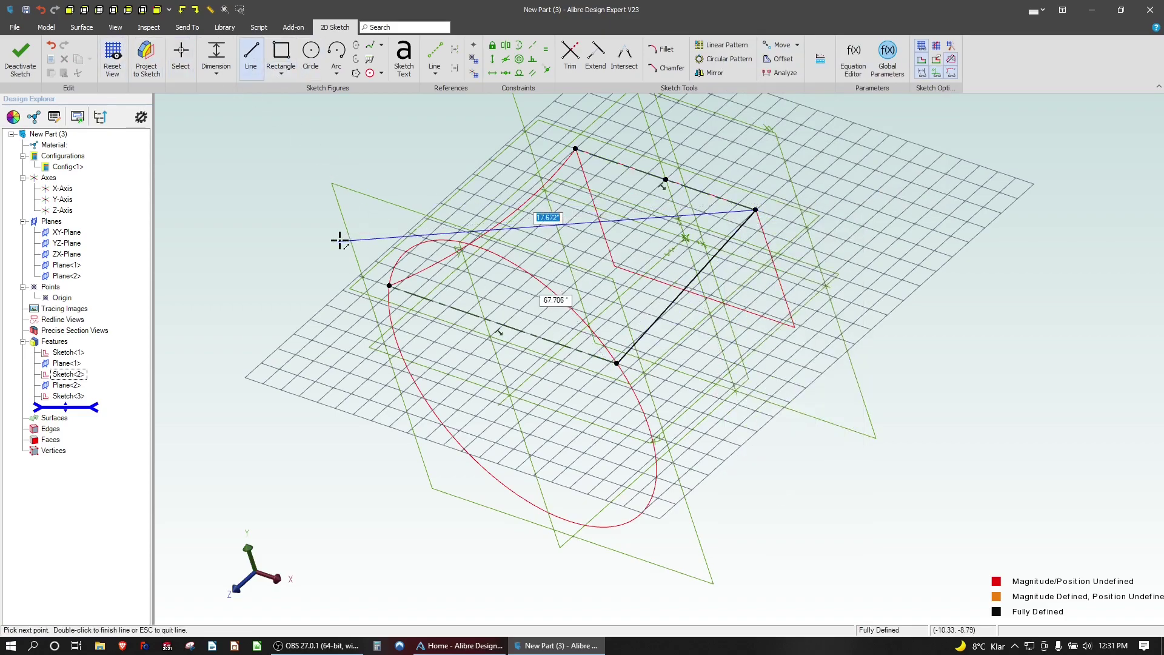
key(Escape)
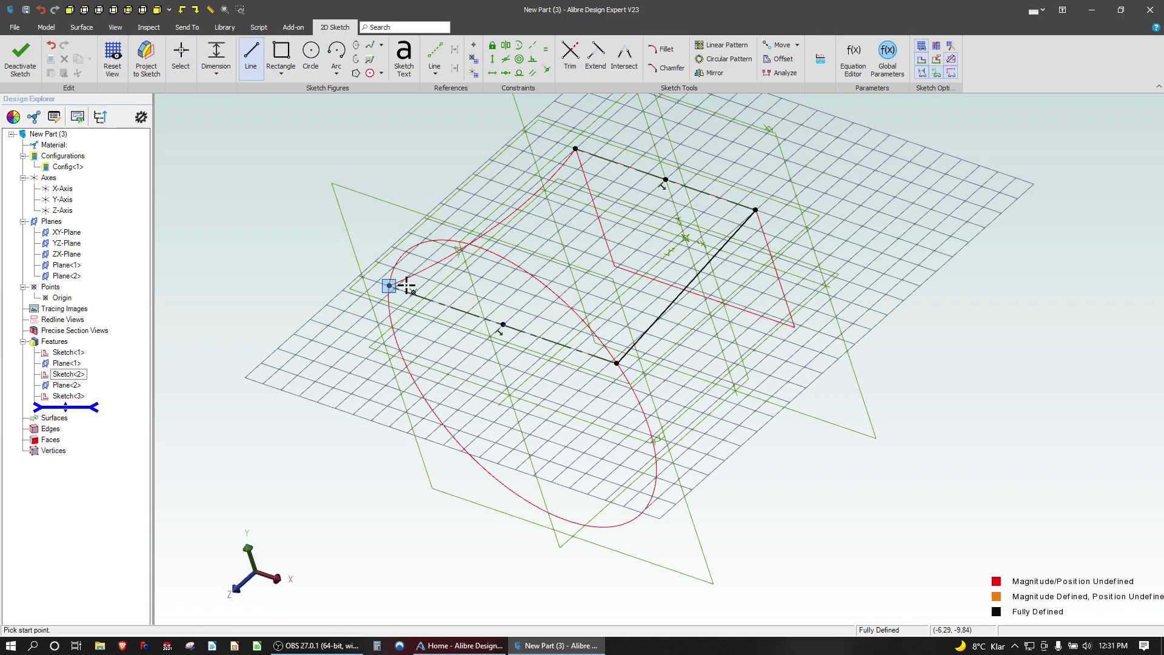
Finish the straight guide sketch, ignoring the open-sketch warning and turning that warning off for future sketches
click(20, 56)
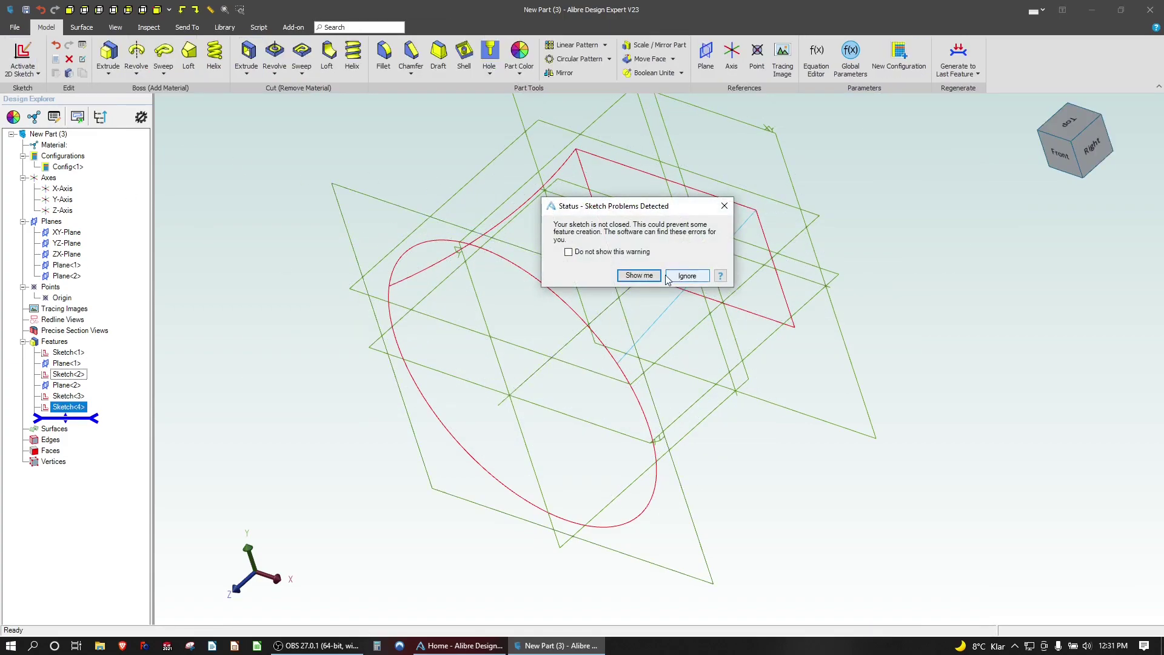
click(569, 252)
click(687, 277)
Start a Loft boss with the rectangle sketch and the circle sketch as its cross sections
mouse_move(694, 411)
middle_down()
mouse_move(674, 384)
mouse_move(648, 420)
mouse_move(656, 435)
mouse_move(654, 418)
middle_up()
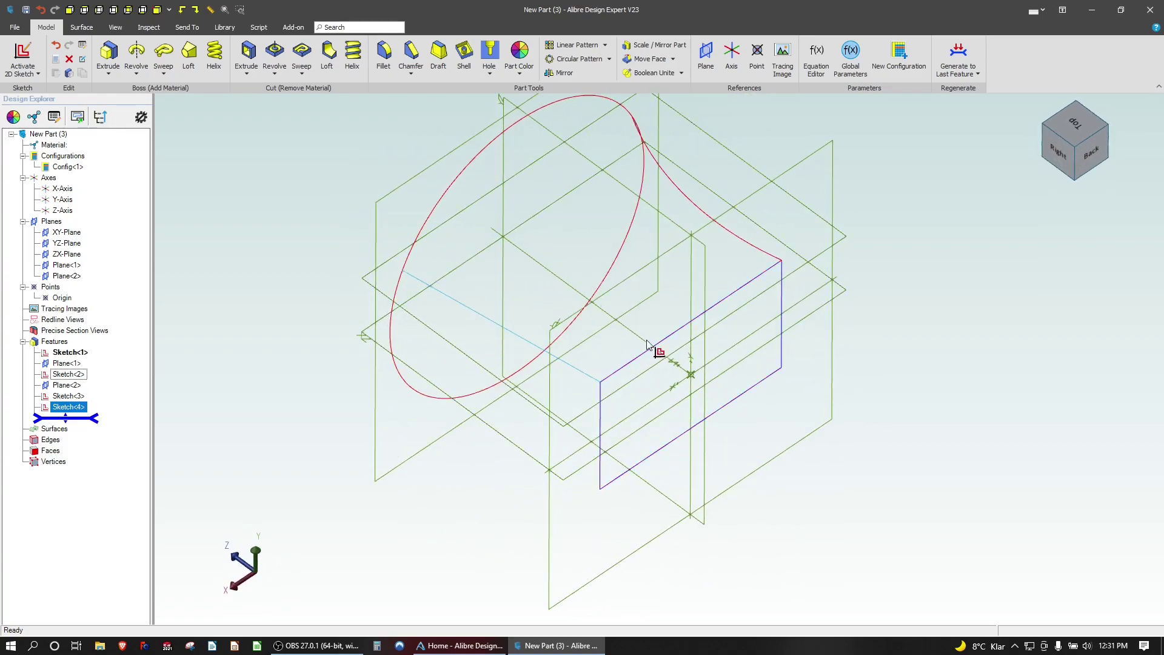
click(642, 318)
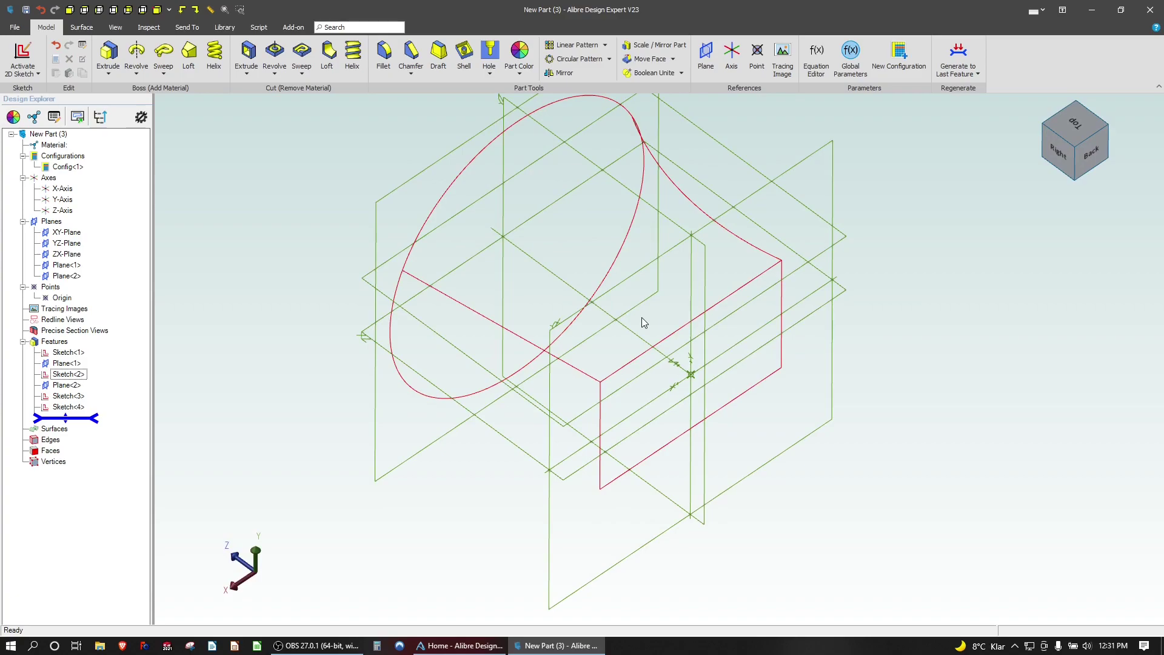
scroll(642, 318, down, 3)
scroll(602, 281, up, 4)
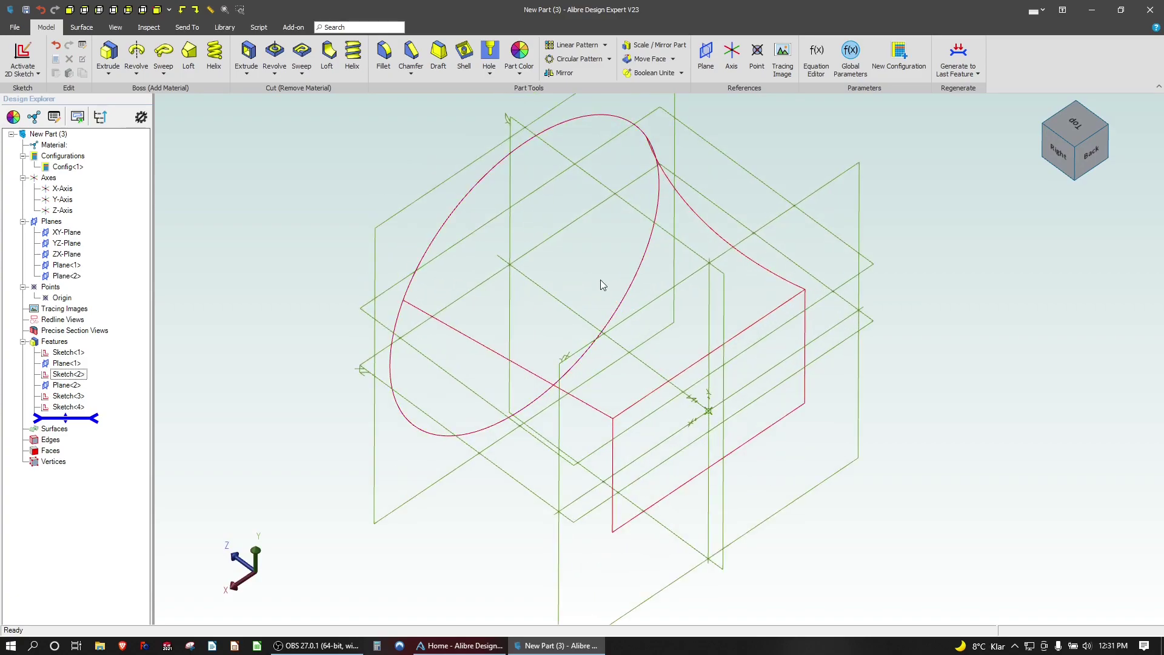
scroll(603, 282, up, 2)
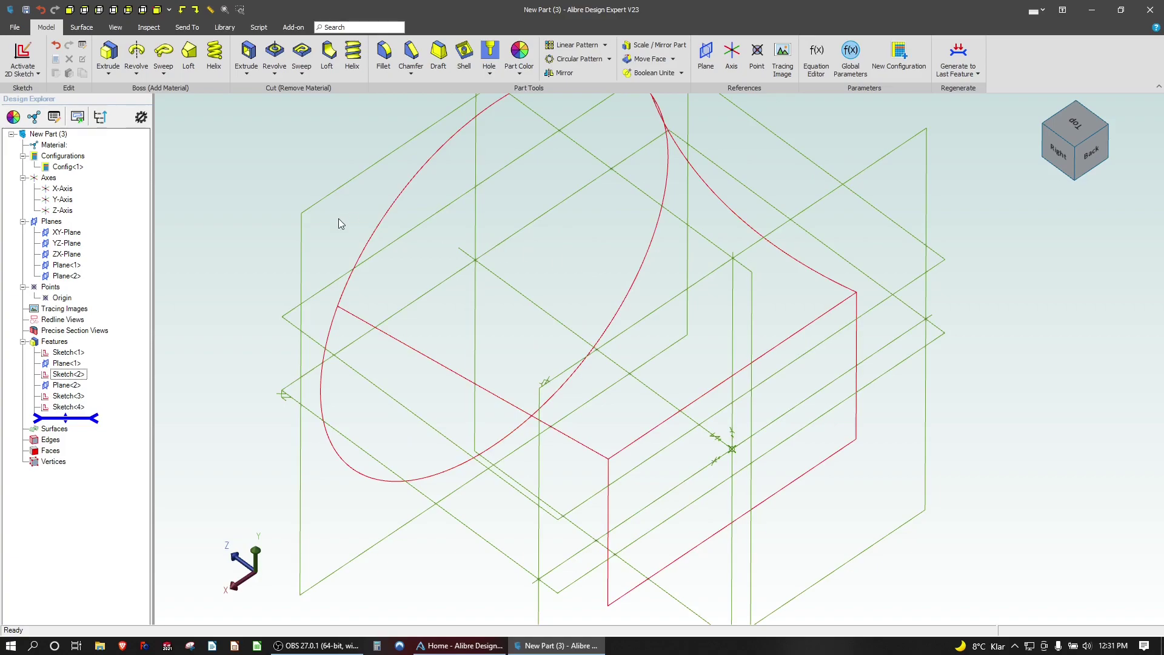
click(193, 59)
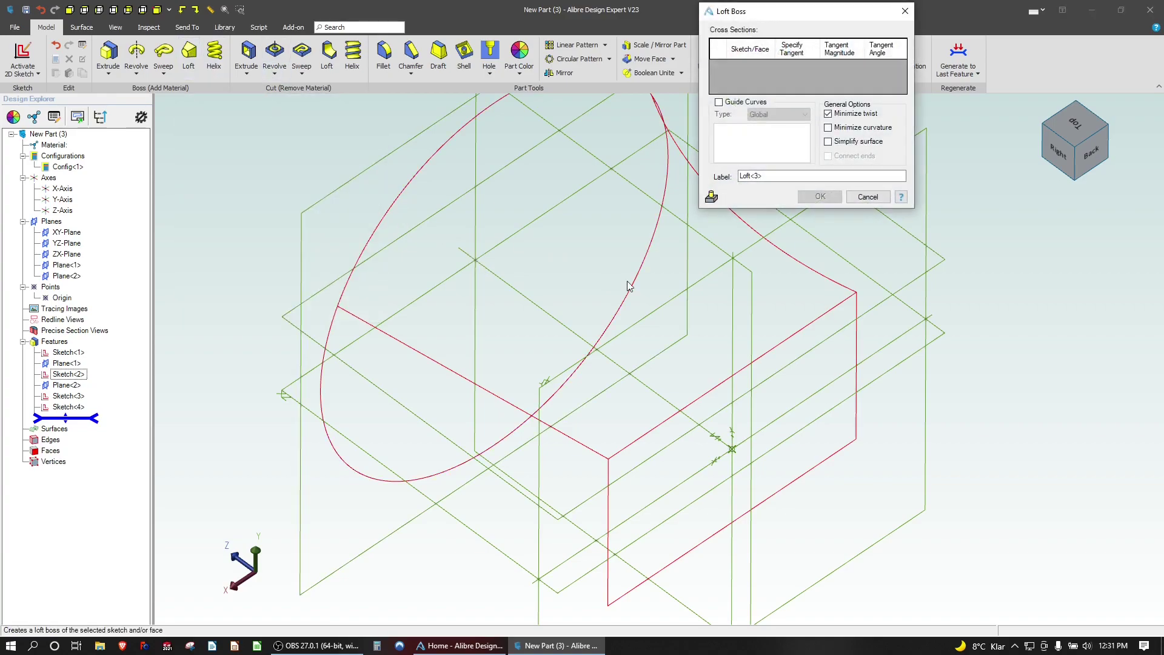
click(813, 324)
click(450, 151)
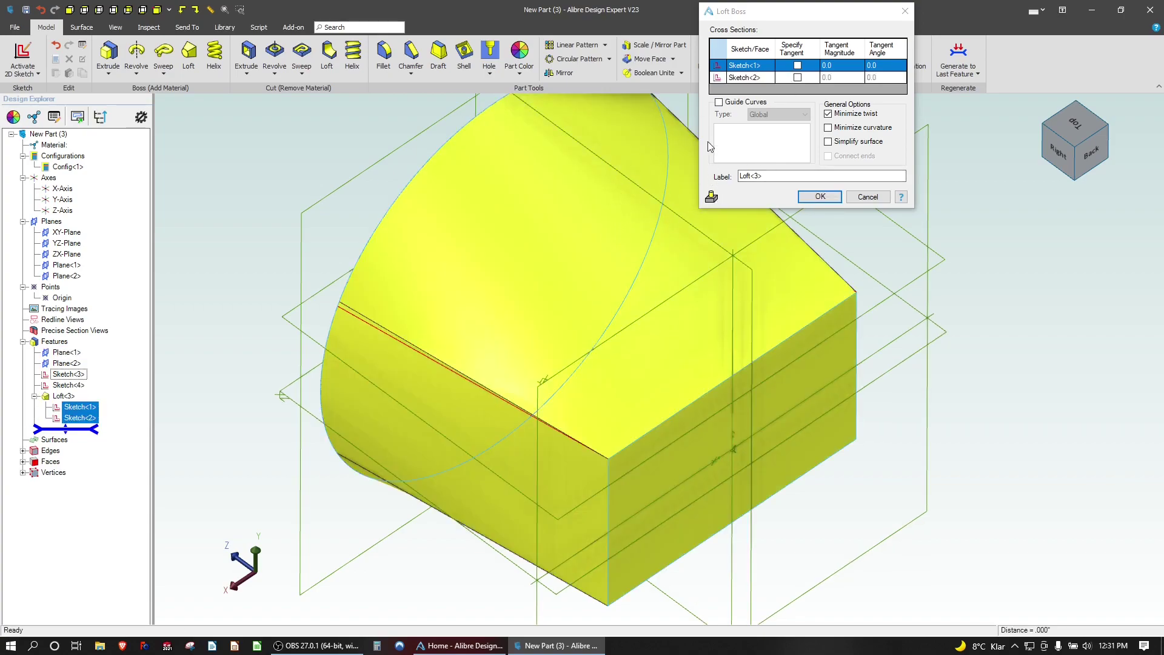
Enable guide curves for the loft and add the straight line sketch as a Global guide curve
click(719, 101)
click(452, 373)
middle_drag(453, 374, 606, 327)
Compare the loft preview with guide curves on and off to examine the effect of the straight guide
click(719, 101)
mouse_move(716, 238)
middle_down()
mouse_move(689, 245)
mouse_move(696, 455)
mouse_move(704, 245)
mouse_move(718, 267)
middle_up()
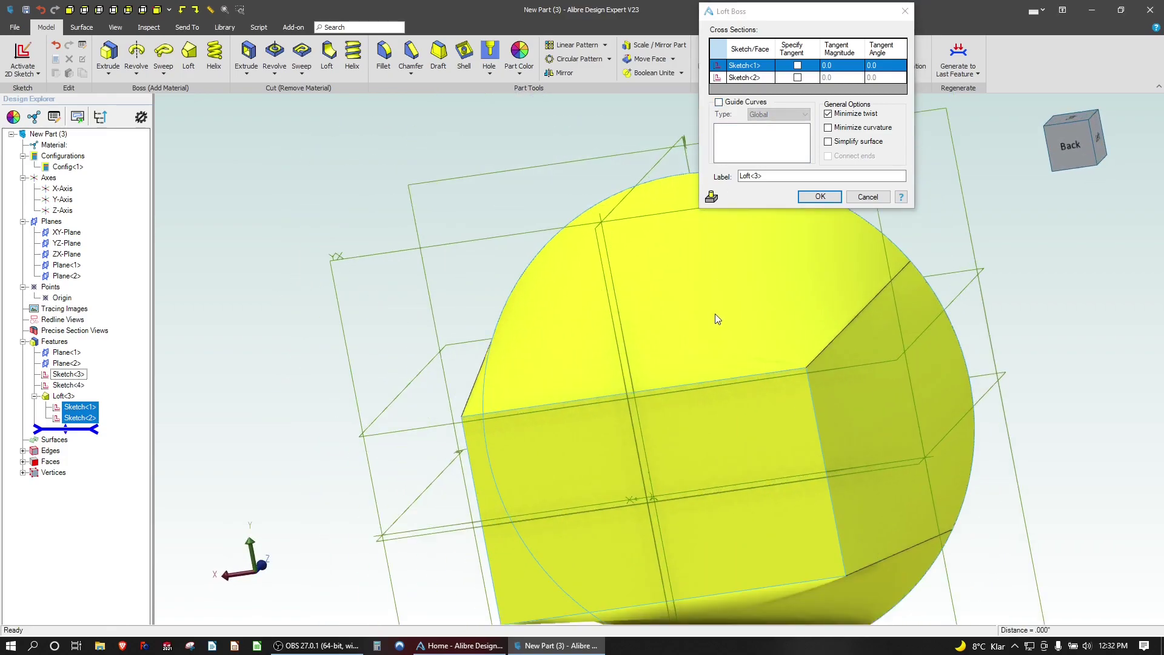
middle_drag(715, 311, 717, 308)
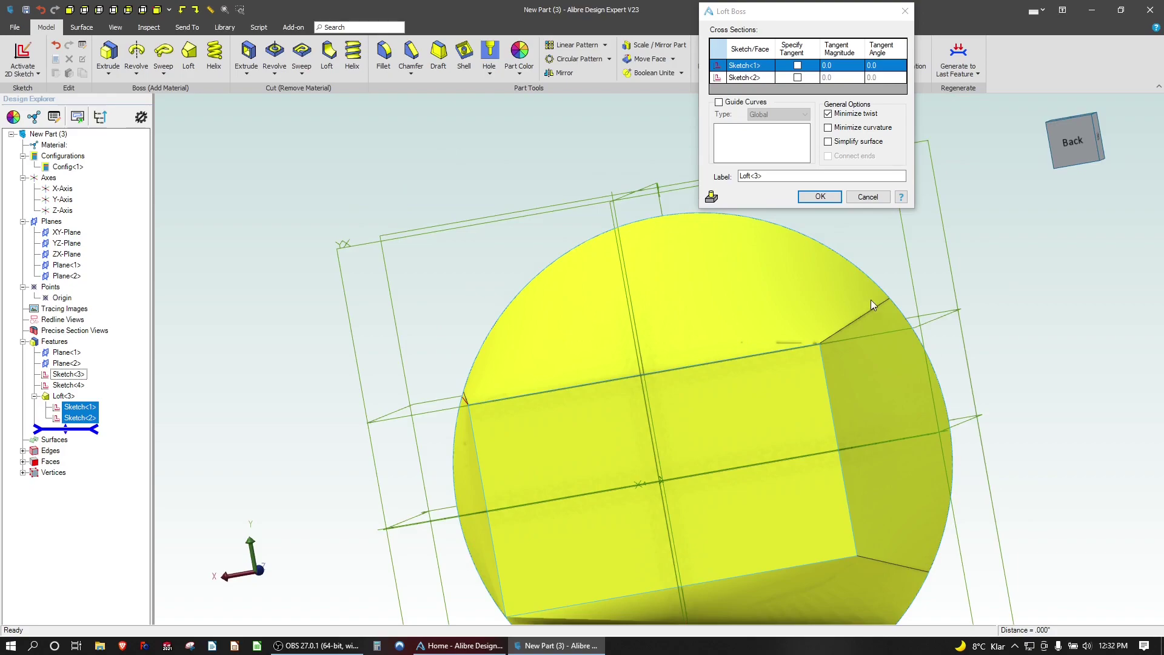
click(719, 102)
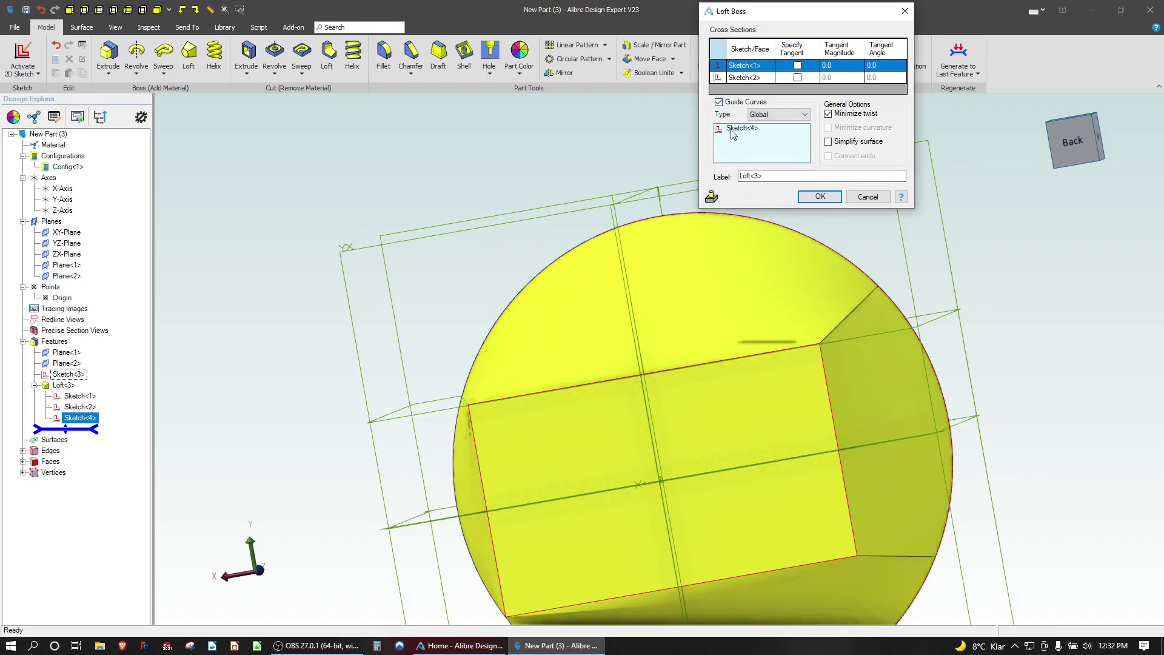
click(719, 102)
click(719, 102)
click(719, 101)
click(719, 101)
middle_drag(599, 418, 618, 431)
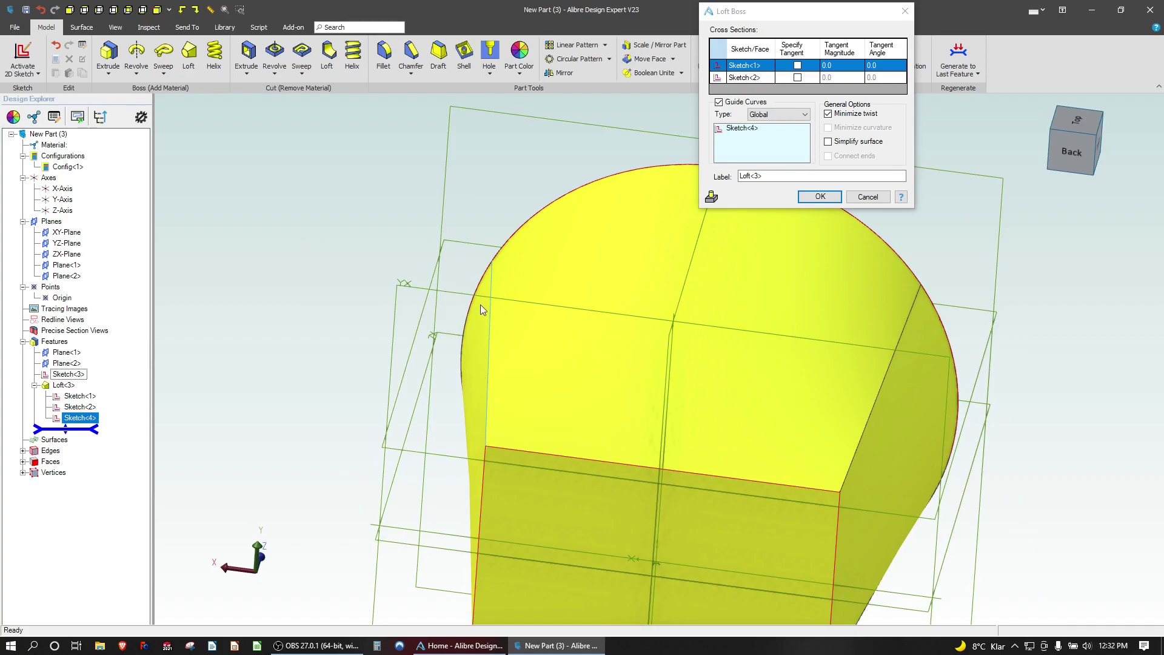
Add the curved sketch as a second guide curve and inspect the loft preview from several angles
click(756, 194)
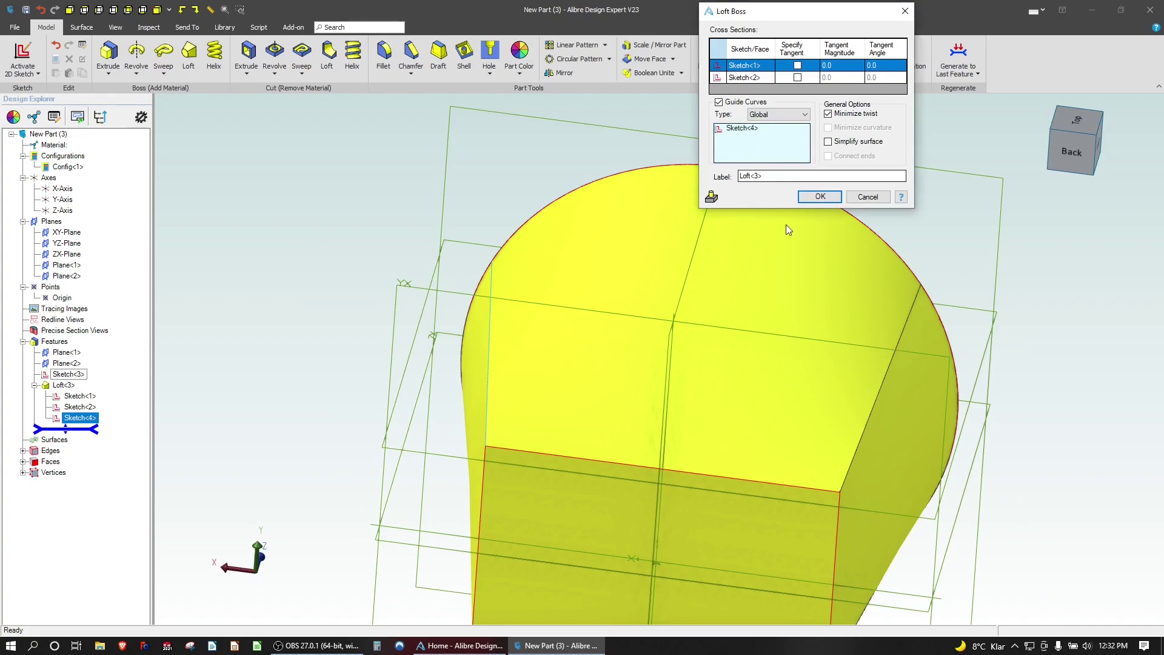
click(856, 397)
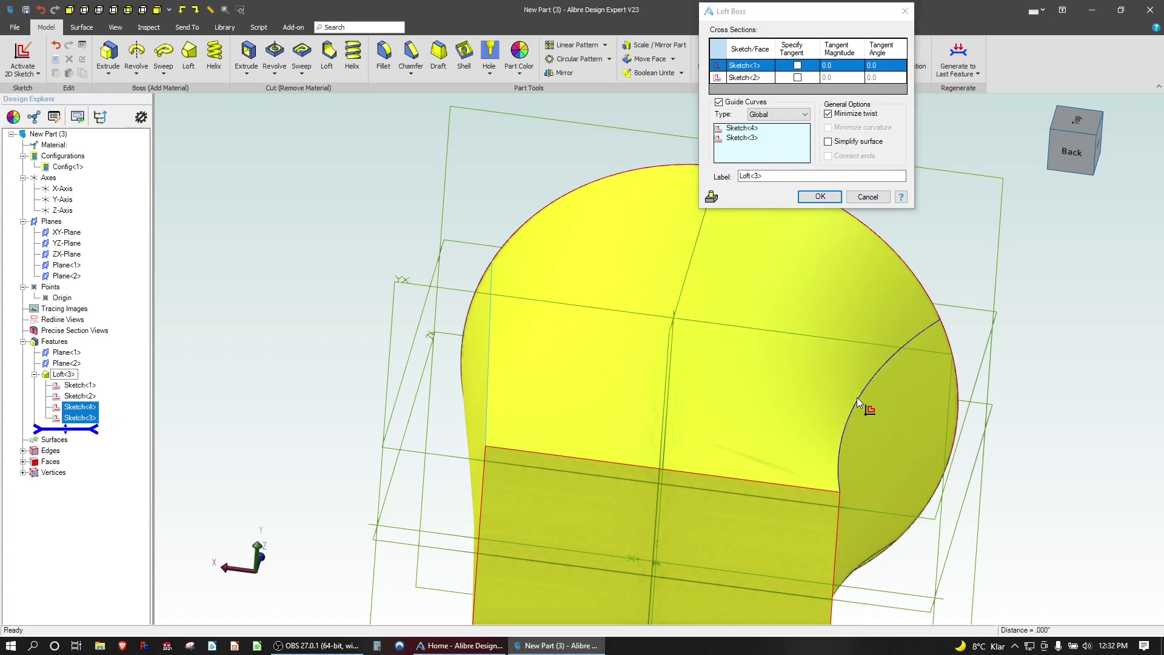
middle_drag(765, 478, 723, 437)
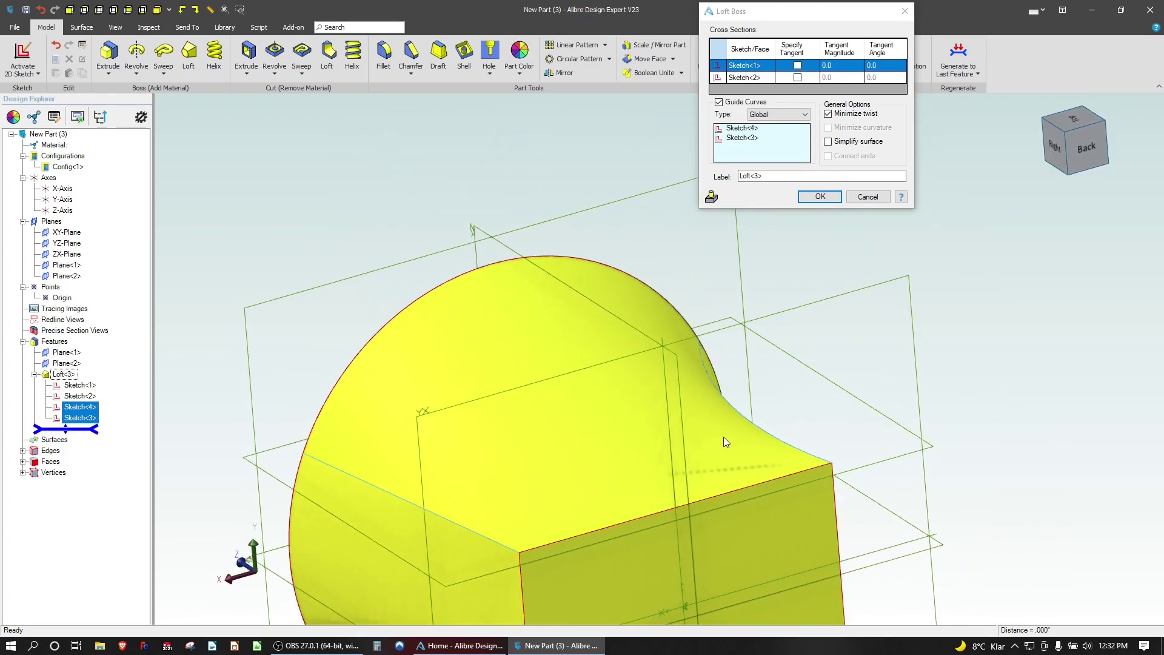
scroll(713, 436, down, 2)
mouse_move(715, 515)
middle_down()
mouse_move(690, 501)
mouse_move(708, 507)
mouse_move(703, 518)
middle_up()
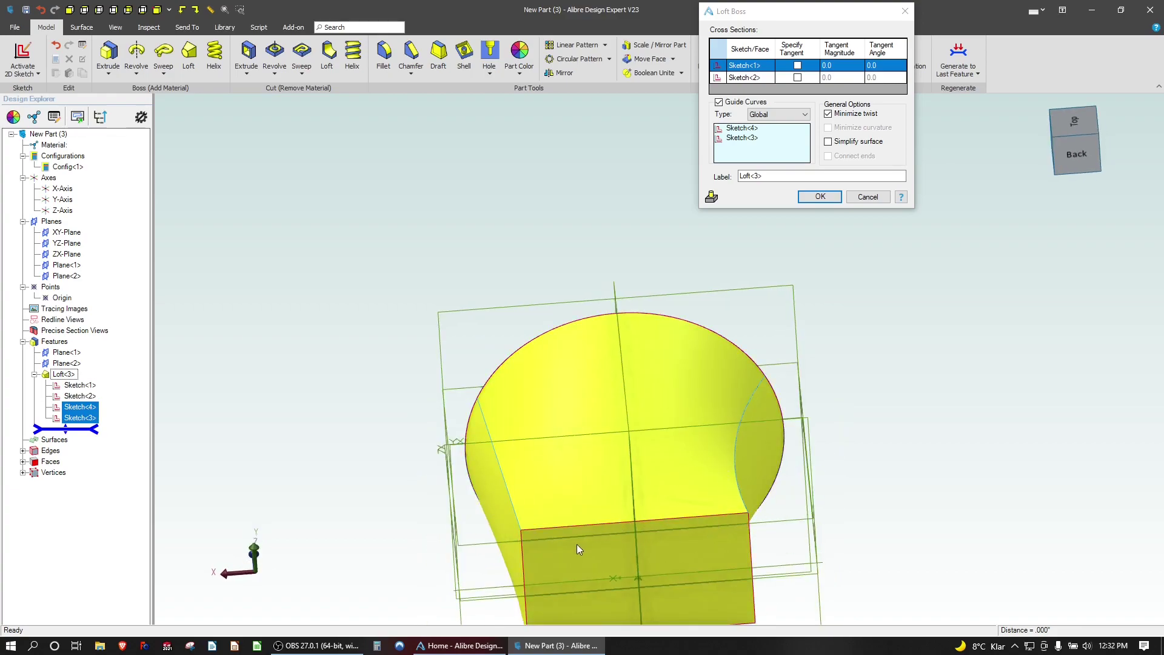
mouse_move(664, 559)
middle_down()
mouse_move(649, 512)
mouse_move(678, 498)
mouse_move(657, 504)
mouse_move(662, 542)
mouse_move(678, 543)
middle_up()
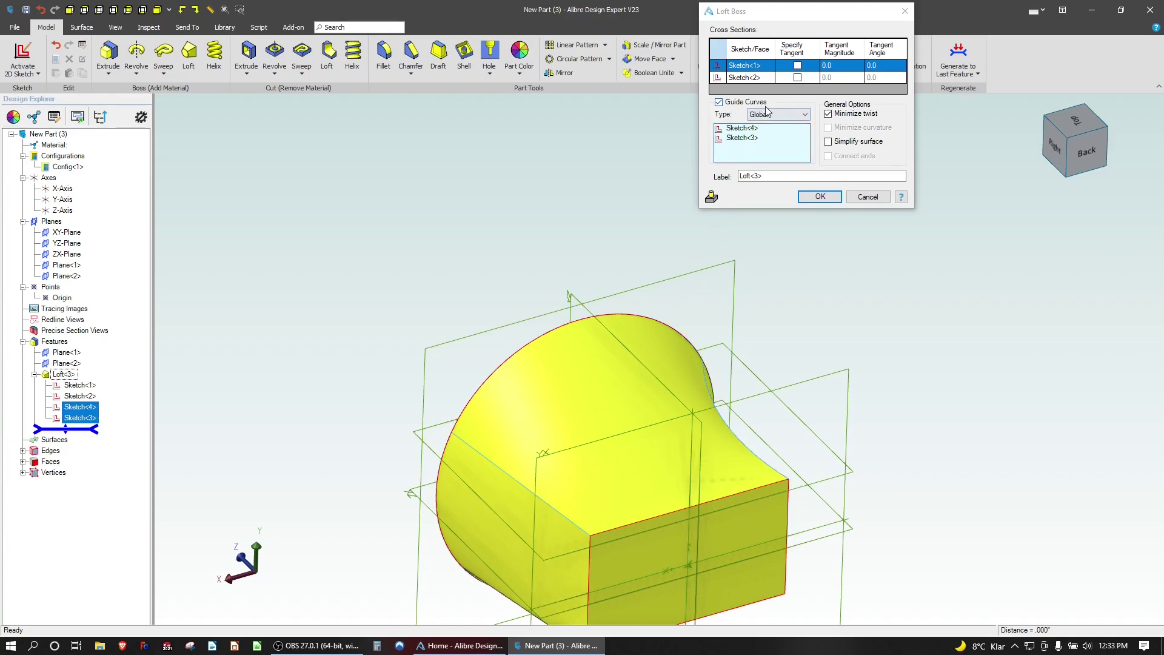
middle_drag(725, 348, 686, 380)
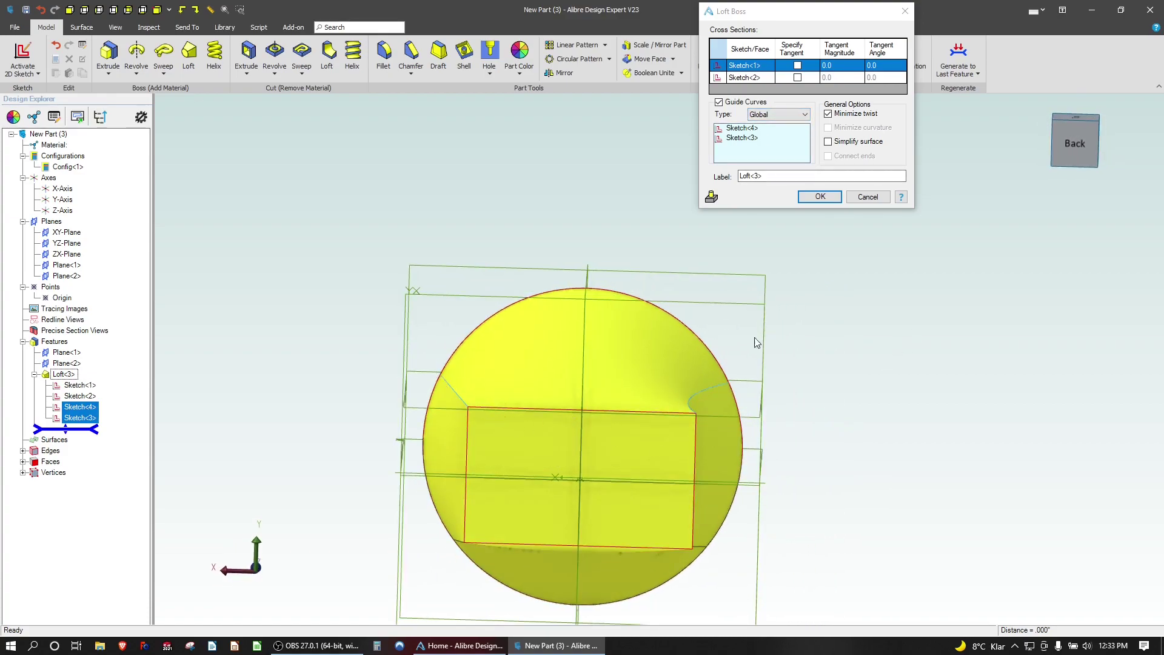
Set the guide curve type to Local, comparing its effect on the loft preview with Global
click(780, 114)
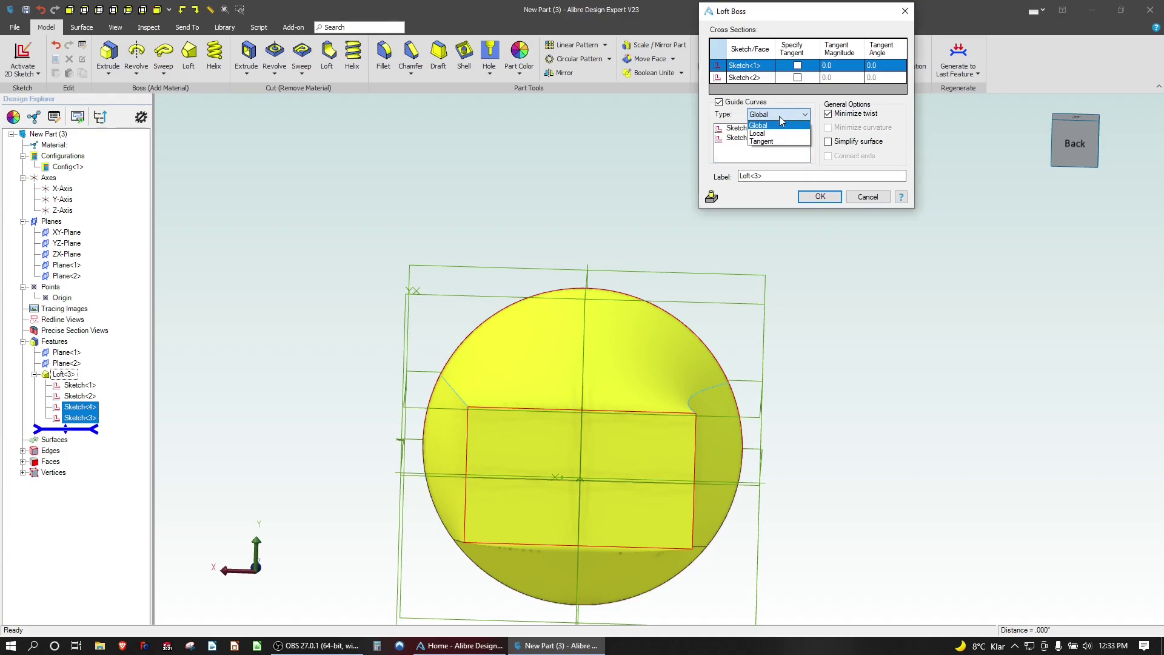
click(765, 135)
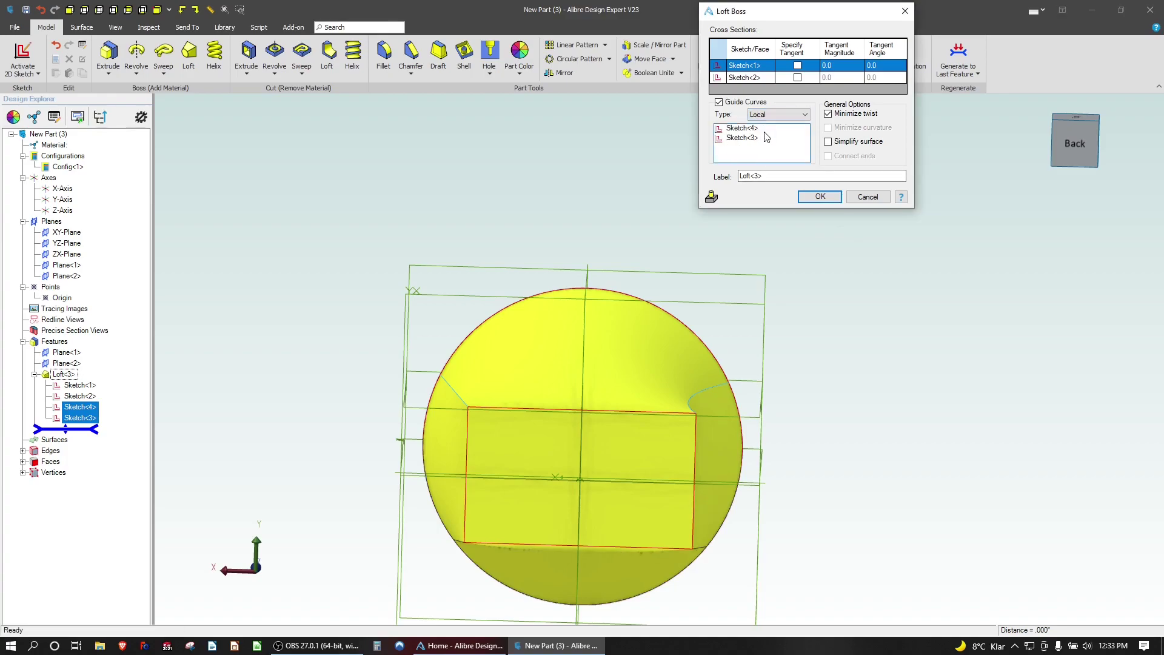
mouse_move(761, 315)
middle_down()
mouse_move(759, 343)
mouse_move(762, 333)
middle_up()
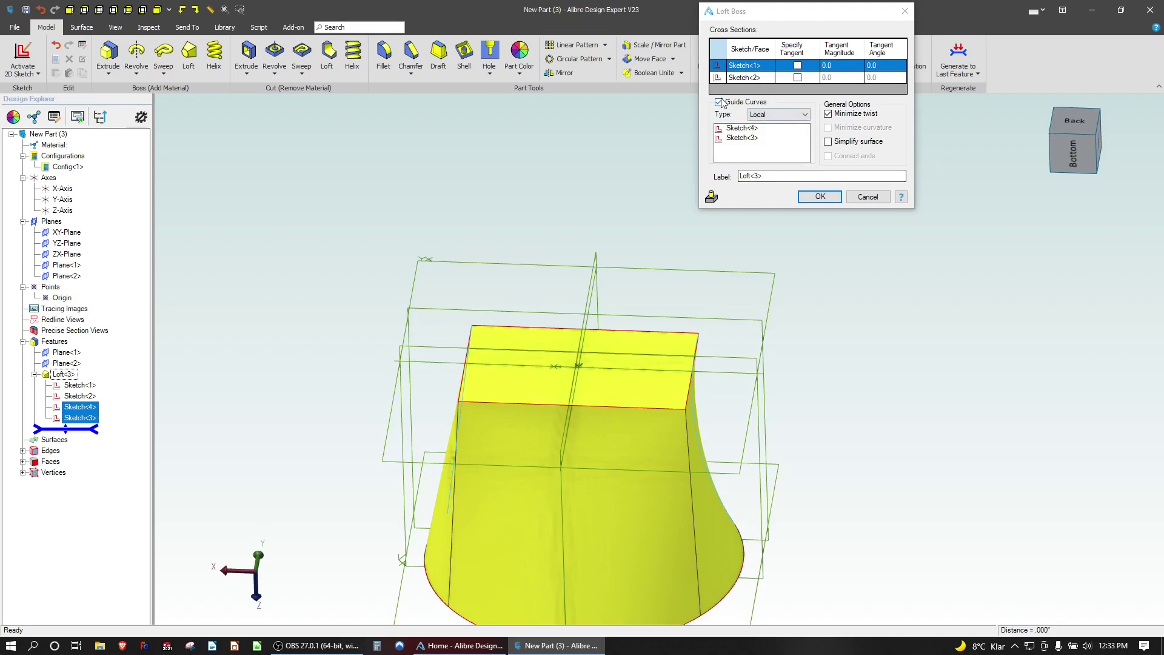
click(769, 115)
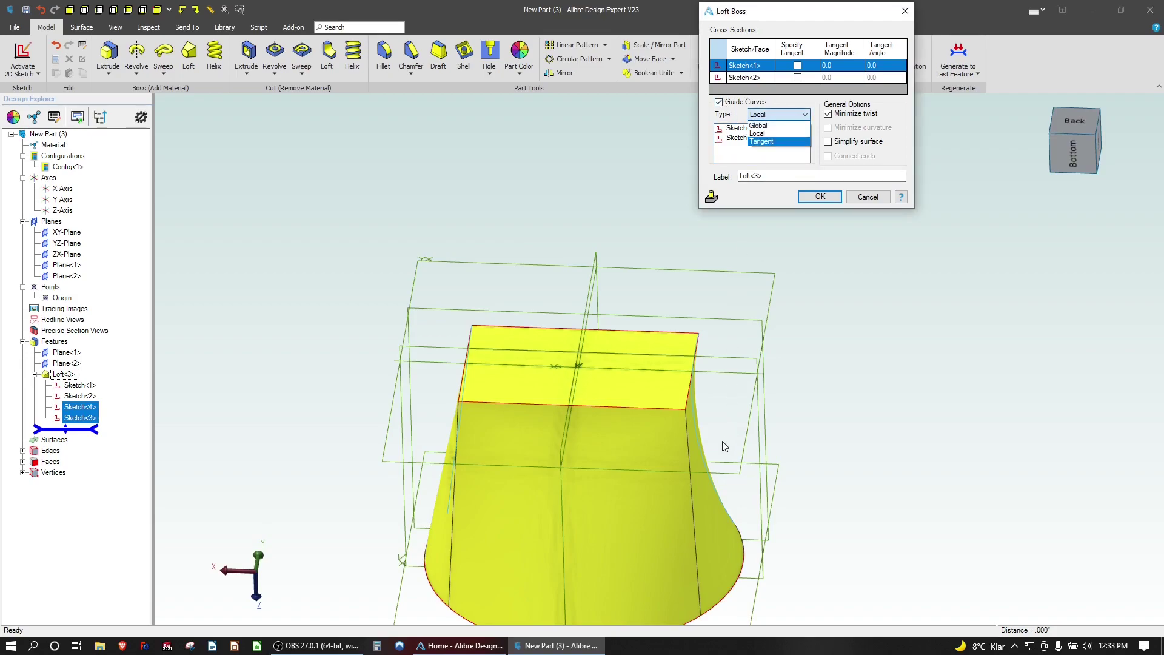
click(769, 126)
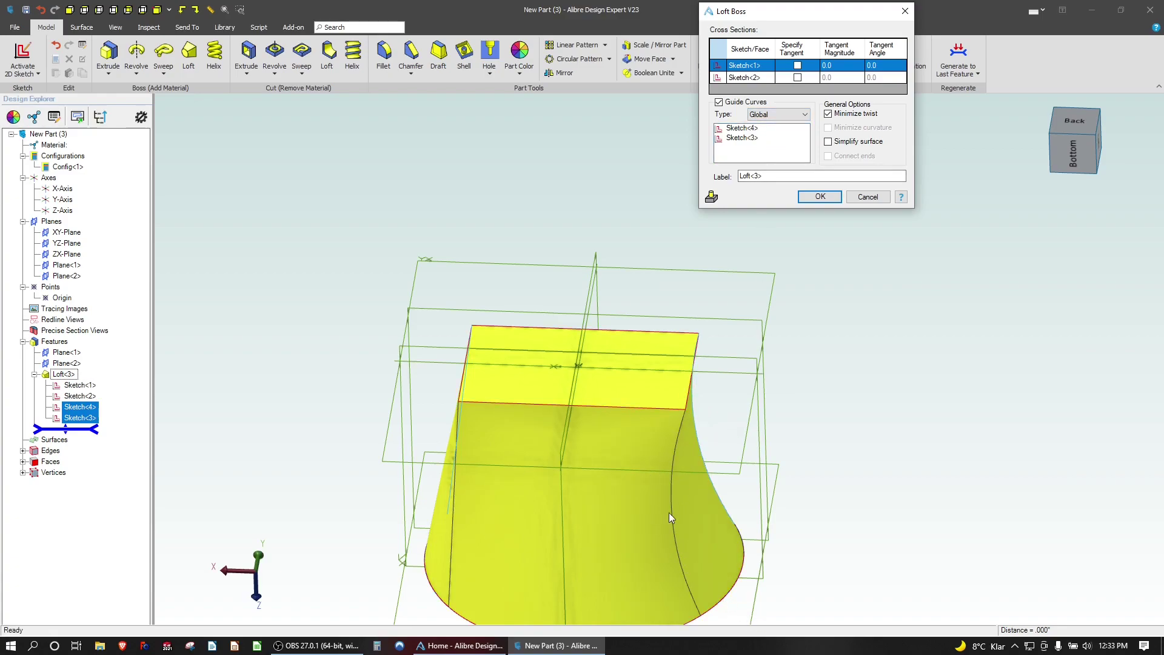
click(763, 116)
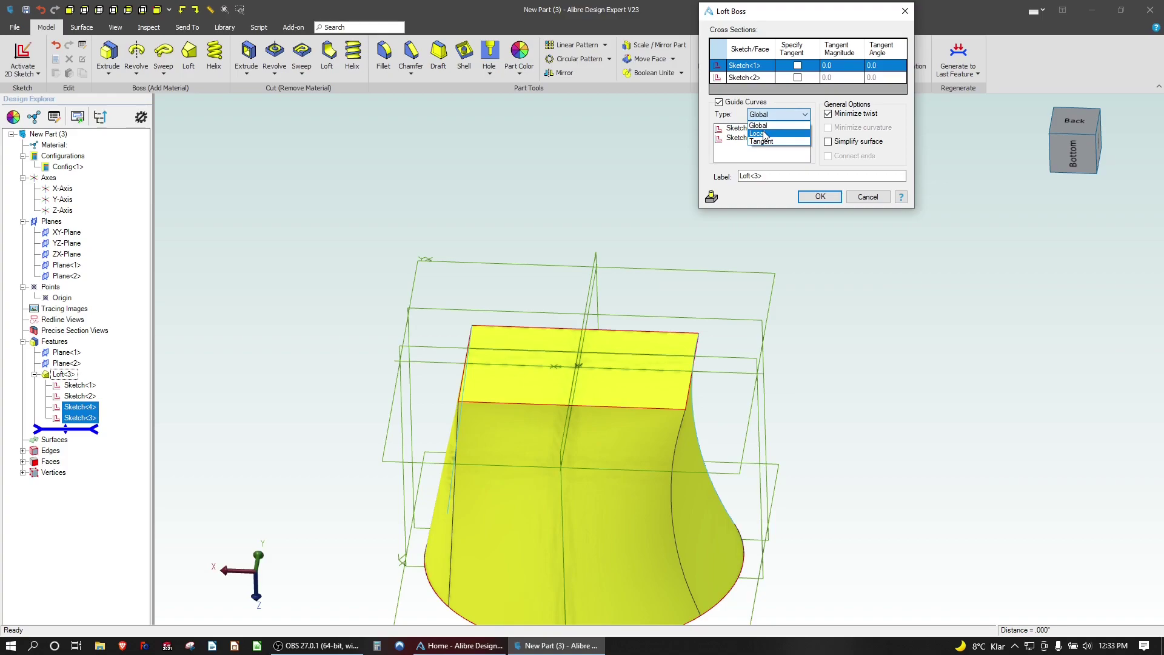
click(762, 133)
right_drag(697, 481, 736, 427)
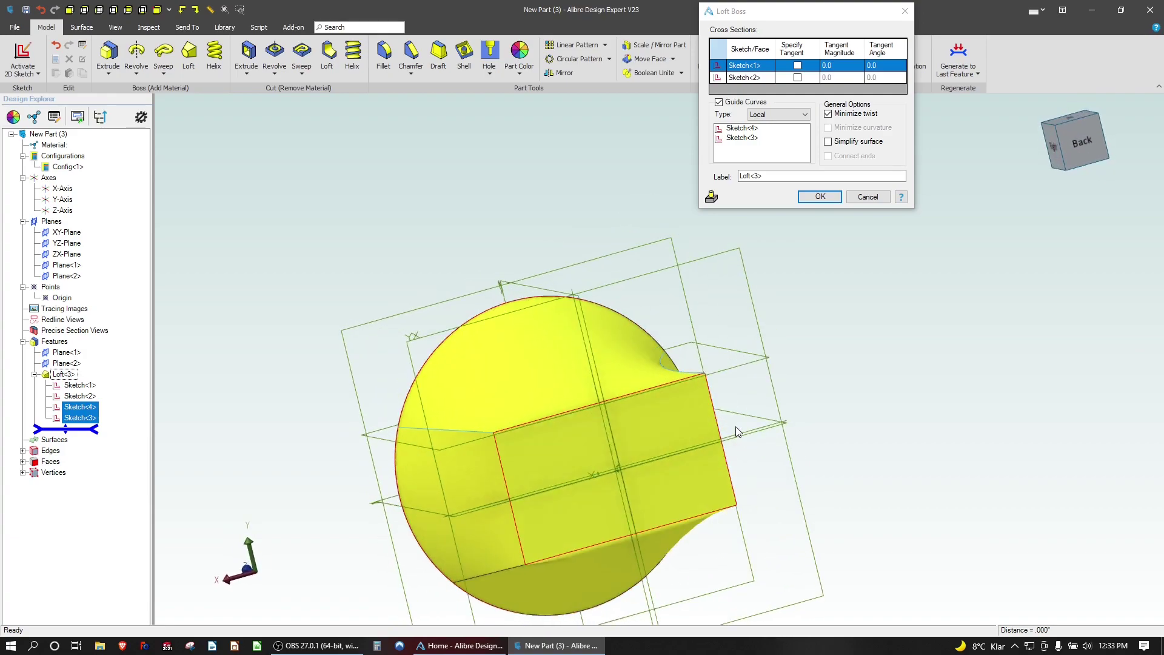
right_drag(702, 325, 716, 350)
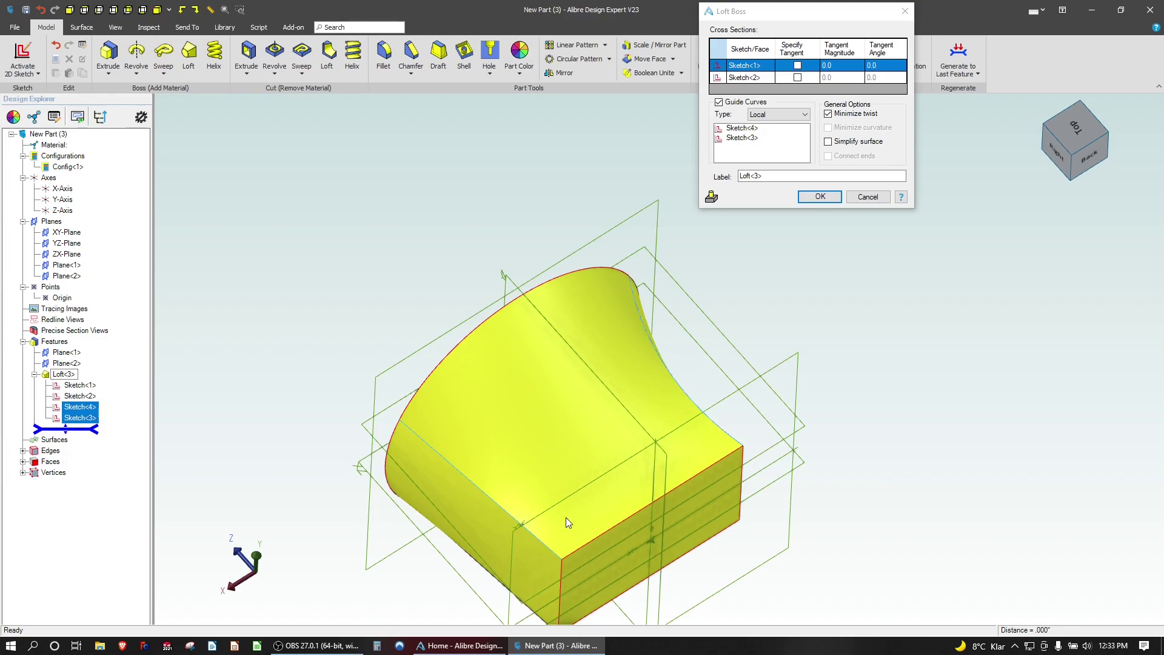
Try the Tangent guide curve type for the loft and return to Local
click(788, 115)
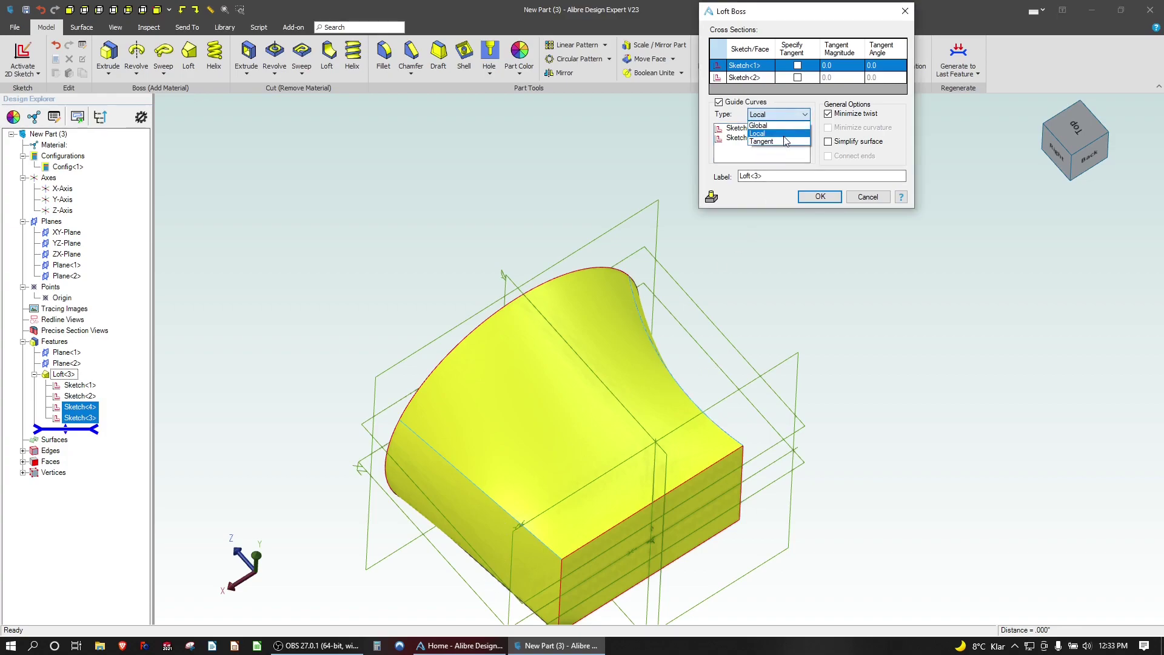
click(782, 142)
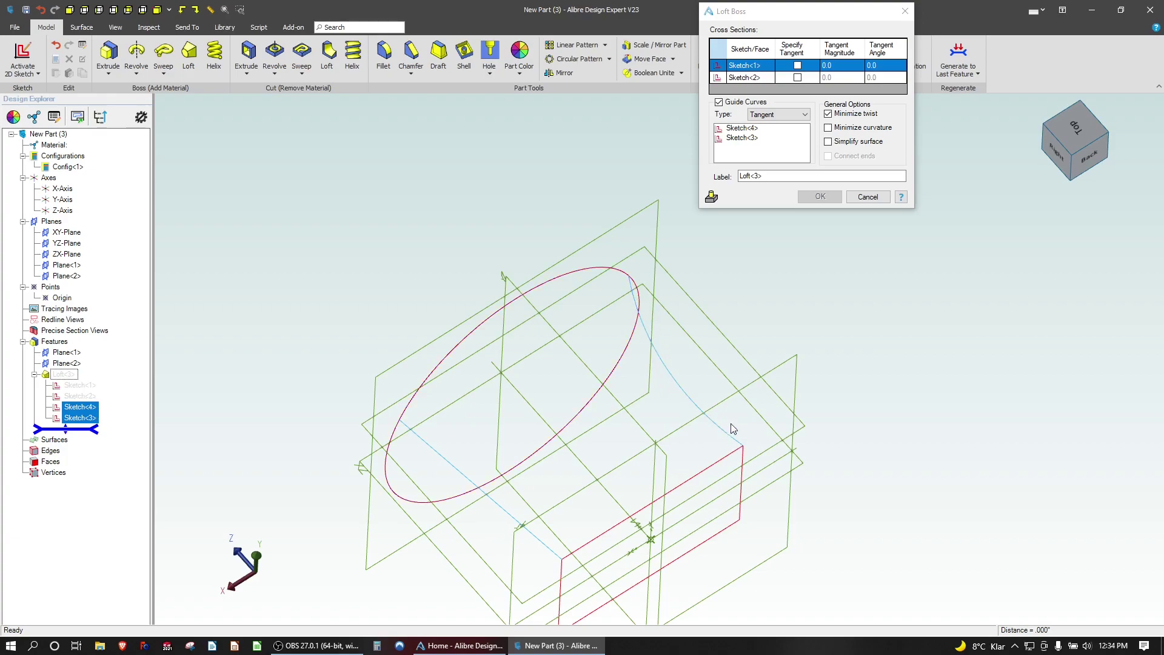
click(787, 117)
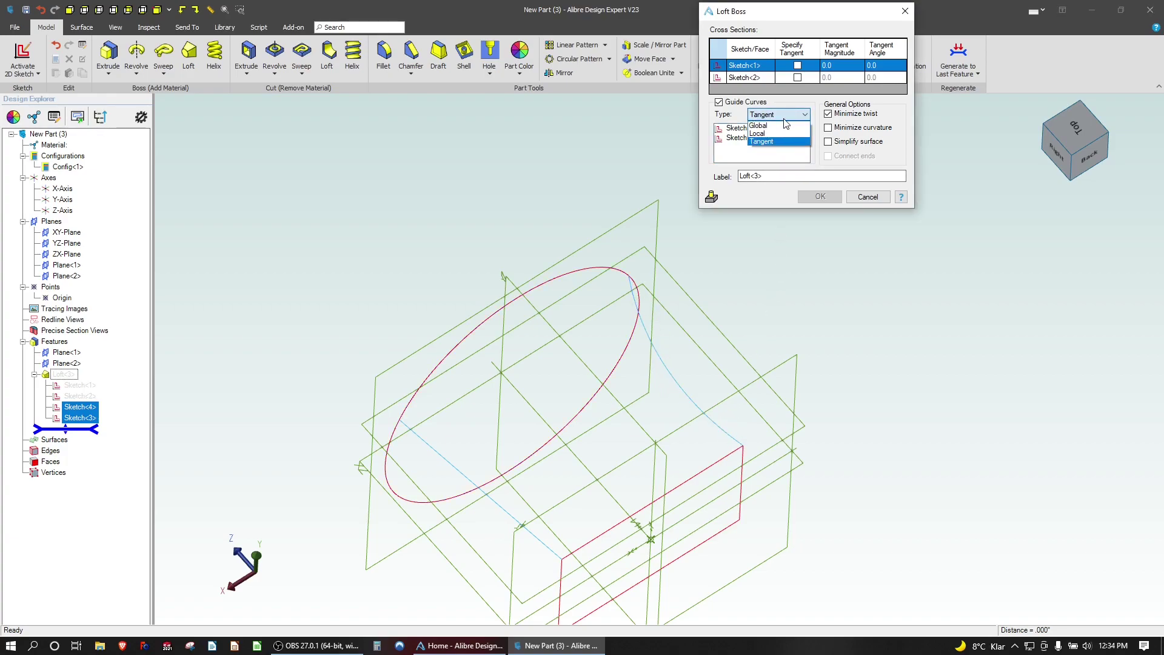
click(778, 133)
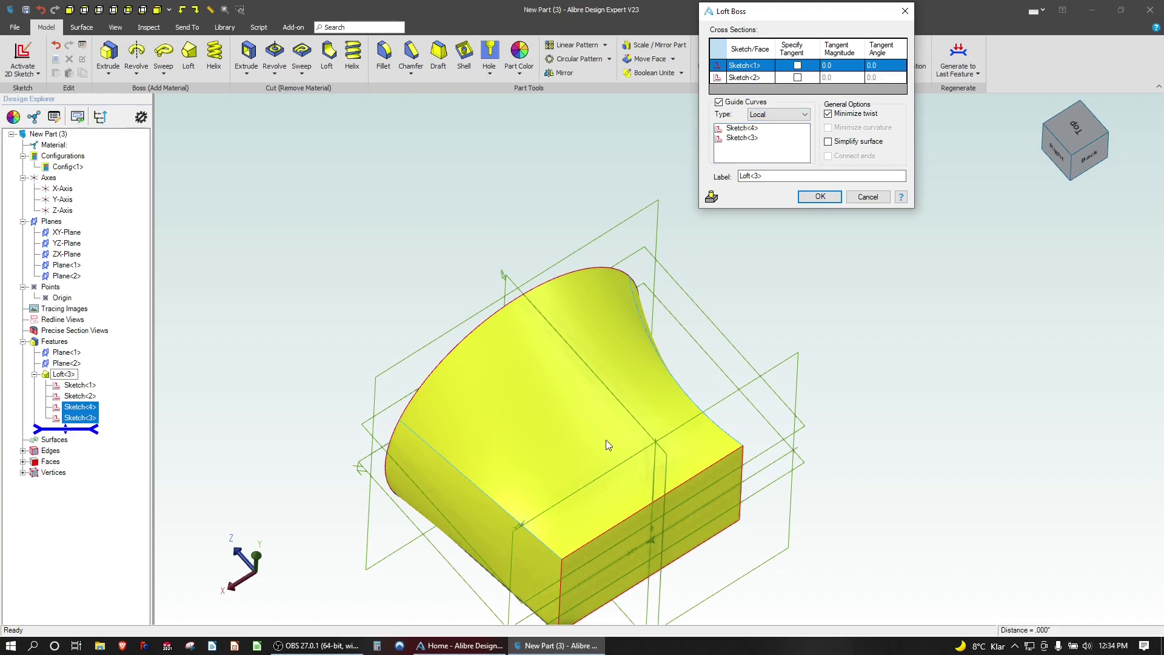
middle_drag(596, 483, 597, 460)
click(828, 143)
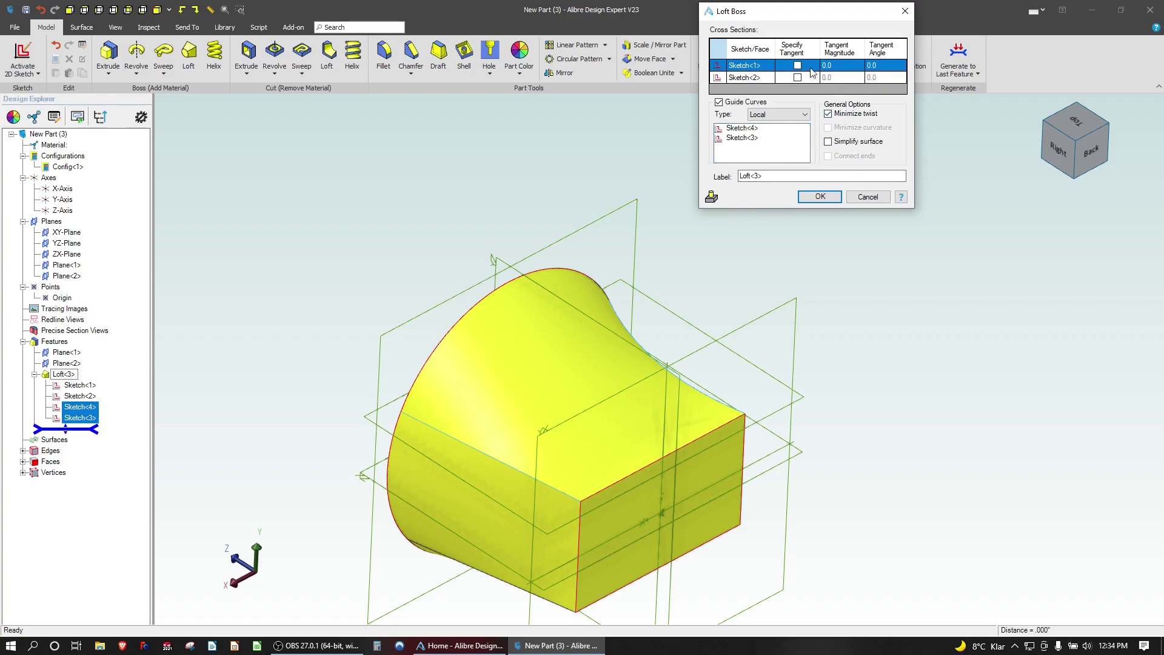
scroll(561, 297, down, 1)
scroll(555, 351, up, 4)
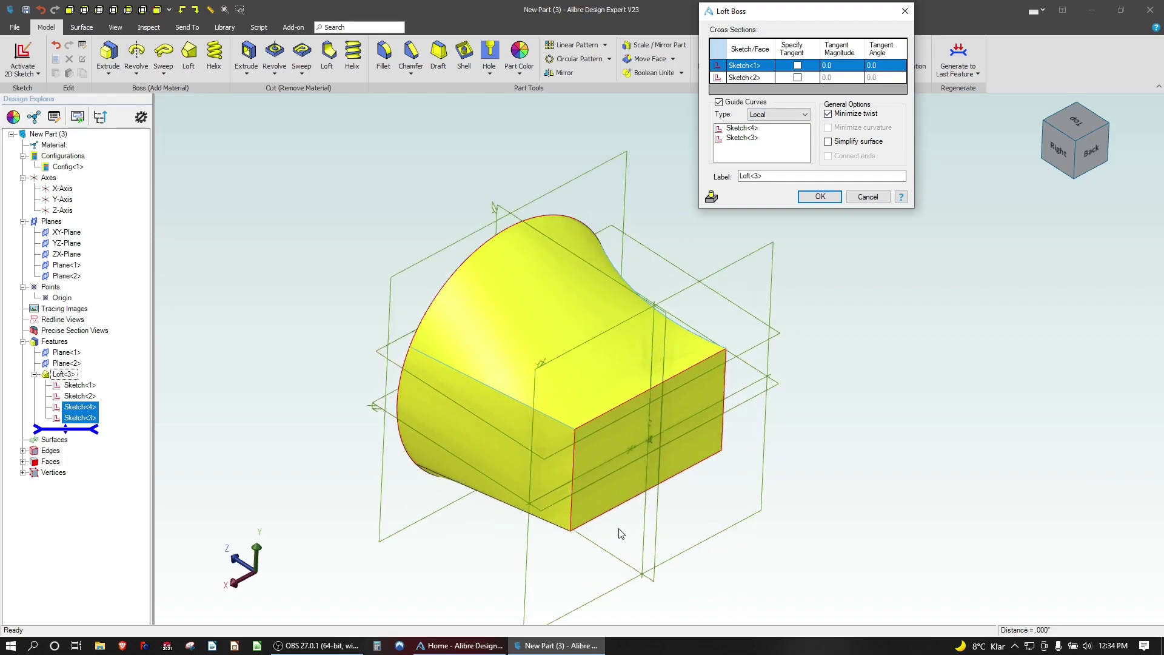
Create the loft with both guide curves set to Local, and delete the loft feature while keeping its sketches
scroll(555, 347, up, 1)
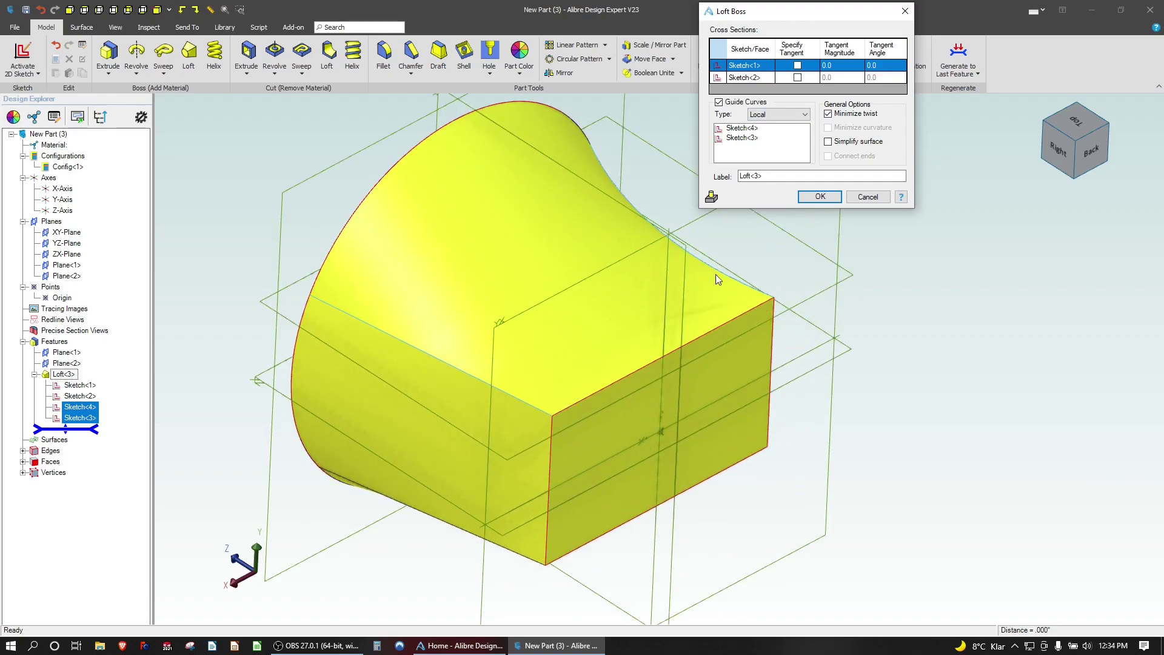
click(822, 198)
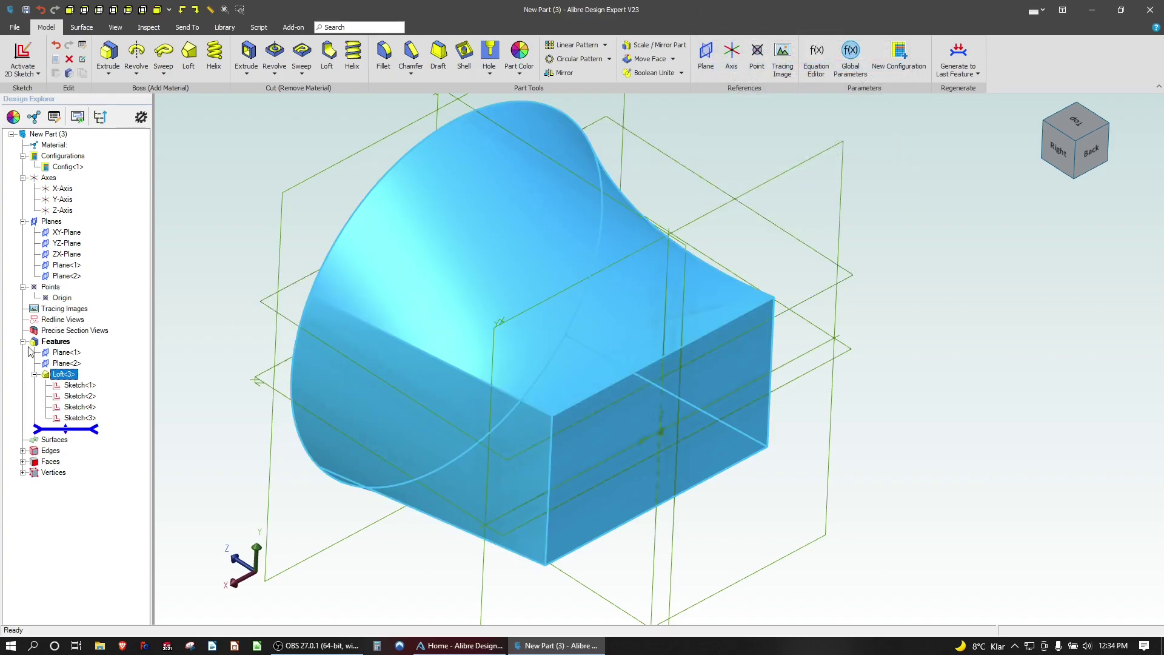
right_click(63, 374)
click(91, 420)
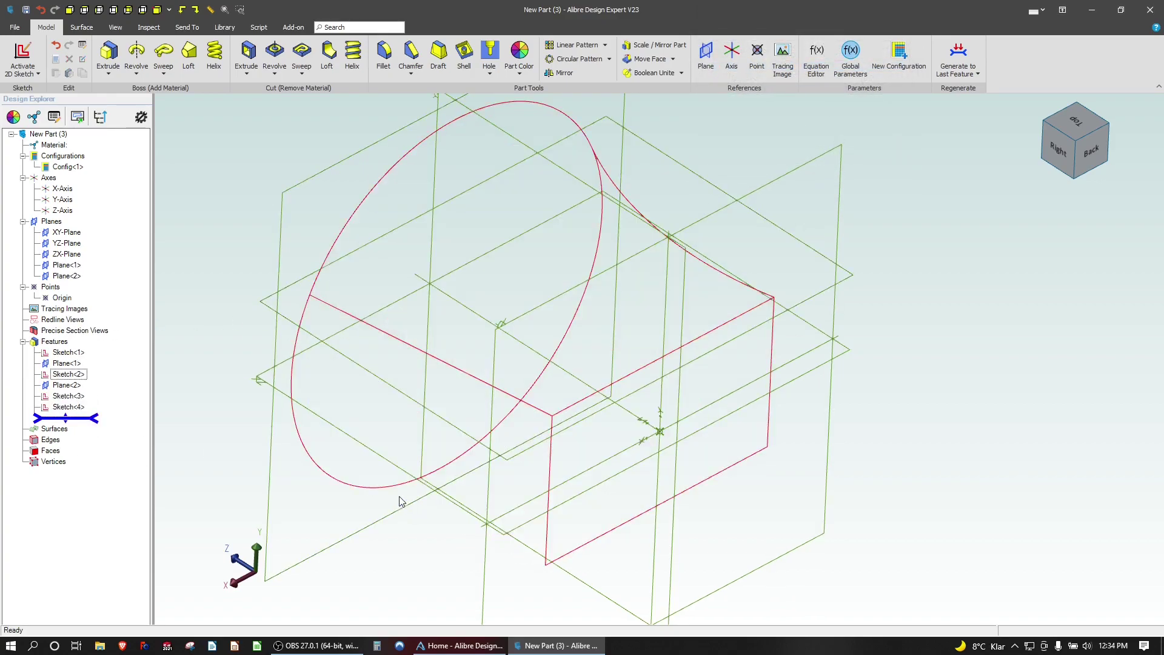
Insert a reference plane offset -3 in from the ZX-Plane, below the loft's centre
click(707, 55)
click(798, 358)
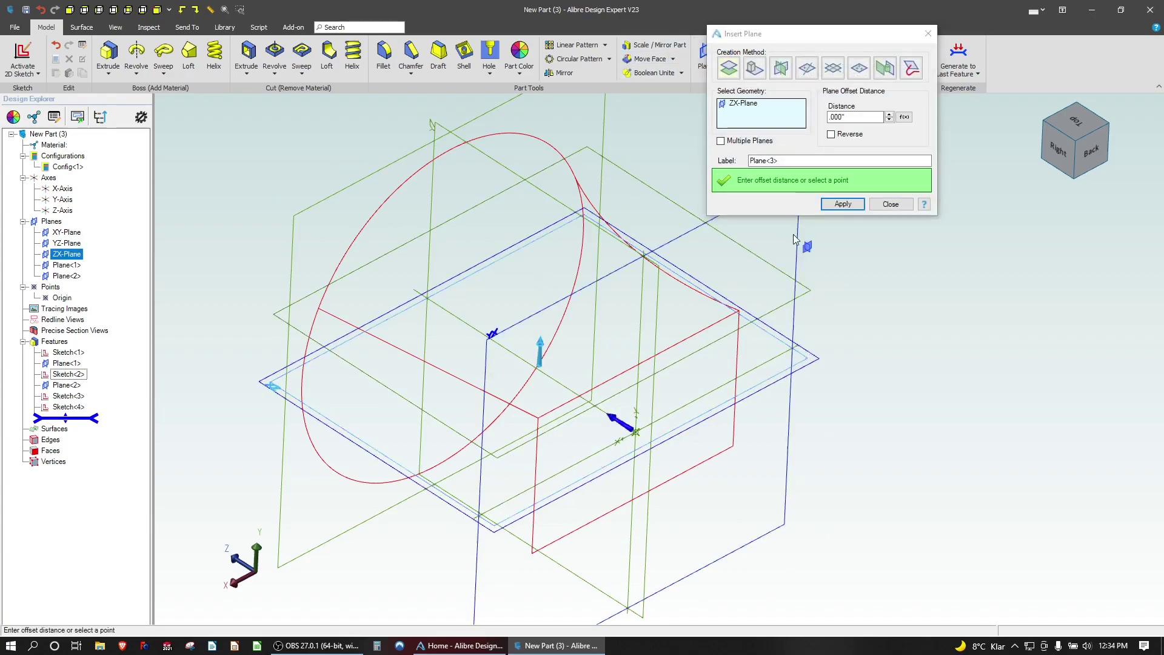
text(-3)
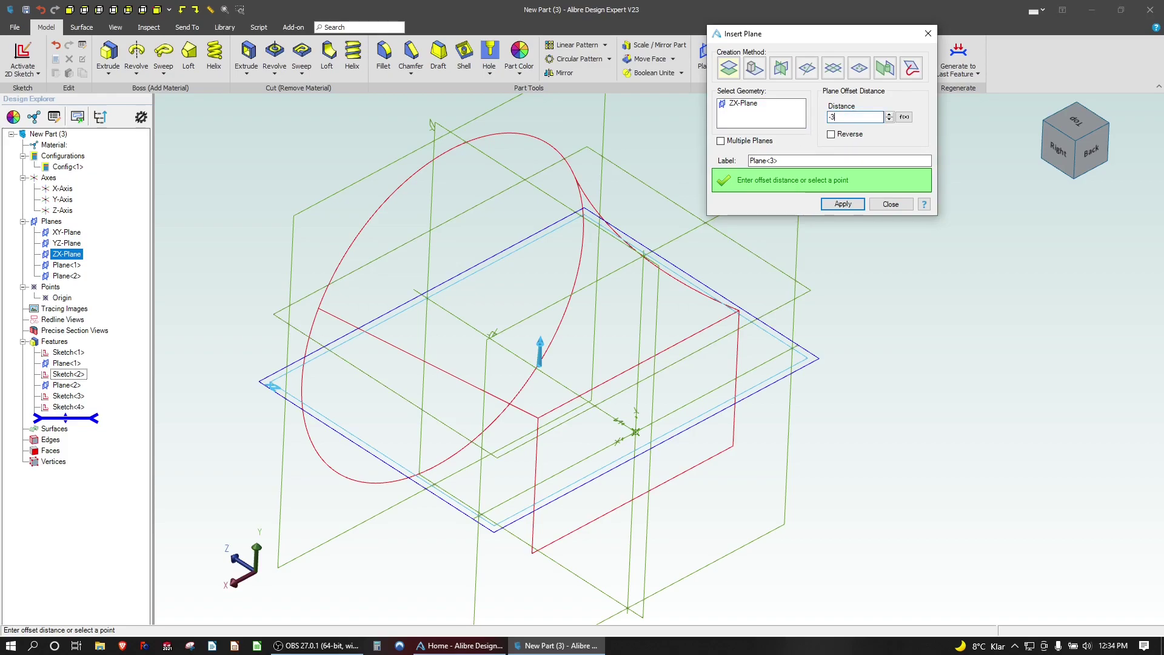
click(845, 204)
middle_drag(623, 424, 667, 317)
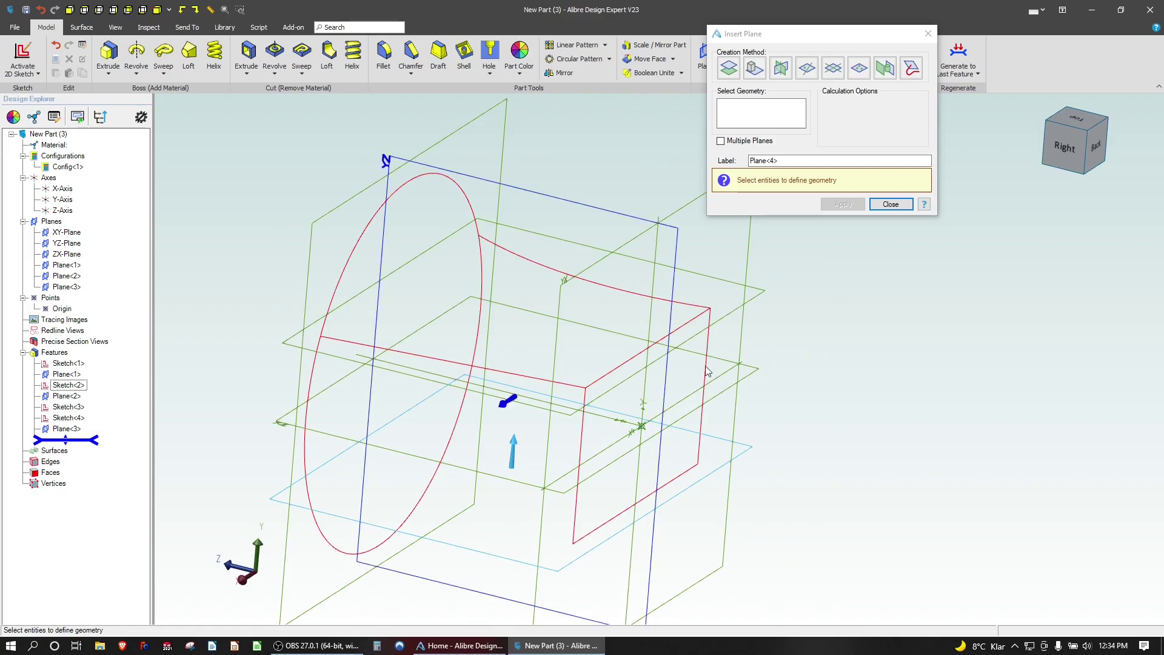
click(891, 204)
Start a sketch on the new -3 in offset plane and project the circle's side arc into it as a sketch figure
middle_drag(722, 279, 563, 376)
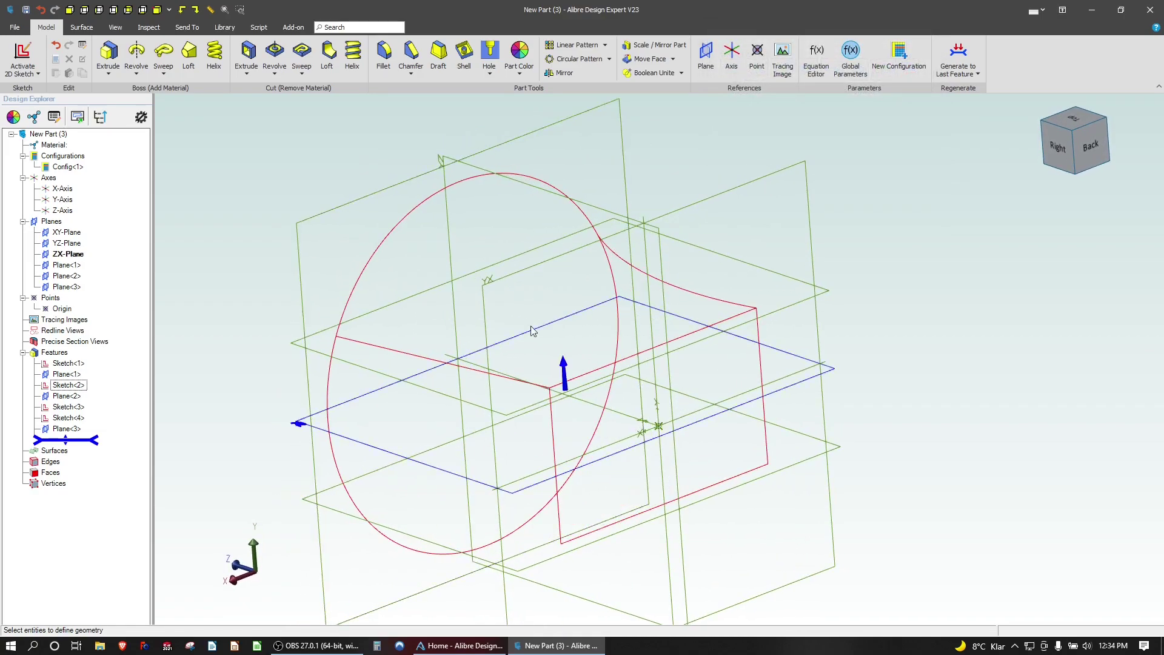
click(421, 539)
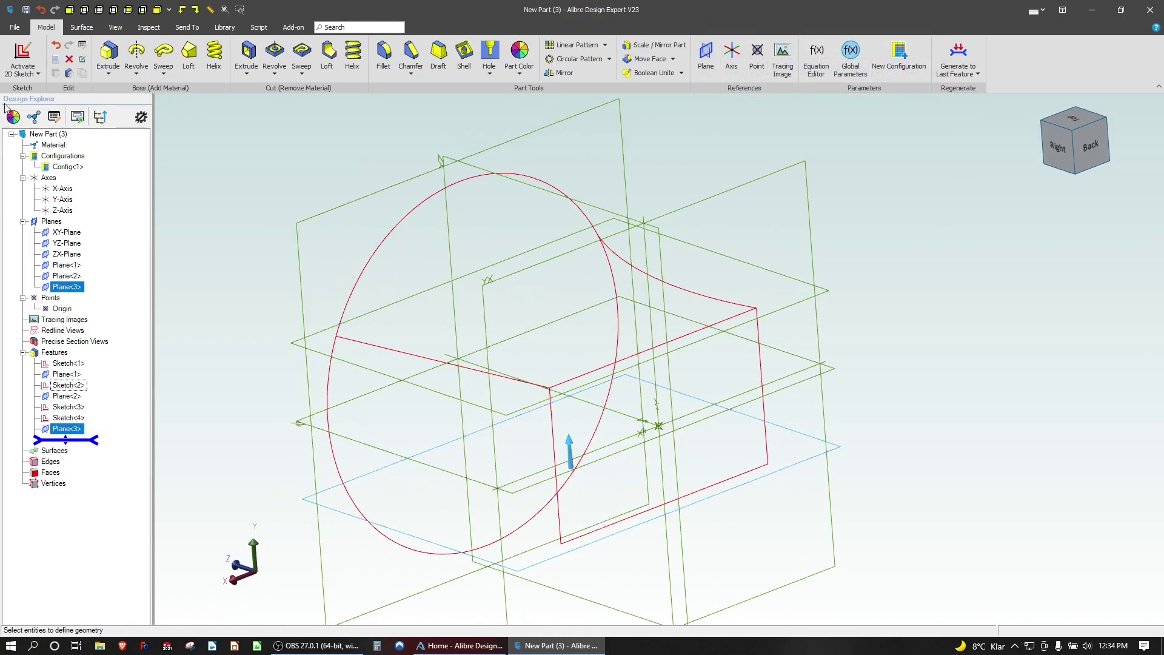
click(22, 72)
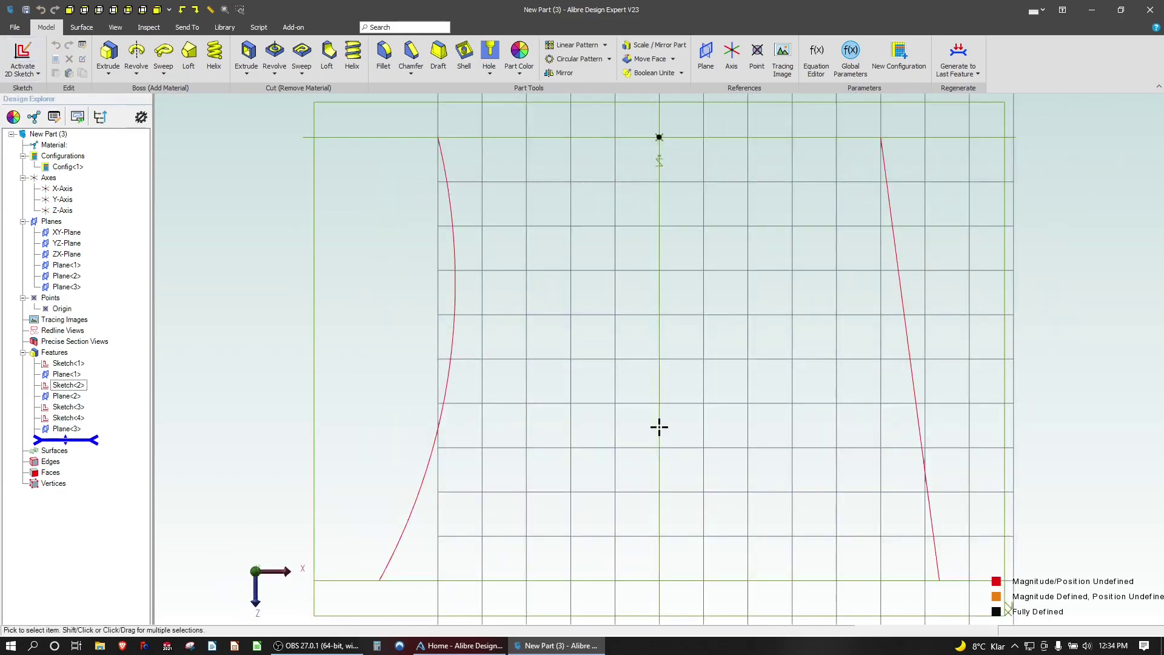
mouse_move(646, 393)
middle_down()
mouse_move(738, 369)
mouse_move(768, 377)
mouse_move(636, 412)
middle_up()
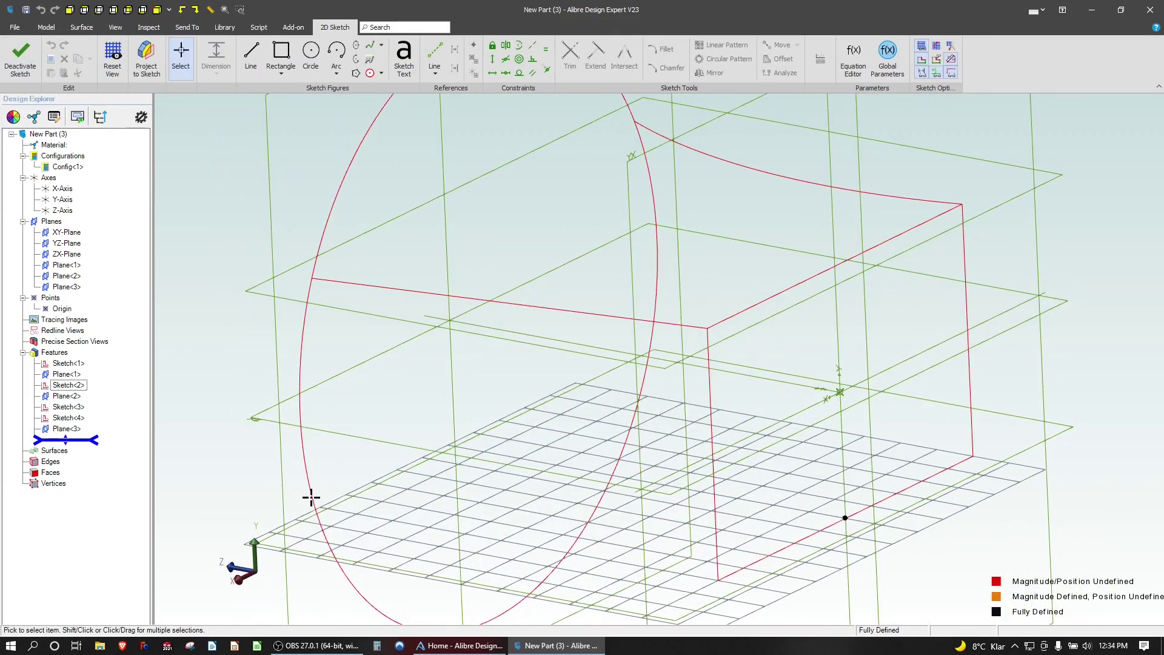
click(135, 71)
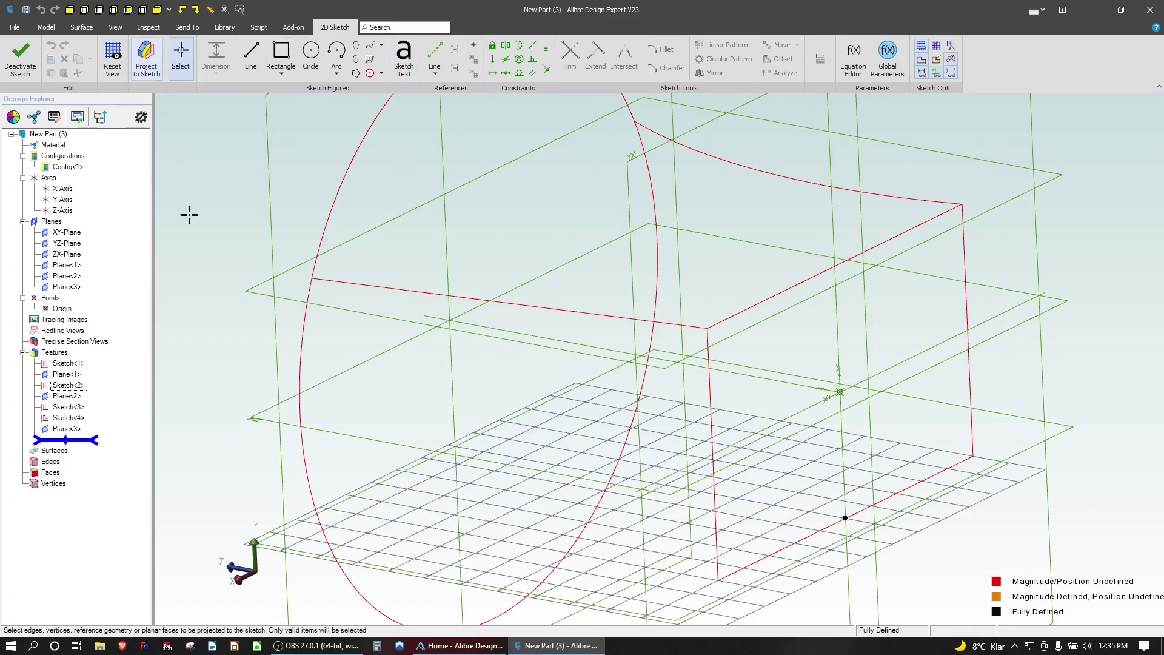
click(301, 382)
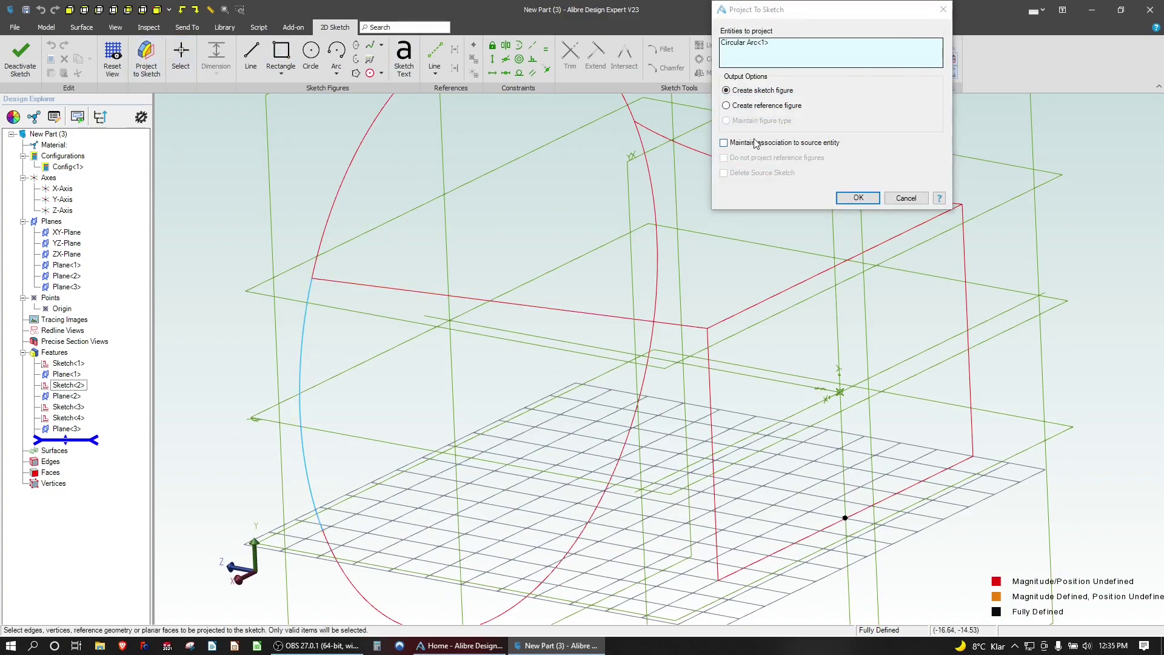
click(858, 197)
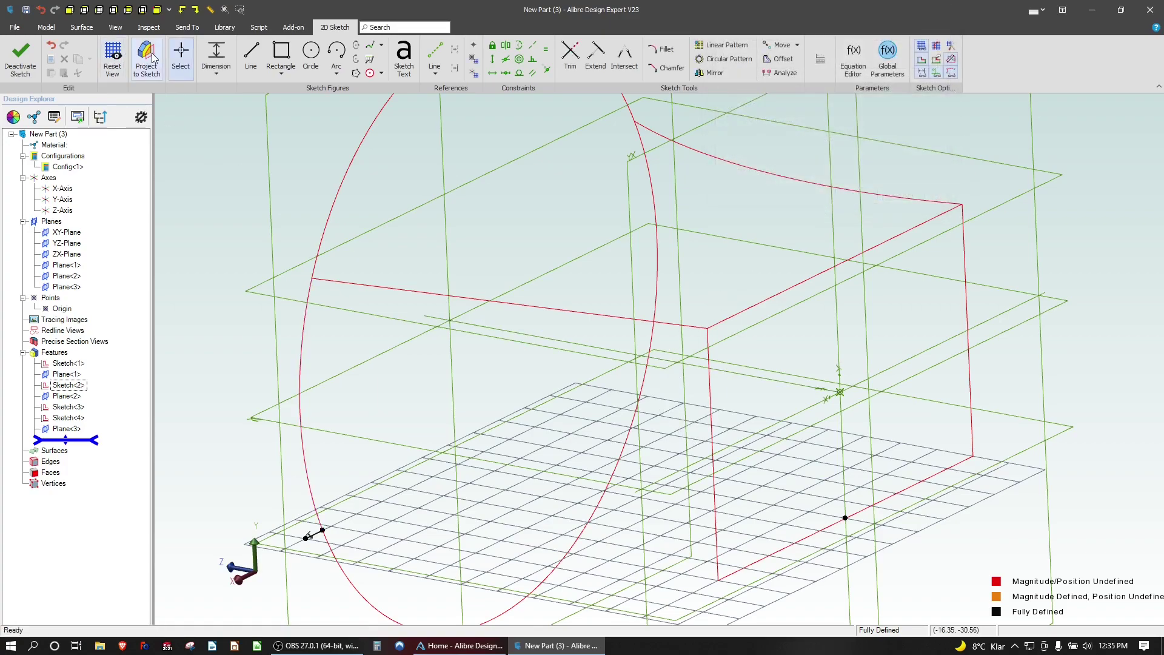
Project the rectangle's vertical edge on the straight guide's side into the sketch
click(150, 54)
click(711, 416)
click(858, 197)
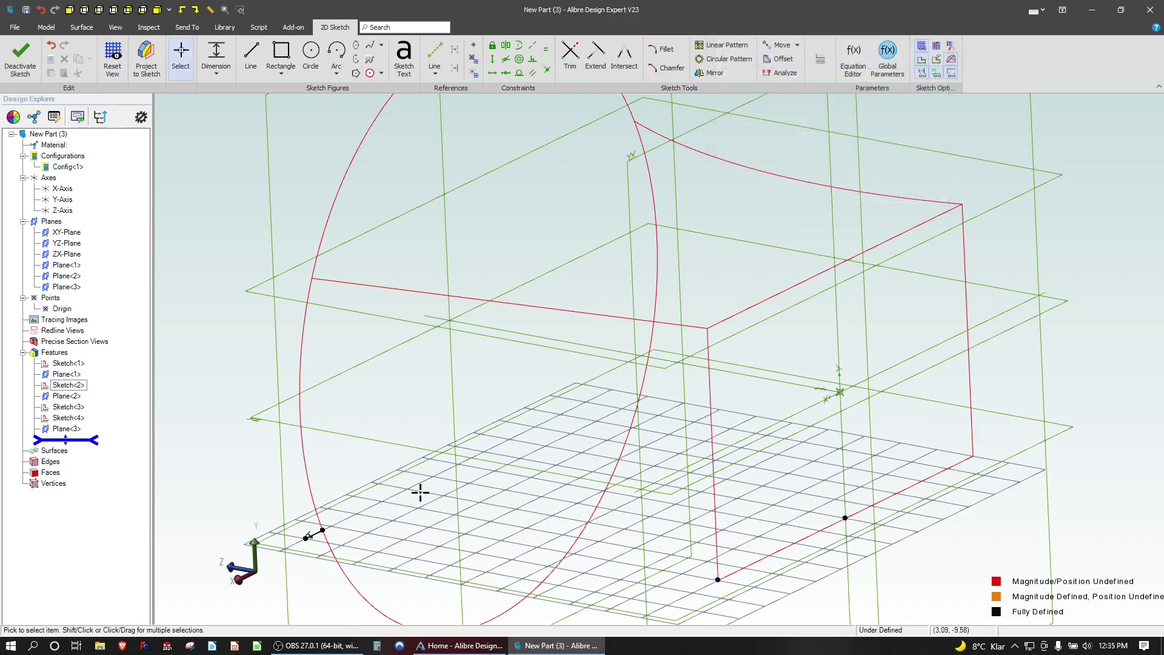
right_click(313, 531)
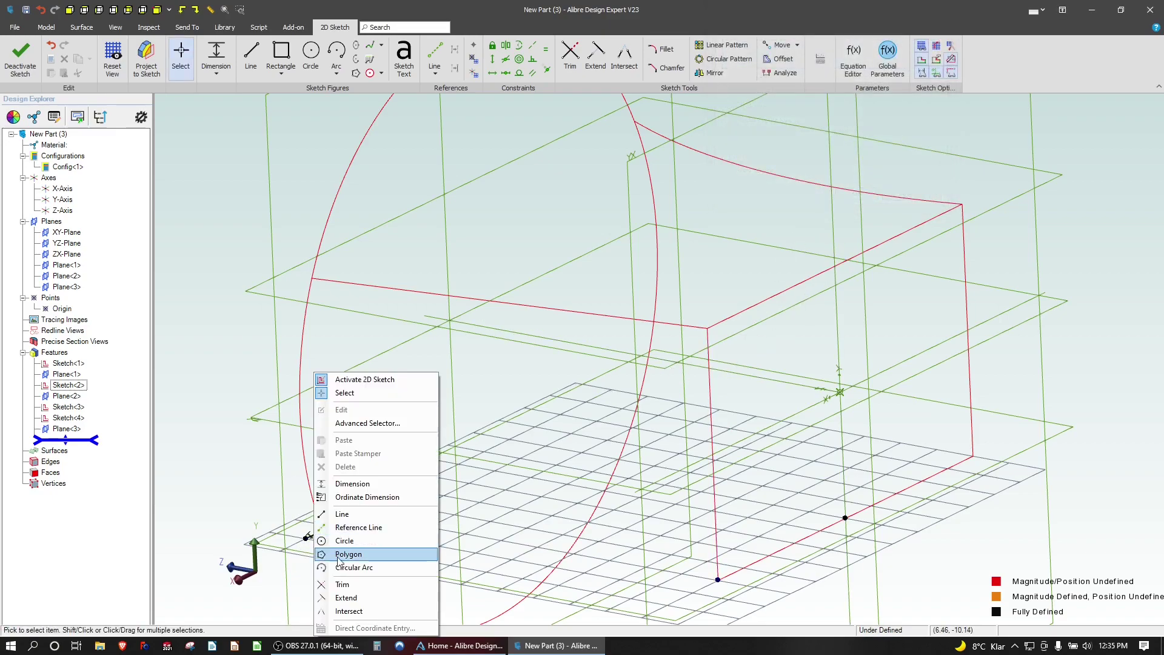
click(198, 534)
click(307, 538)
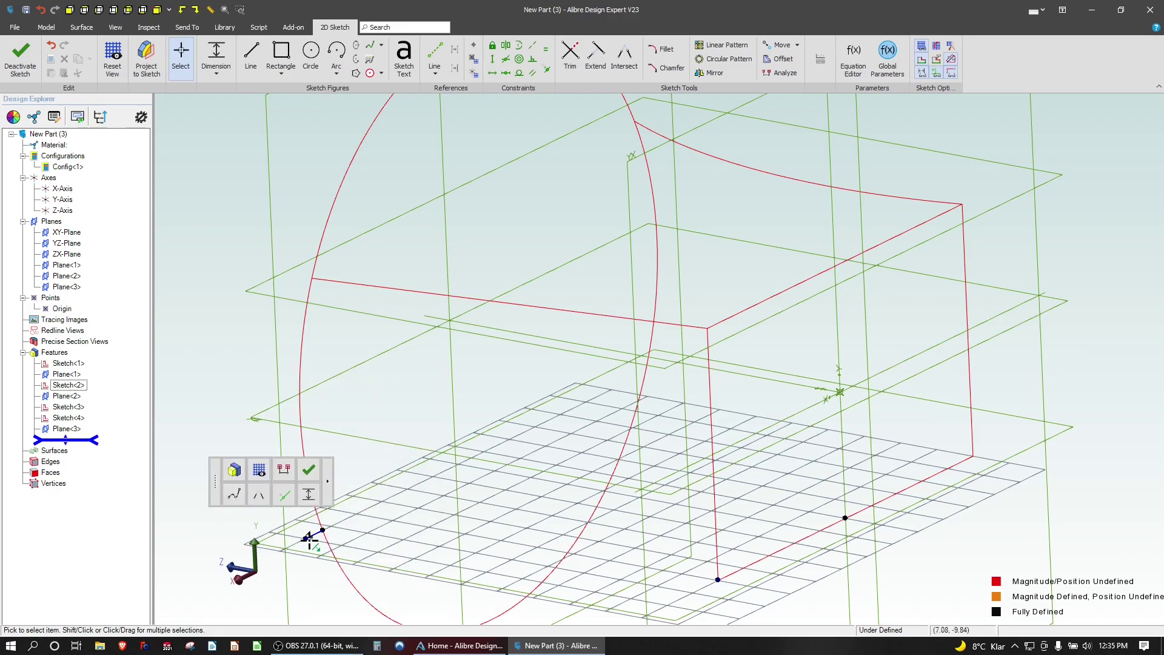
right_click(314, 537)
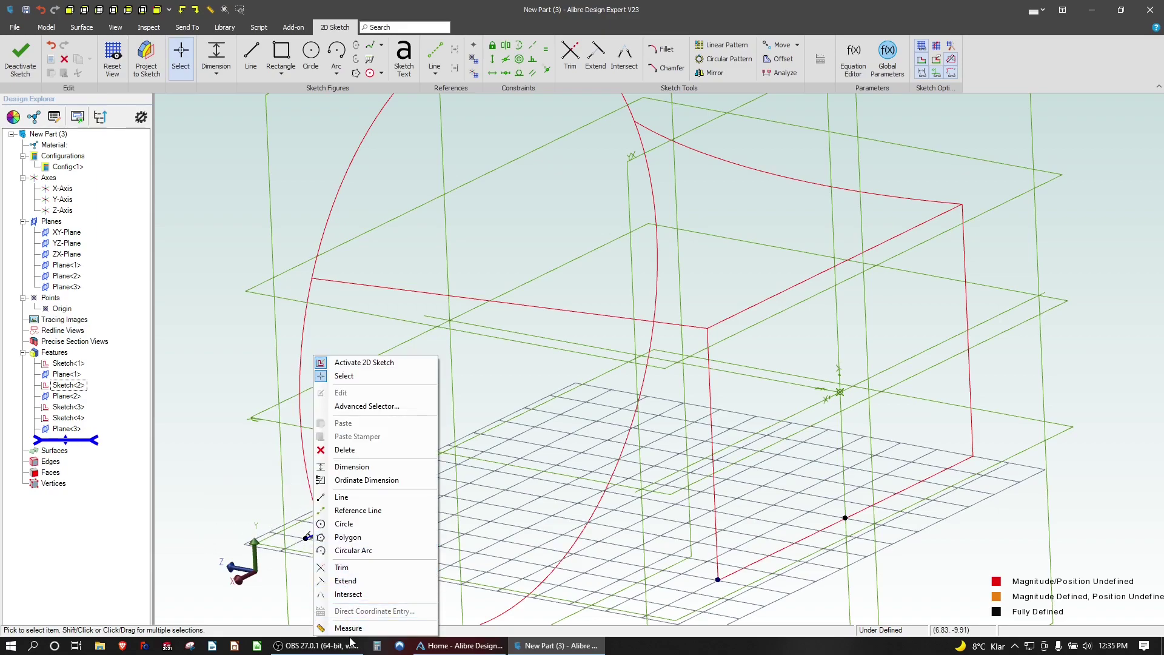
click(242, 502)
mouse_move(267, 530)
middle_down()
mouse_move(306, 537)
mouse_move(369, 480)
middle_up()
scroll(254, 527, up, 3)
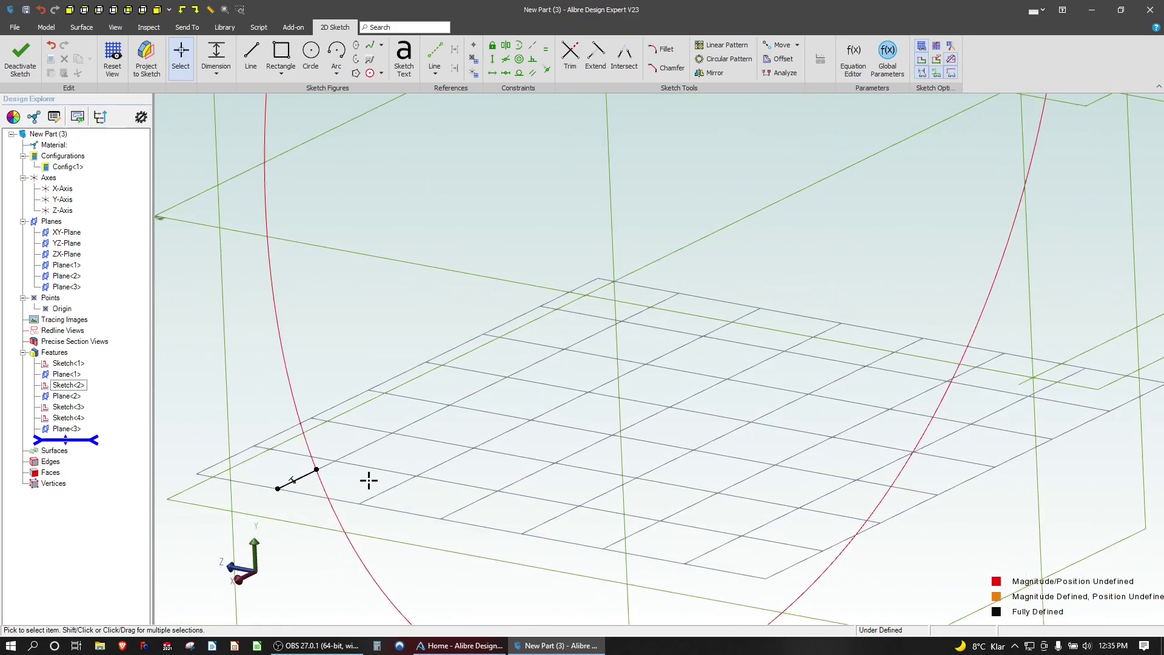
right_click(311, 479)
click(339, 580)
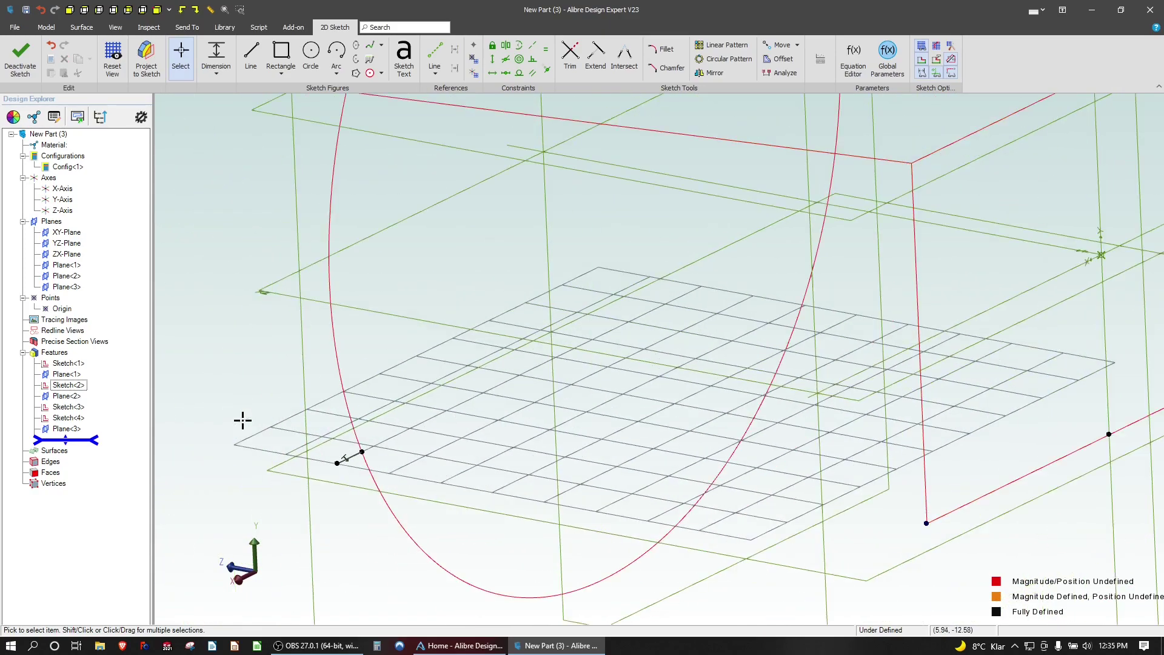
Draw a wavy six-point spline from the rectangle's lower corner to the projected arc's endpoint on the circle, and close the sketch
click(370, 46)
click(828, 502)
click(766, 489)
click(643, 521)
click(549, 427)
click(421, 442)
click(381, 444)
key(Escape)
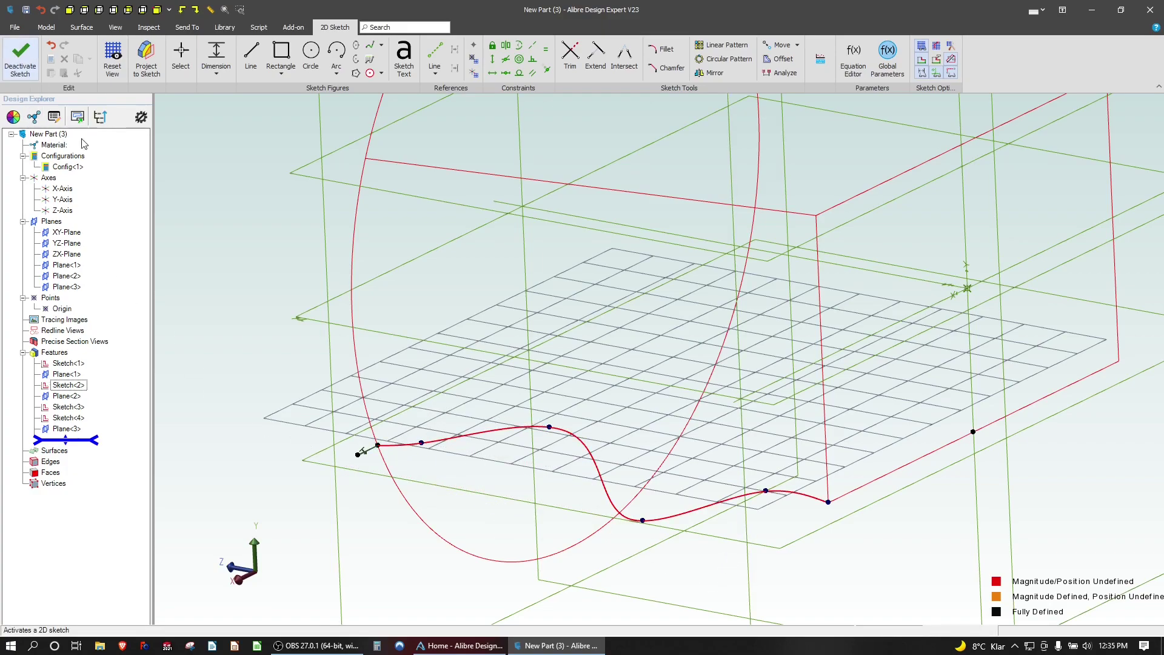
click(20, 58)
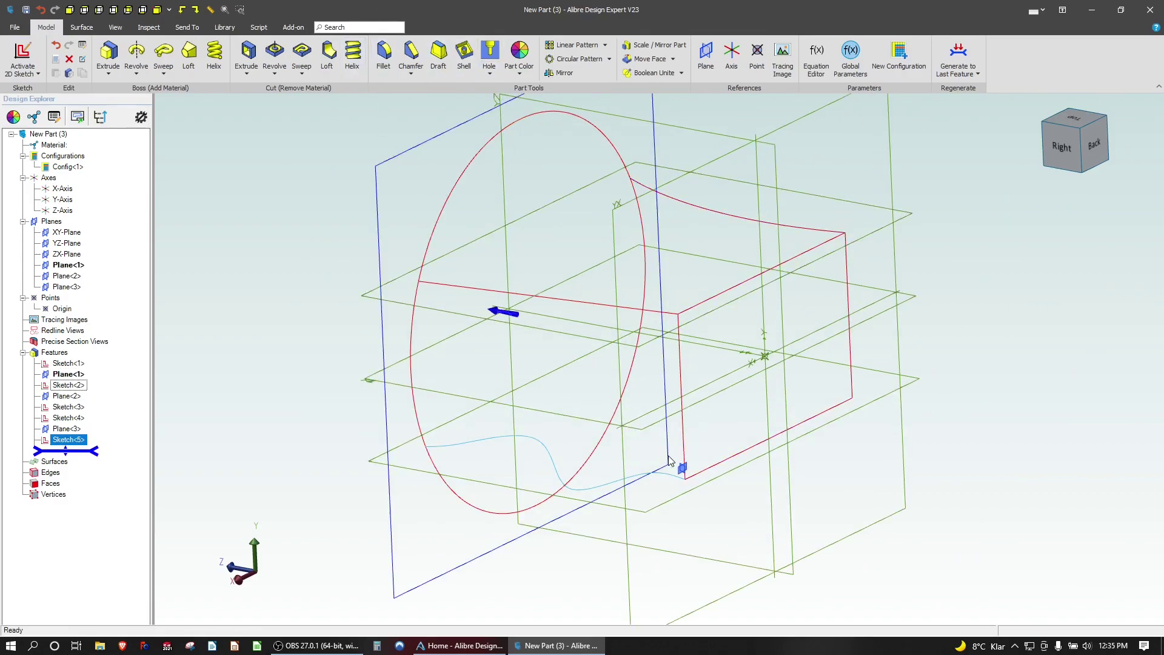
Start a loft boss, clear the preselected spline sketch, and pick the rectangle and the circle as cross sections
click(188, 55)
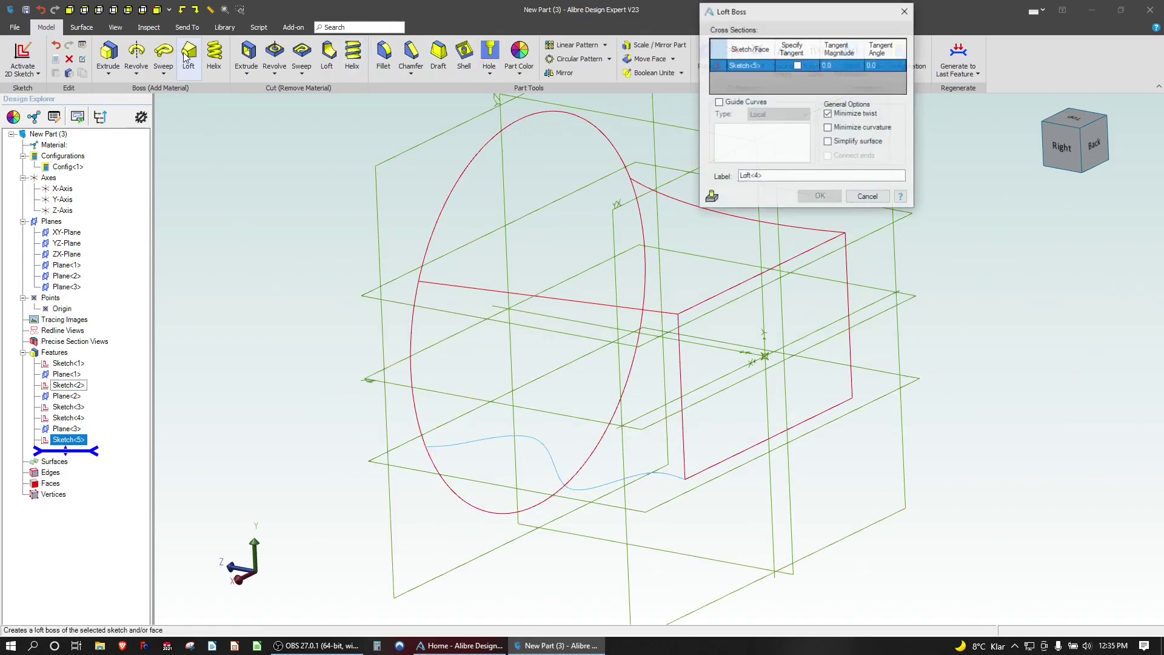
right_click(732, 65)
click(770, 86)
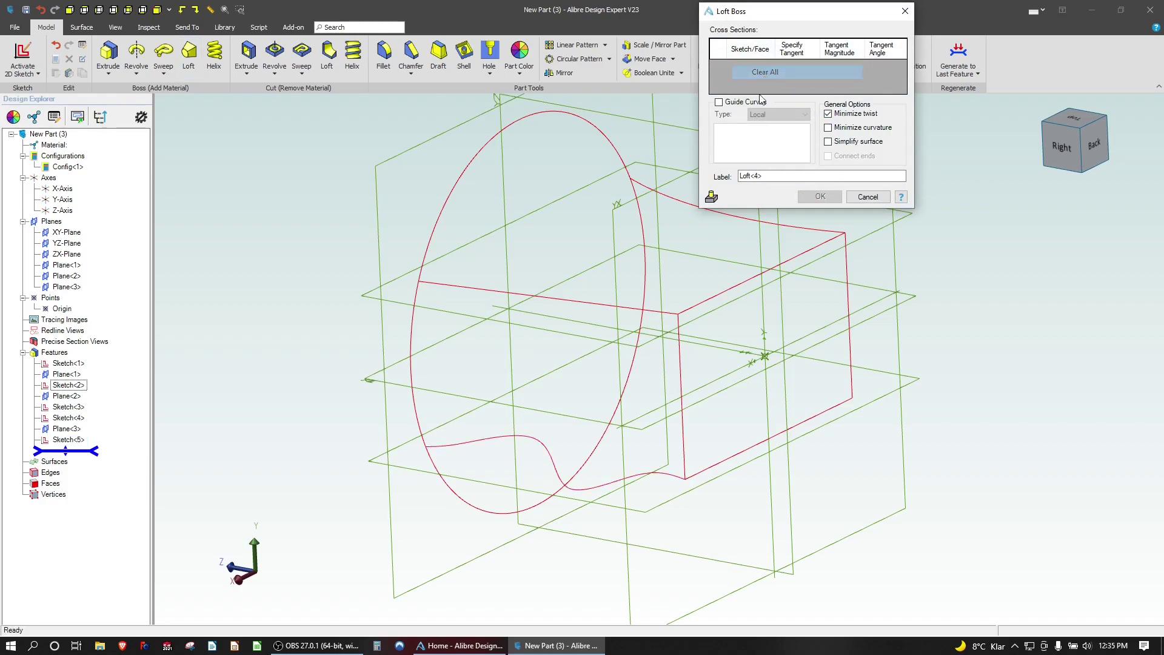
click(770, 267)
click(511, 125)
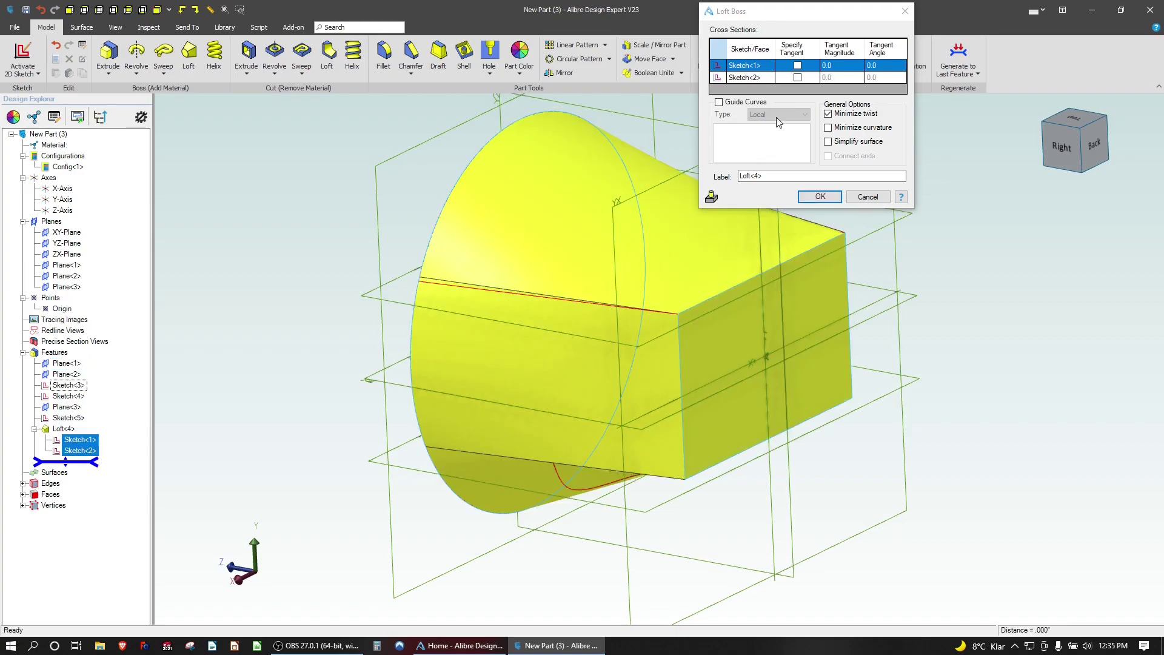
Enable guide curves for the loft and add the wavy spline sketch as the guide
click(715, 114)
click(718, 102)
click(562, 480)
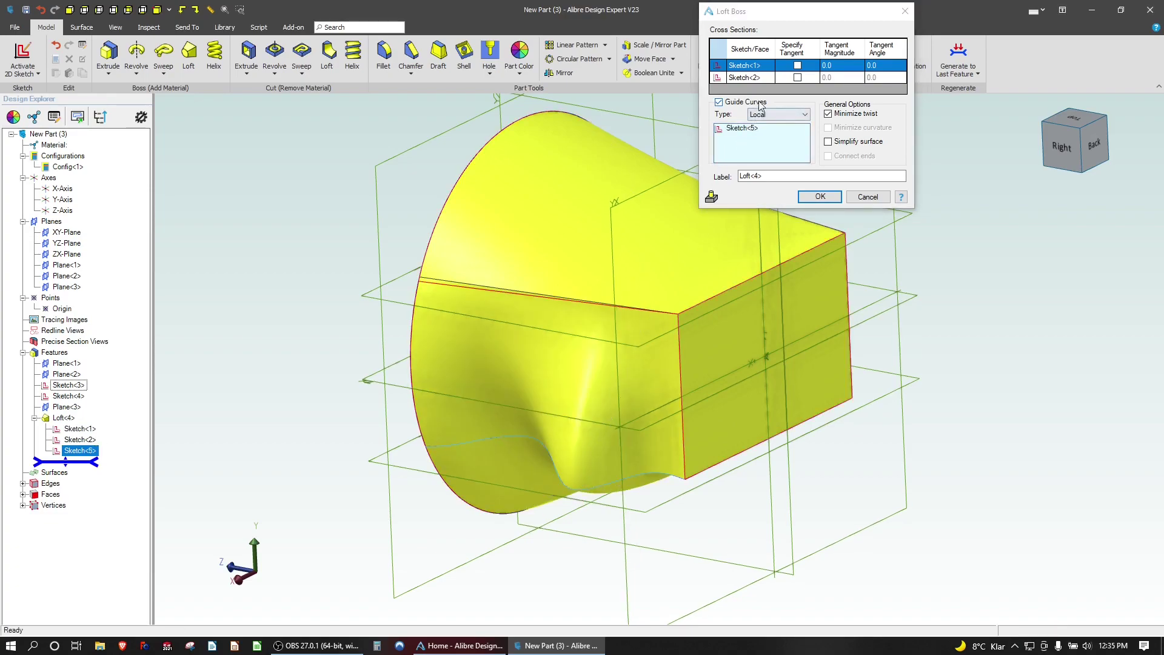
Try the Global guide curve type and inspect how the spline shapes the loft preview
click(781, 115)
click(777, 135)
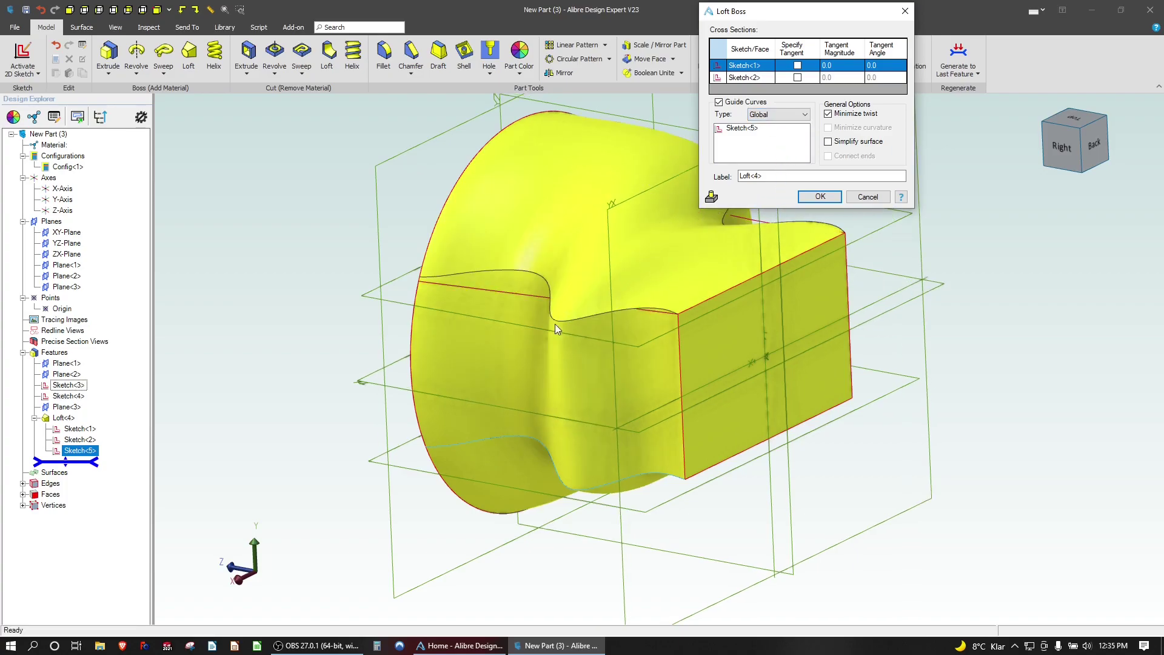
mouse_move(616, 323)
middle_down()
mouse_move(594, 303)
mouse_move(573, 331)
mouse_move(552, 333)
mouse_move(617, 308)
mouse_move(610, 329)
middle_up()
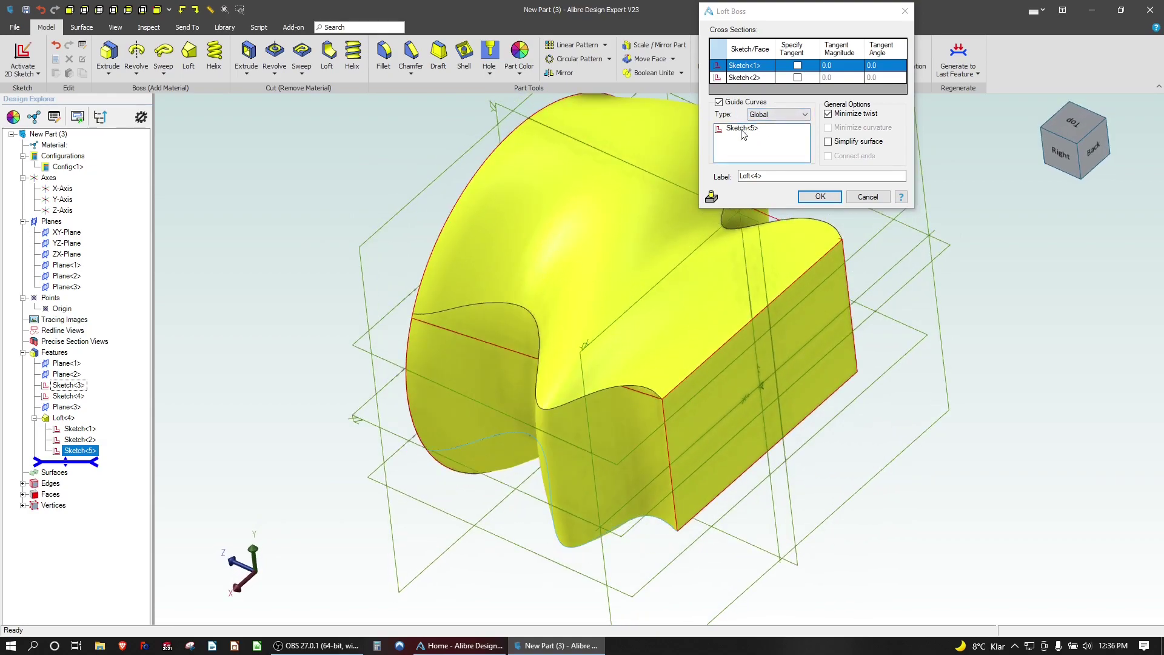
Add the straight and the curved upper sketches as further guide curves and inspect the loft preview from several angles
click(746, 161)
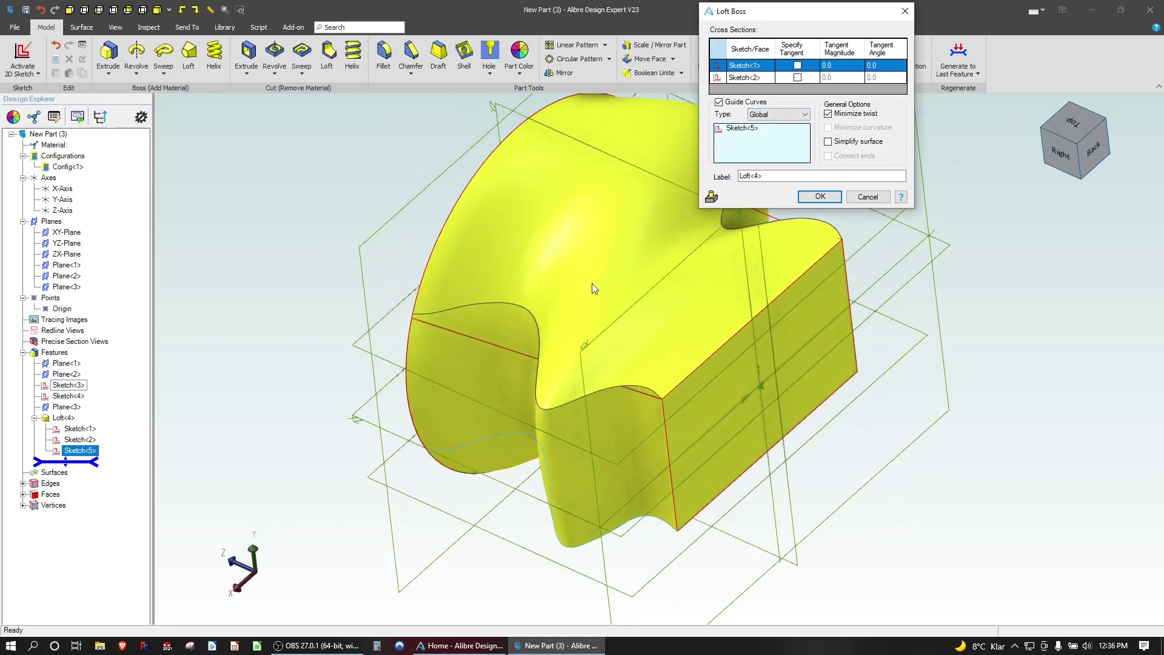
click(513, 350)
middle_drag(510, 351, 669, 392)
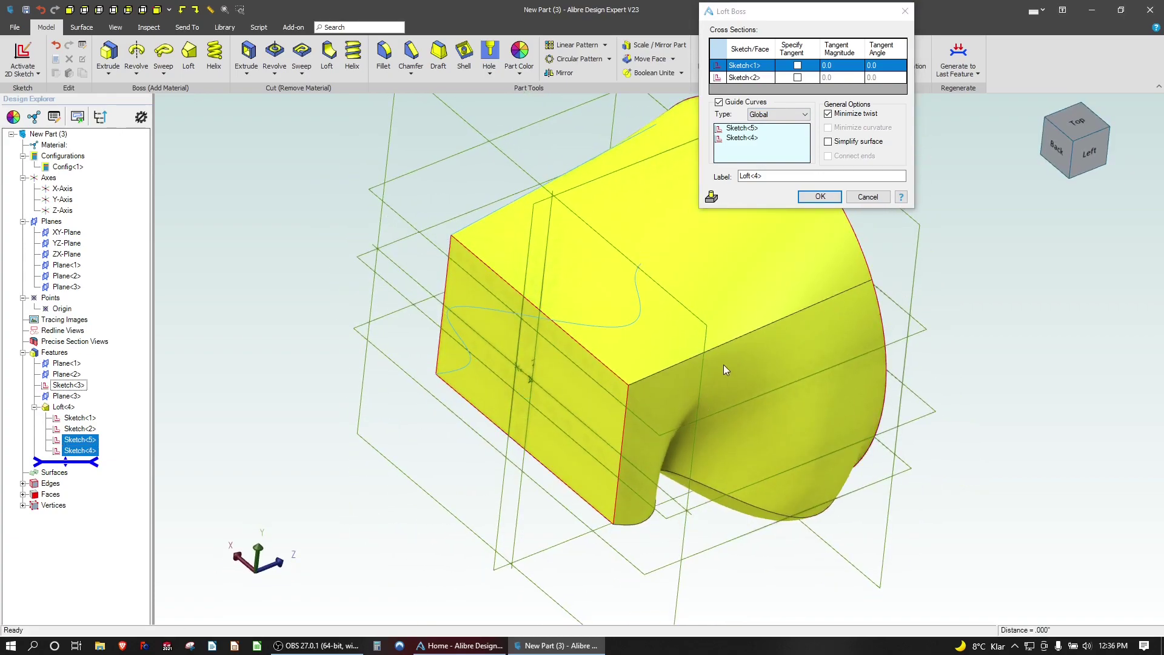
click(711, 342)
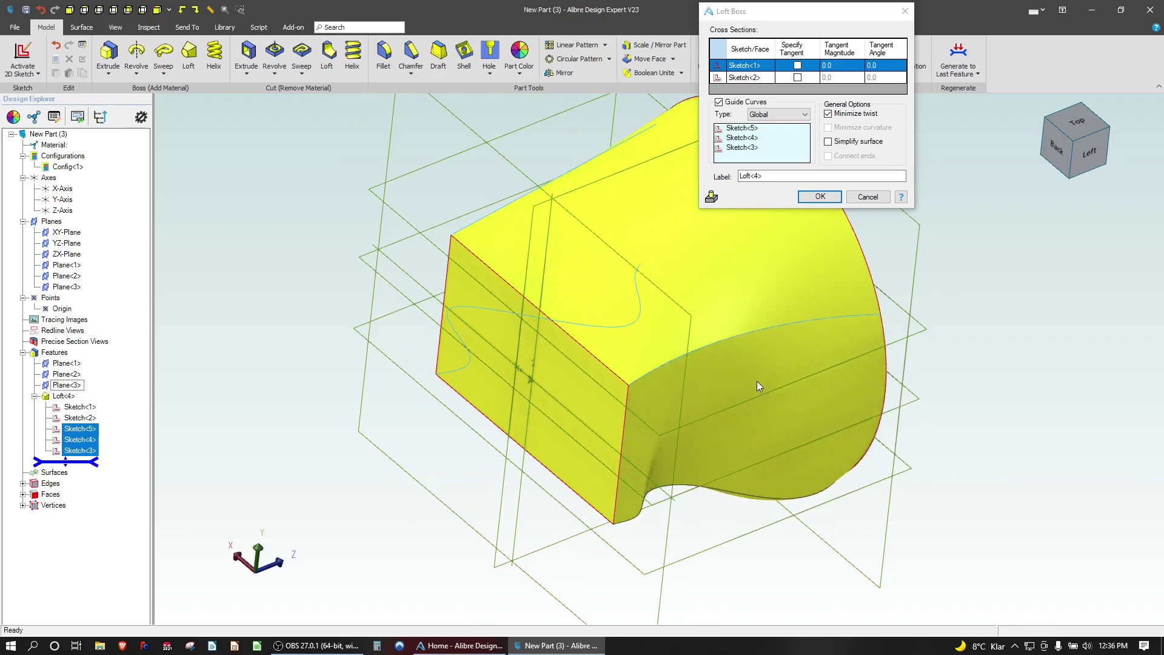
middle_drag(730, 402, 763, 397)
middle_drag(781, 392, 702, 423)
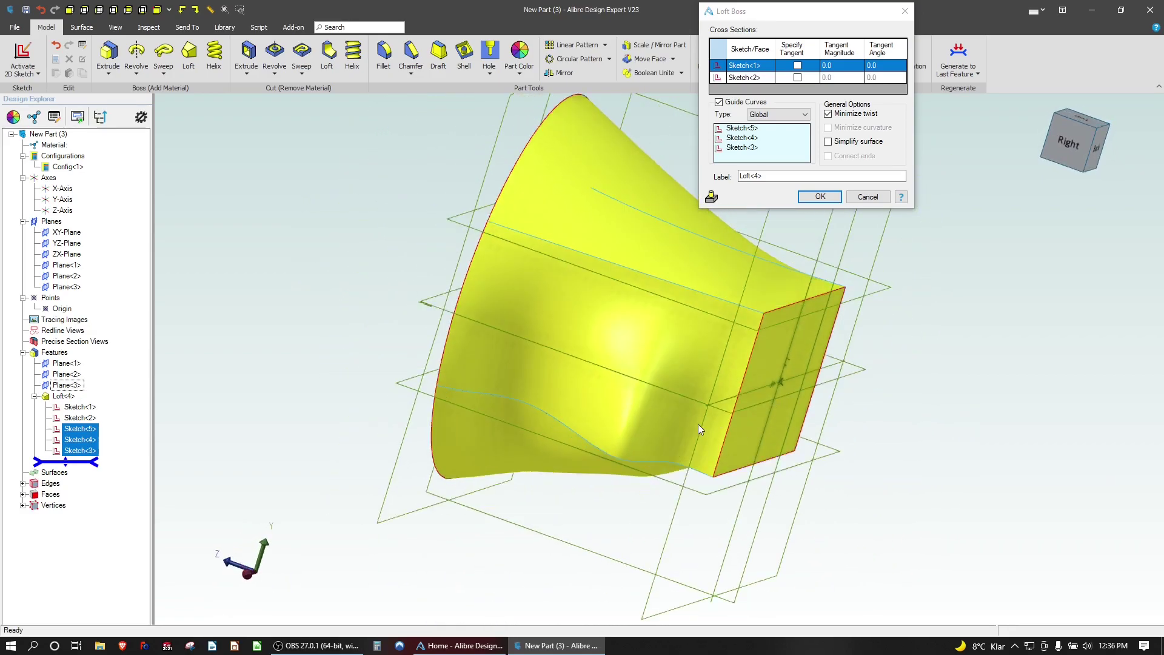
middle_drag(587, 444, 576, 359)
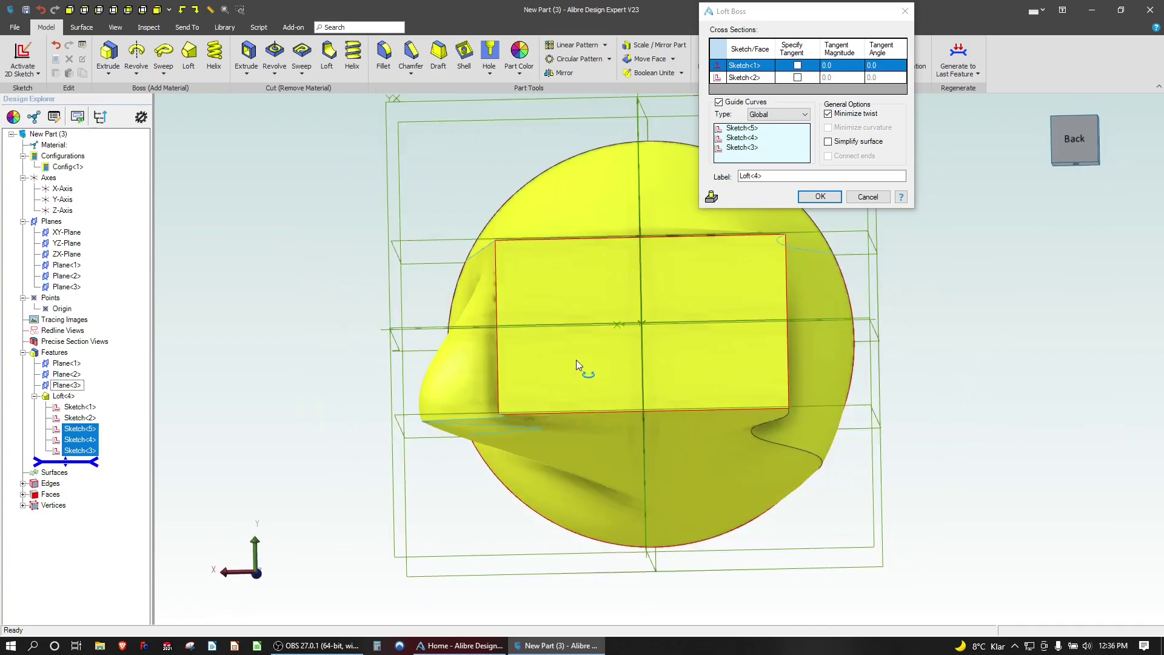
Set the guide curve type to Local, create the loft, and inspect the finished solid
click(787, 114)
click(782, 135)
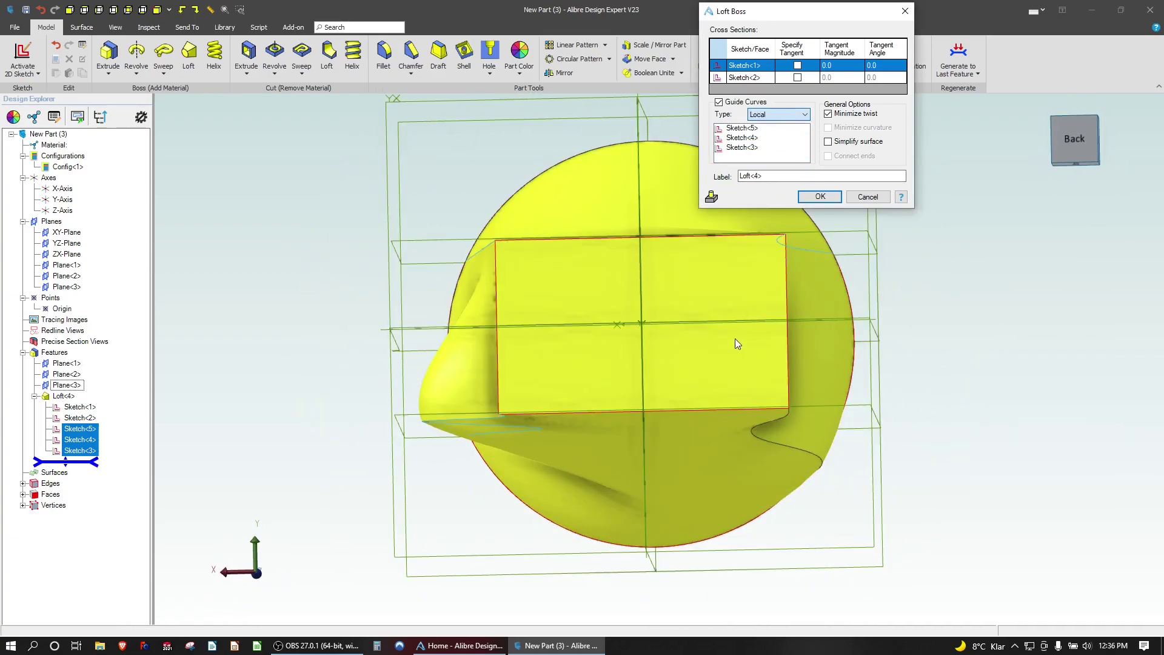
middle_drag(718, 360, 761, 370)
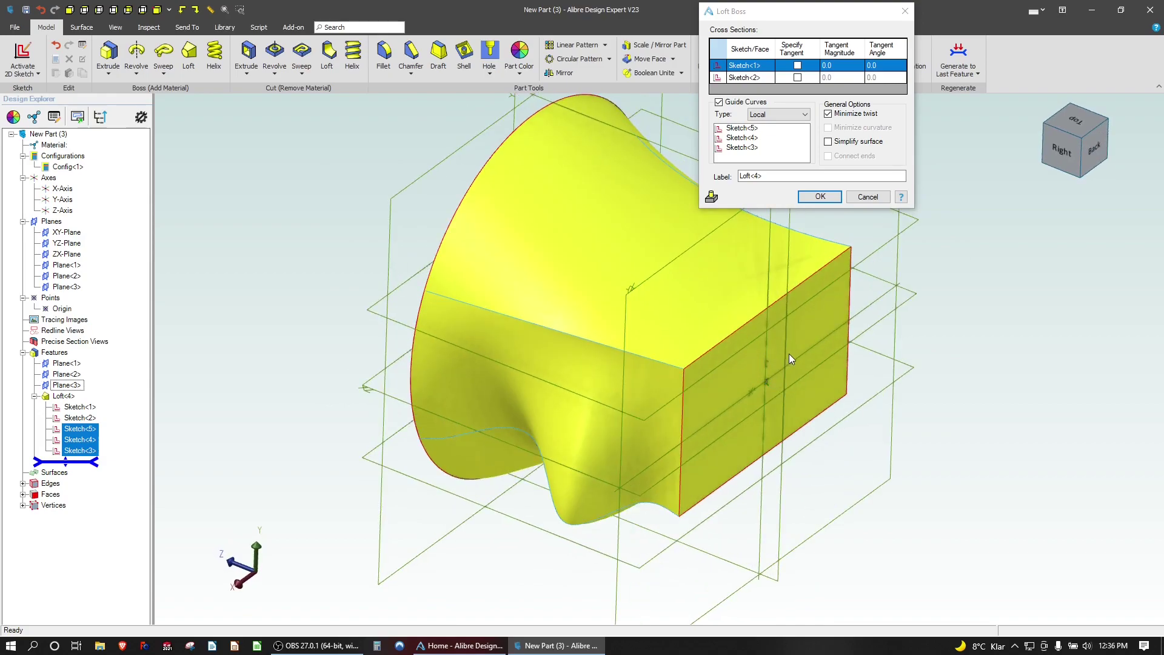
key(Return)
mouse_move(354, 391)
middle_down()
mouse_move(482, 435)
mouse_move(503, 416)
mouse_move(452, 482)
mouse_move(432, 479)
mouse_move(515, 461)
mouse_move(461, 480)
middle_up()
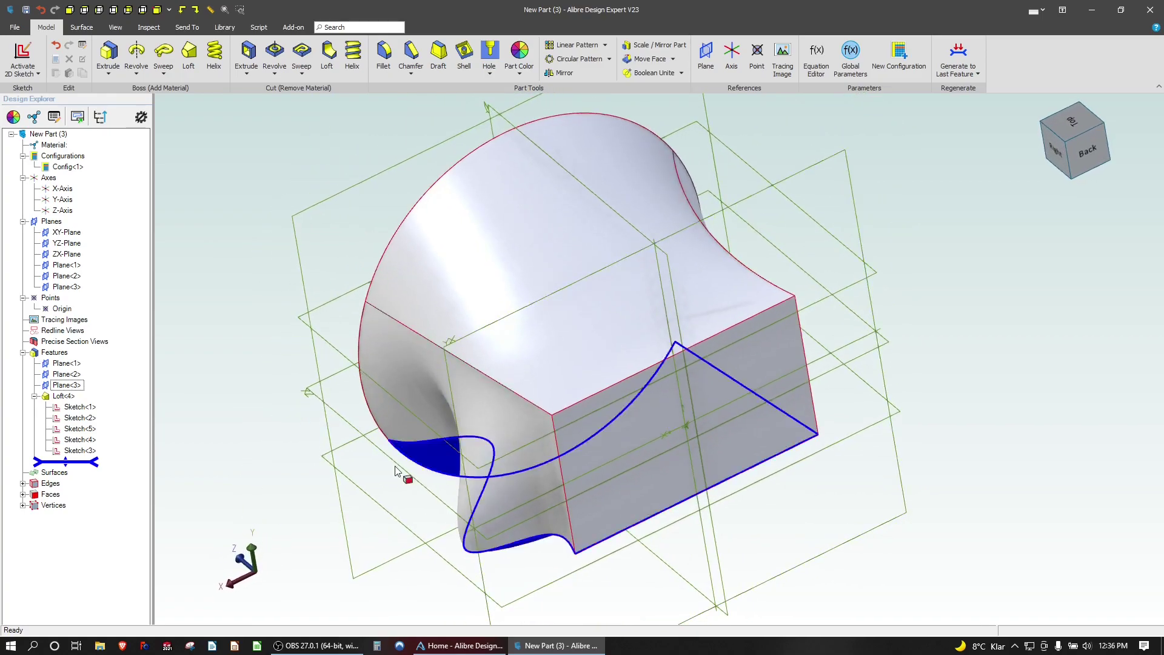
Delete the guided loft, check the definition of the first offset plane, and restore the feature history to its end
right_click(62, 396)
click(101, 445)
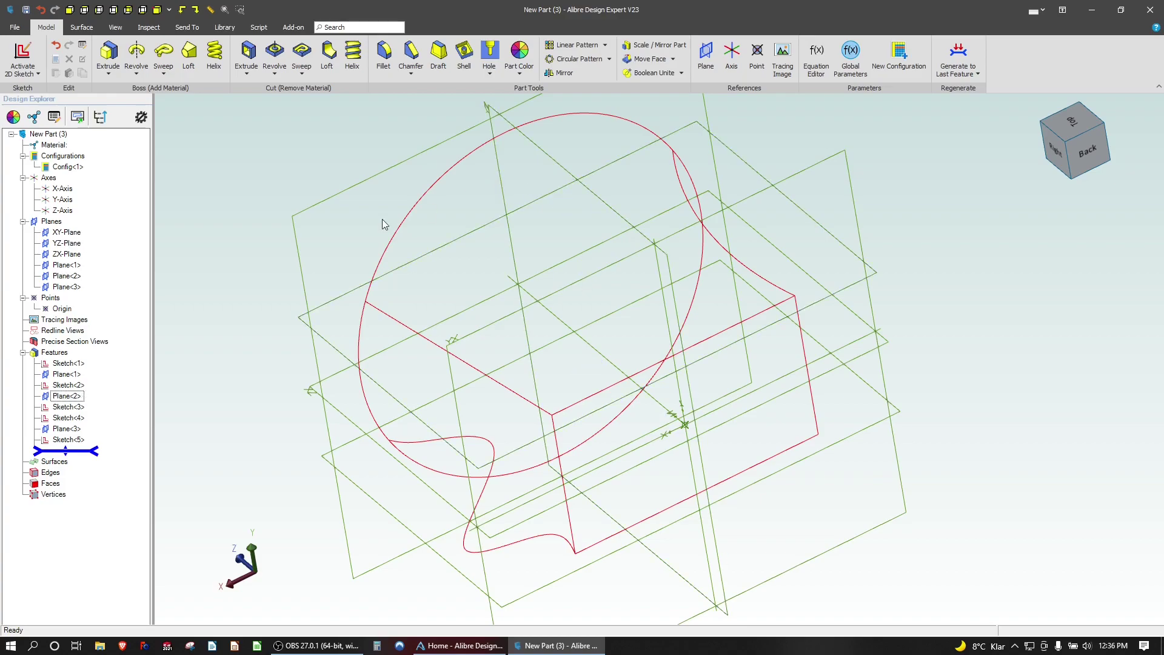
right_click(66, 374)
click(88, 385)
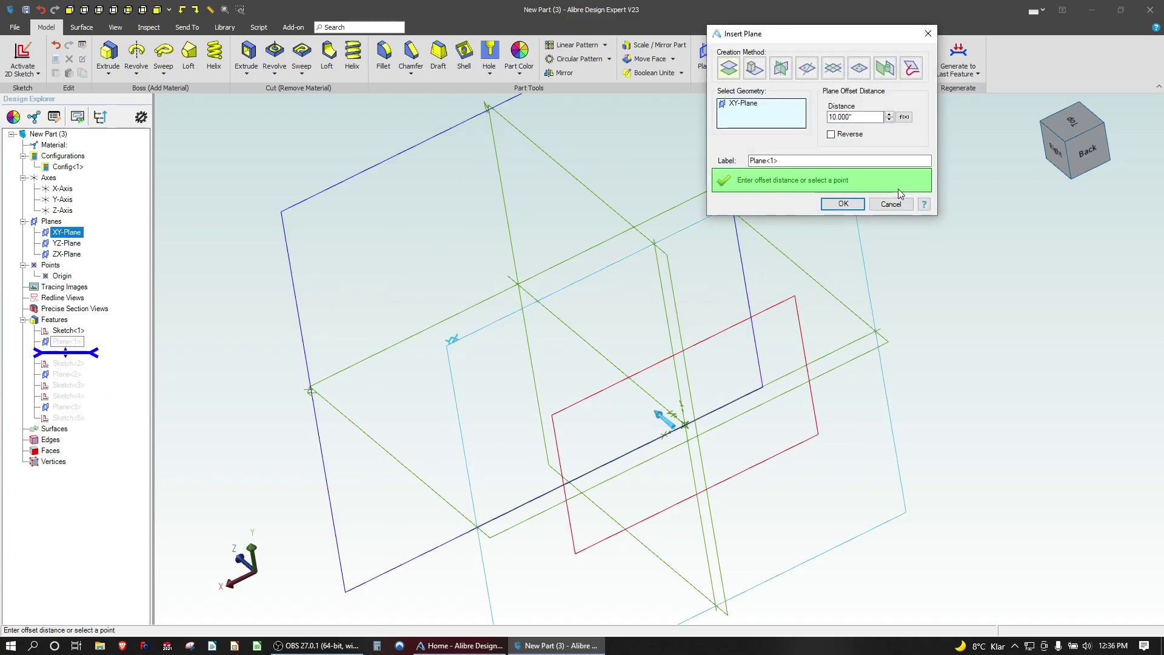
click(843, 204)
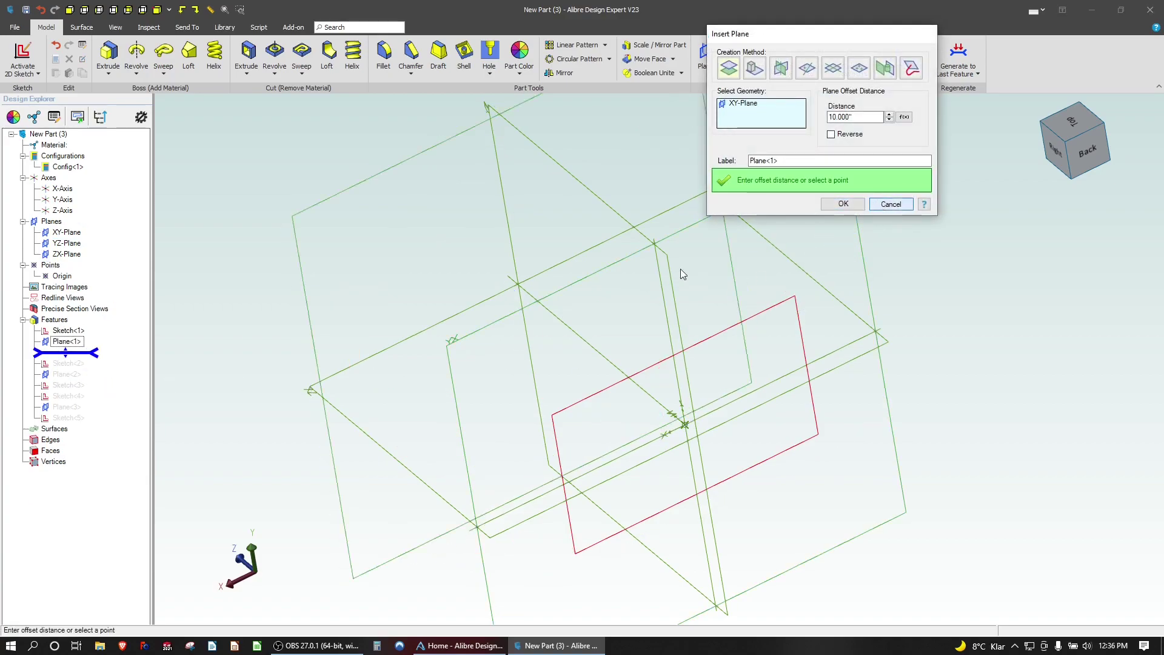
mouse_move(86, 364)
mouse_down()
mouse_move(70, 441)
mouse_move(72, 379)
mouse_move(67, 450)
mouse_up()
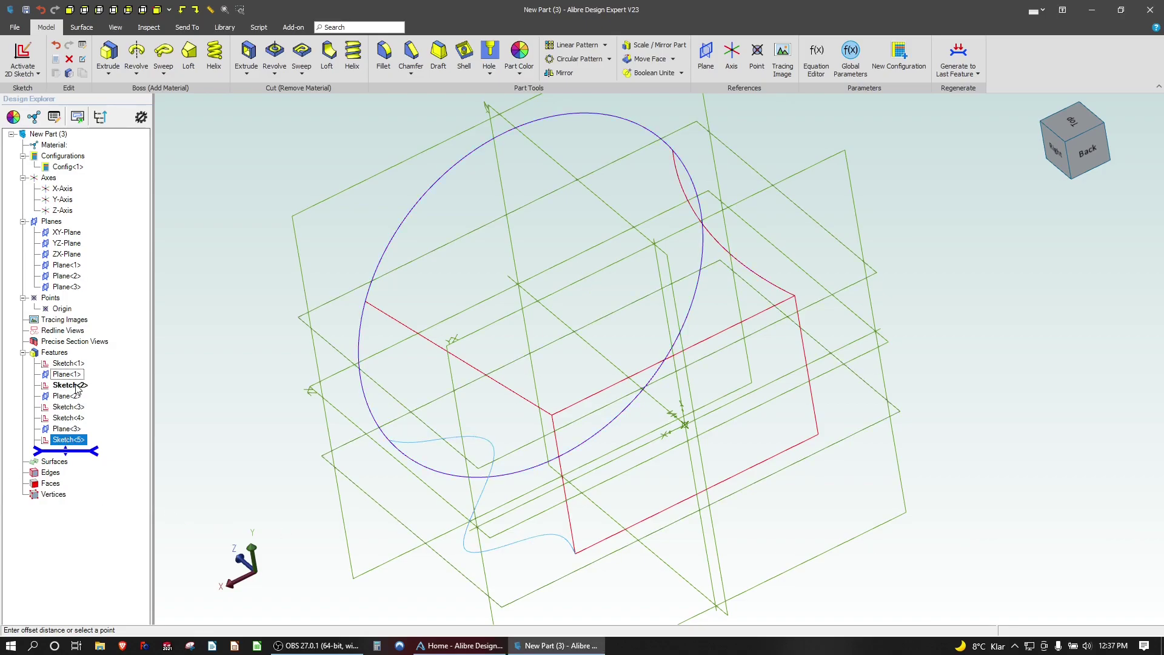
Edit the circle sketch on the offset plane and convert all of its figures to reference figures
right_click(72, 386)
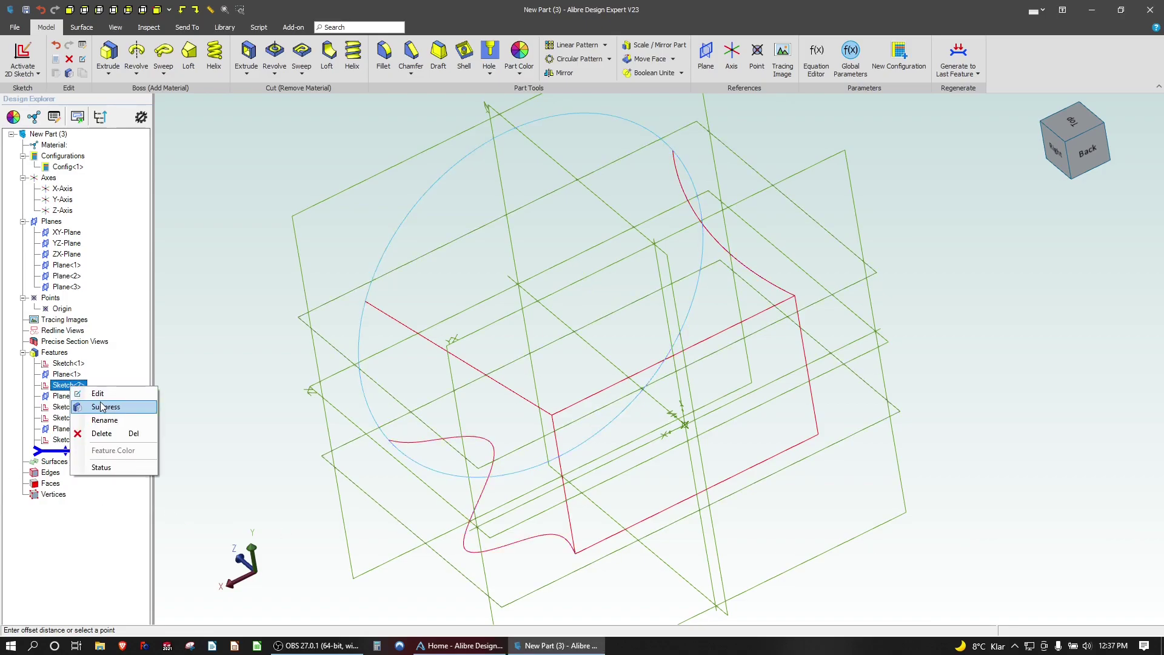
click(97, 393)
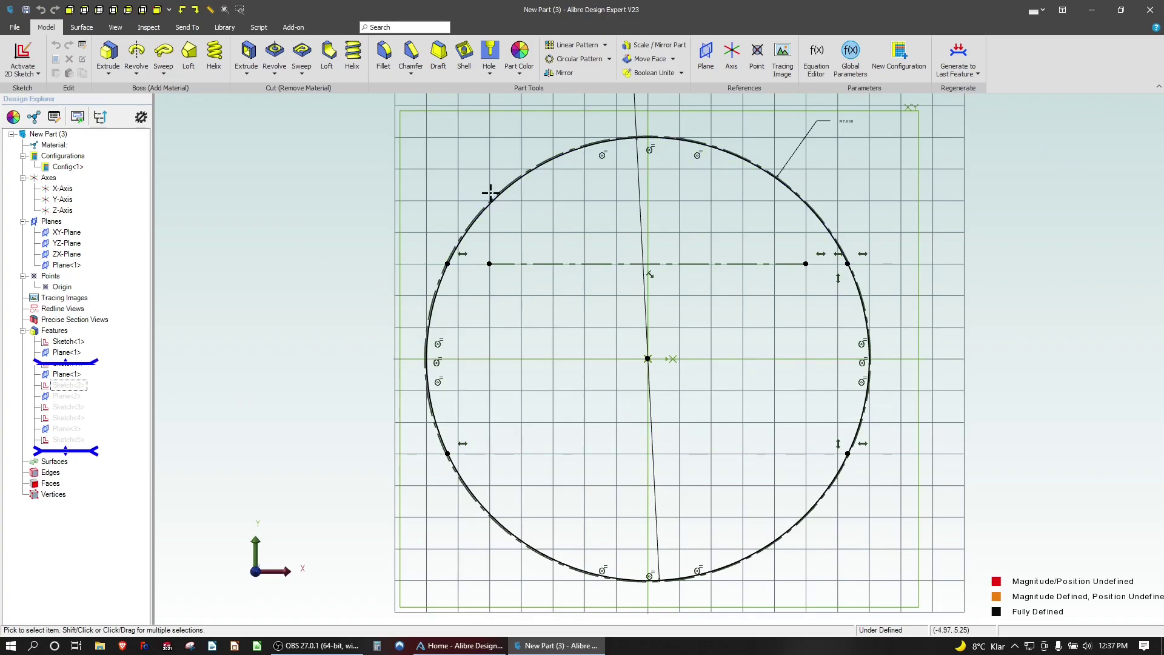
key(ctrl+a)
scroll(473, 234, down, 3)
scroll(511, 234, up, 7)
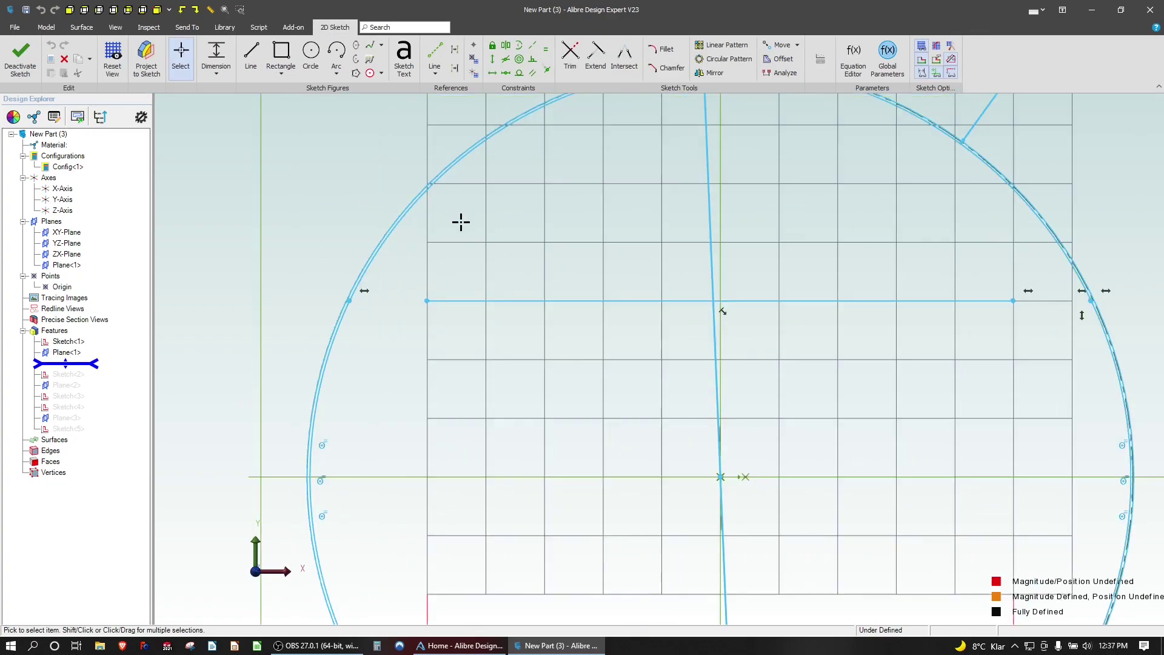
right_click(427, 194)
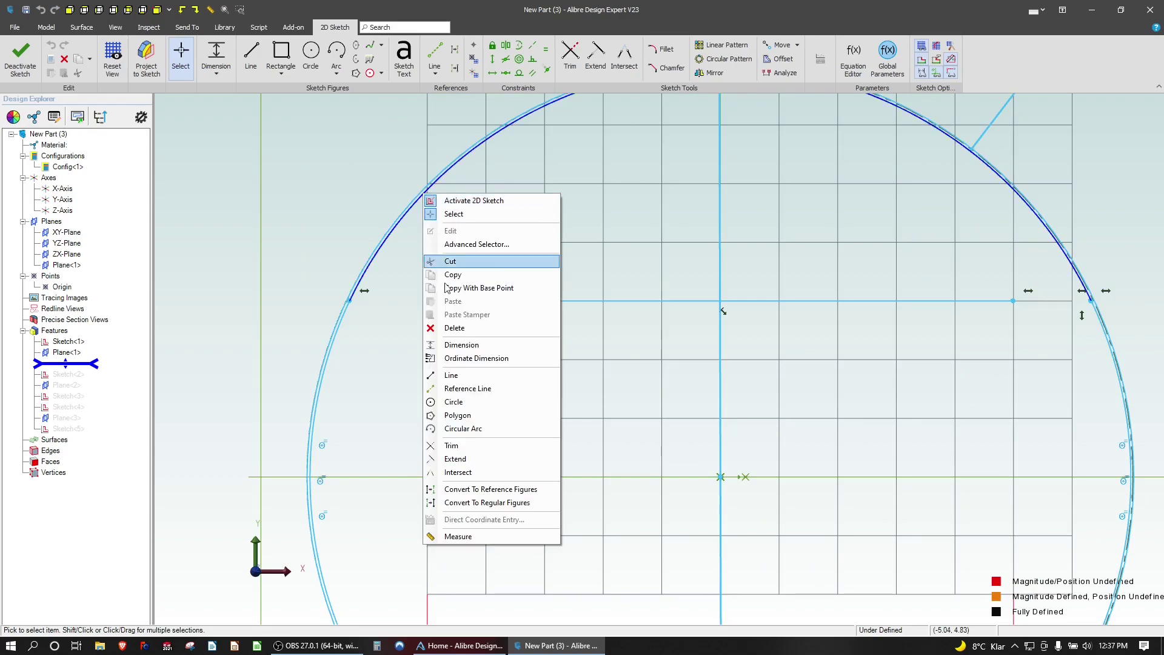
click(491, 489)
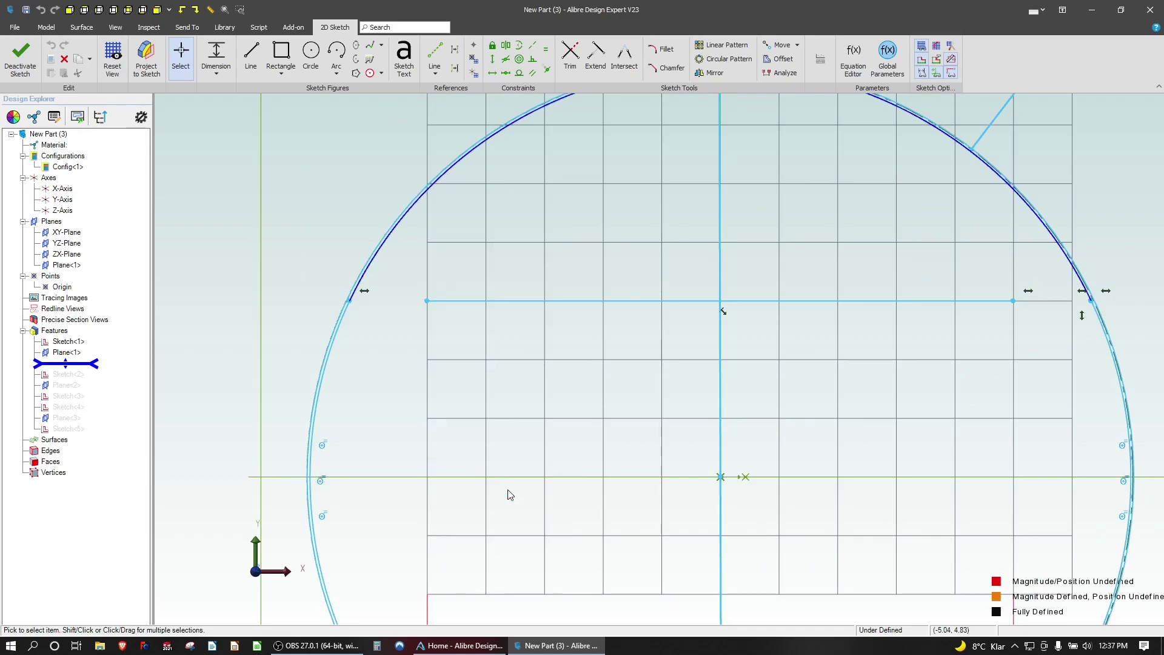
Convert only the full circle back to a regular figure and finish the sketch
right_click(407, 202)
click(364, 254)
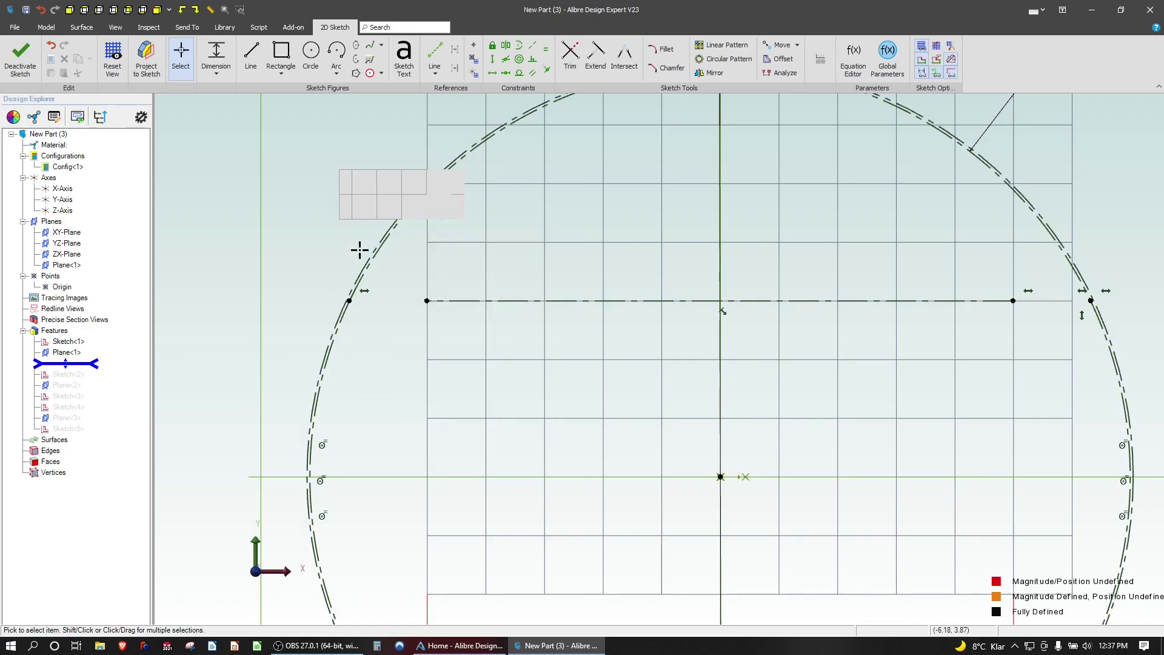
right_click(373, 249)
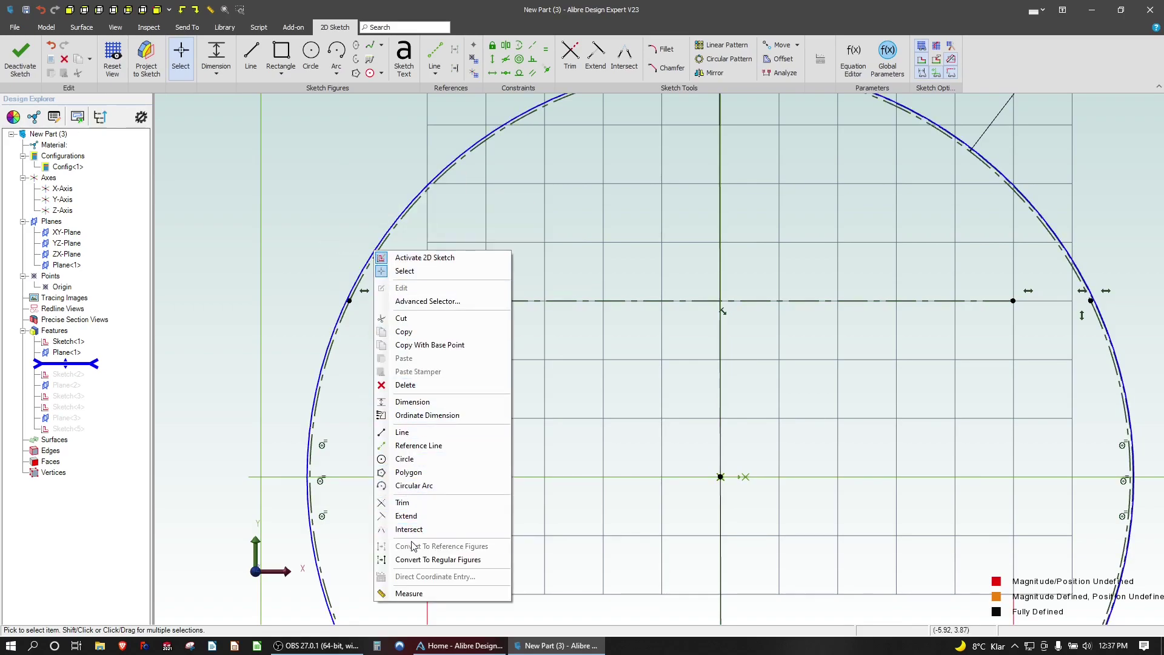
click(437, 559)
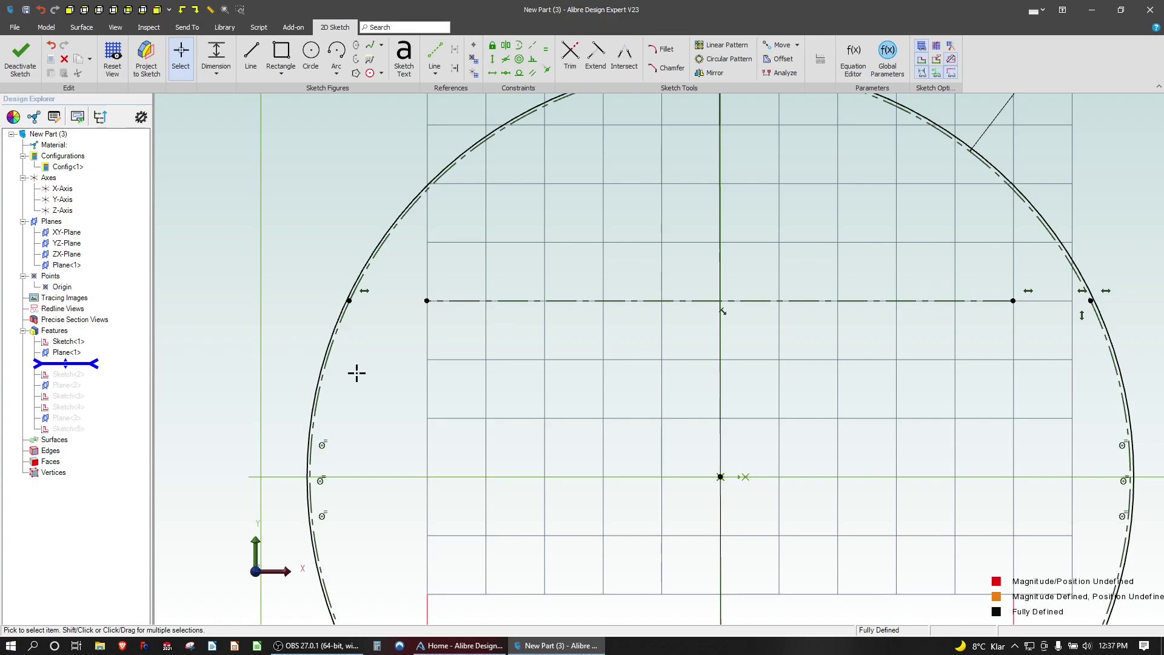
click(20, 55)
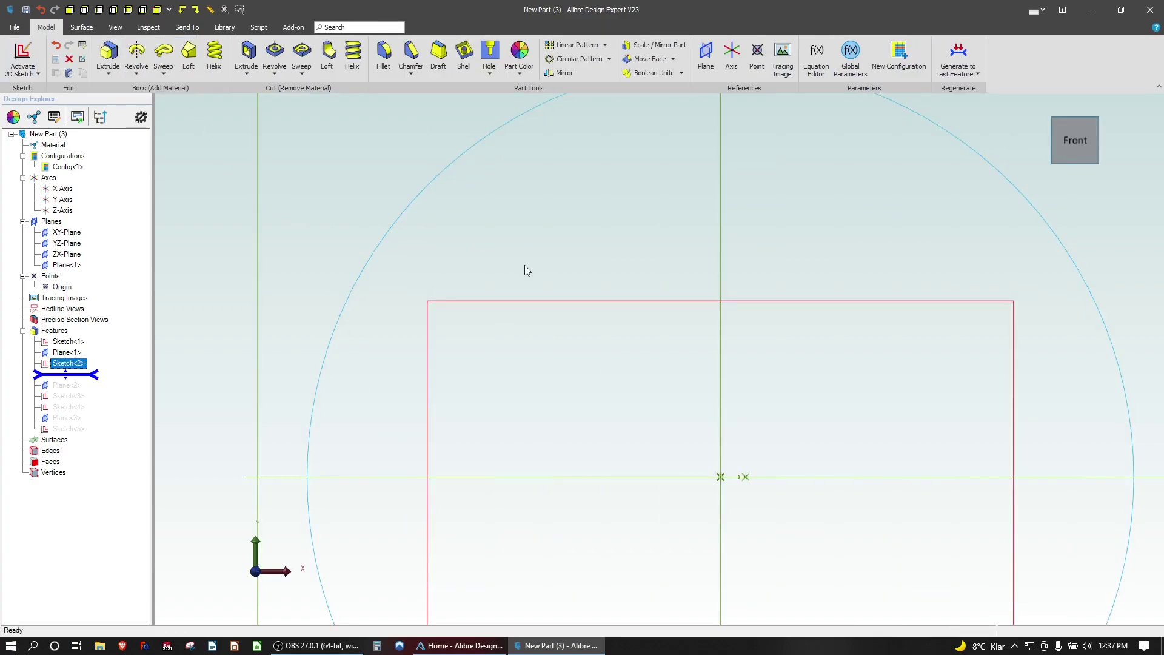
Set up a loft boss between the circle and rectangle sketches with Minimize curvature and Simplify surface enabled
click(188, 53)
click(549, 301)
mouse_move(627, 321)
middle_down()
mouse_move(578, 367)
mouse_move(758, 355)
middle_up()
click(827, 128)
click(828, 142)
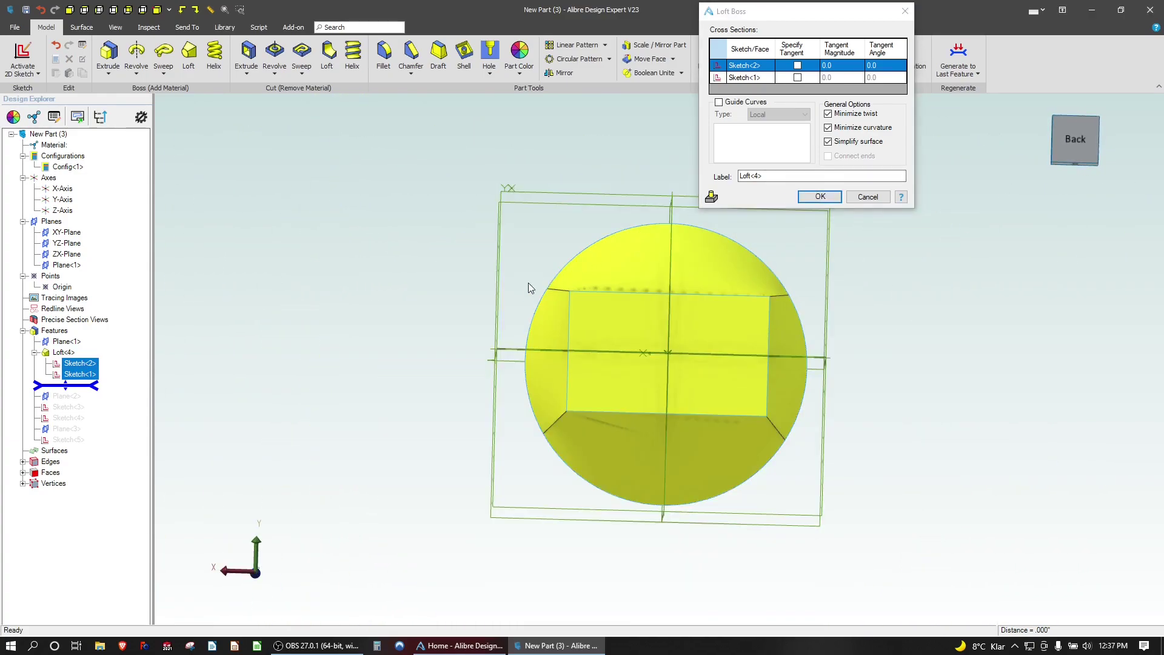
middle_drag(485, 299, 532, 315)
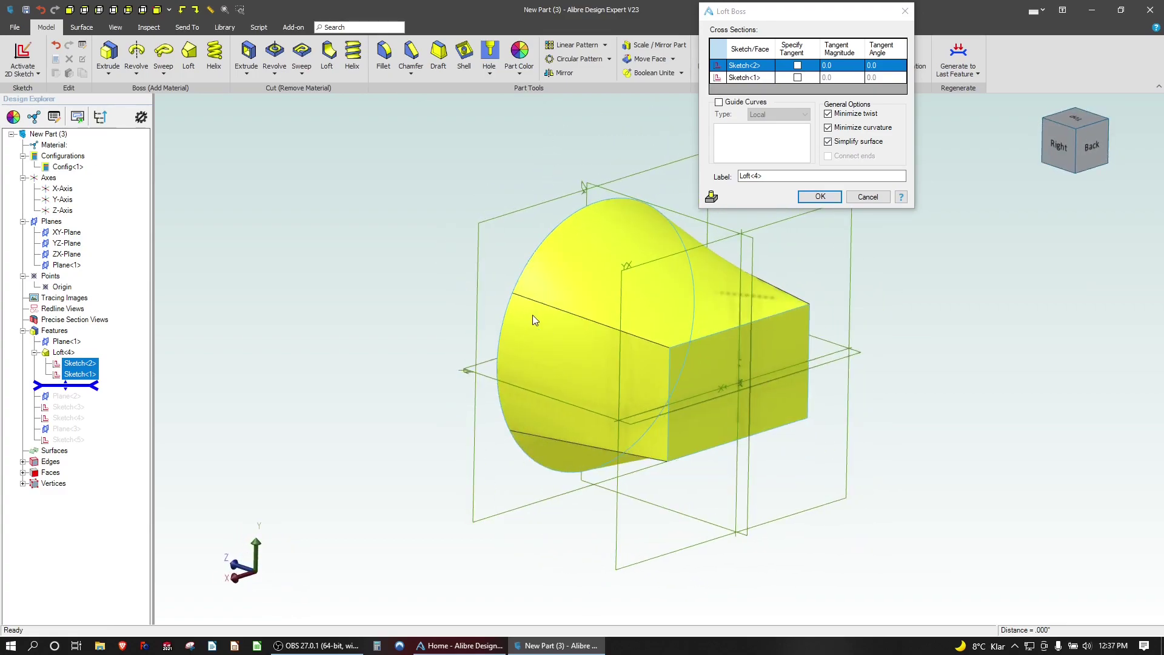
Specify tangency at the circle section, inspect the preview, and turn off Minimize curvature
click(797, 65)
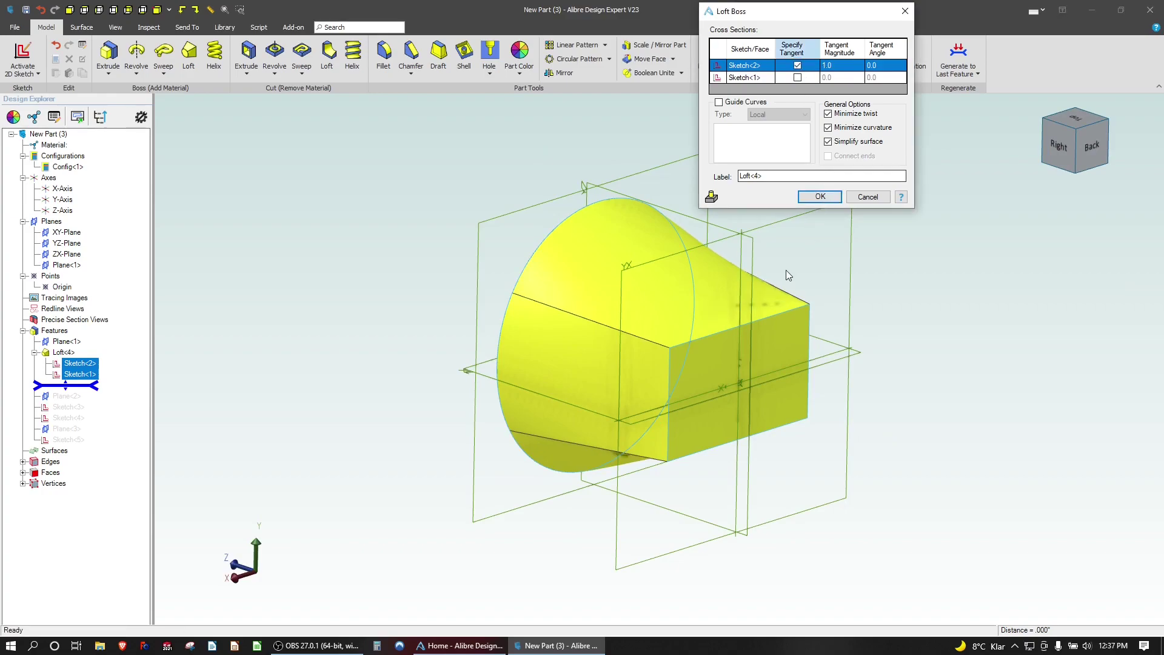
scroll(751, 311, up, 2)
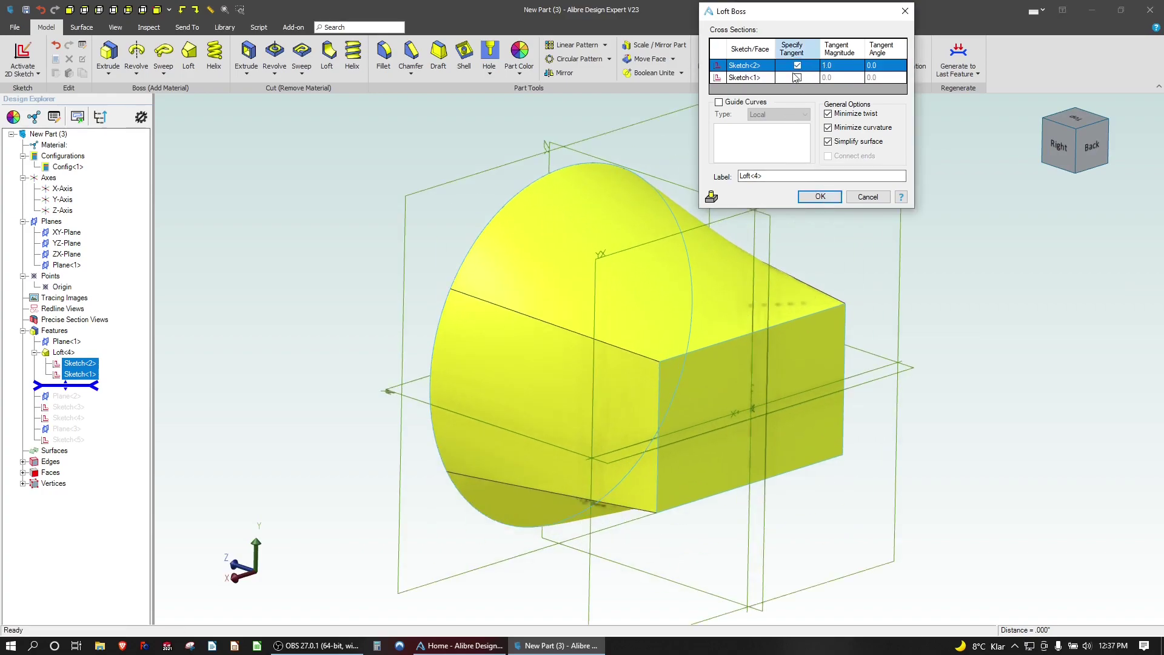
mouse_move(693, 390)
middle_down()
mouse_move(706, 380)
mouse_move(698, 396)
mouse_move(704, 385)
mouse_move(685, 390)
middle_up()
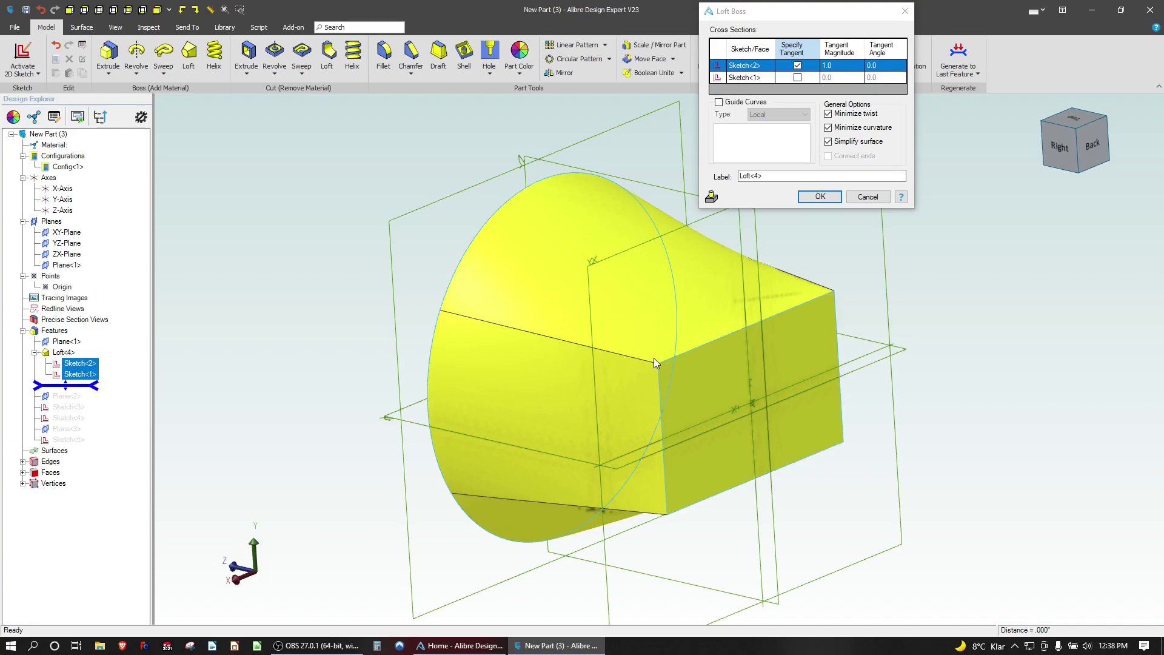
middle_drag(707, 359, 733, 346)
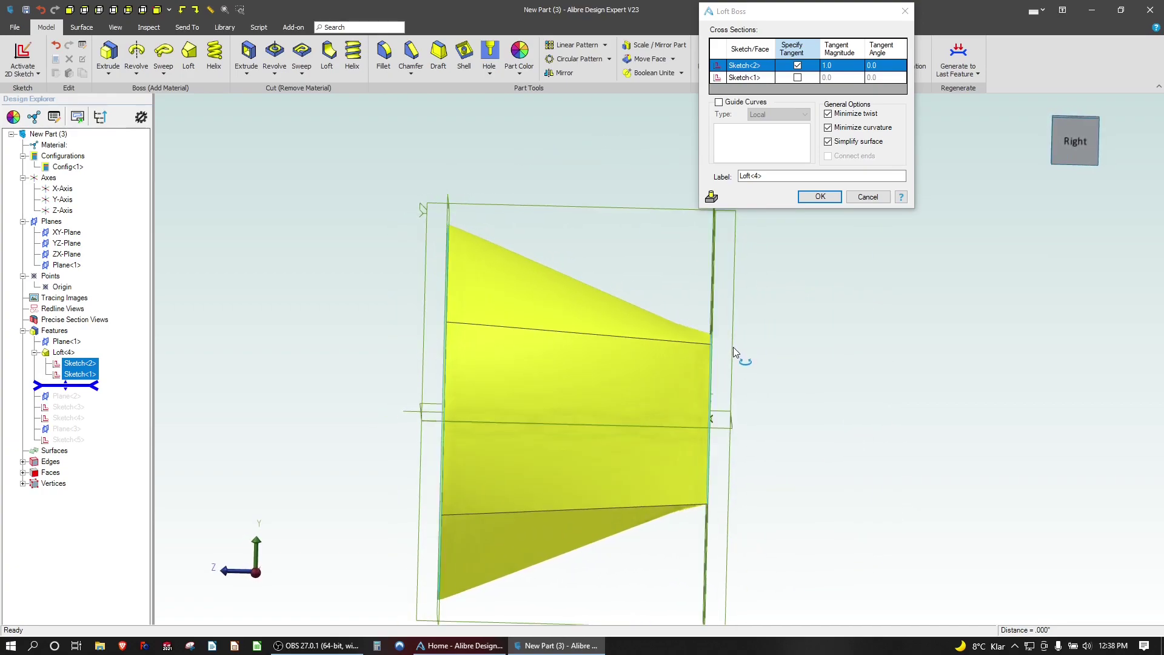
click(828, 128)
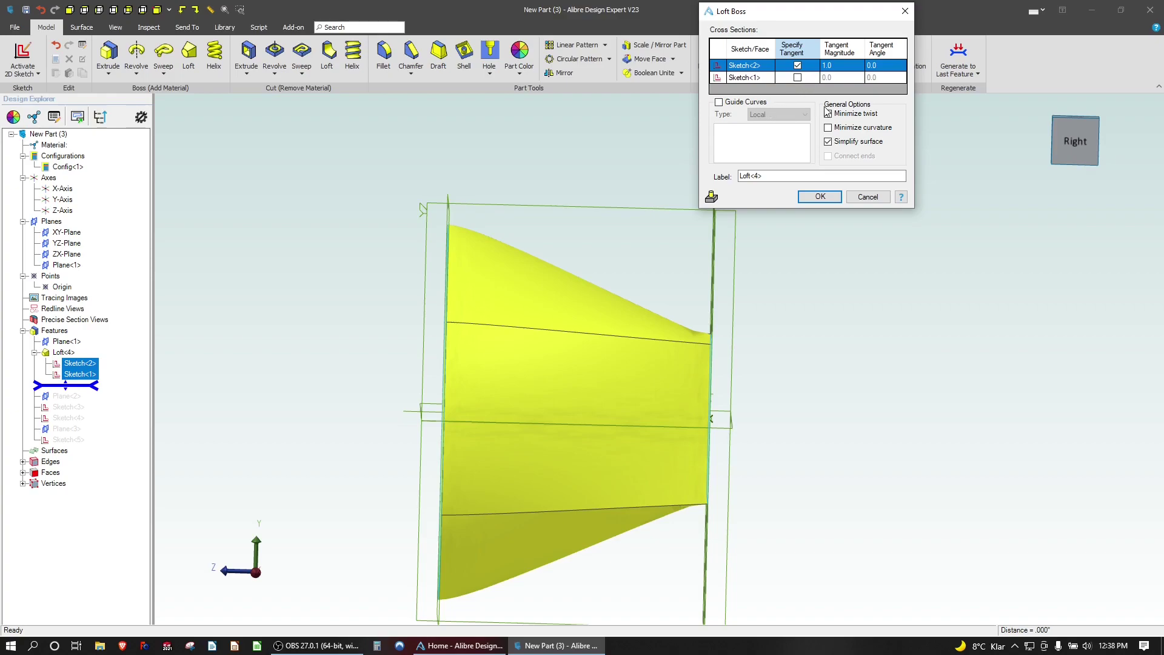
Try a tangent magnitude of 2 for the circle section and inspect the loft's side profile from the right
click(851, 65)
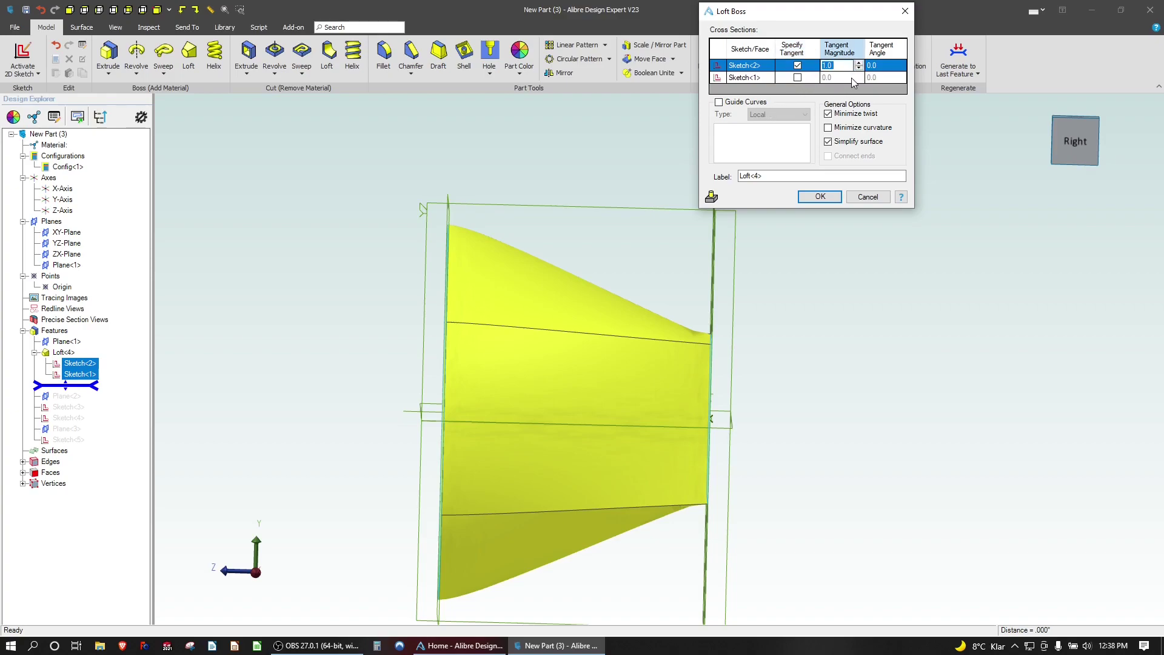
text(2)
click(851, 77)
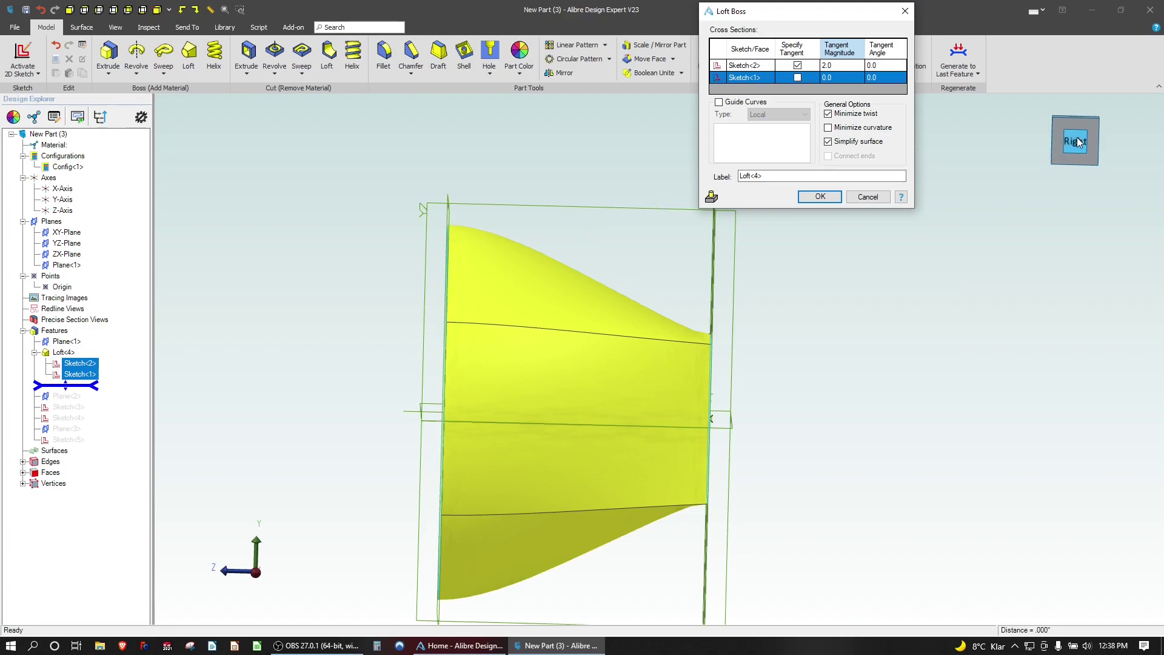
scroll(849, 230, down, 3)
scroll(745, 256, up, 3)
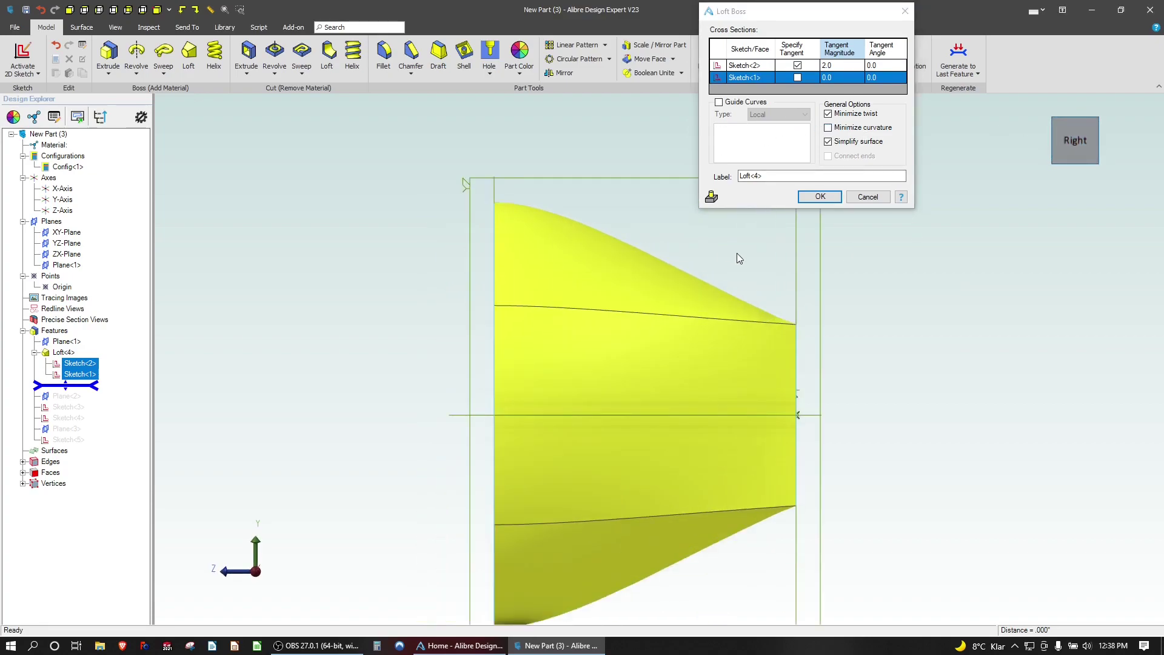
Raise the circle section's tangent magnitude to 3 and then to 4, comparing the preview
click(855, 67)
text(3)
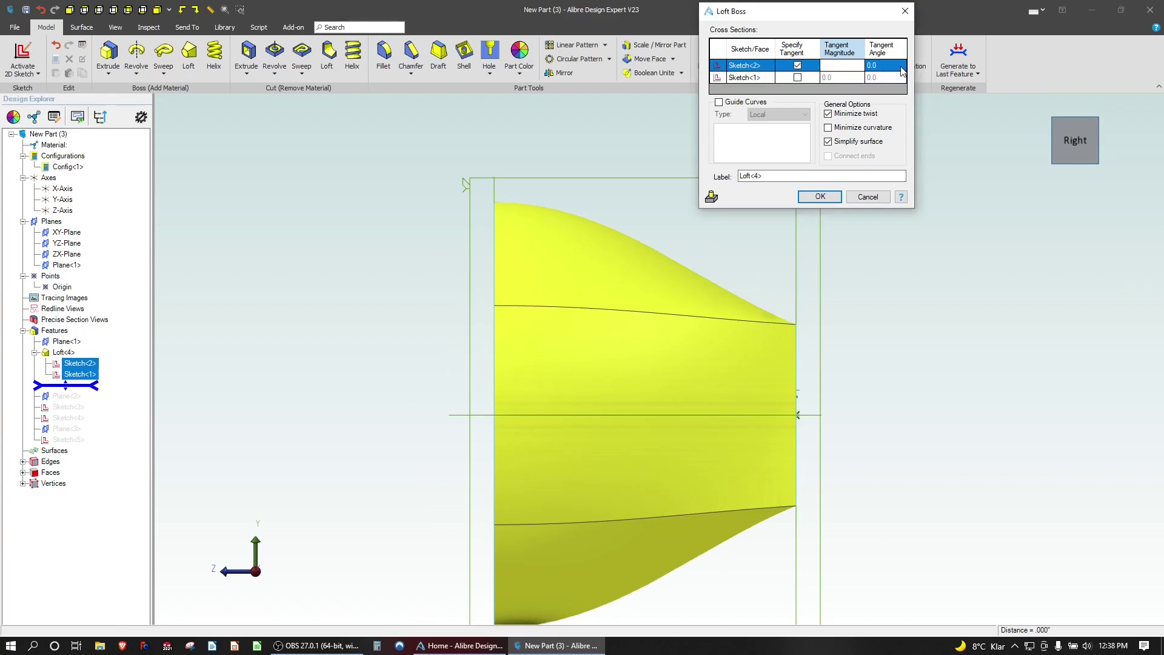
key(Return)
click(832, 65)
text(4)
key(Return)
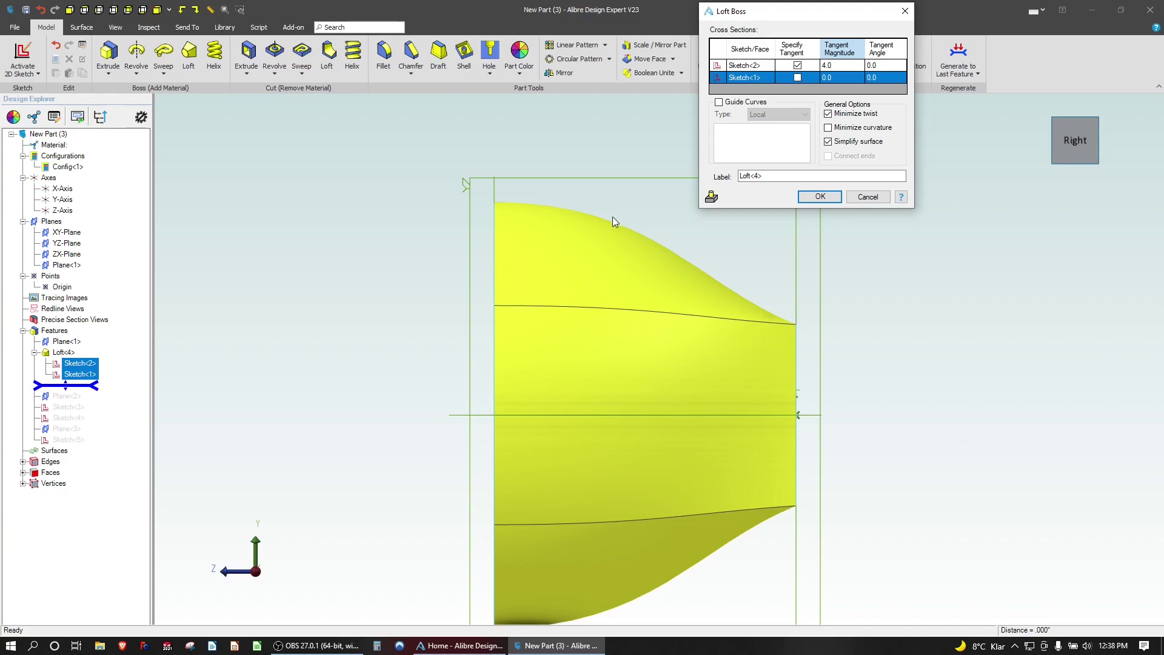
Specify tangency at the rectangle section with a magnitude of 3, create the loft, and inspect the solid
click(796, 77)
click(837, 77)
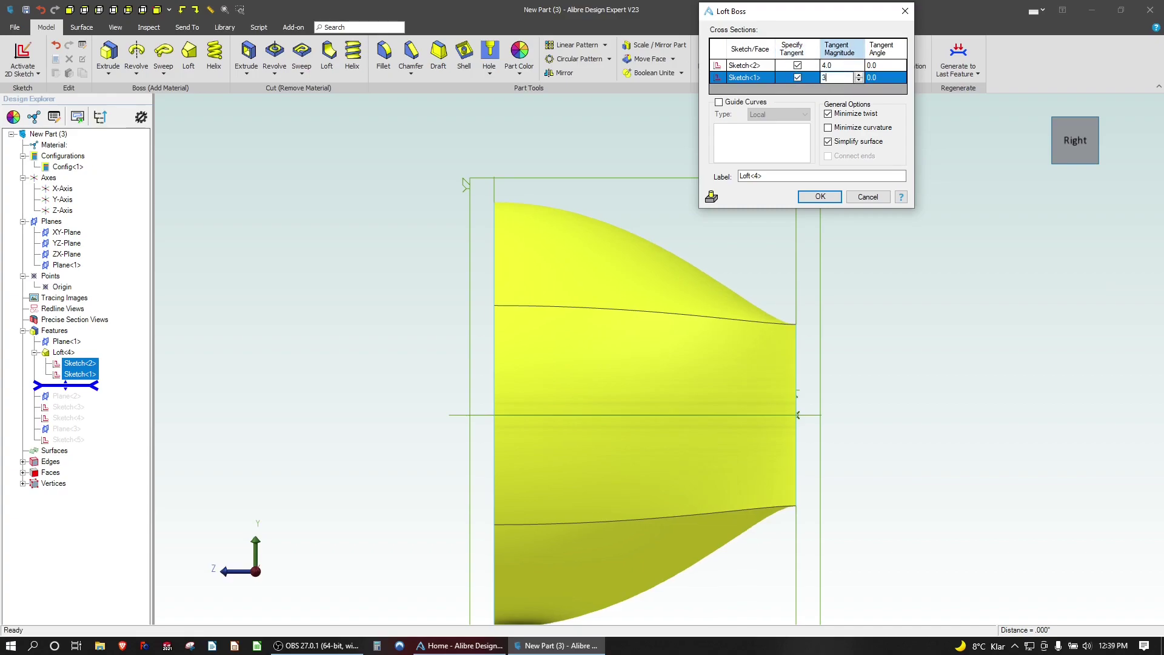
click(819, 196)
middle_drag(820, 372, 772, 369)
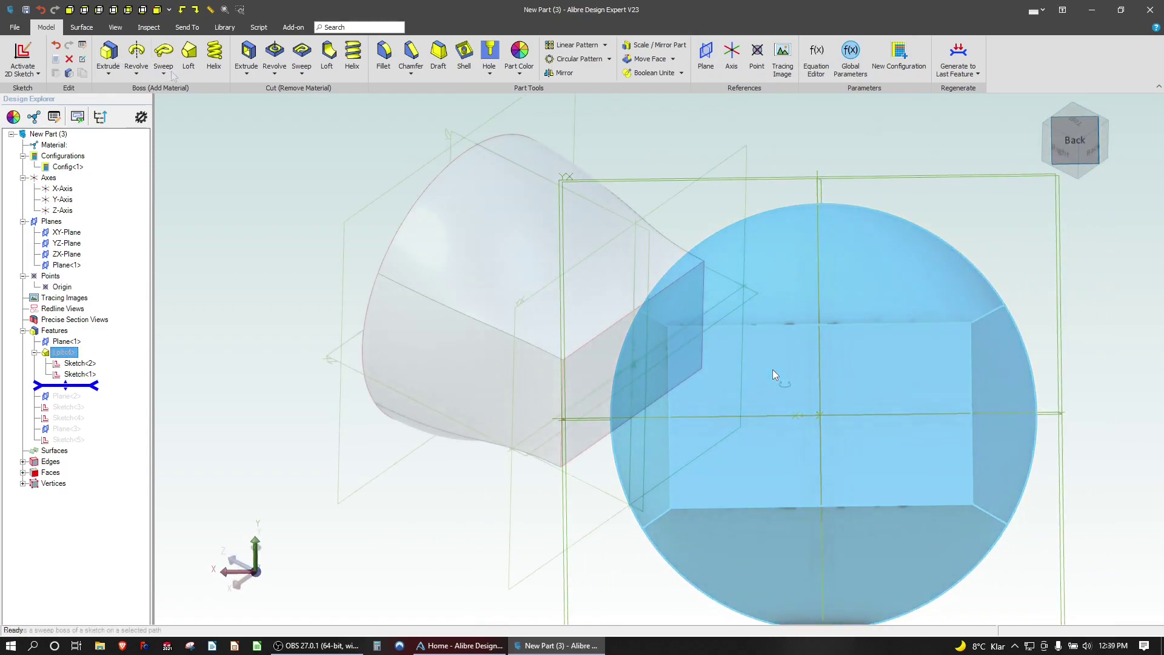
Reopen the loft for editing, set the circle section's tangent angle to 10, and examine the right view
right_click(59, 357)
click(86, 361)
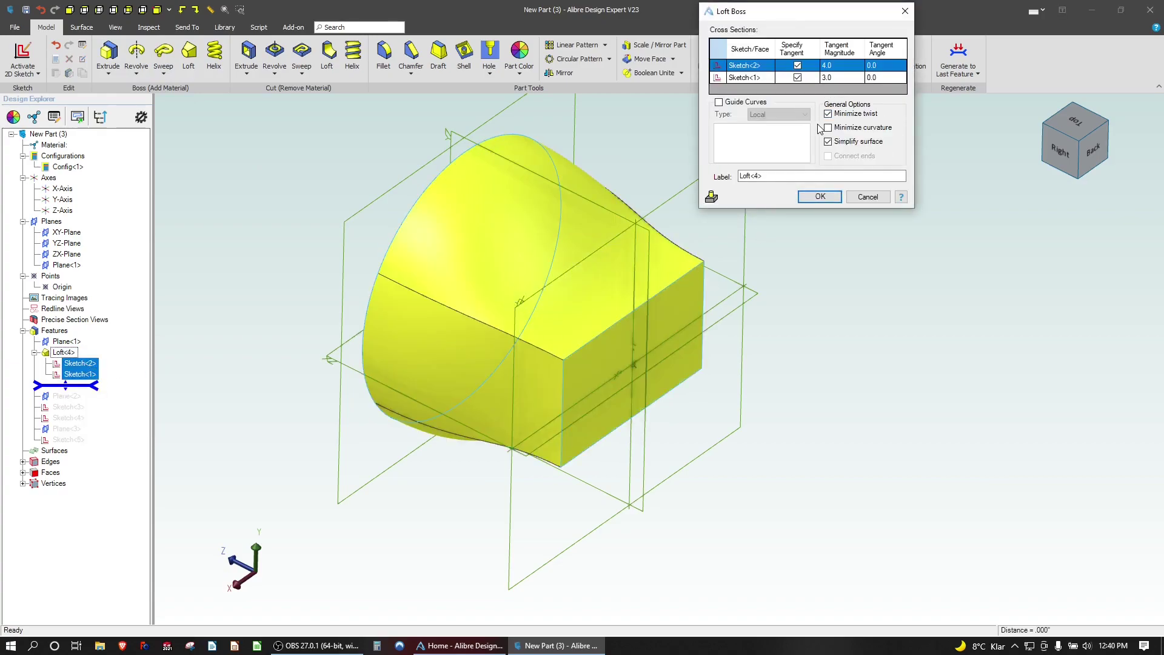
click(879, 65)
text(10)
key(Return)
middle_drag(540, 300, 689, 285)
click(1044, 154)
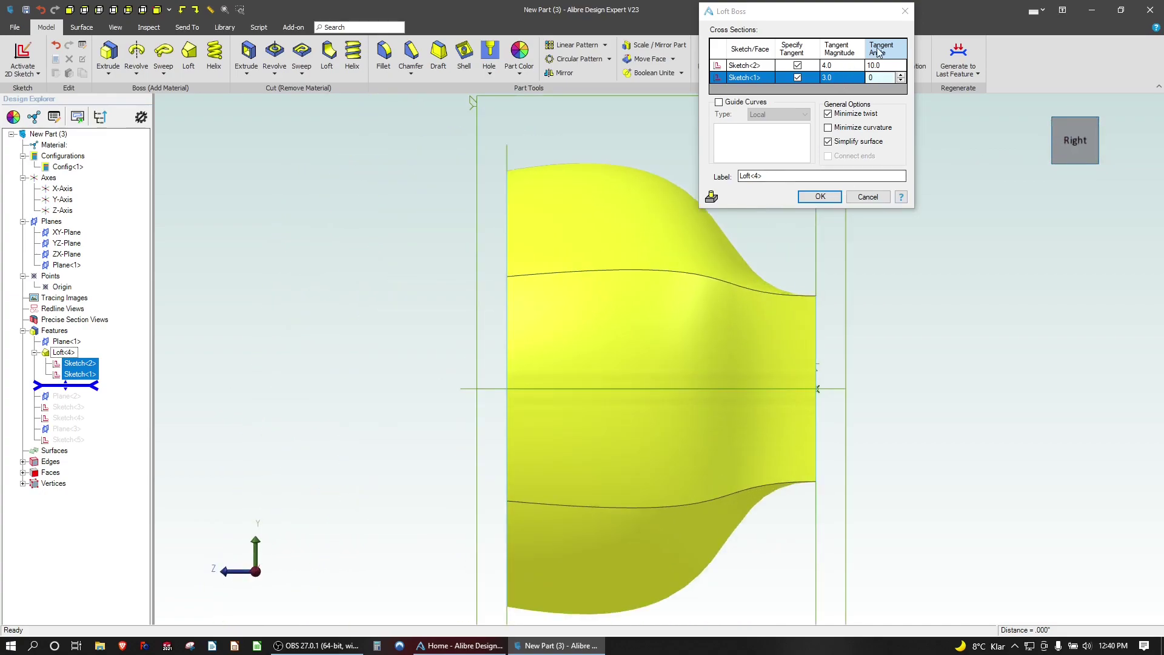
Compare the loft profile with the circle section's tangent angle at 0 and back at 10
click(883, 65)
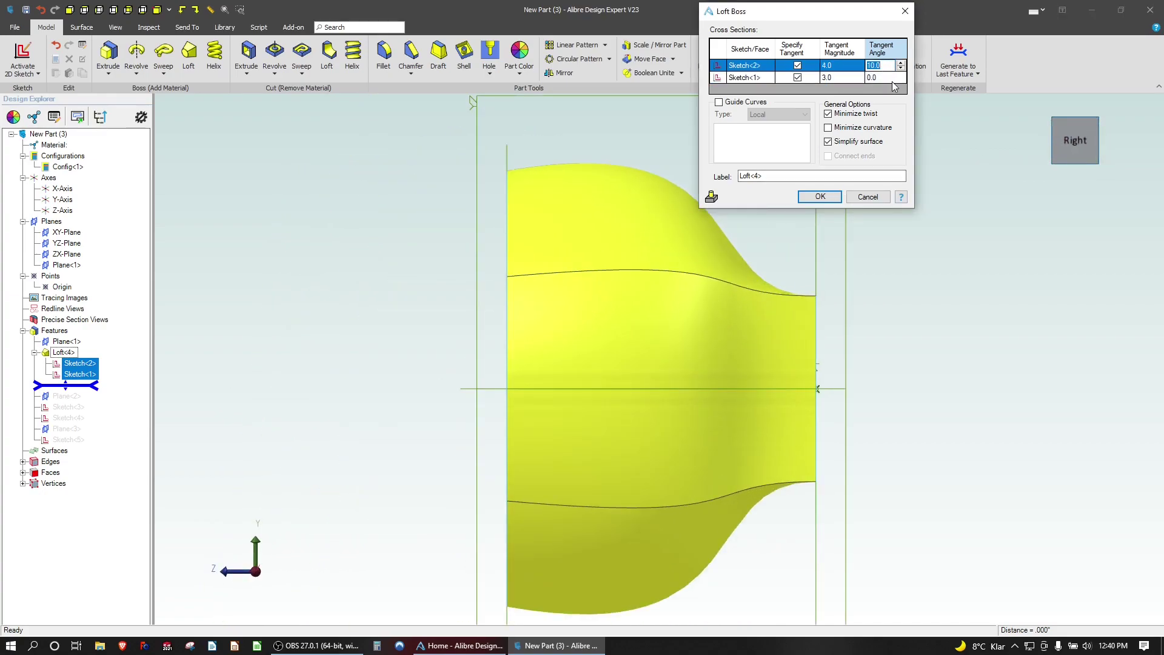
text(0)
click(888, 77)
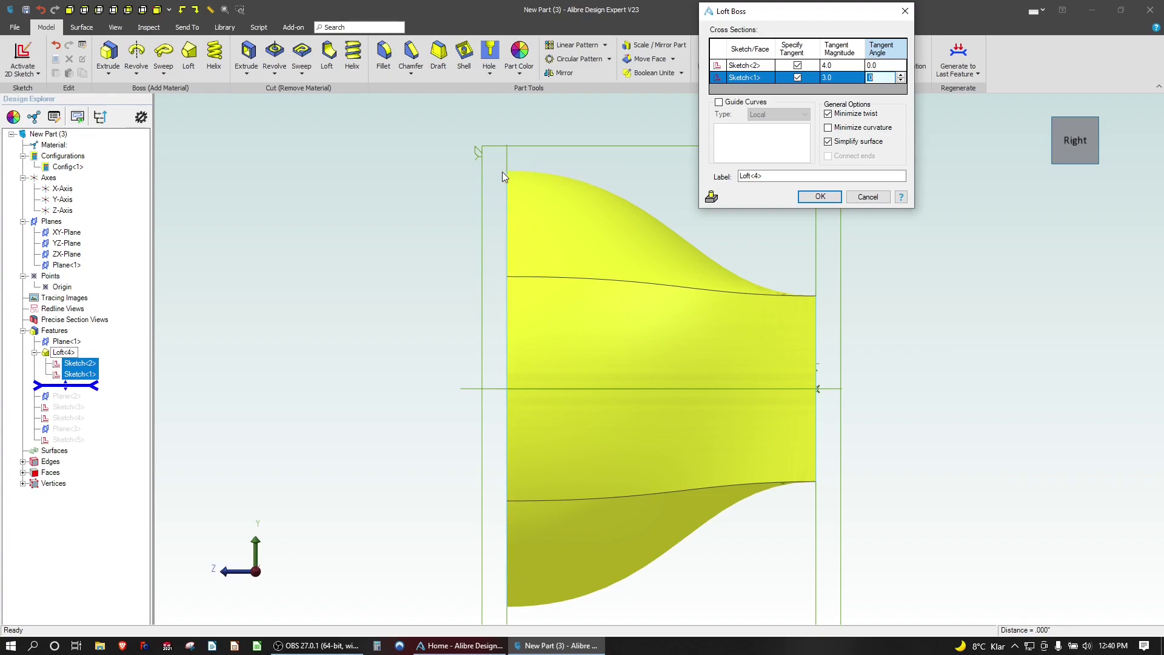
click(888, 65)
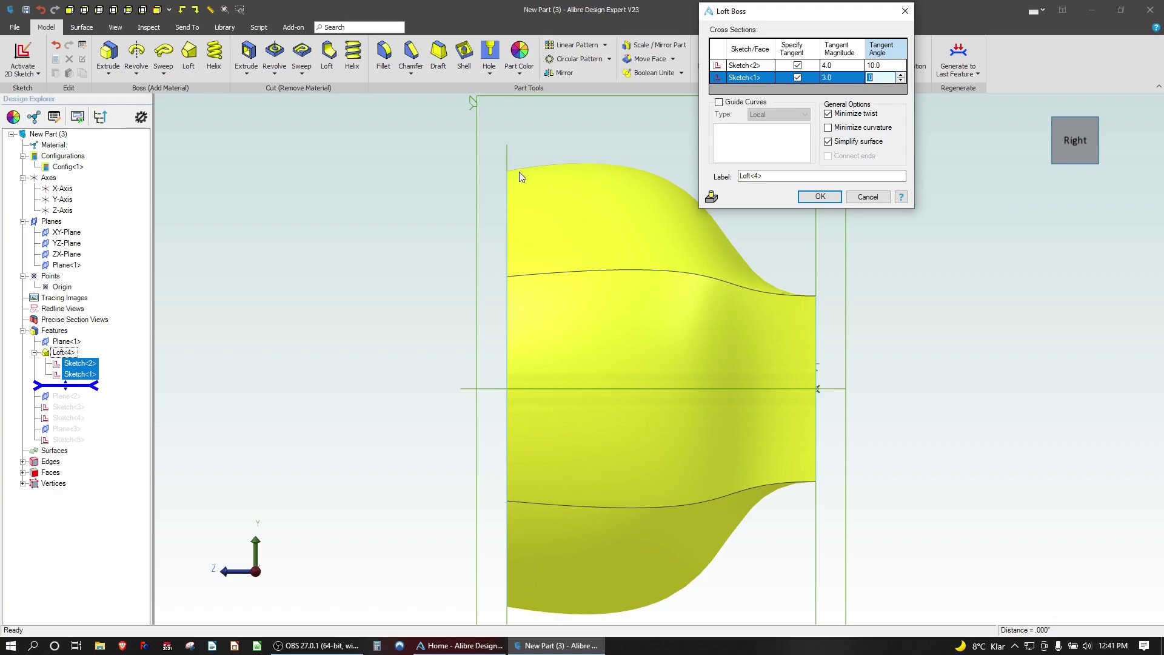
Raise the circle section's tangent angle to 20 and then to 50, comparing the loft preview
click(884, 64)
text(20)
click(885, 78)
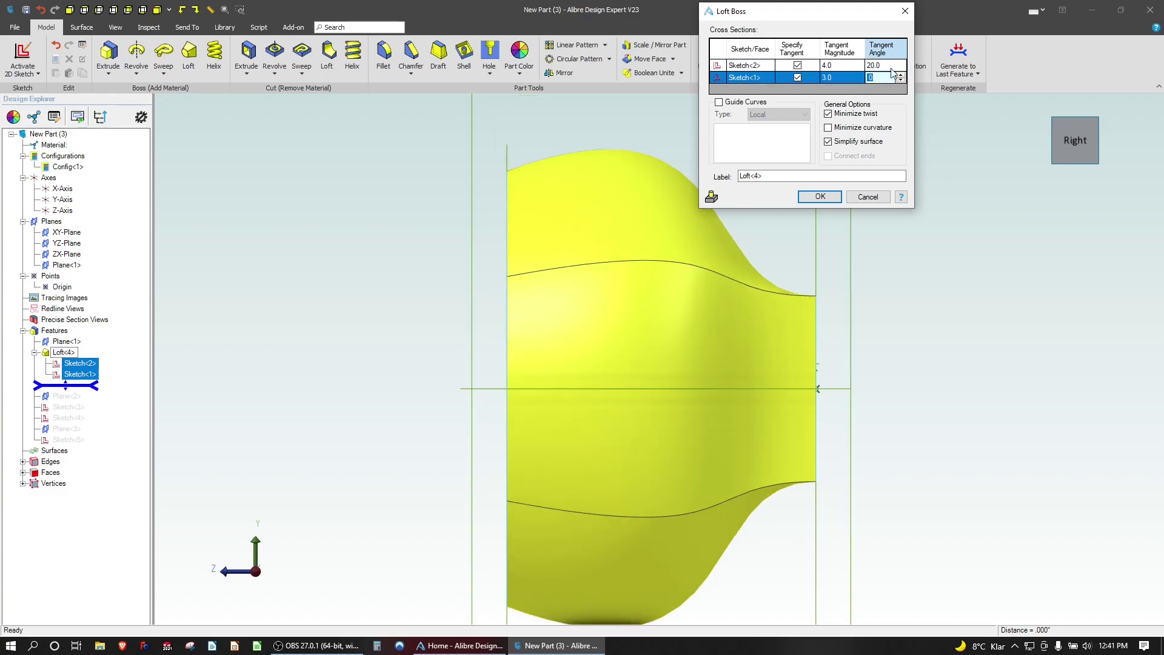
click(892, 65)
text(50)
key(Return)
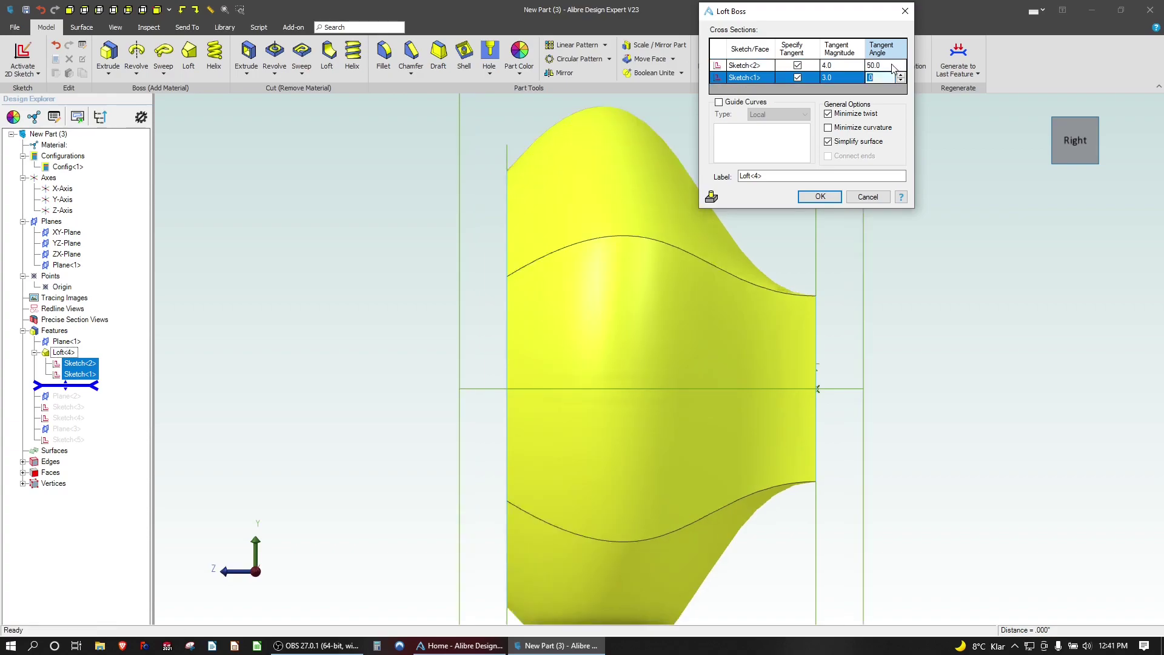
Raise the circle section's tangent angle to 90 and then to 100, and inspect the preview around the circular end
click(895, 66)
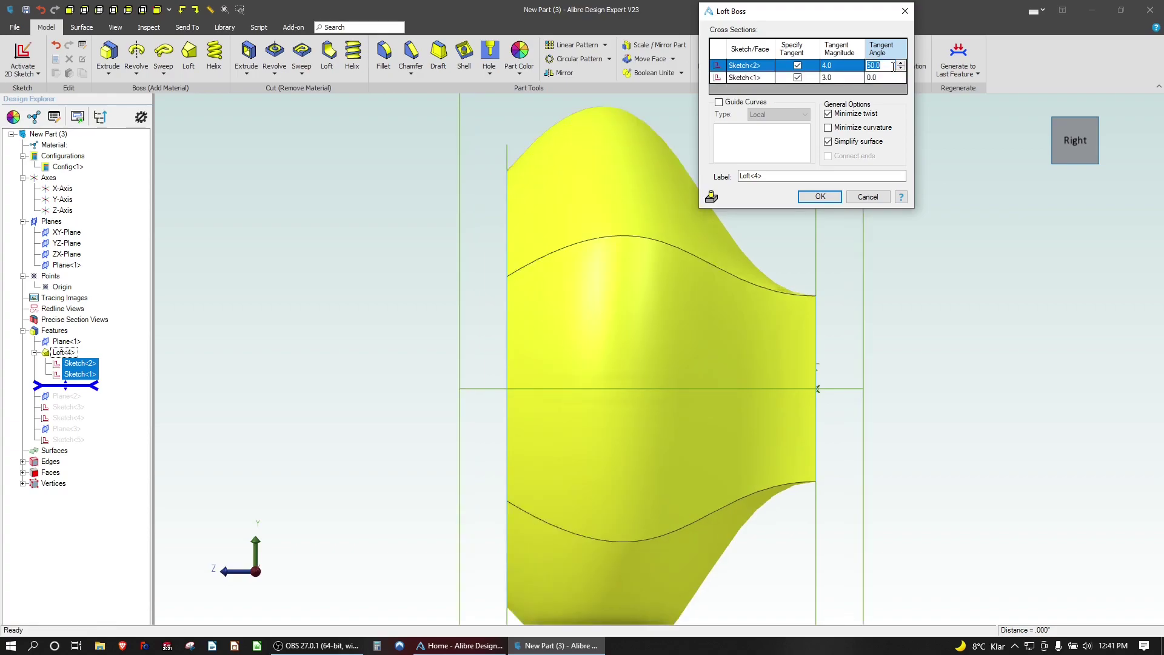
text(90)
key(Return)
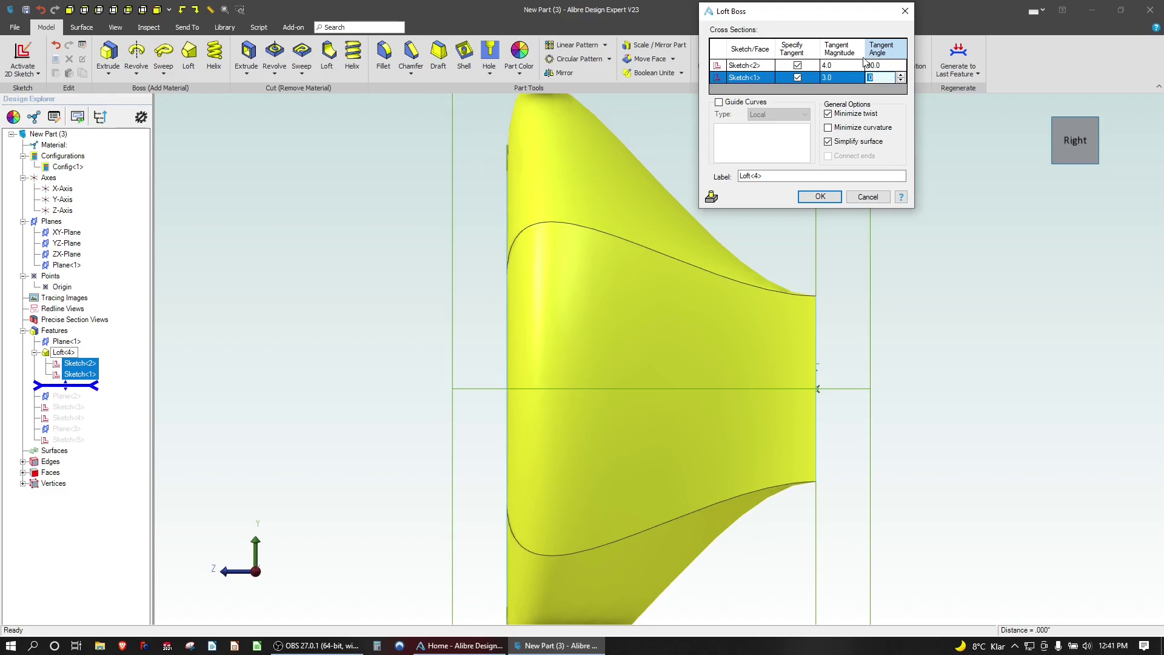
scroll(891, 65, up, 1)
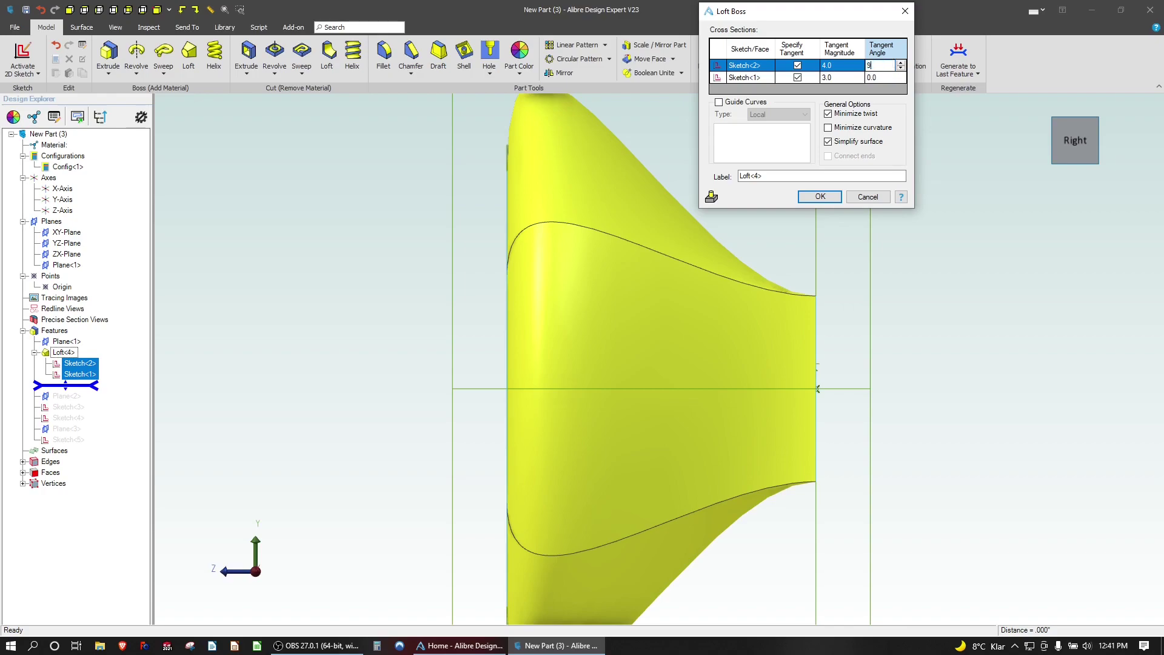
click(885, 65)
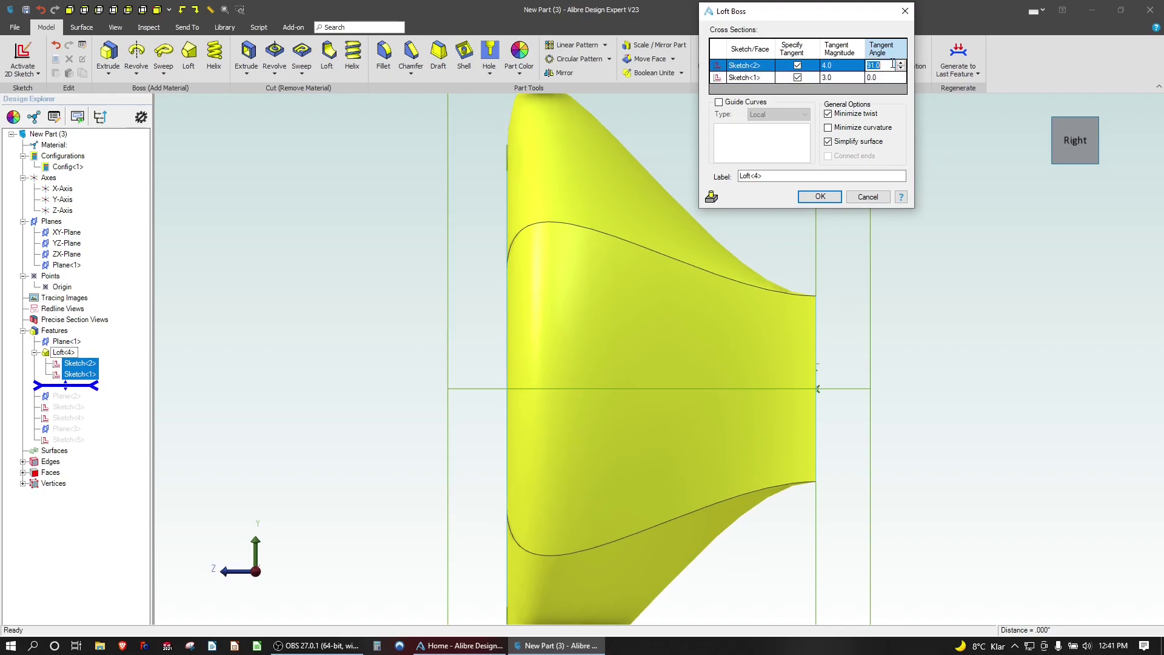
text(100)
key(Return)
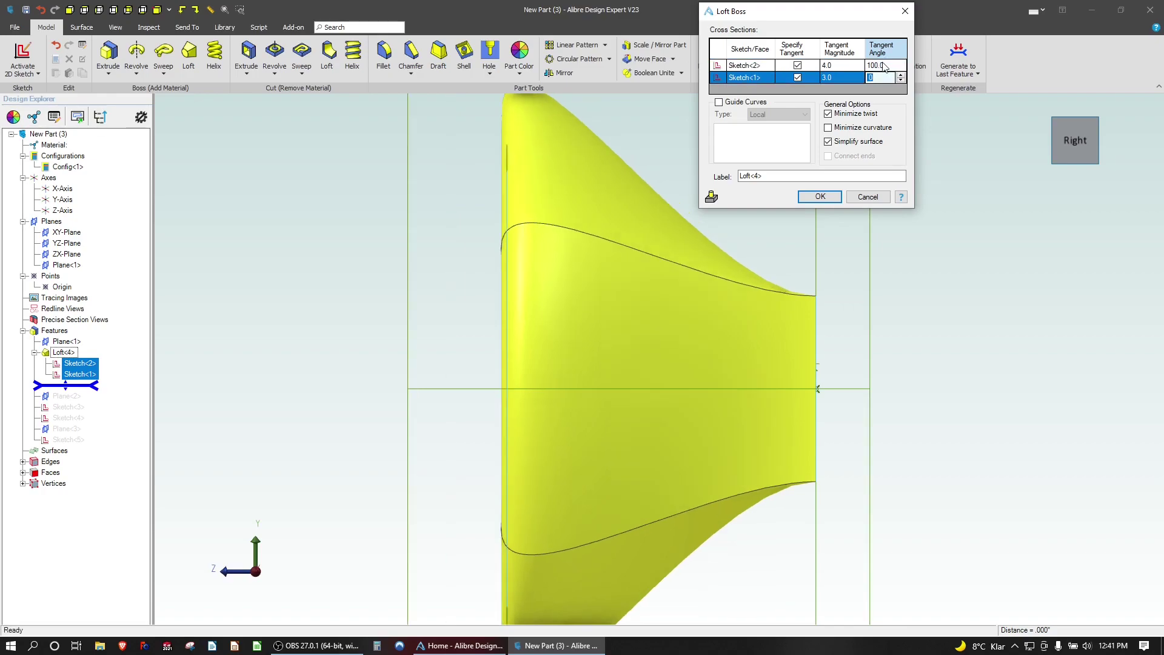
mouse_move(437, 285)
middle_down()
mouse_move(419, 288)
mouse_move(432, 279)
middle_up()
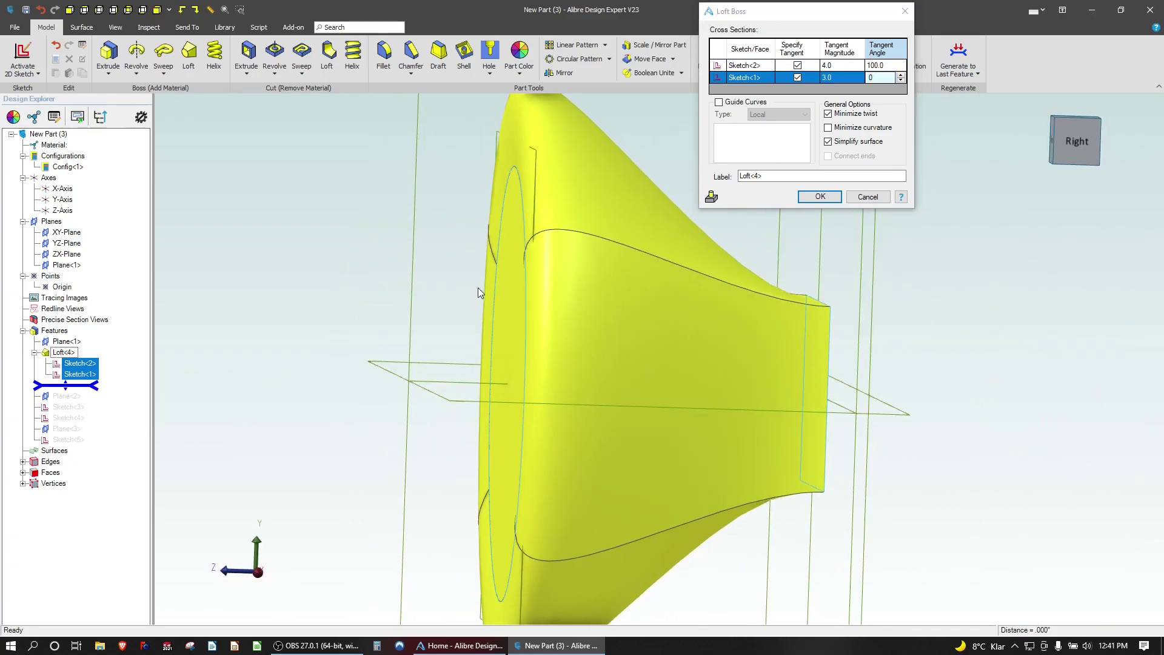
mouse_move(564, 306)
middle_down()
mouse_move(611, 265)
mouse_move(554, 275)
middle_up()
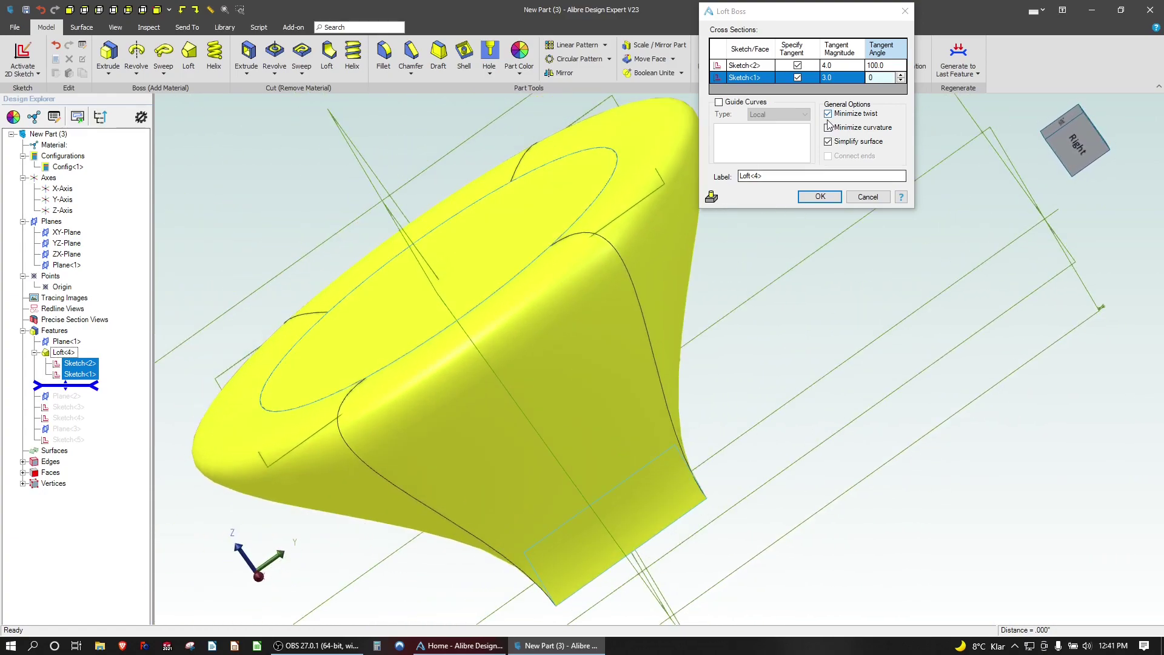
Set the circle section's tangent angle to 130 and inspect the preview around the circular end
click(885, 66)
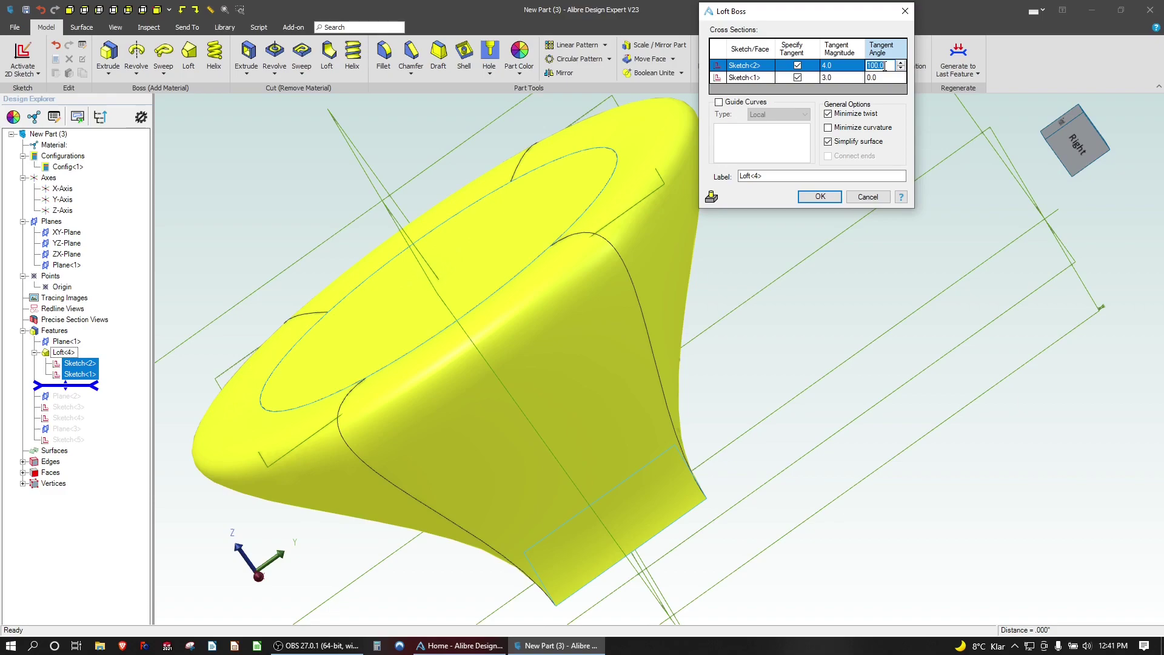
text(130)
key(Down)
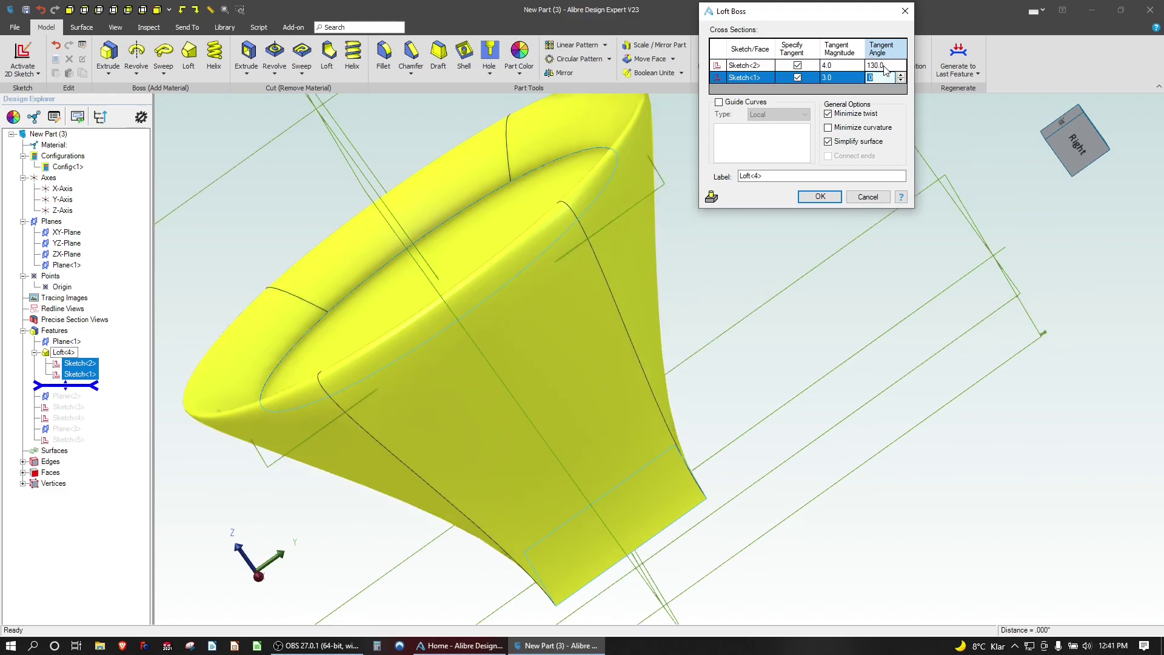
middle_drag(660, 354, 671, 423)
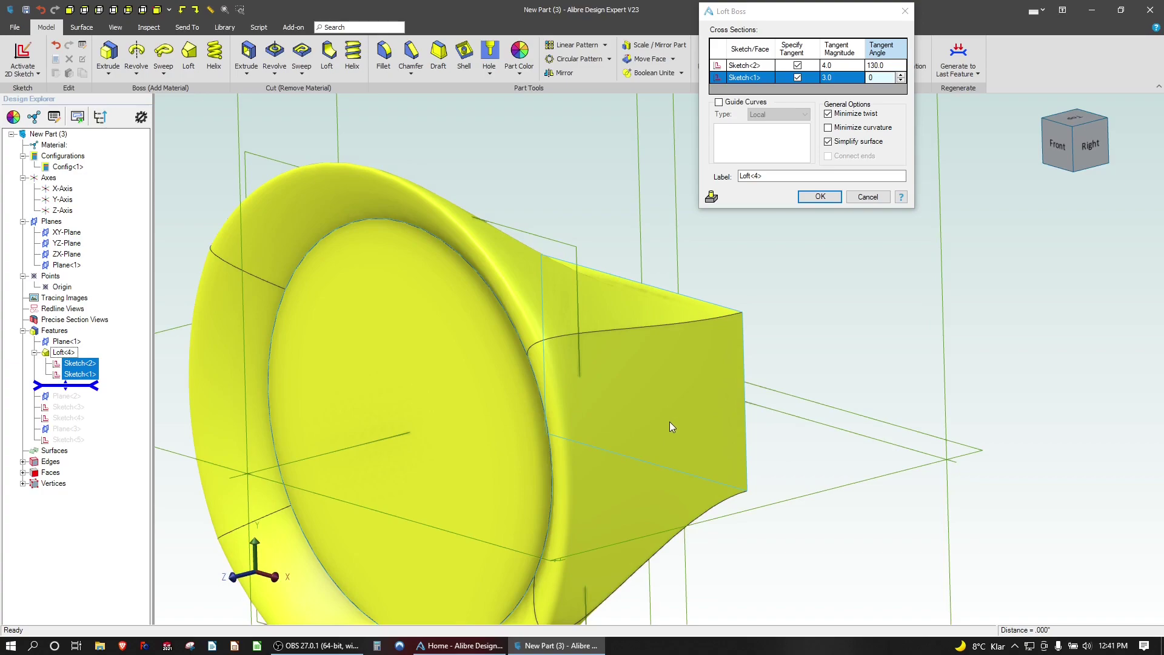
middle_drag(465, 366, 551, 381)
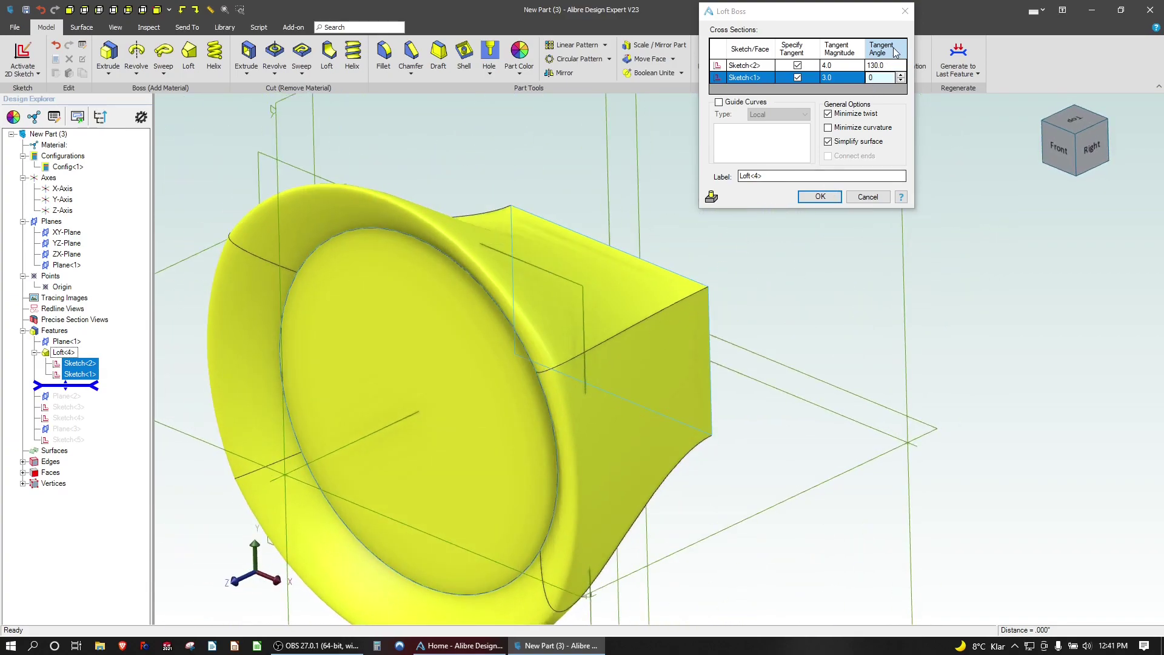
Set the circle section's tangent angle to 0
click(899, 68)
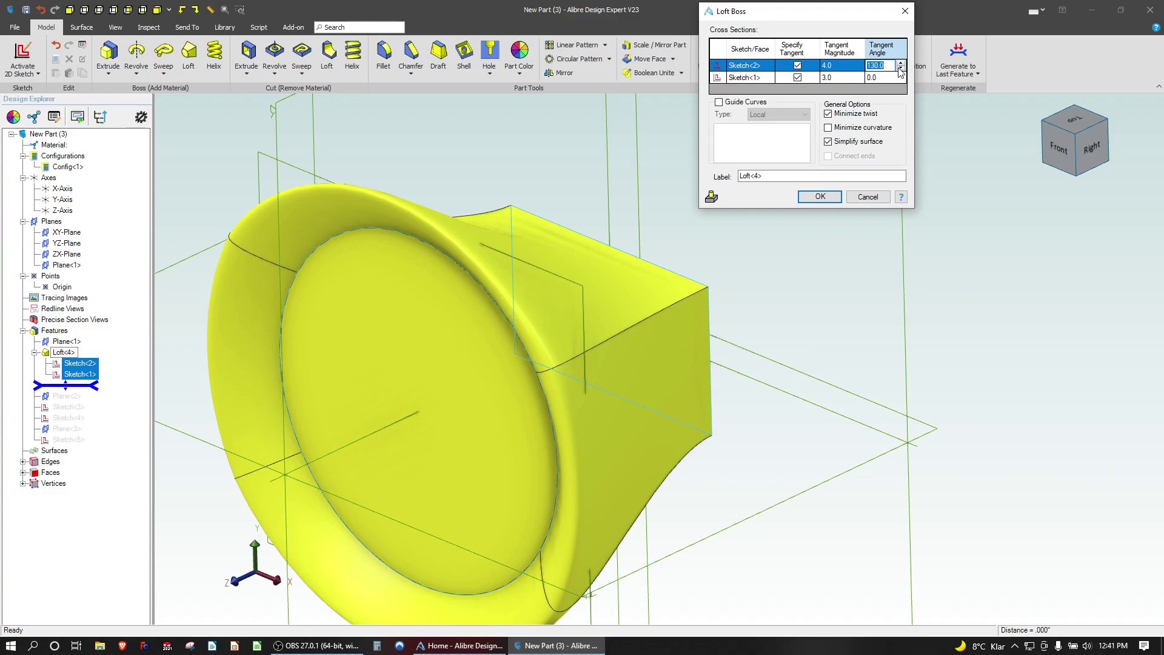
text(0)
click(862, 258)
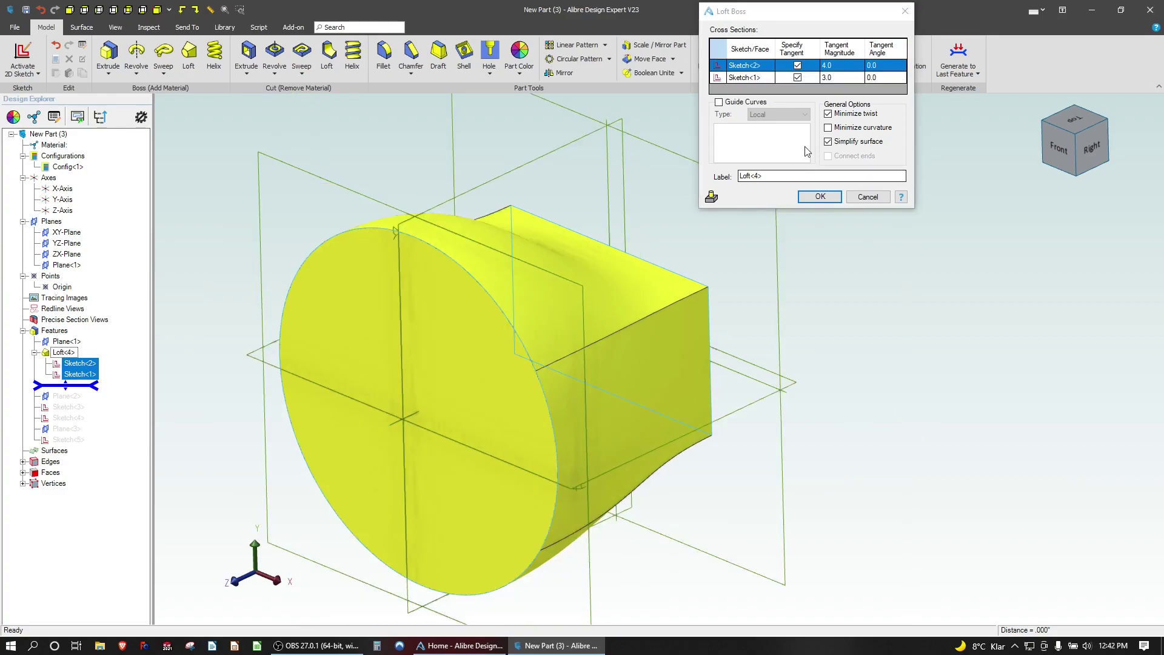
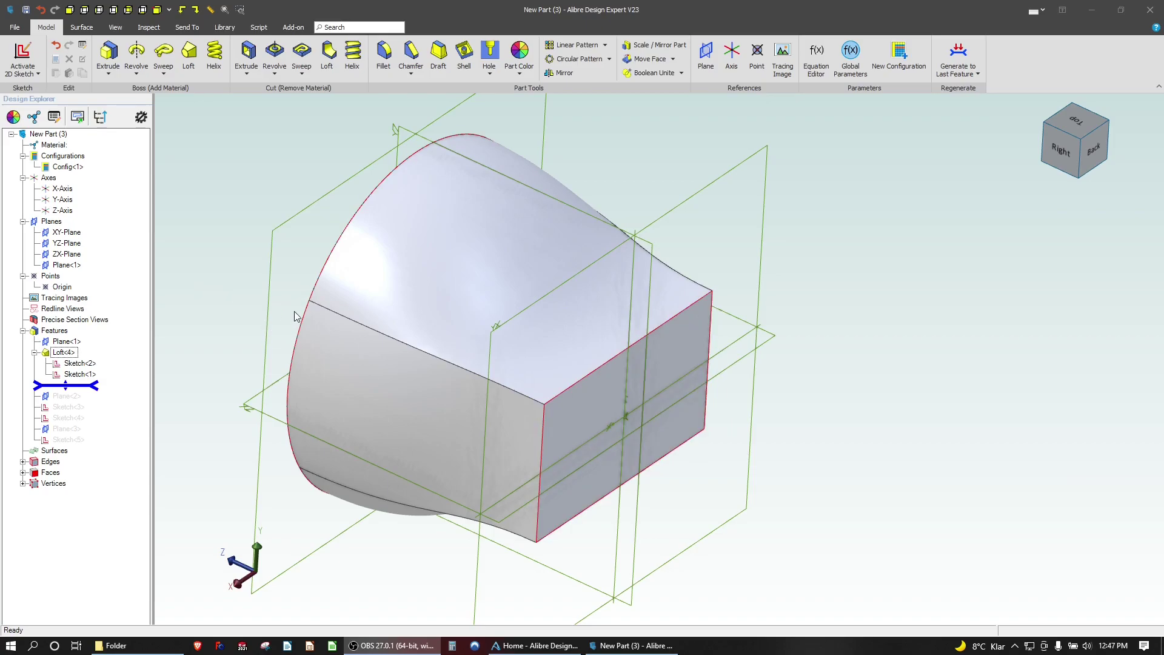
Open the circle section's sketch, examine its arcs and reference geometry, and close the sketch
right_click(77, 364)
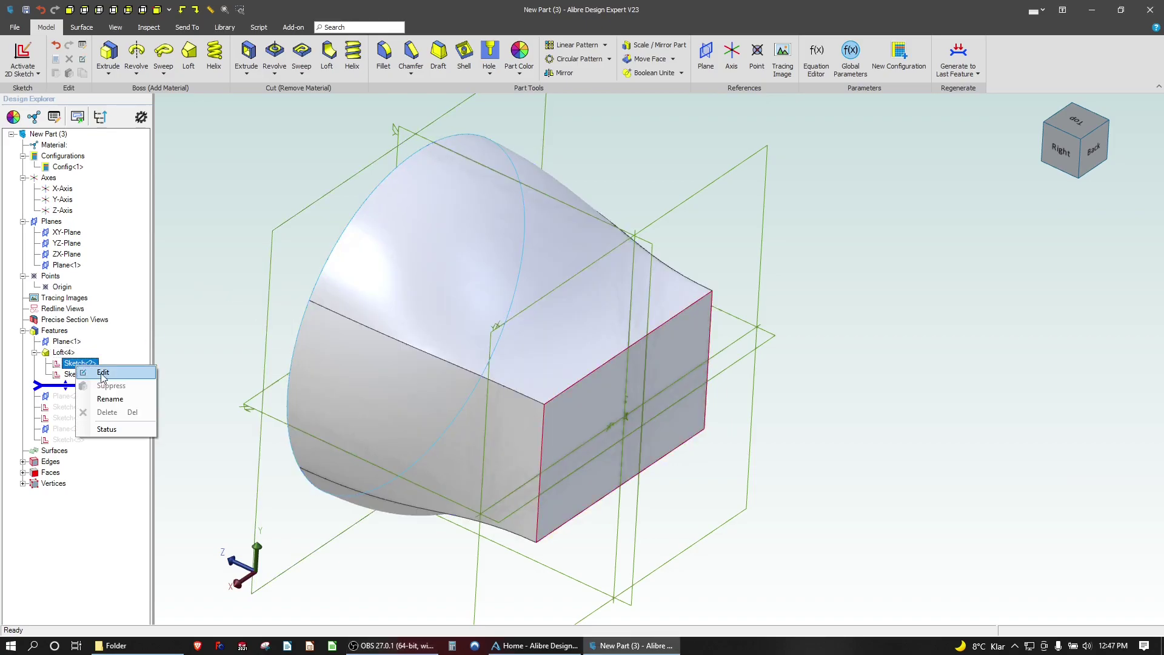
click(101, 373)
mouse_move(489, 316)
middle_down()
mouse_move(476, 325)
mouse_move(390, 281)
middle_up()
scroll(436, 291, up, 5)
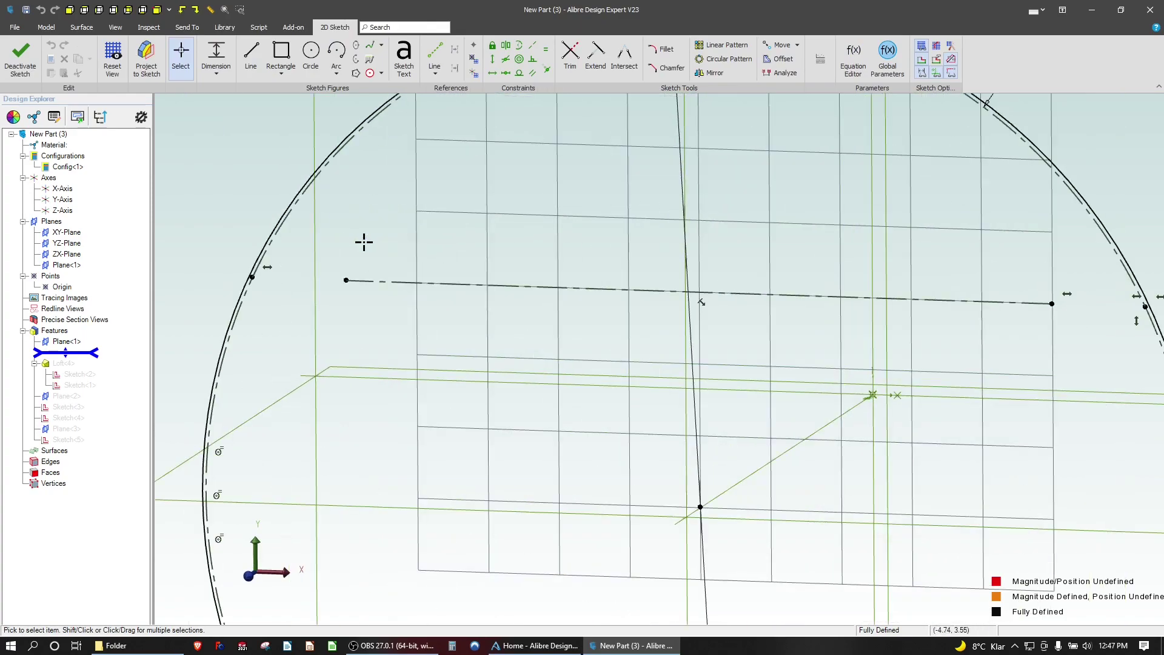
middle_drag(364, 241, 285, 226)
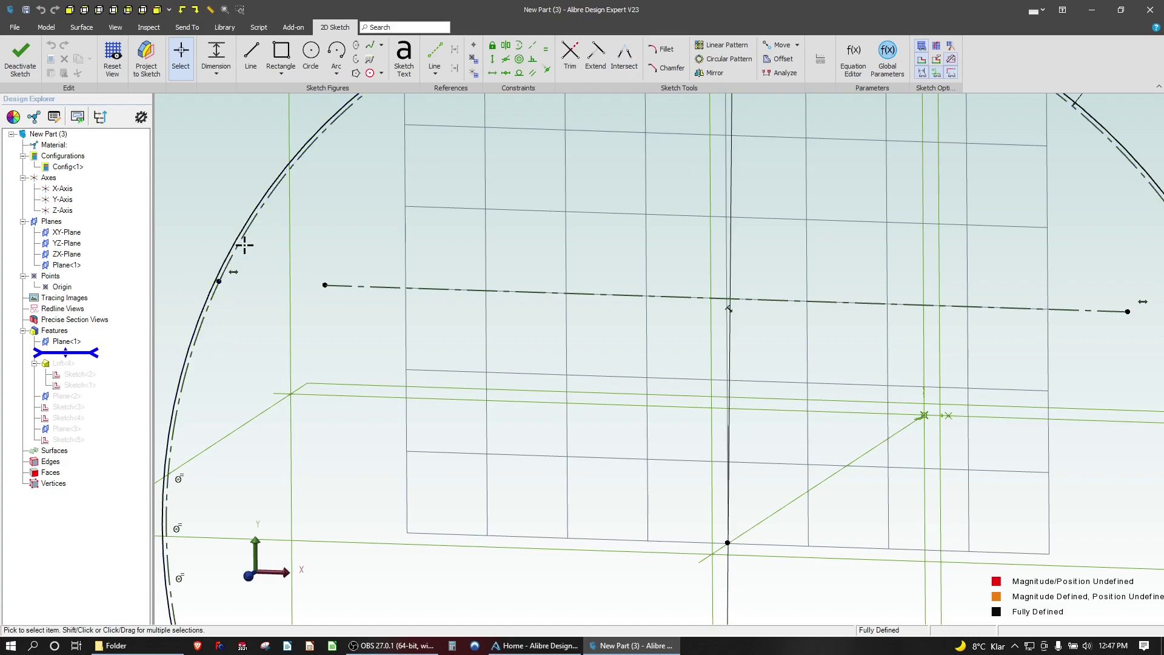
click(228, 259)
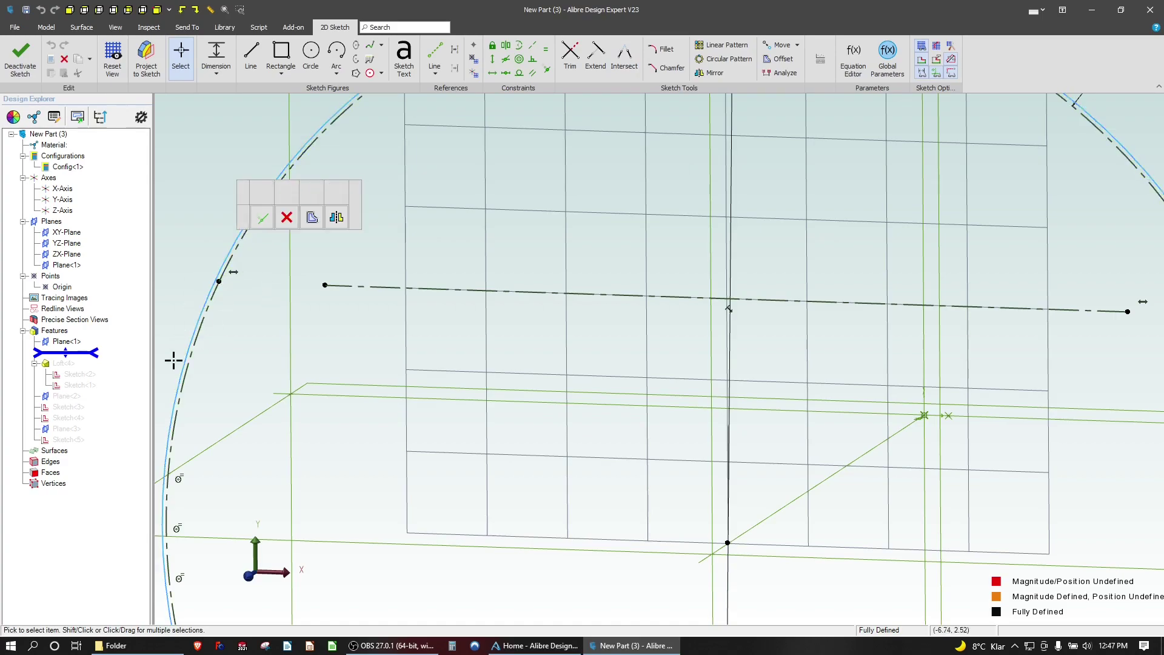
scroll(315, 330, up, 3)
scroll(316, 330, down, 3)
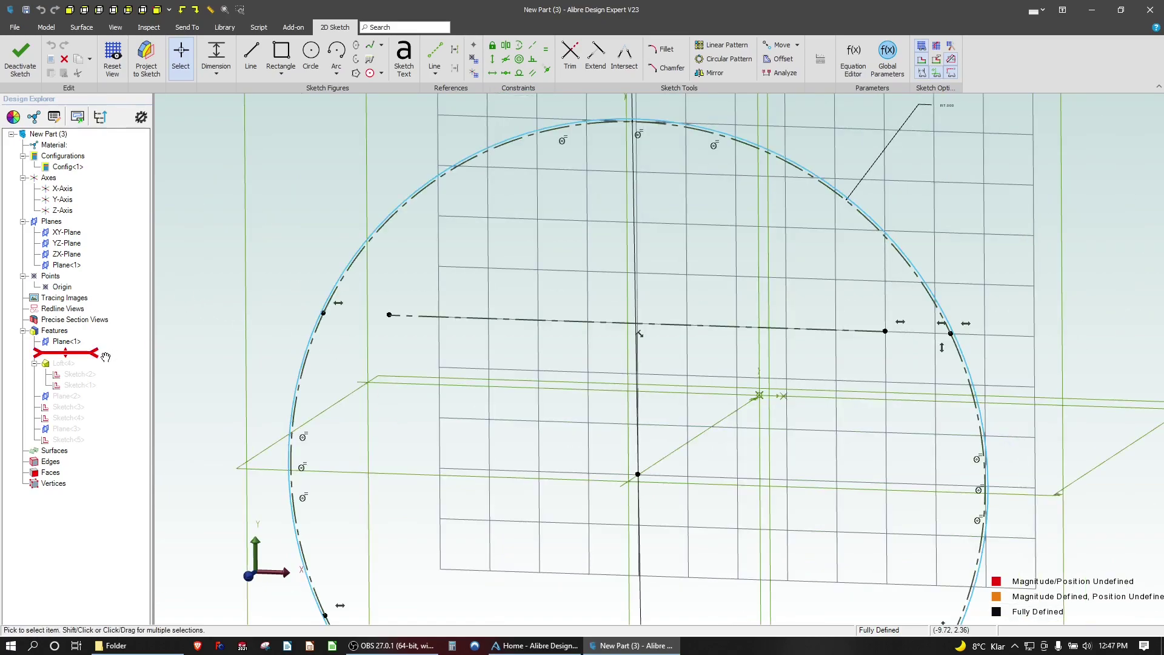
click(106, 357)
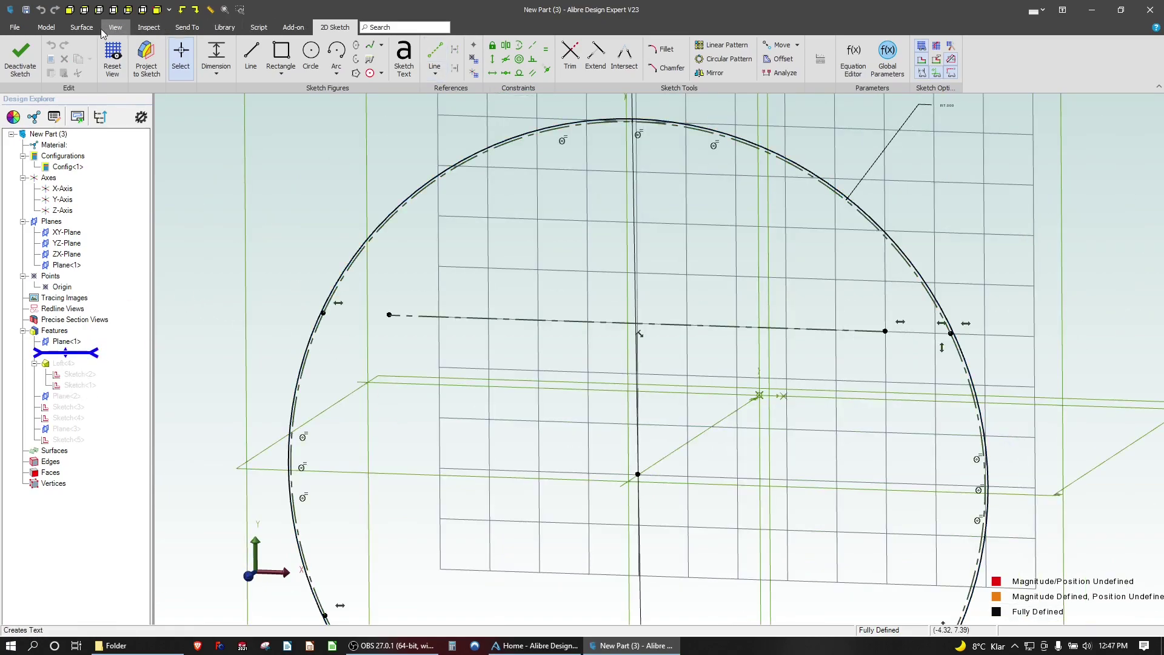
click(20, 58)
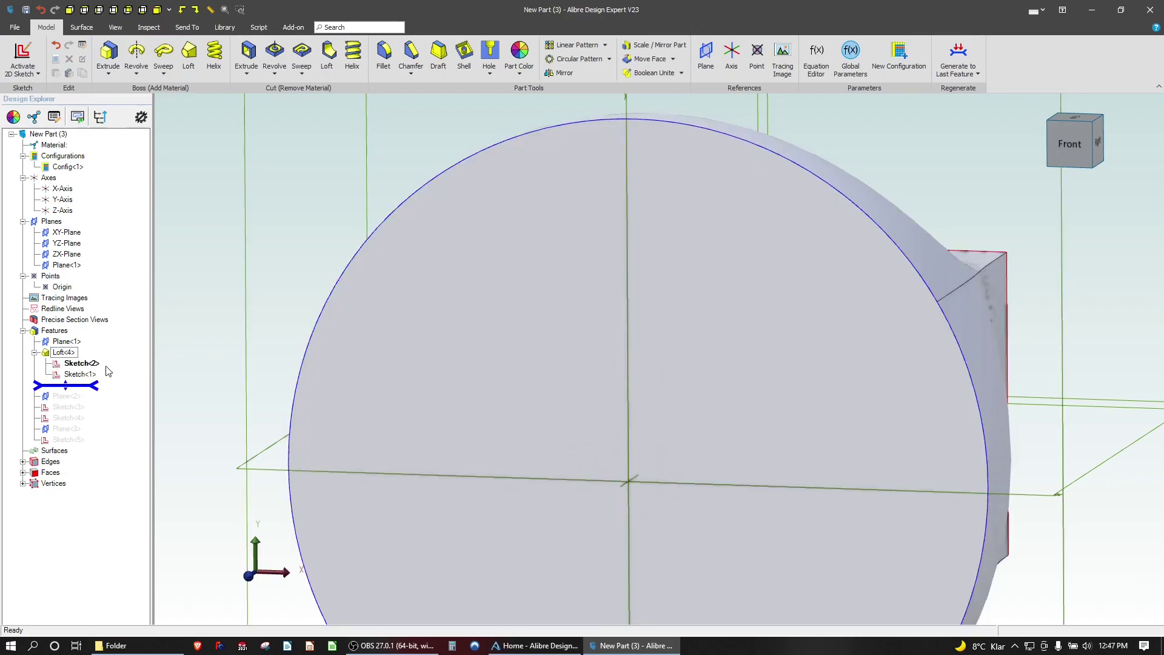
Roll the feature history forward past Sketch<5> and inspect the loft together with the guide curve sketches
drag(65, 386, 66, 446)
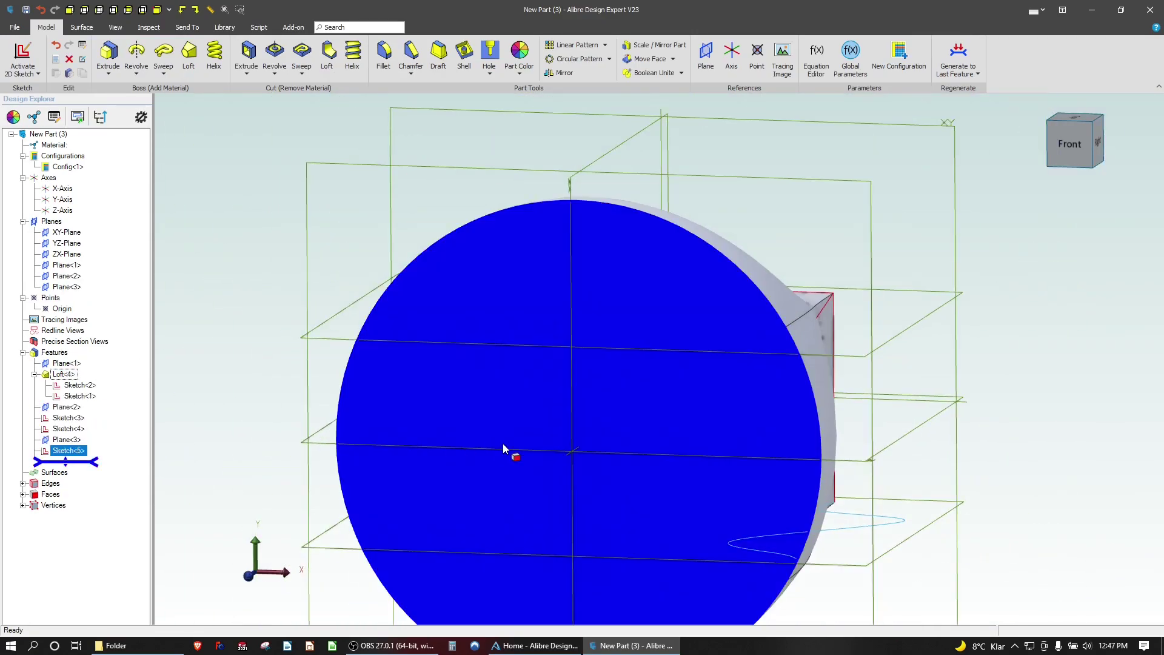
middle_drag(503, 443, 439, 450)
scroll(267, 418, up, 2)
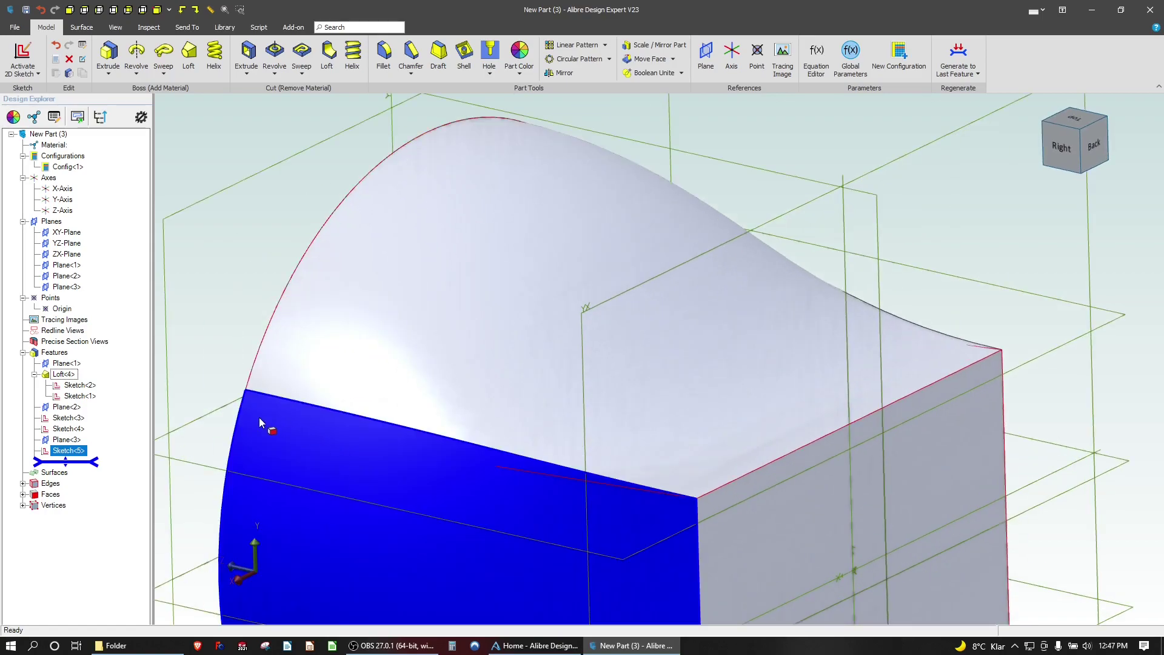
scroll(269, 423, up, 1)
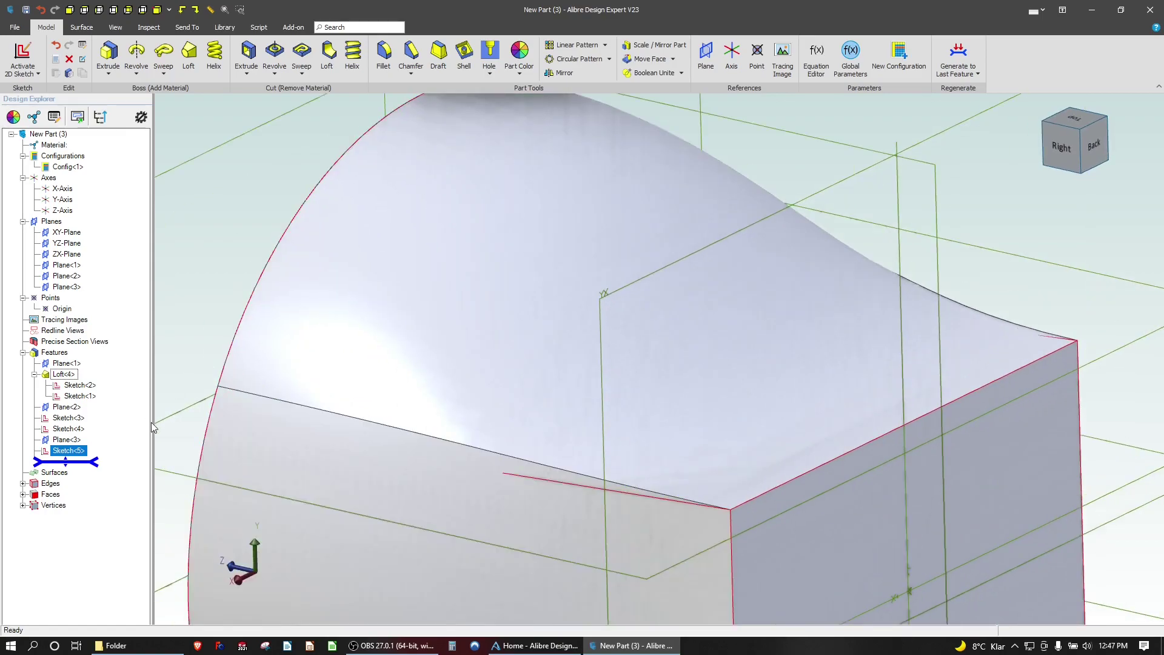
Recheck the circle section's sketch and examine the loft's side face along the circular edge
right_click(67, 384)
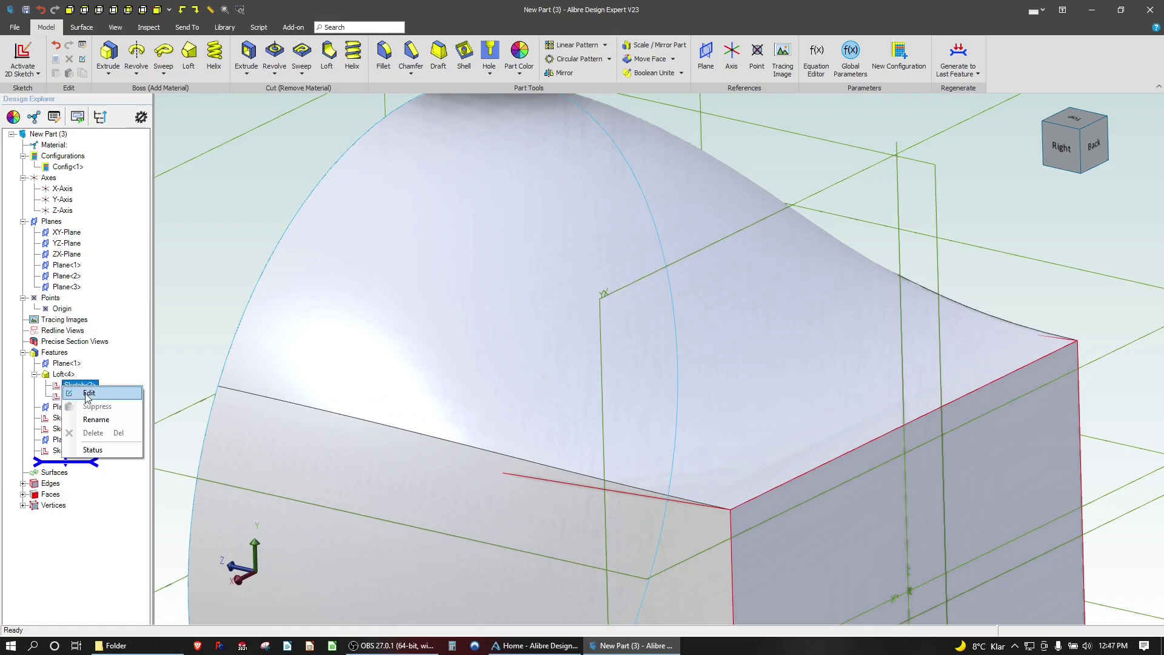
click(87, 394)
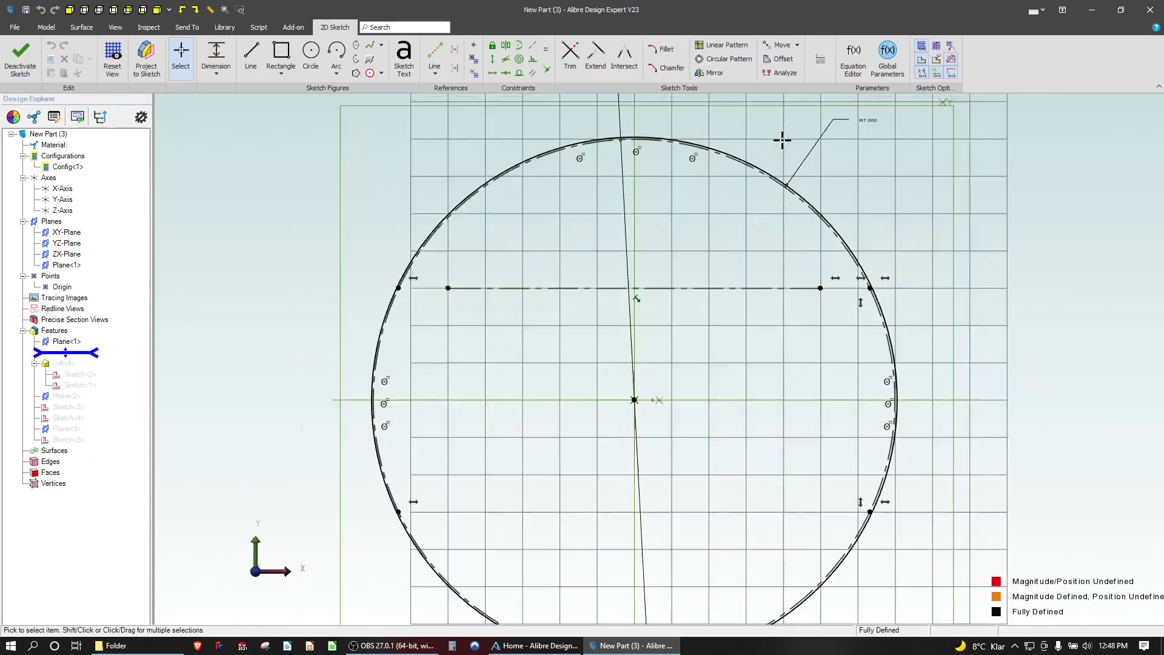
click(20, 58)
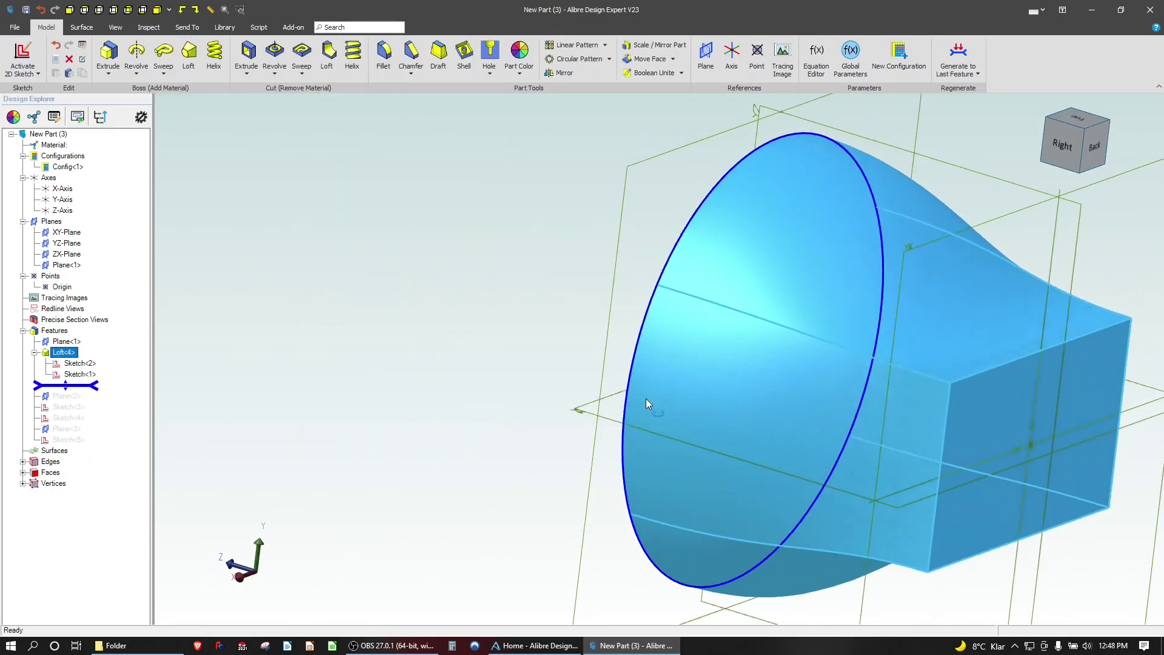
middle_drag(635, 401, 546, 275)
click(545, 275)
scroll(563, 418, up, 5)
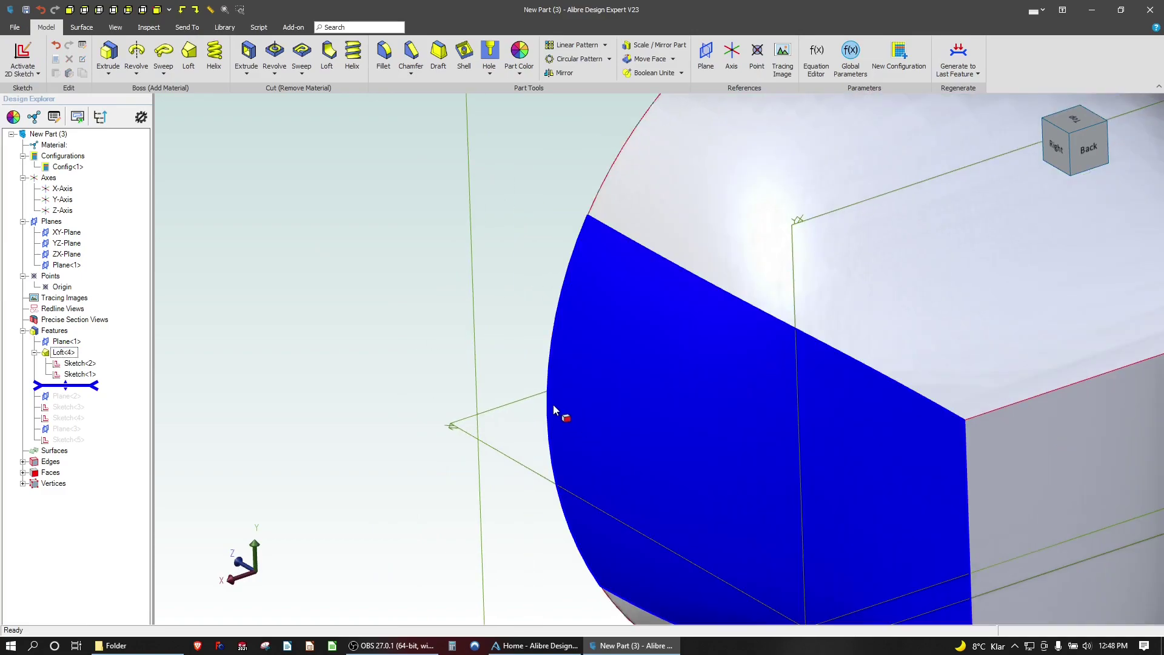
scroll(557, 412, up, 1)
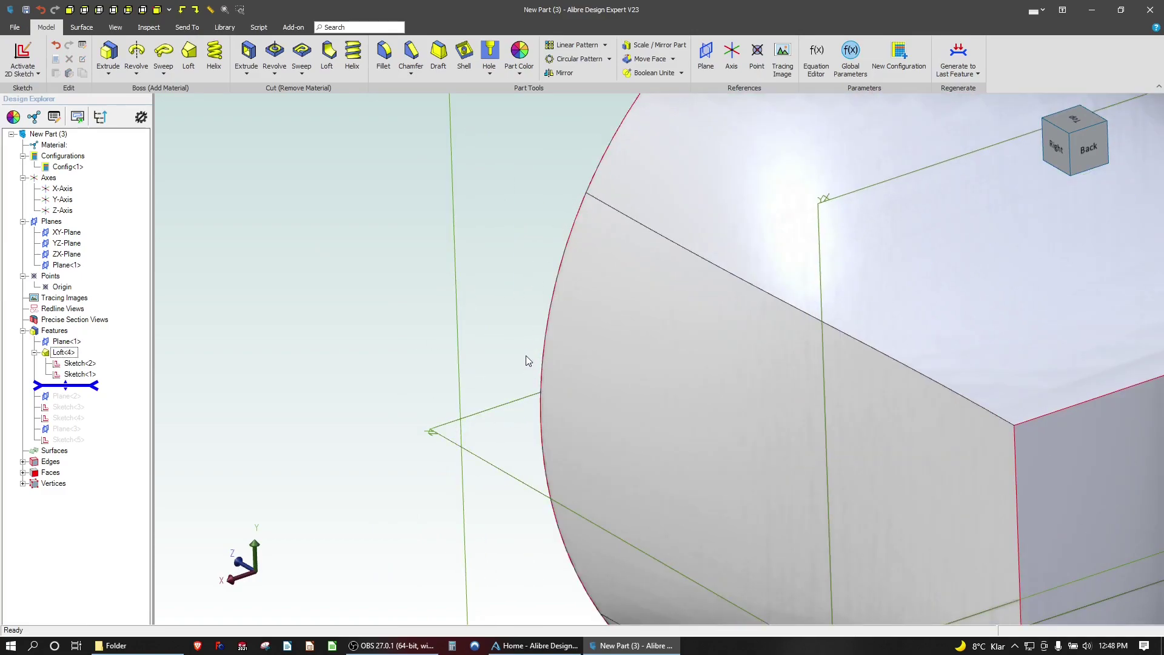
middle_drag(554, 413, 621, 402)
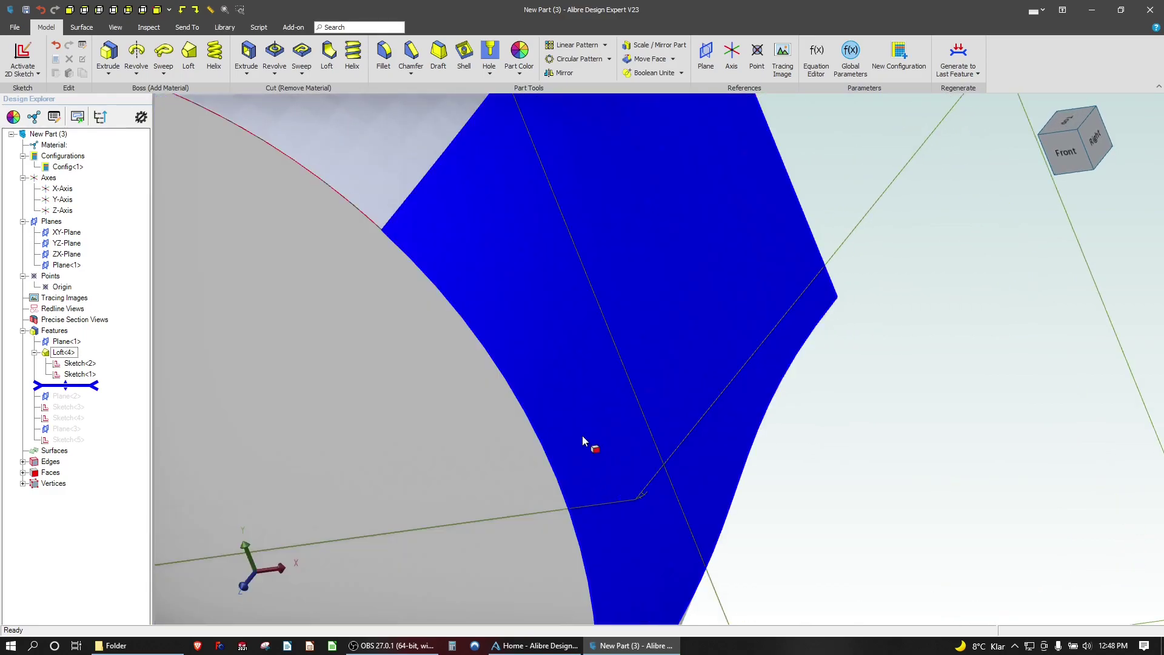
middle_drag(583, 437, 429, 426)
scroll(429, 429, down, 3)
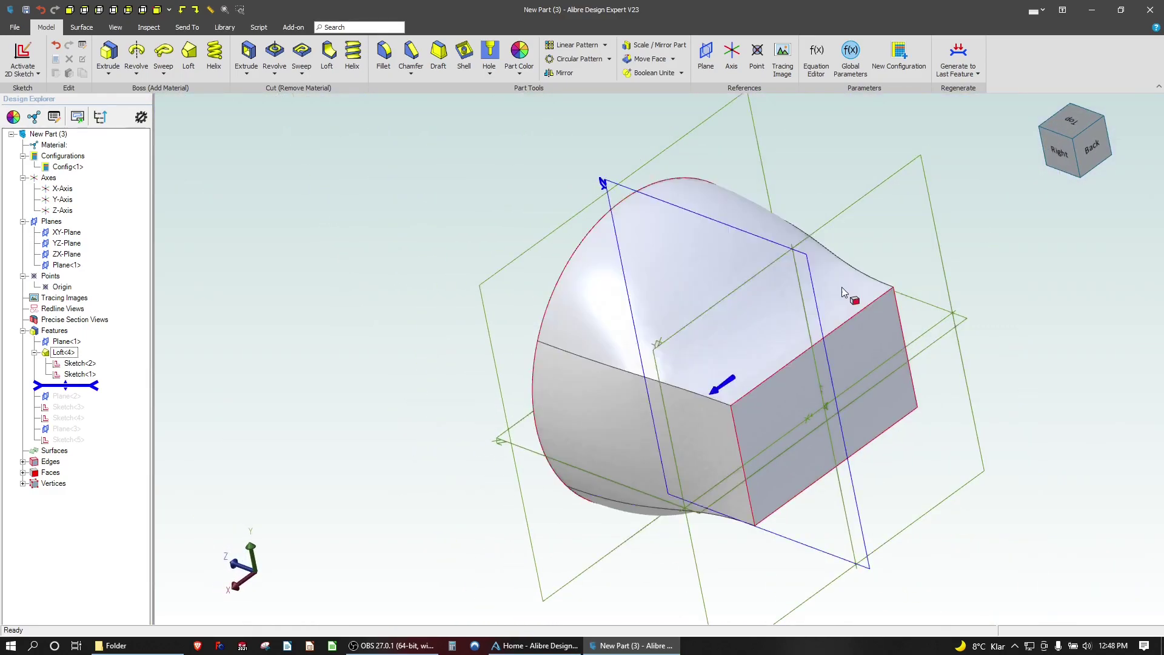
Roll the feature history forward past Sketch<5> and examine where the wavy guide curve reaches the loft's circular edge
drag(68, 388, 67, 449)
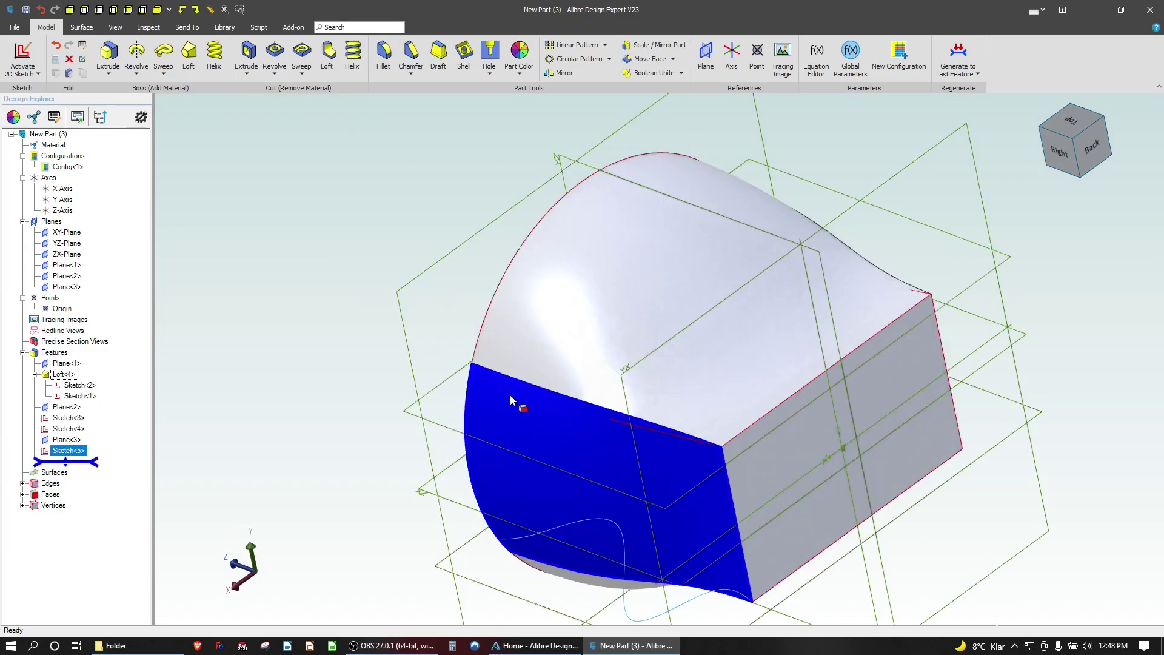
scroll(474, 540, up, 5)
scroll(417, 576, up, 5)
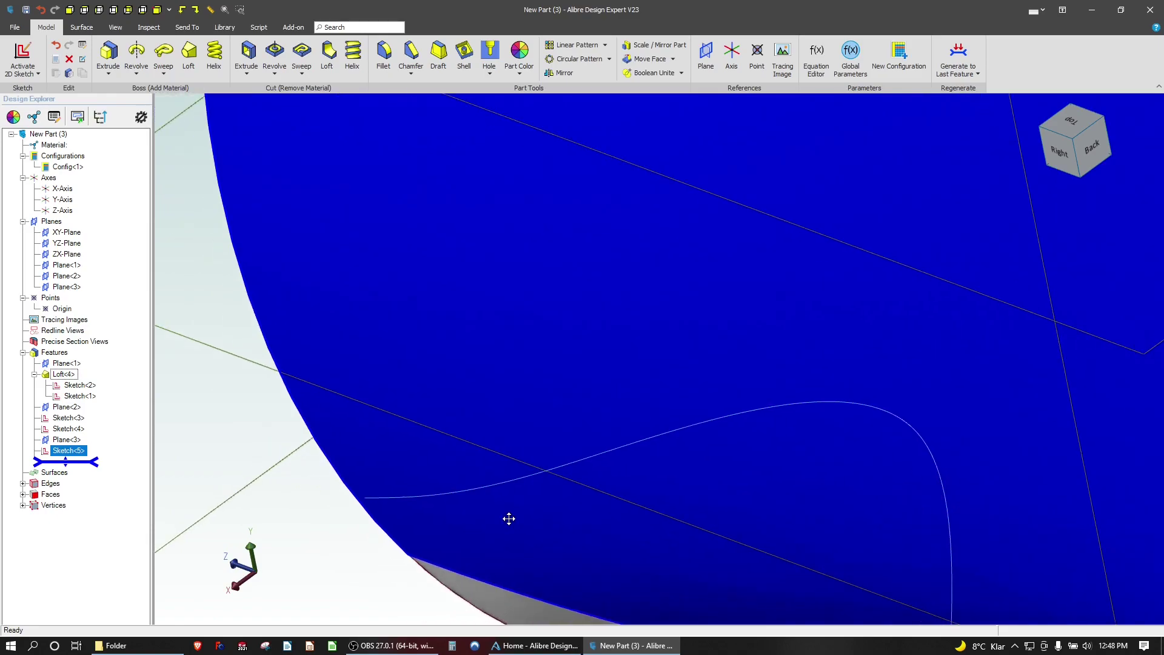
scroll(251, 477, down, 5)
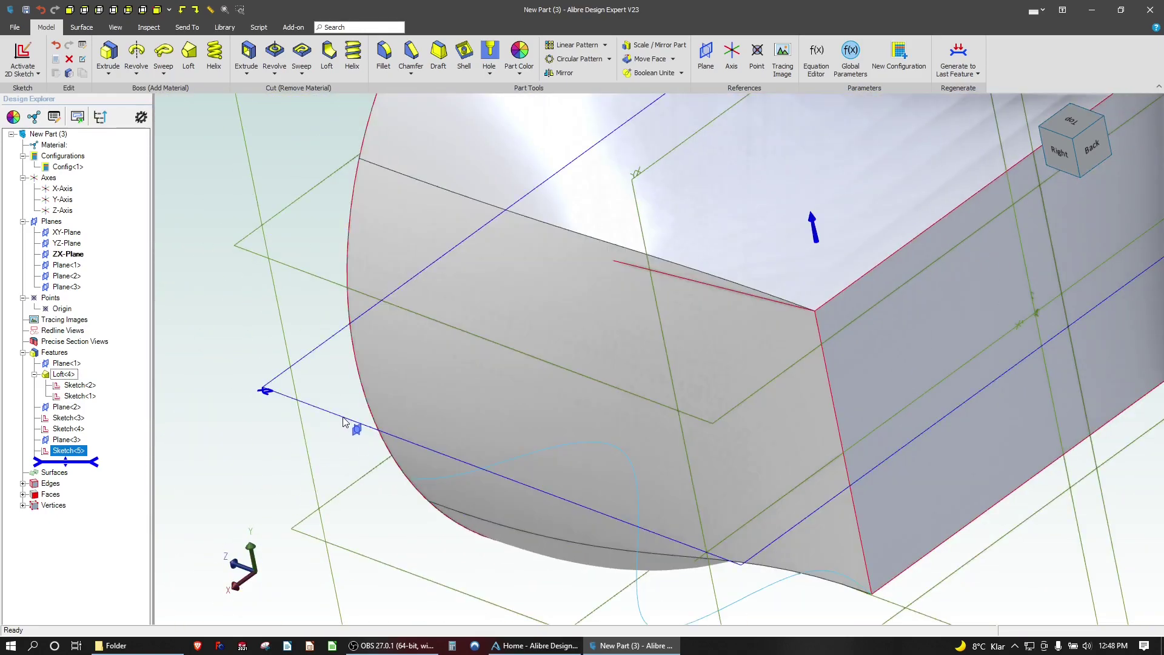
click(213, 347)
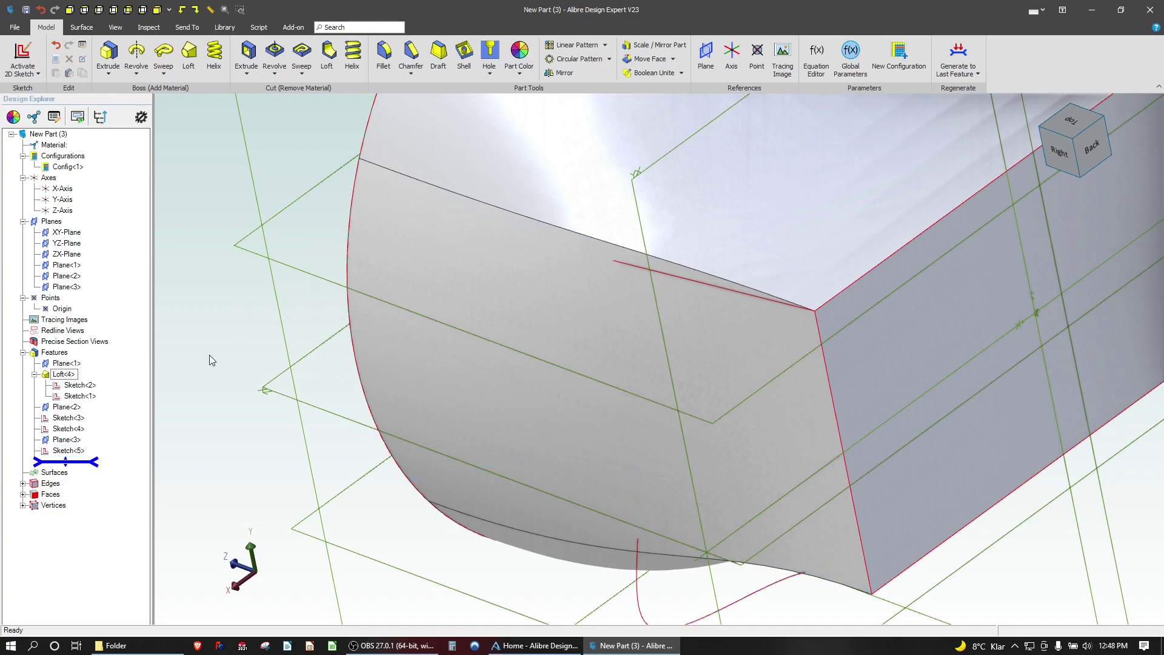
Delete the Loft<4> feature and examine the wavy guide curve's end at the circle section
click(64, 375)
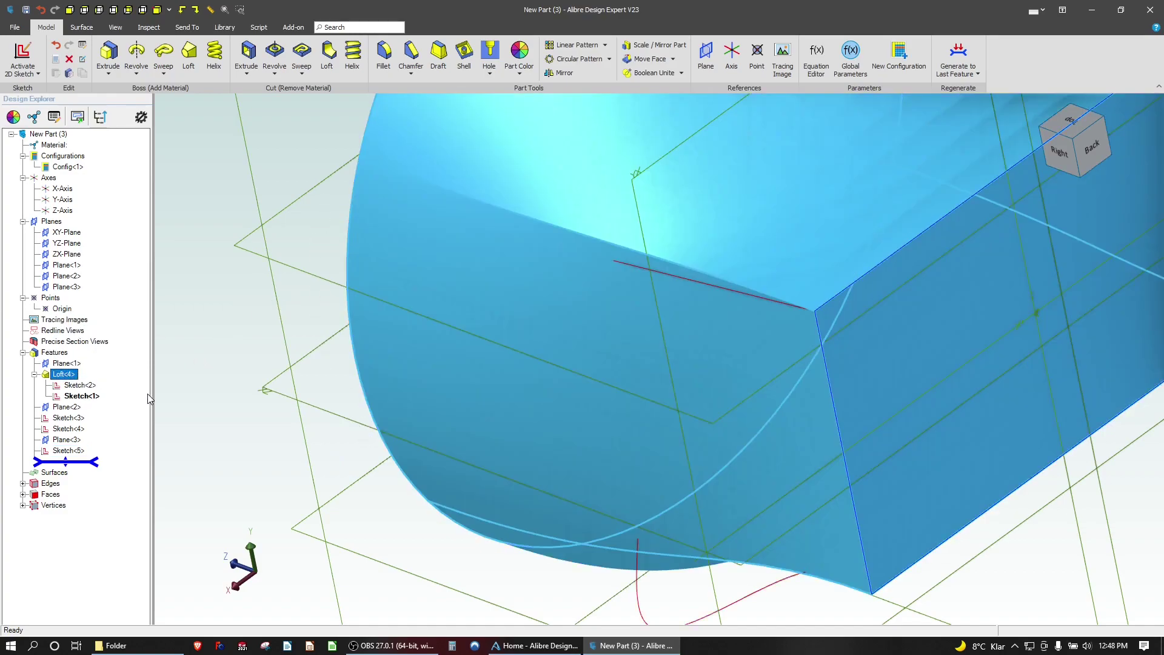
key(Delete)
scroll(388, 477, up, 2)
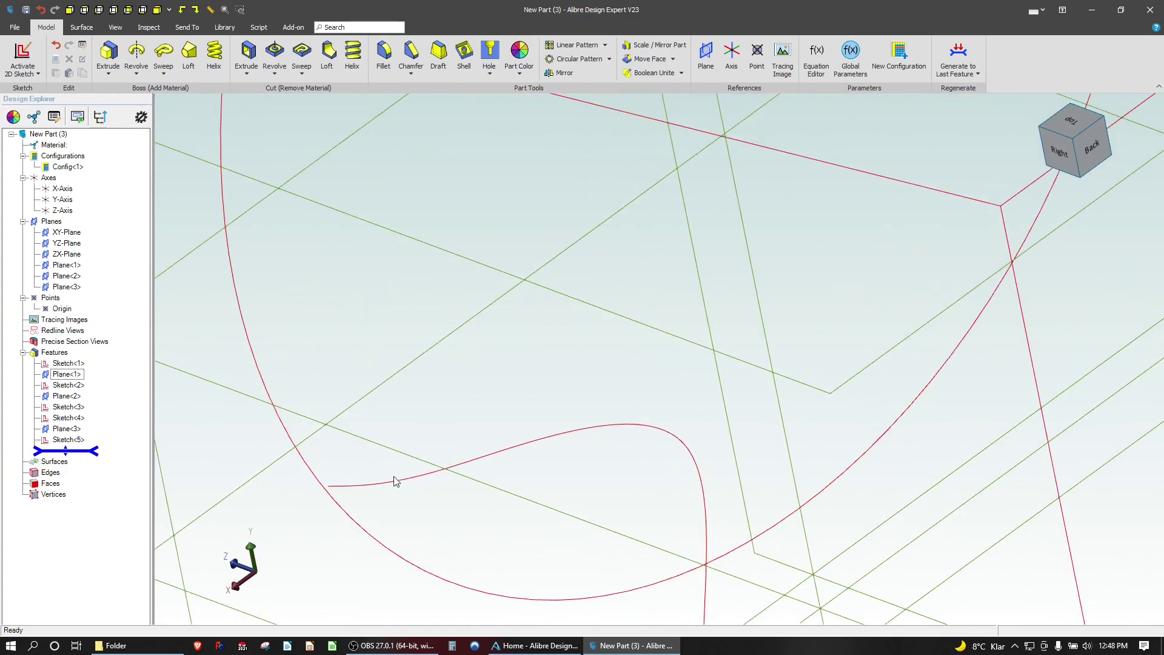
scroll(262, 461, down, 2)
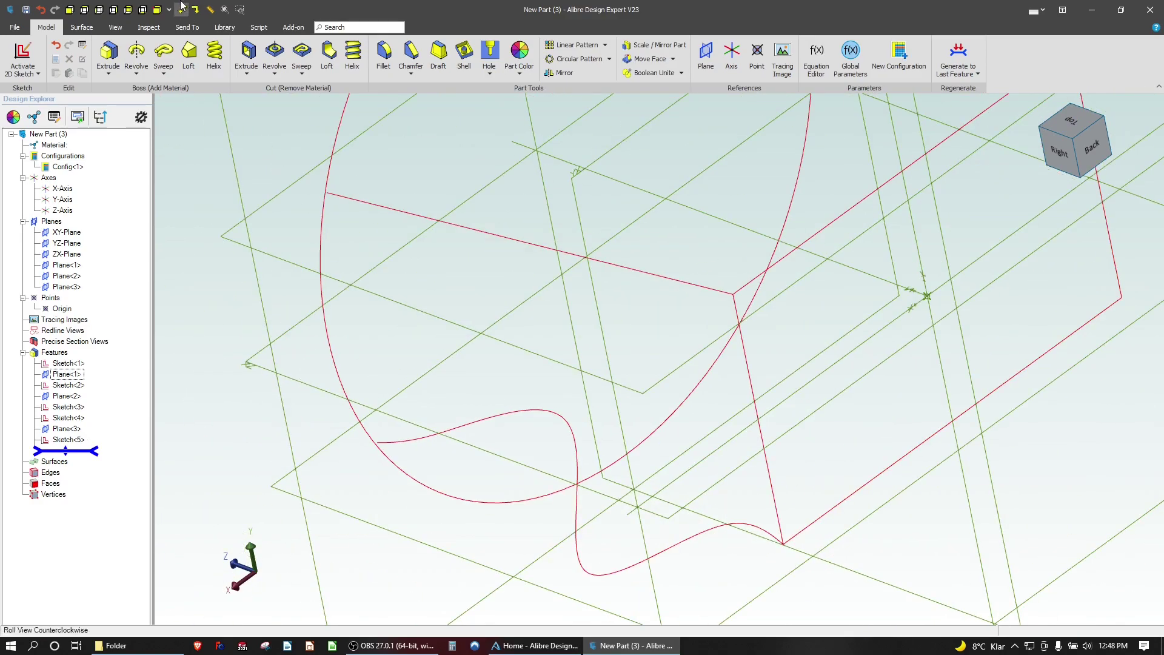
Try to loft between the circle and the rectangle with Sketch<4> as a local guide curve
click(189, 55)
scroll(377, 216, down, 2)
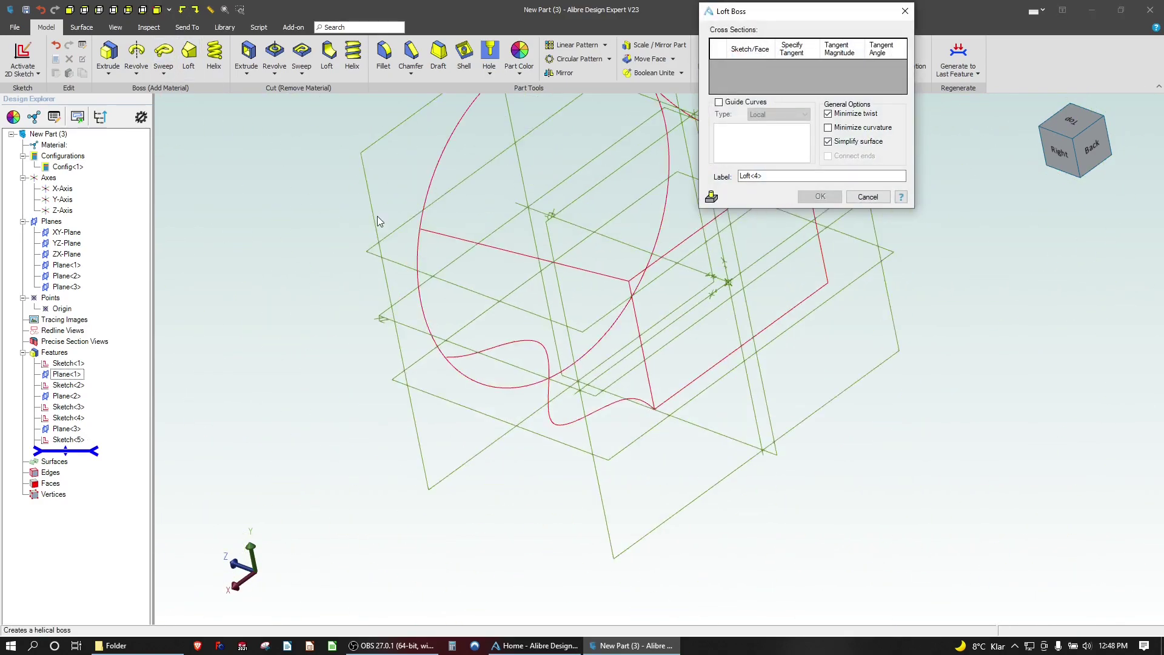
click(455, 146)
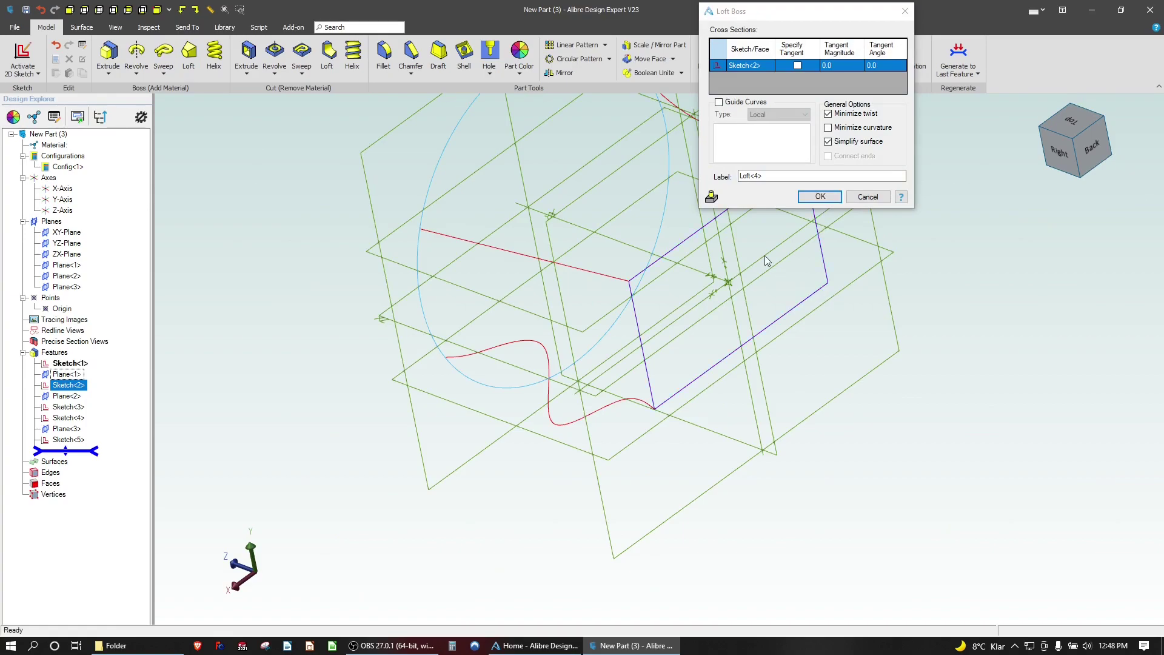
click(777, 266)
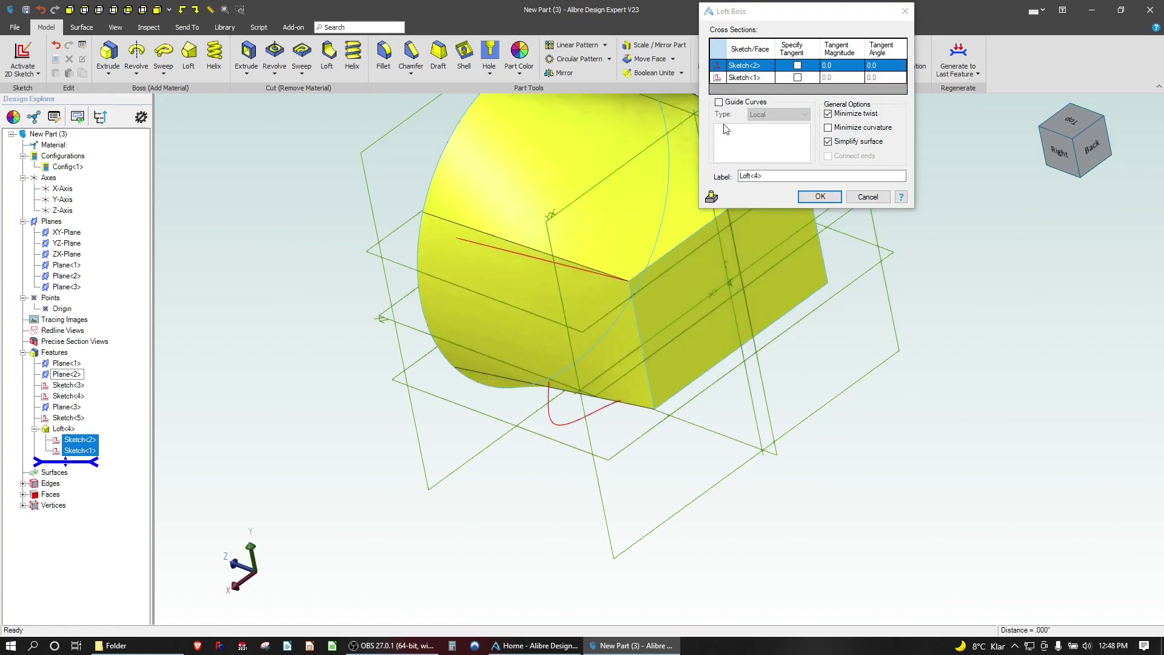
click(514, 253)
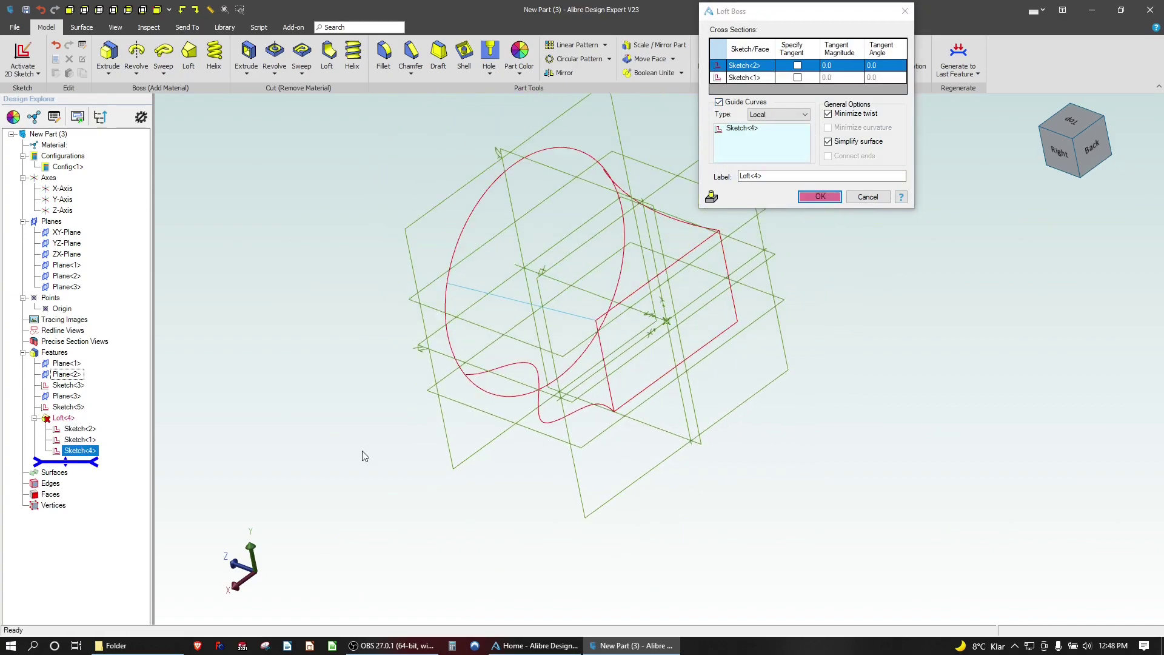
scroll(643, 189, up, 3)
click(867, 197)
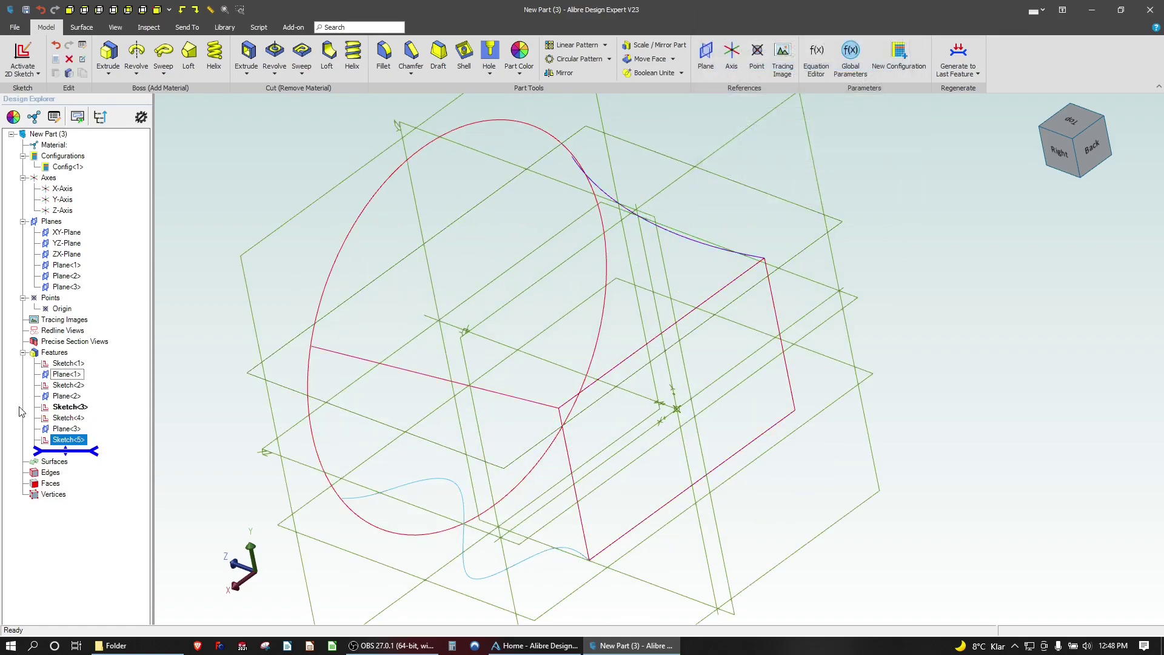
Open the circle section's sketch for editing and examine the circle against its dashed reference arcs
right_click(70, 384)
click(118, 393)
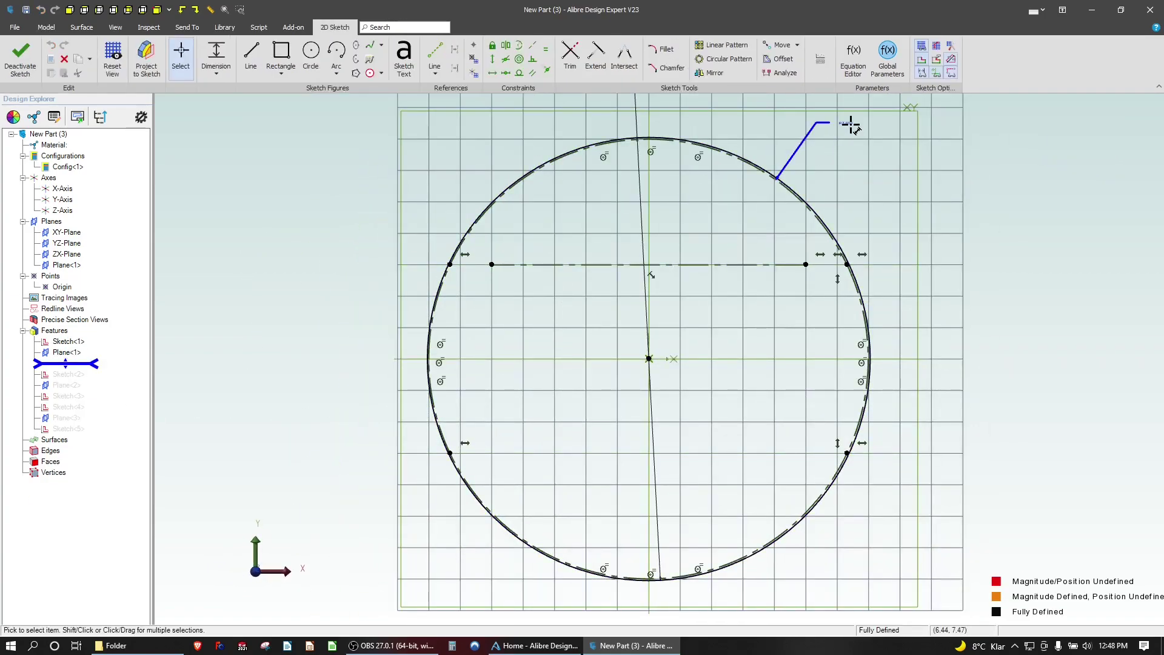
scroll(714, 177, up, 2)
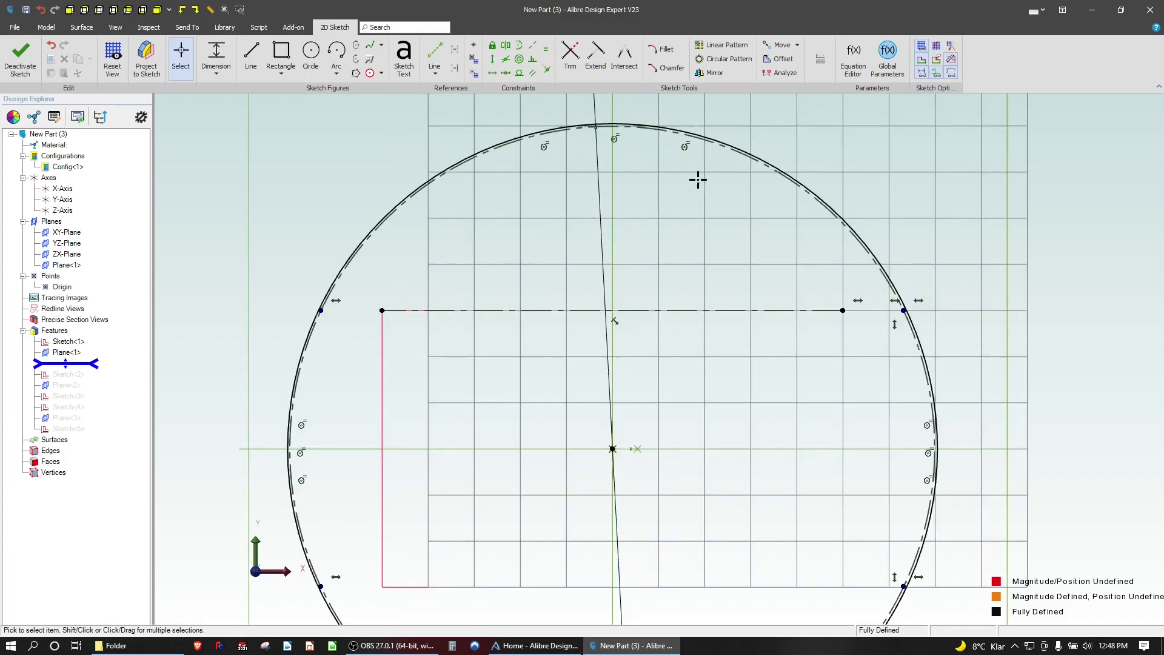
scroll(416, 175, up, 2)
drag(313, 260, 271, 233)
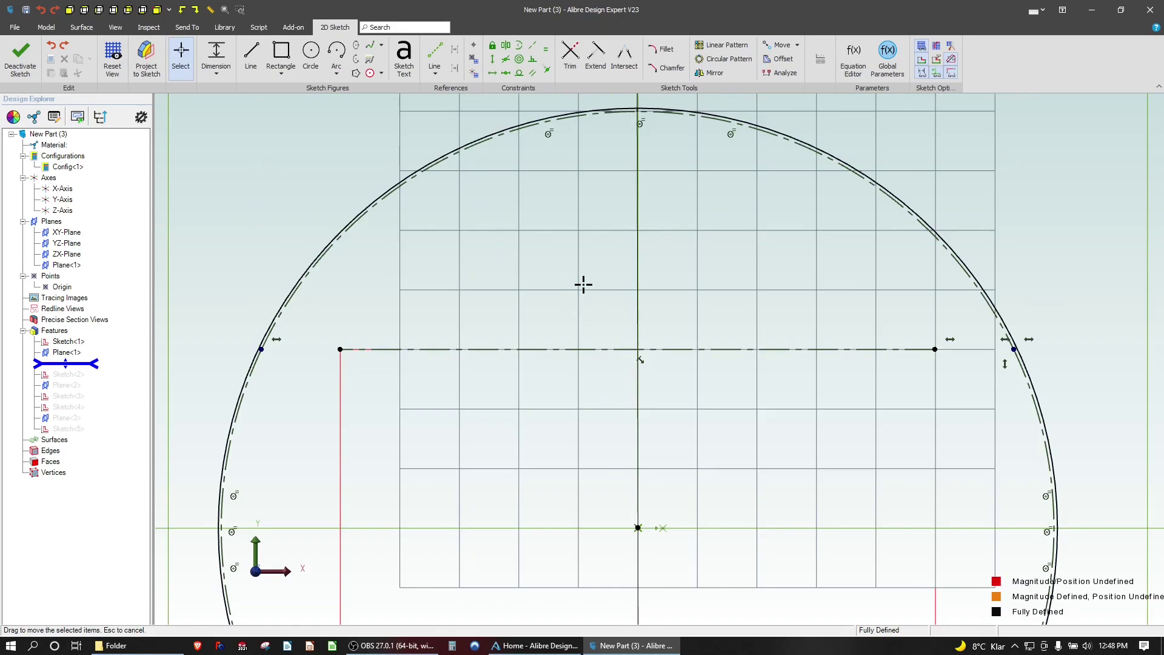
scroll(551, 306, down, 2)
scroll(533, 309, down, 3)
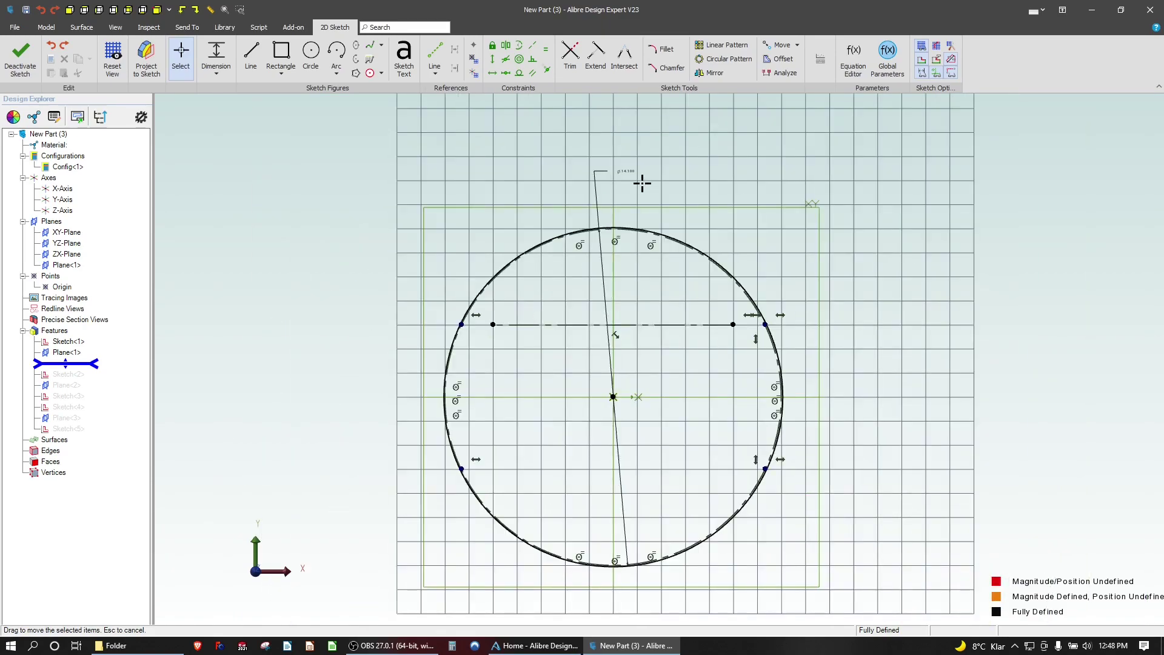
Move the circle's diameter dimension label clear of the circle's upper side and compare the circle with the reference arc
drag(626, 175, 764, 219)
drag(632, 175, 811, 246)
scroll(735, 304, down, 2)
scroll(738, 297, up, 2)
scroll(739, 297, up, 5)
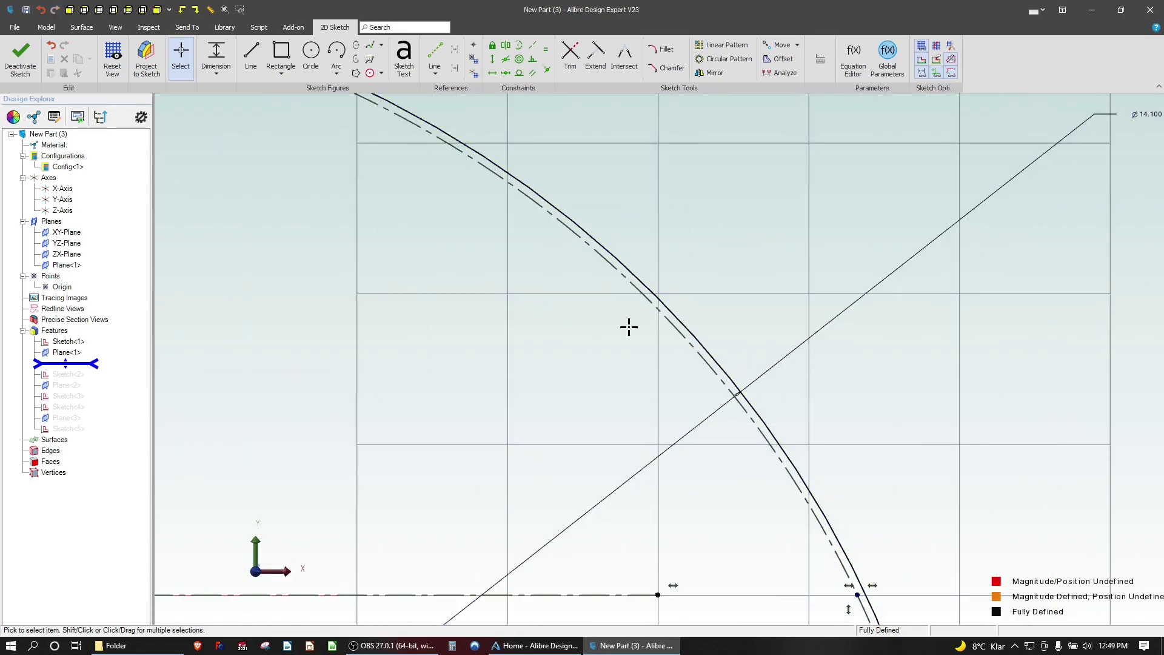
scroll(631, 326, down, 6)
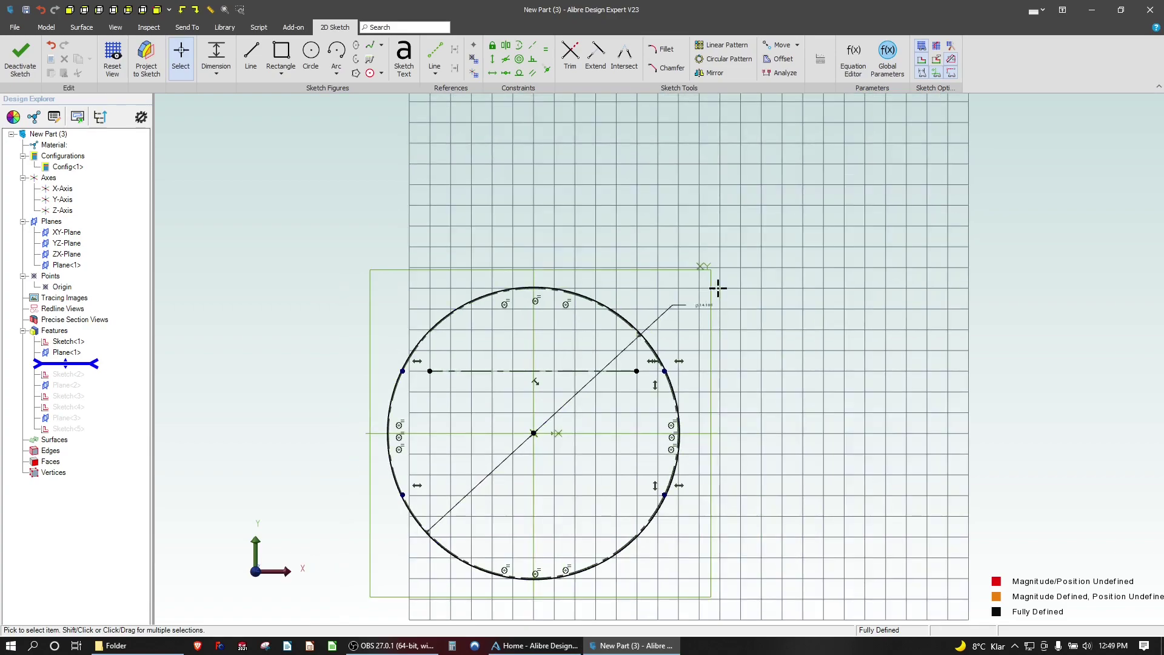
Replace the circle's 14.100 diameter dimension with an equal constraint to the reference arc, and close the sketch
click(708, 302)
key(Delete)
scroll(625, 474, up, 1)
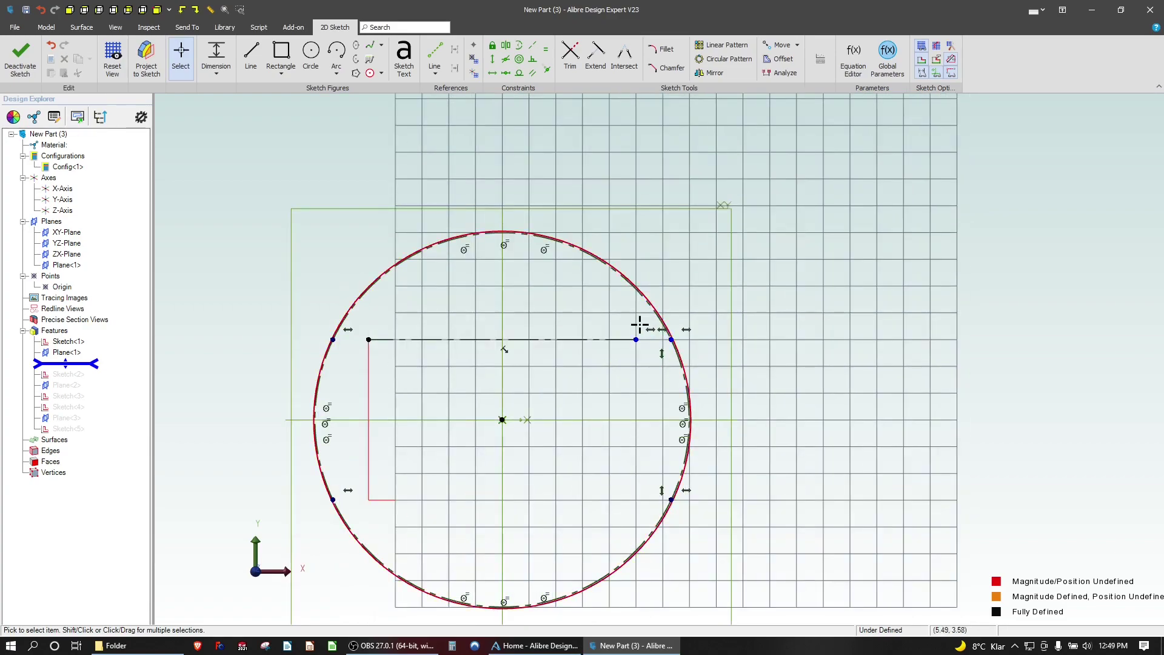
scroll(639, 325, up, 3)
click(546, 49)
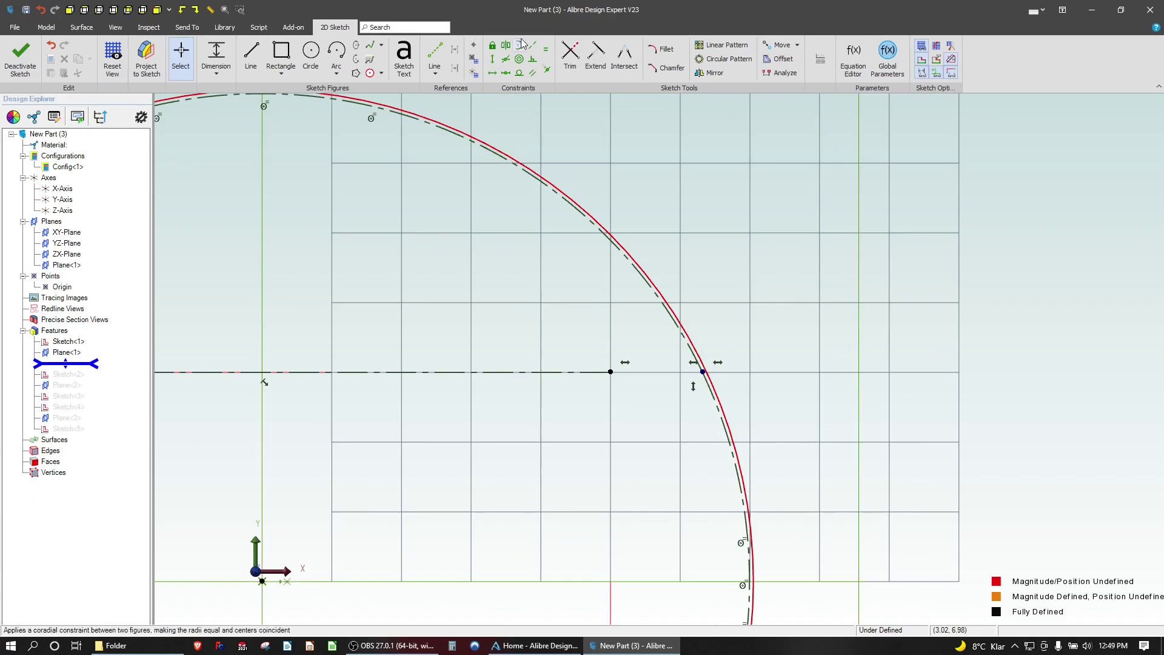
click(542, 177)
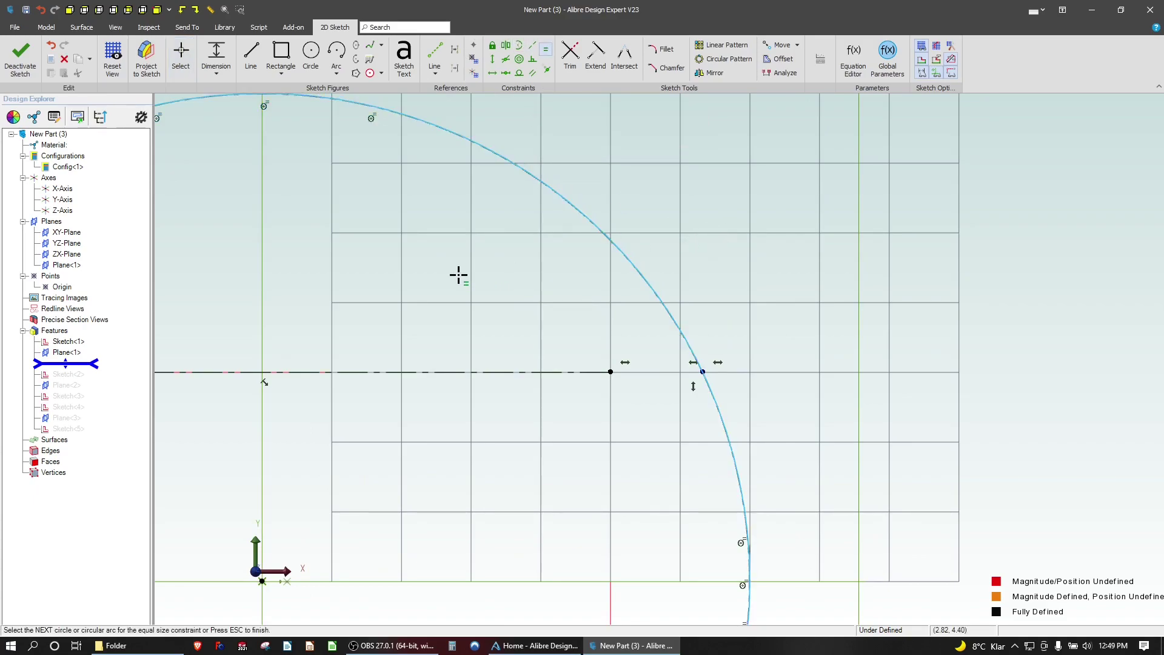
click(20, 57)
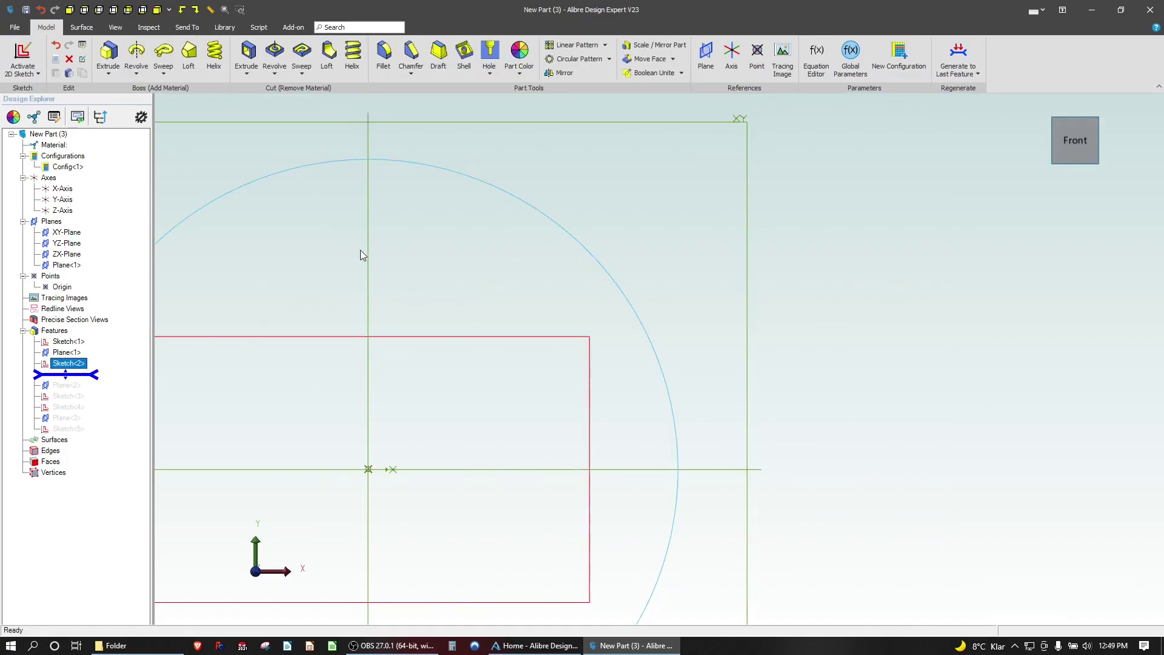
Regenerate the part through its last feature and inspect where the guide curves meet the circle and rectangle
mouse_move(395, 274)
middle_down()
mouse_move(330, 292)
mouse_move(343, 292)
mouse_move(328, 232)
middle_up()
click(295, 313)
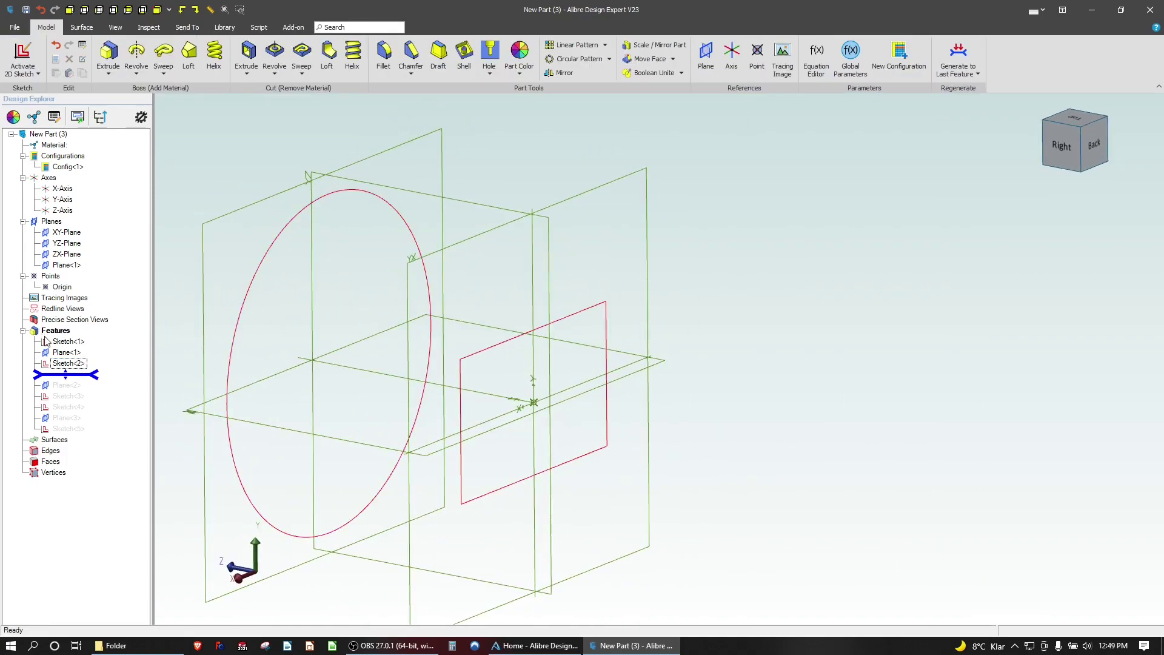
mouse_move(91, 375)
mouse_down()
mouse_move(90, 432)
mouse_move(92, 376)
mouse_up()
click(959, 54)
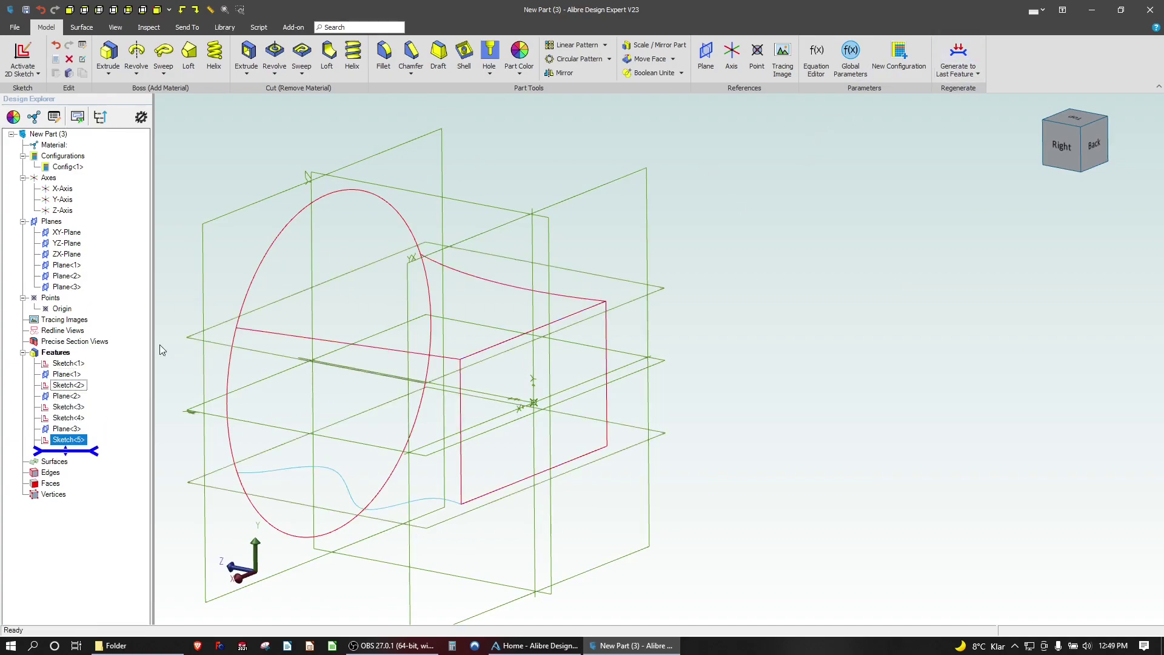
click(358, 287)
scroll(341, 301, up, 2)
middle_drag(341, 300, 524, 322)
scroll(473, 361, up, 2)
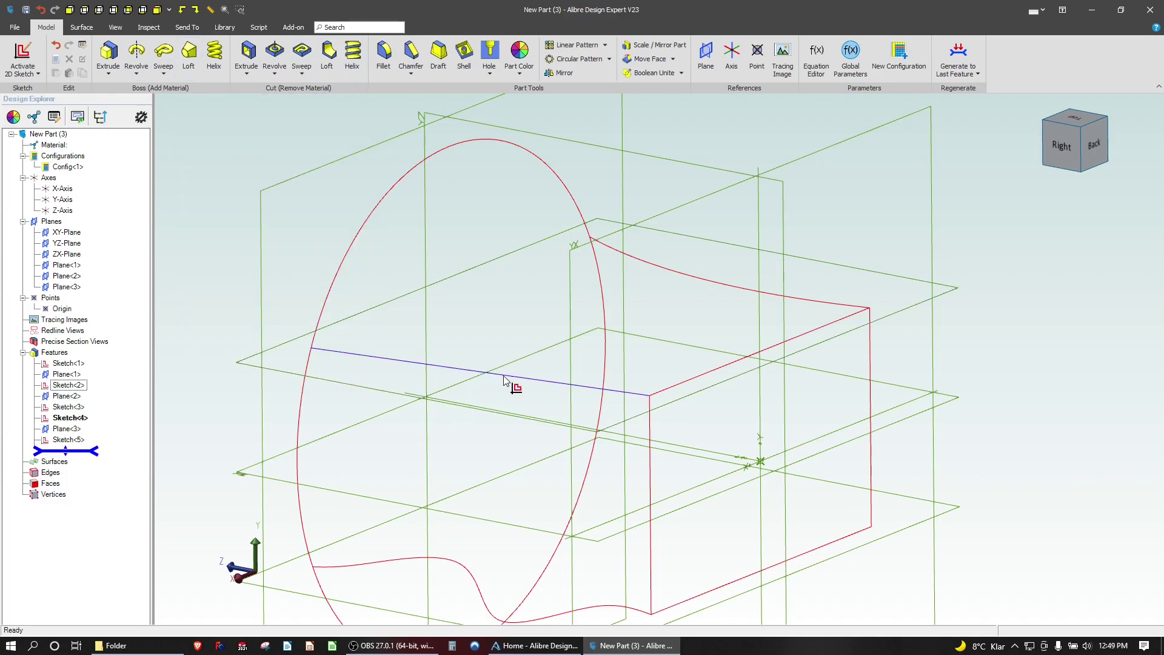
Set up a boss loft from the rectangle to the circle with Sketch<4> as a local guide curve
click(189, 54)
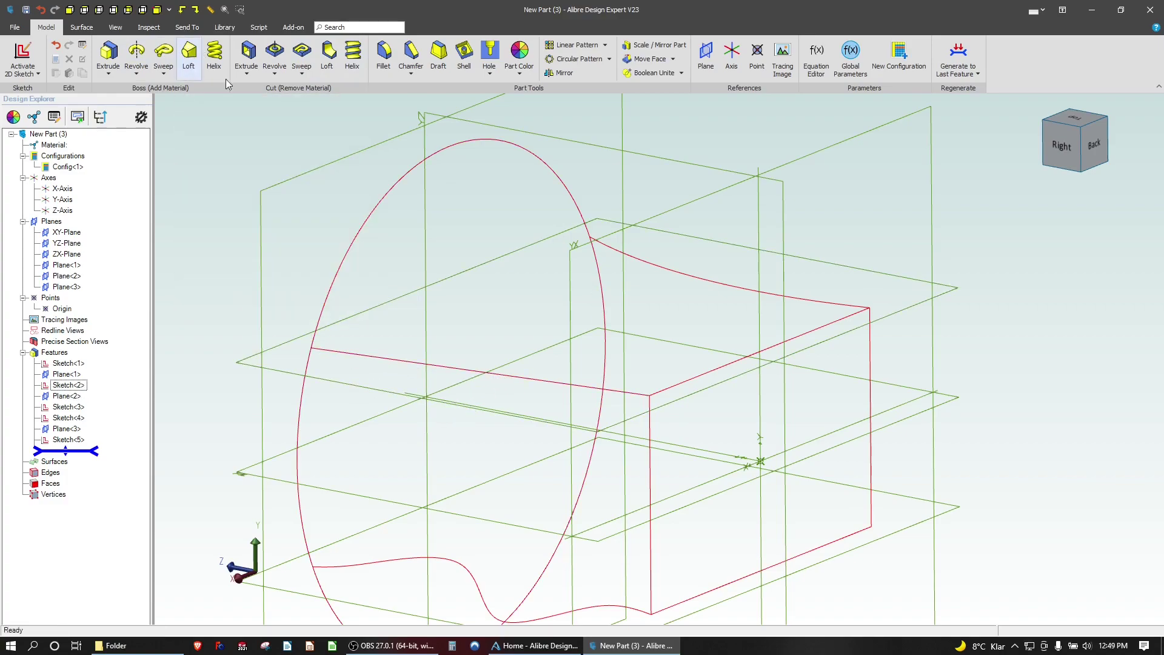
click(777, 347)
click(434, 152)
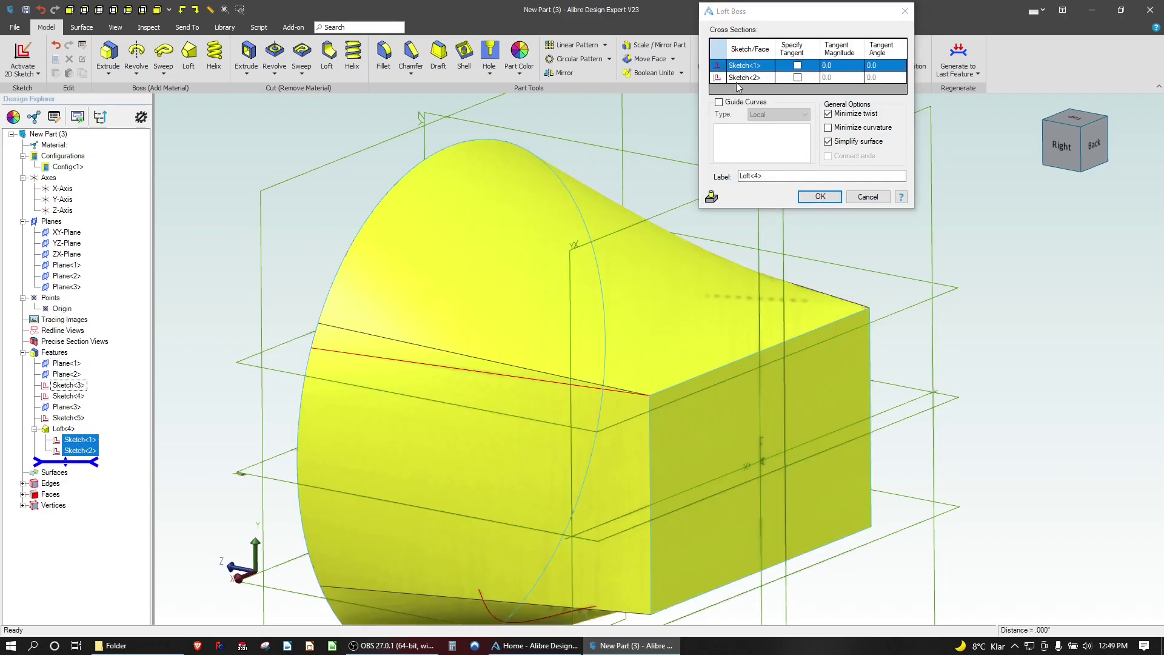
click(718, 102)
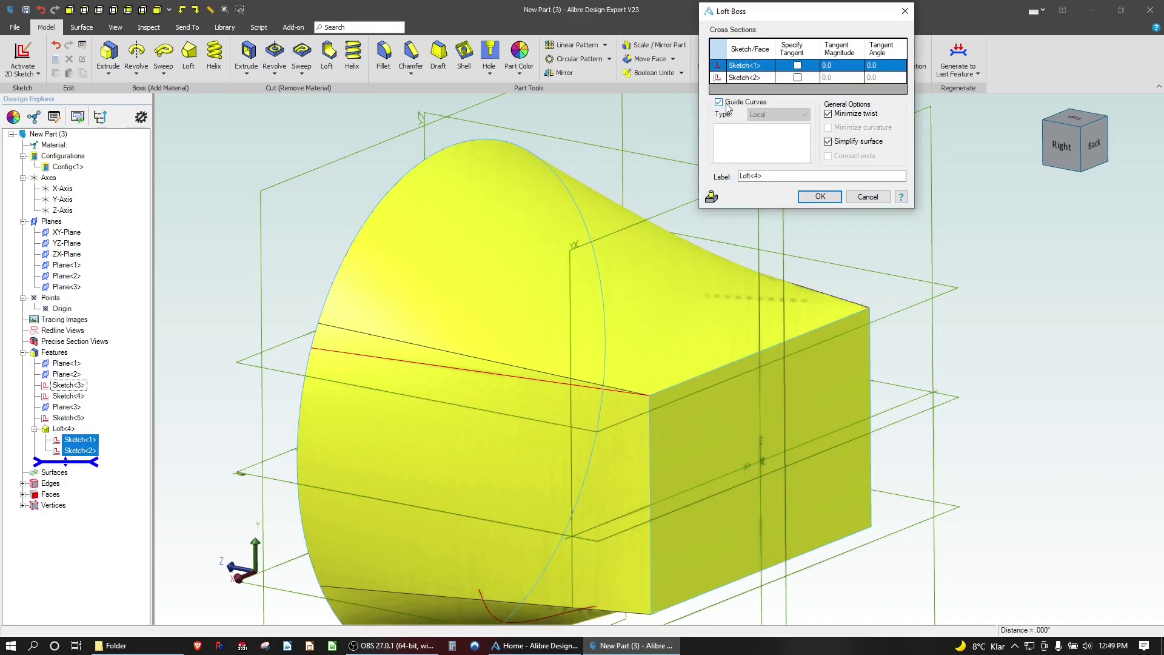
click(449, 367)
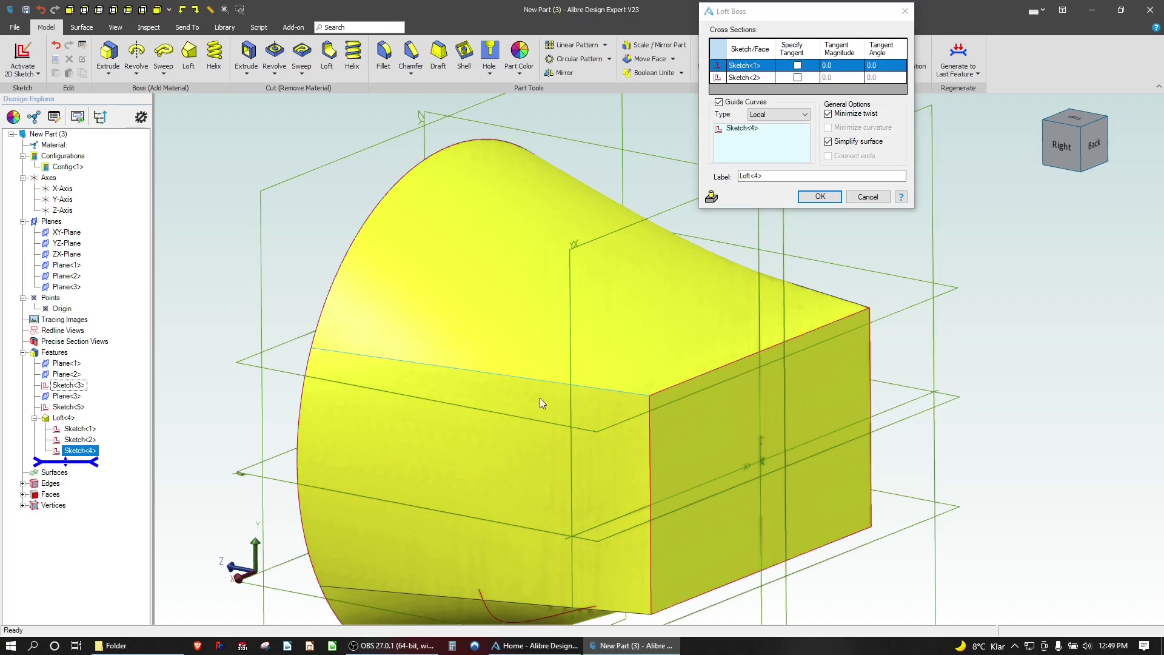
Add Sketch<5> and Sketch<3> as further guide curves and create the loft
scroll(472, 145, down, 2)
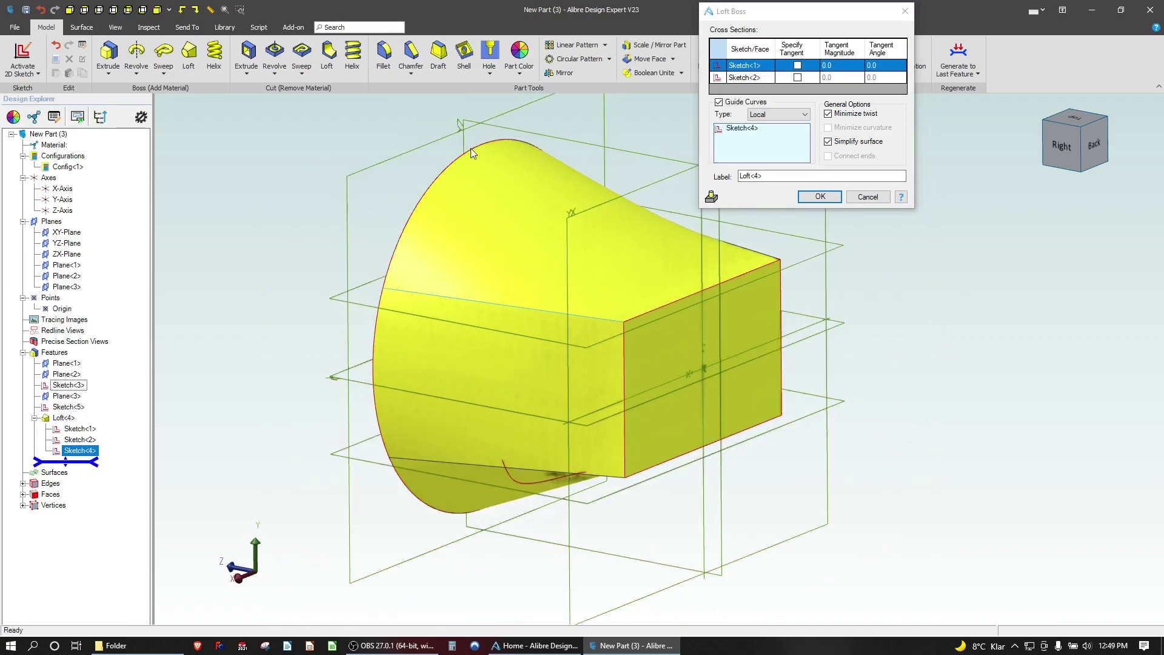
click(508, 471)
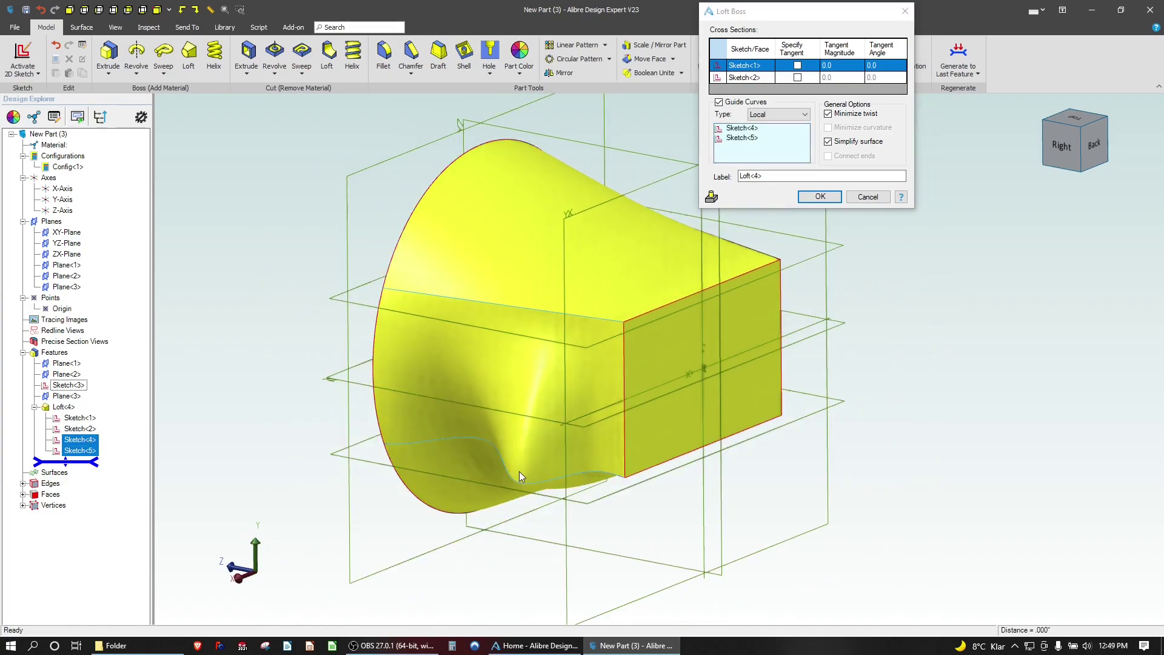
middle_drag(552, 468, 511, 475)
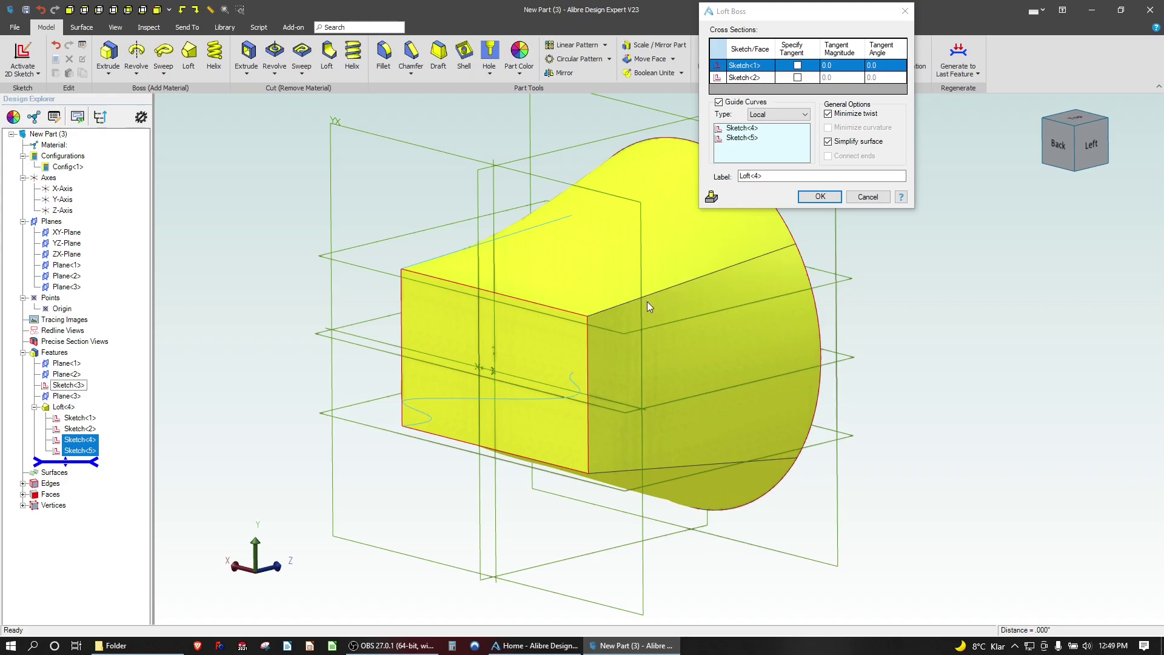
click(537, 419)
mouse_move(537, 420)
middle_down()
mouse_move(532, 401)
mouse_move(553, 412)
mouse_move(543, 438)
mouse_move(521, 405)
mouse_move(478, 428)
mouse_move(577, 442)
mouse_move(520, 322)
middle_up()
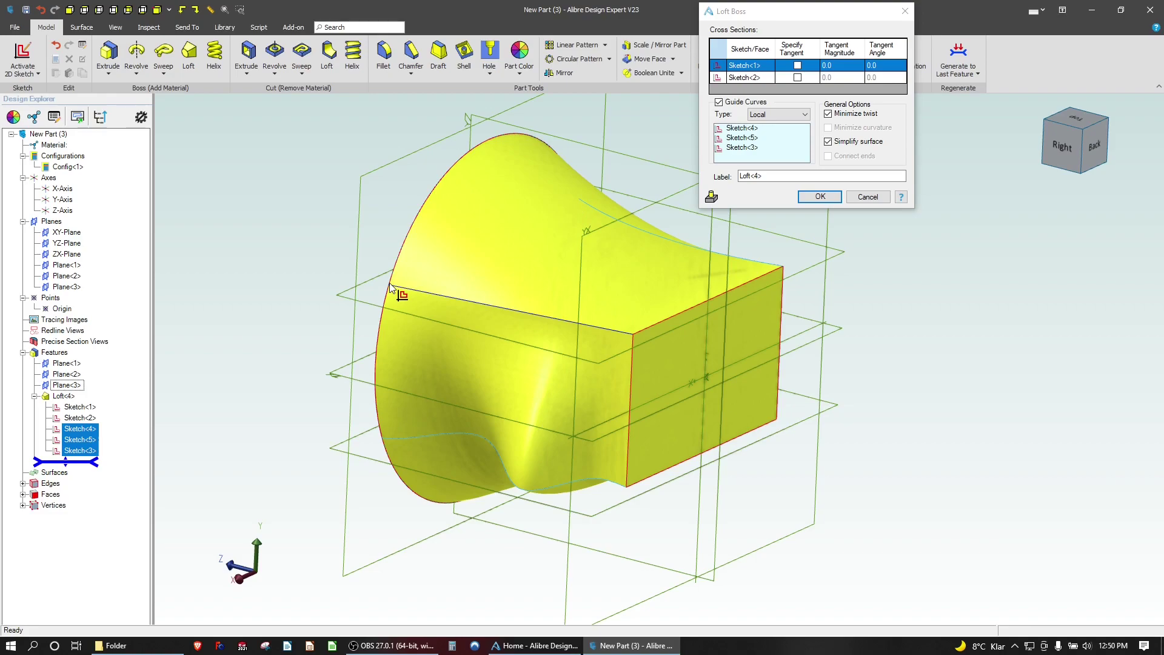
click(825, 198)
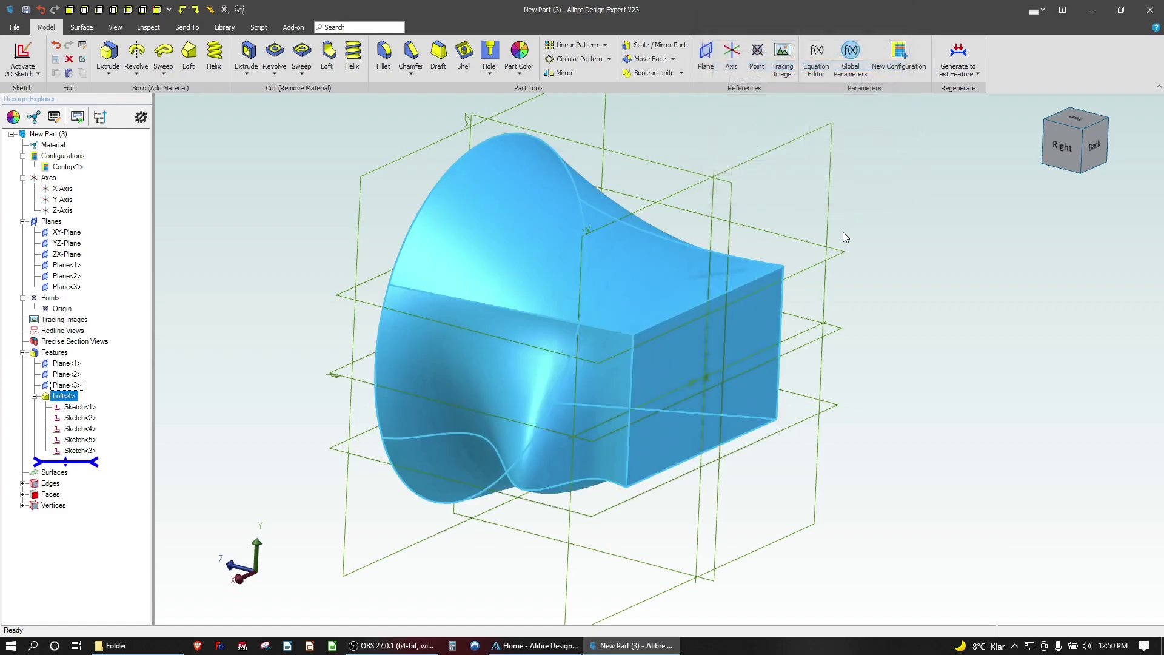
Clear the selection and inspect the finished loft along its guide curves and rectangular end
mouse_move(742, 386)
middle_down()
mouse_move(784, 364)
mouse_move(748, 394)
middle_up()
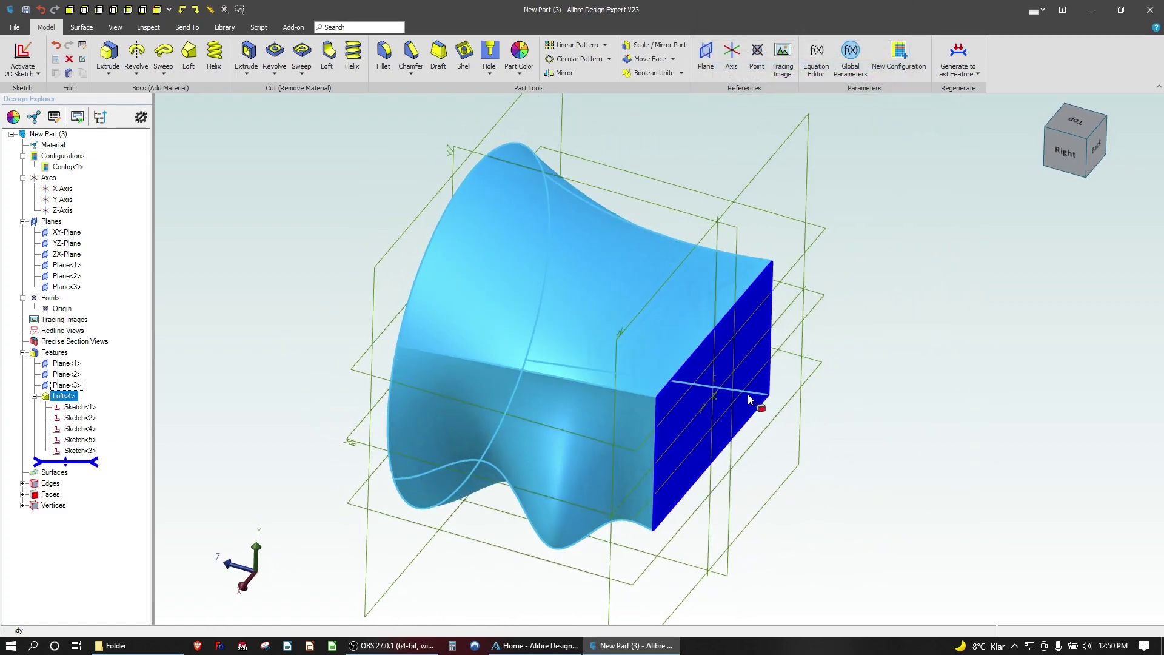
click(849, 400)
click(814, 371)
click(805, 365)
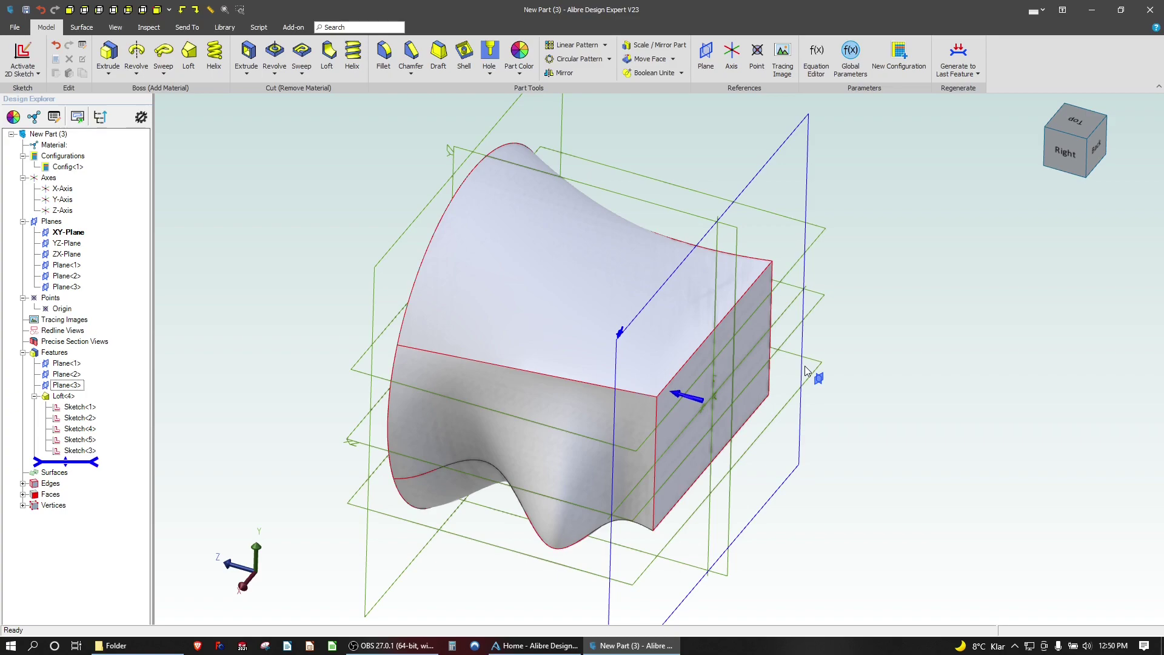
click(808, 369)
click(853, 387)
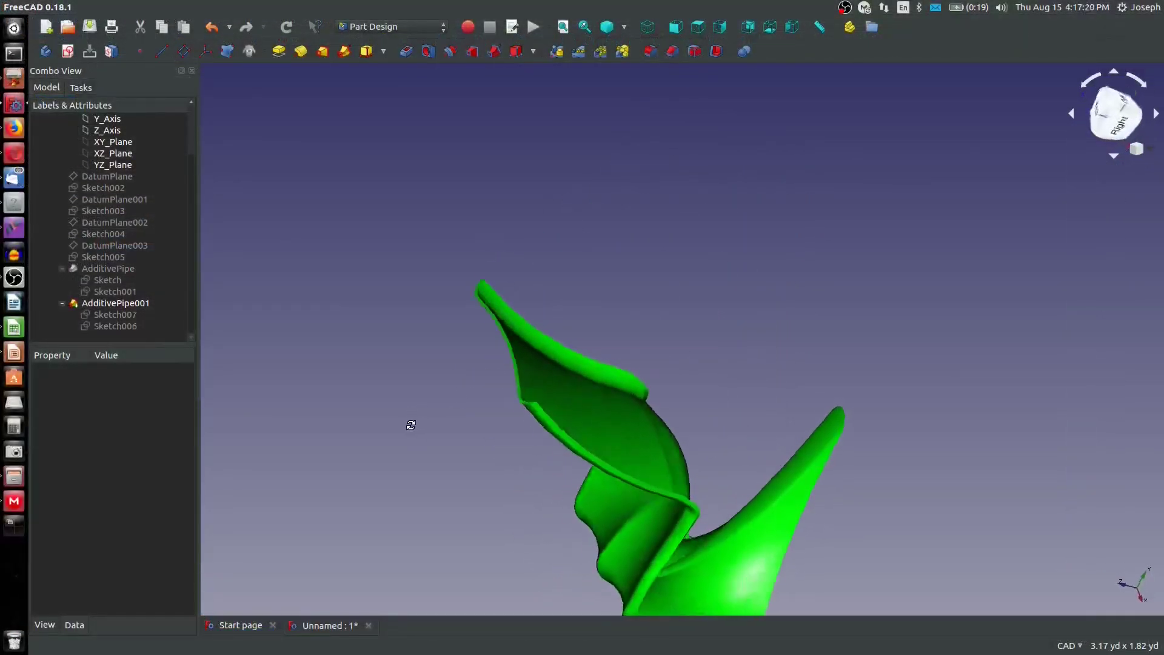
middle_drag(408, 420, 723, 291)
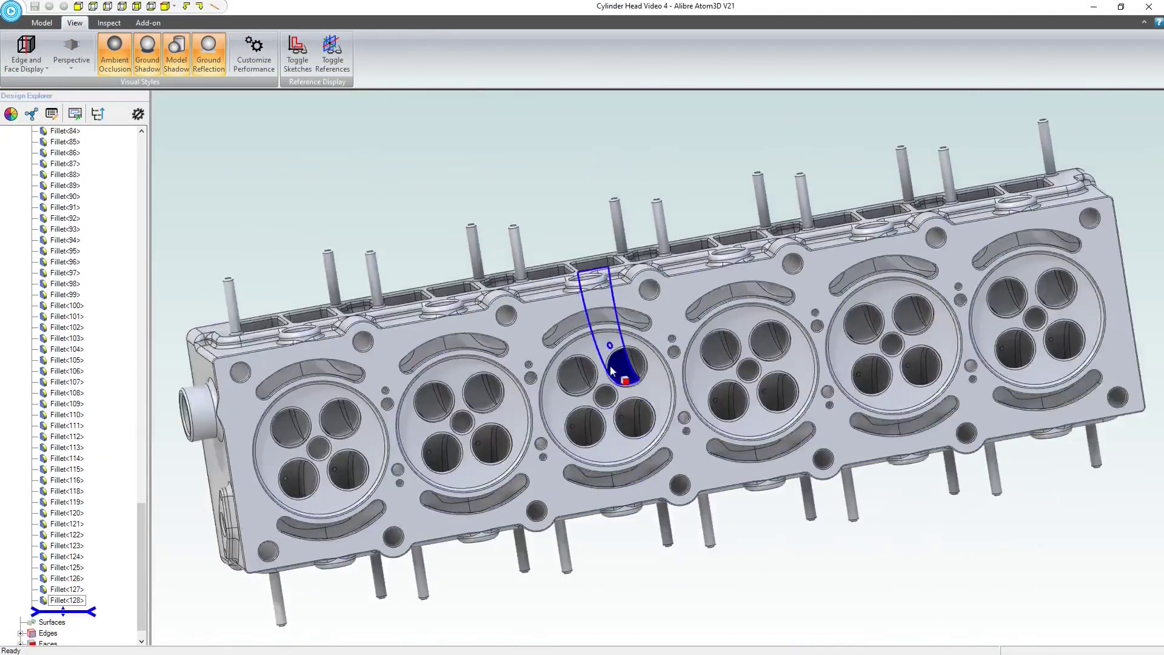
middle_drag(623, 363, 738, 361)
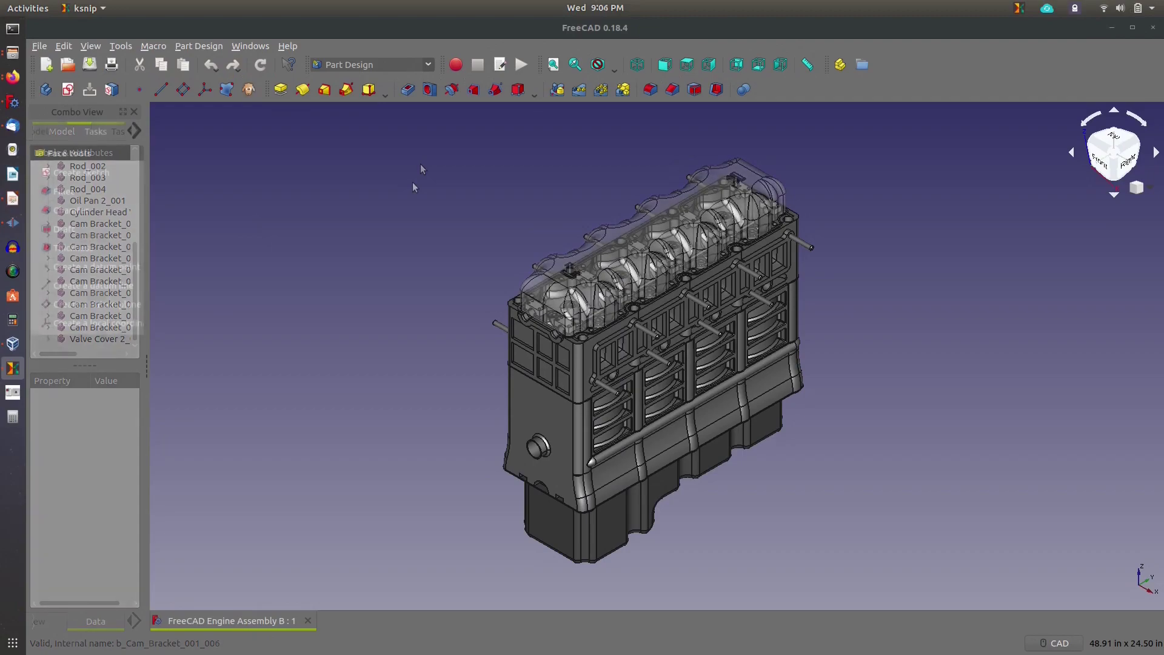